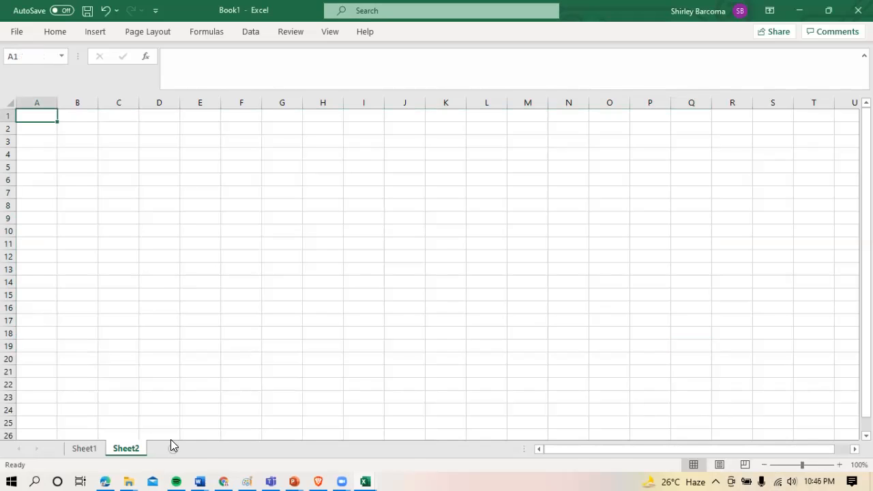
Add two new worksheets after Sheet1 and return to Sheet1
click(175, 445)
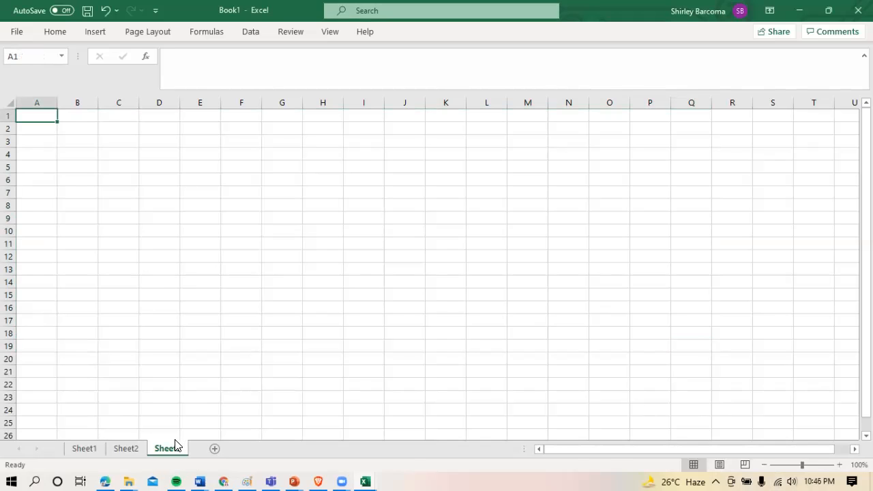
click(123, 448)
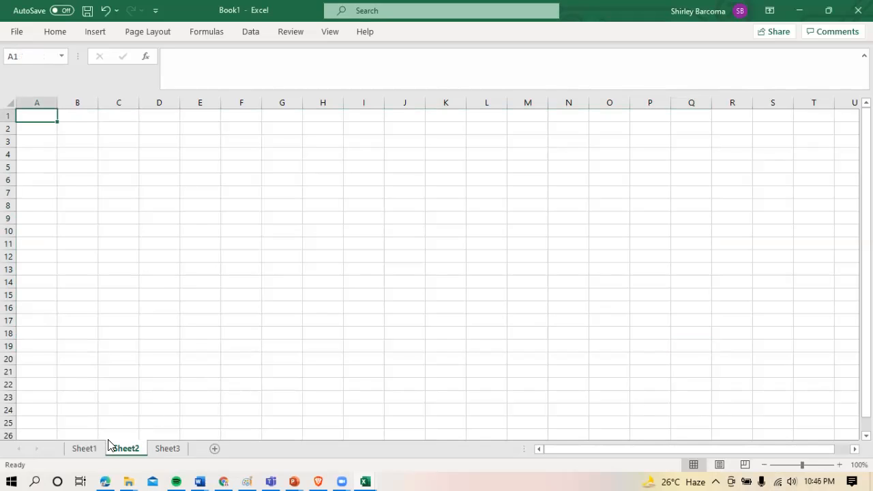
click(80, 445)
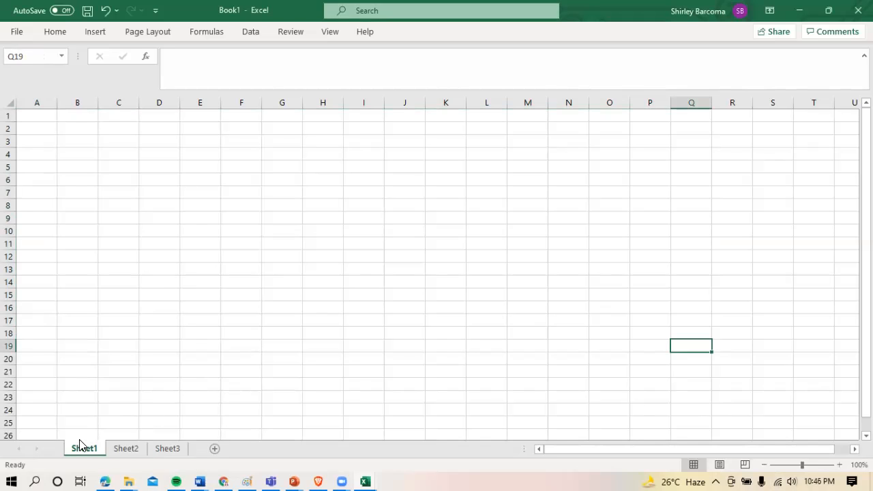
Rename Sheet1 as "Basic Function 1"
right_click(85, 444)
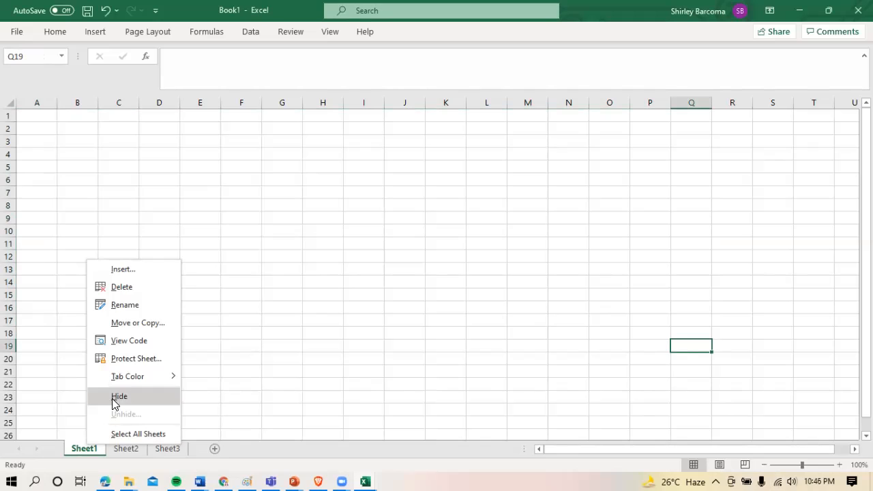
click(132, 307)
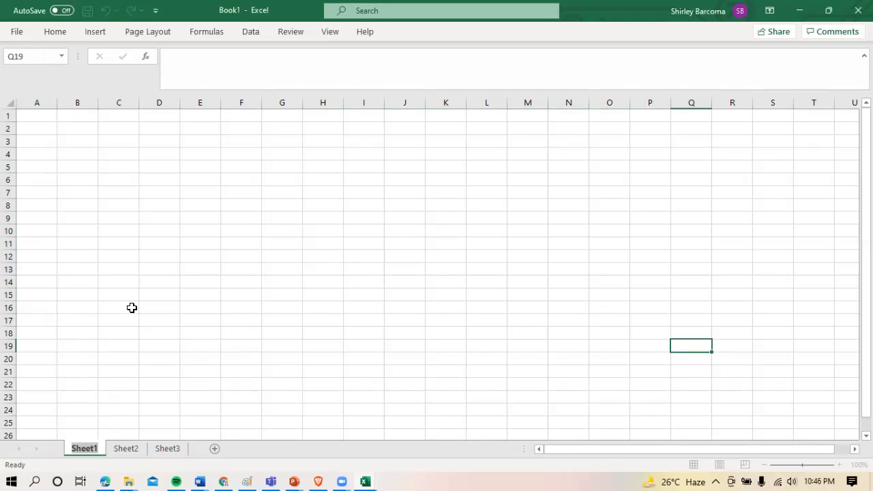
text(Basic)
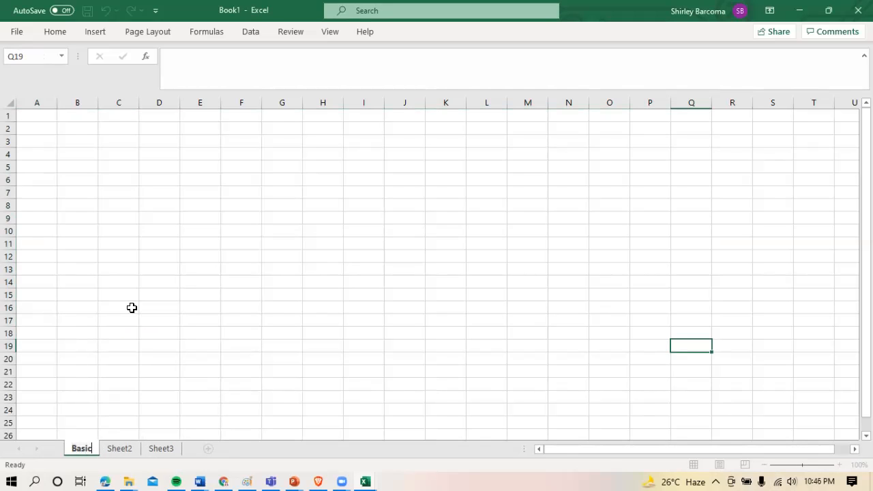
text( Func)
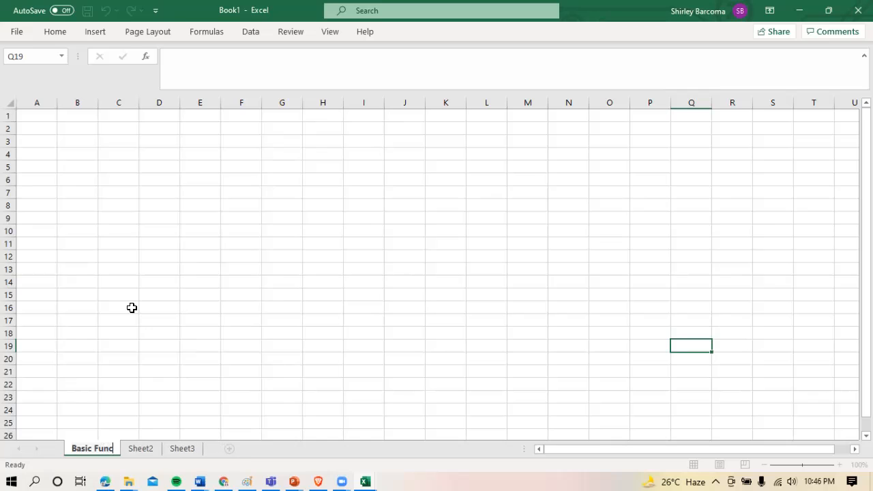
text(tion 1)
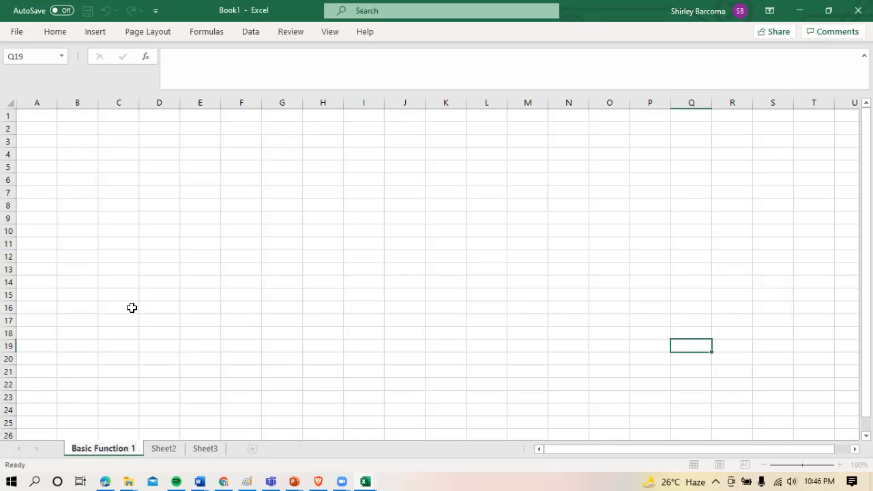
click(189, 305)
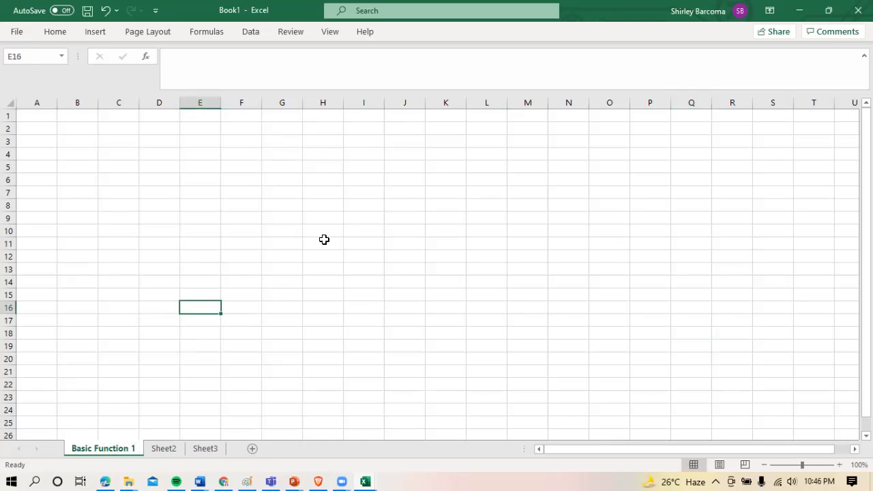
click(367, 256)
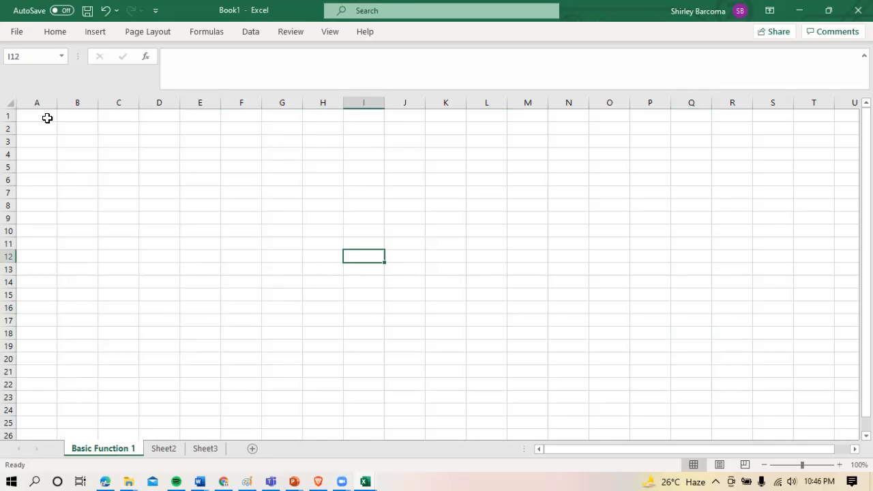
Examine the file options and the available Home, Insert, Page Layout, Formulas, Data, Review, View and Help commands
click(17, 32)
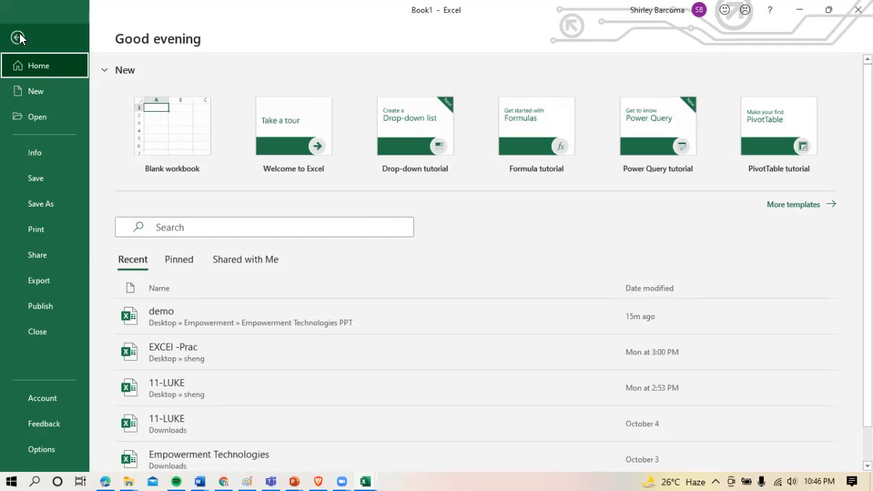
click(18, 38)
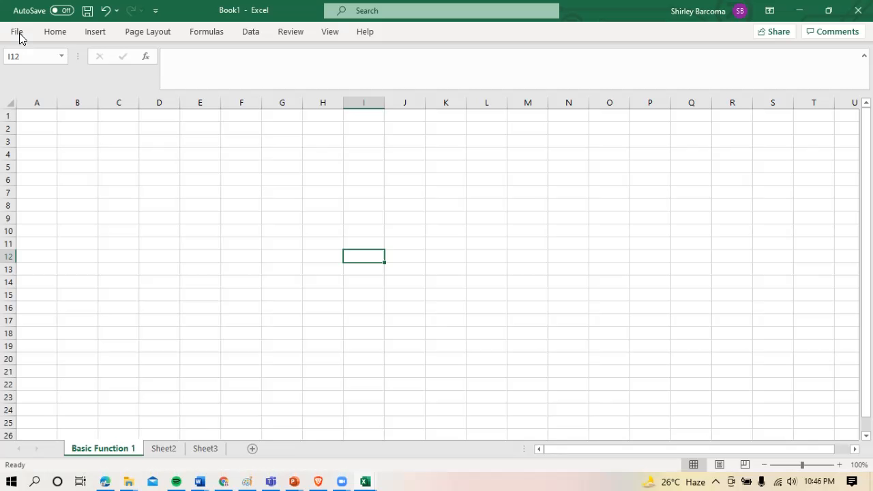
click(56, 32)
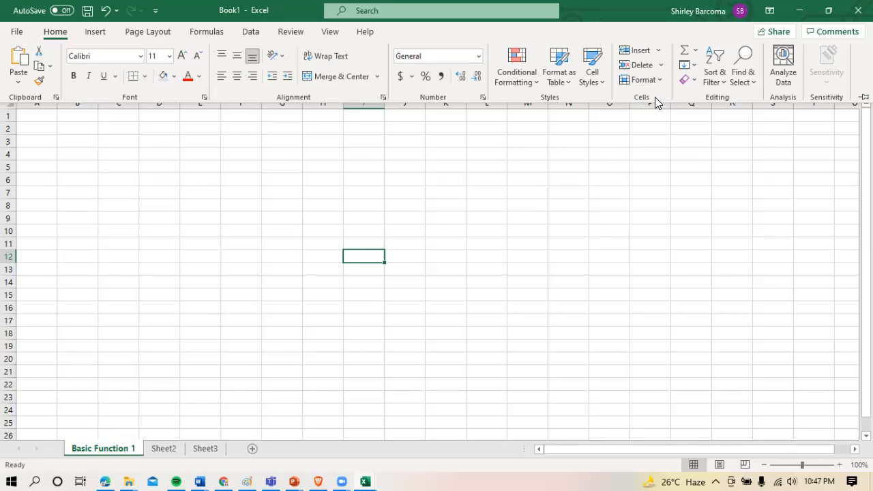
click(102, 39)
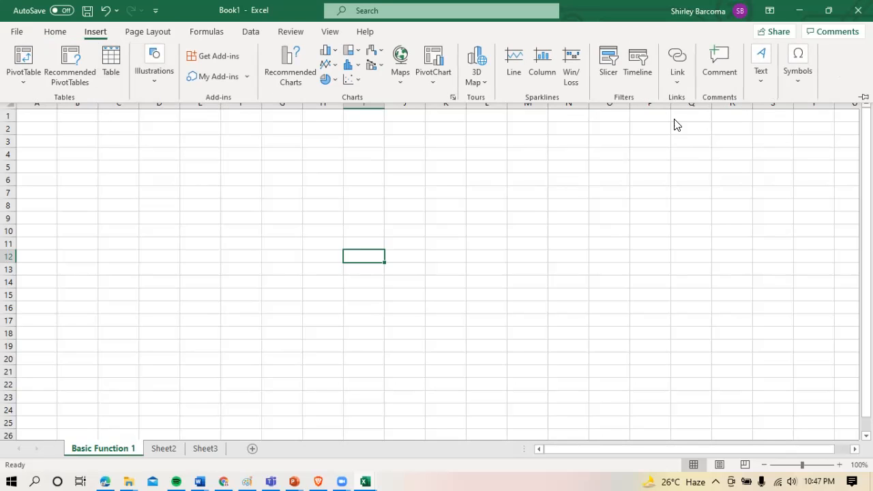
click(148, 32)
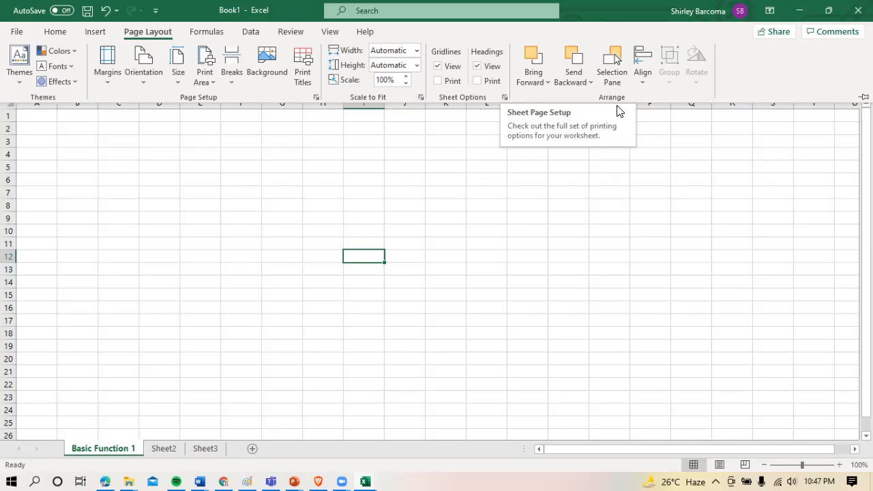
click(207, 32)
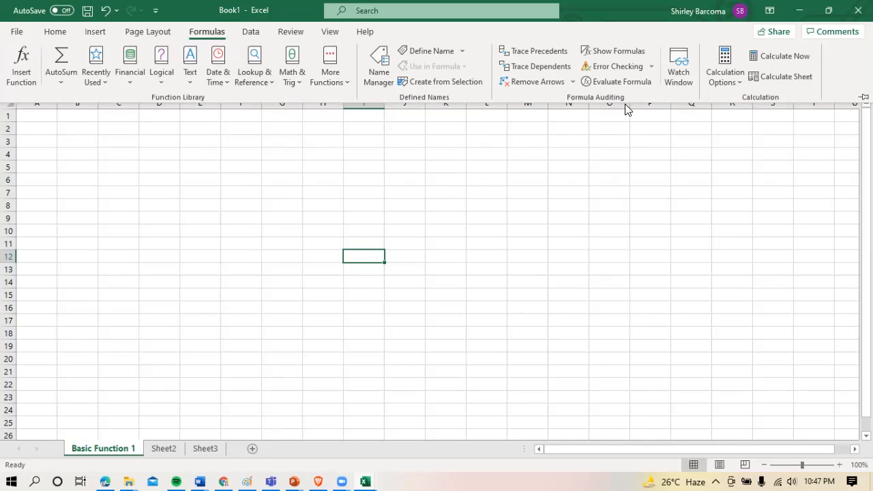
click(263, 38)
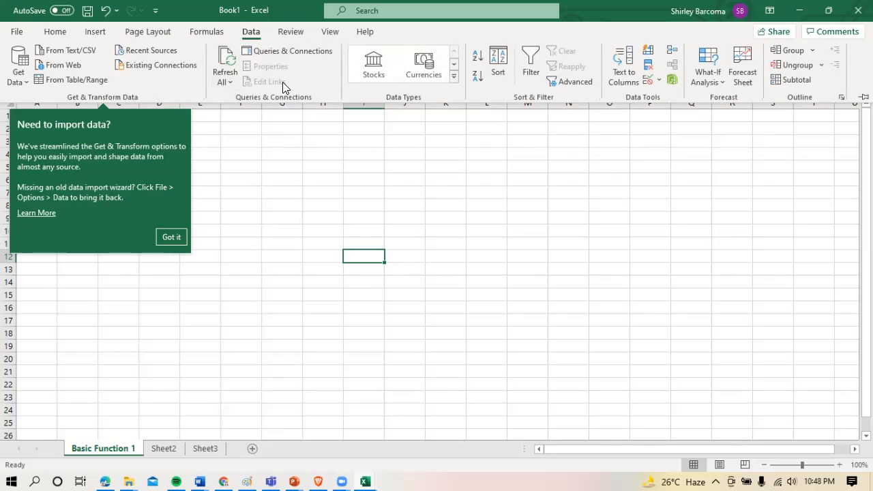
click(288, 35)
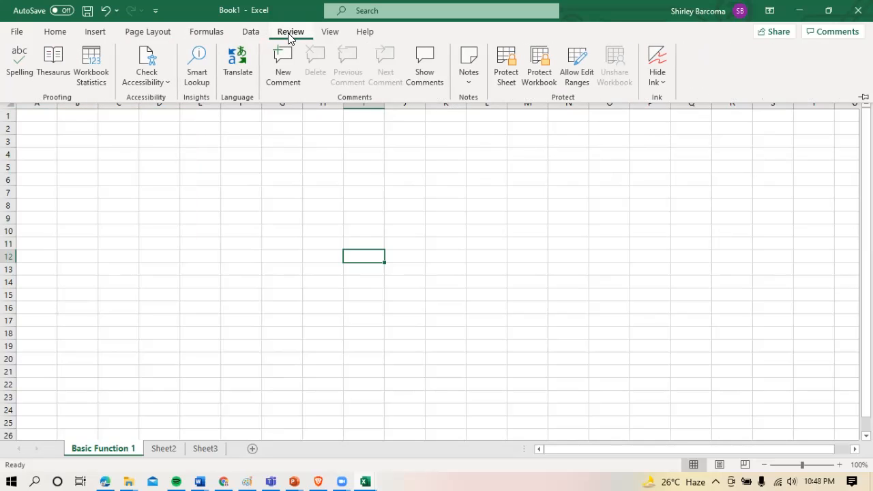
click(333, 36)
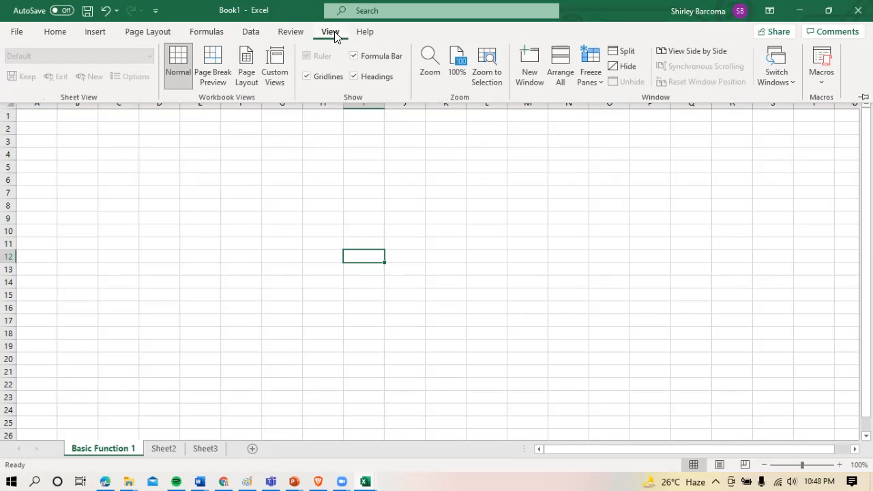
click(376, 37)
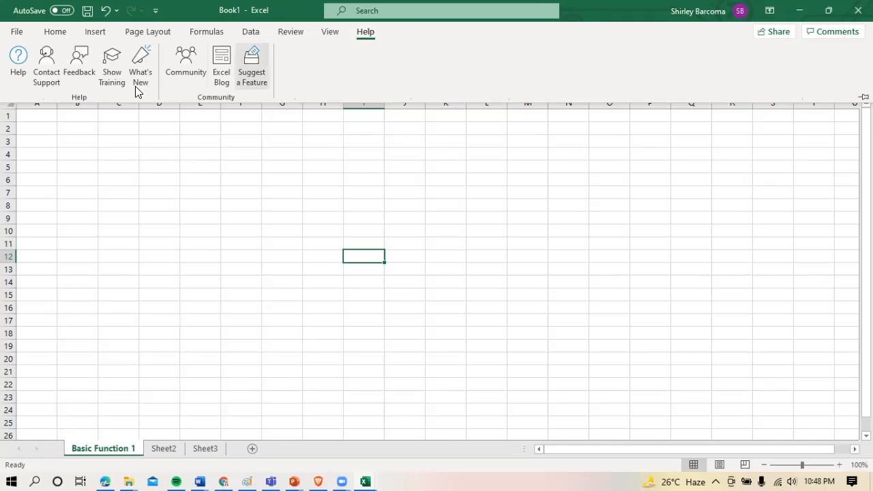
click(12, 69)
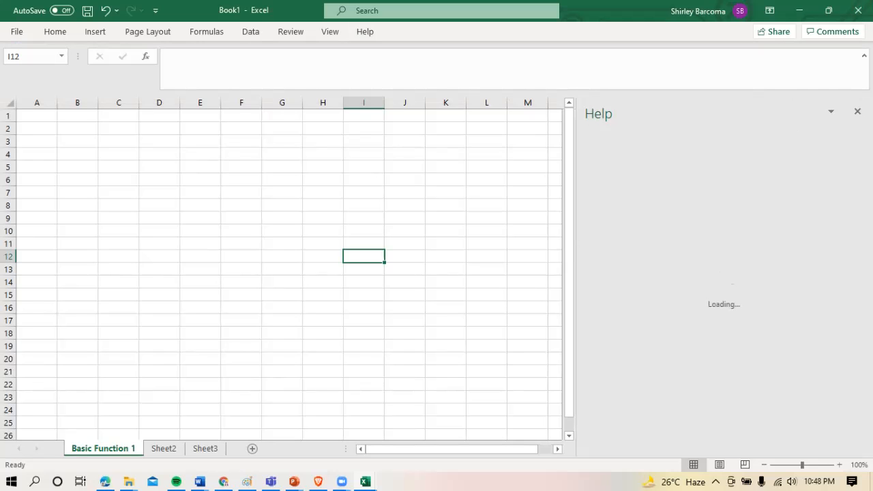
click(858, 111)
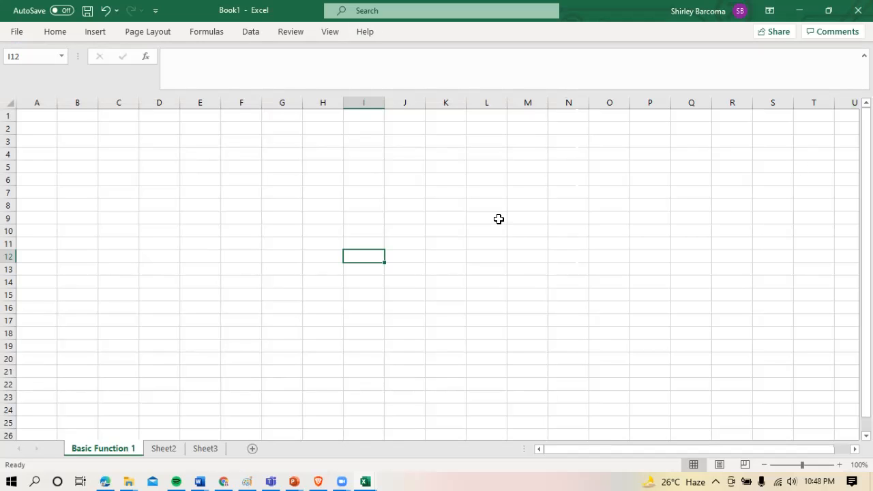
click(46, 146)
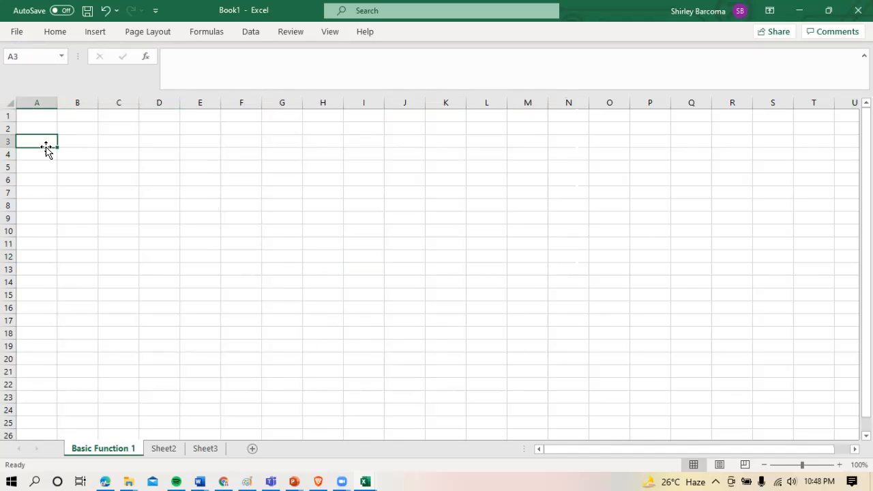
click(86, 131)
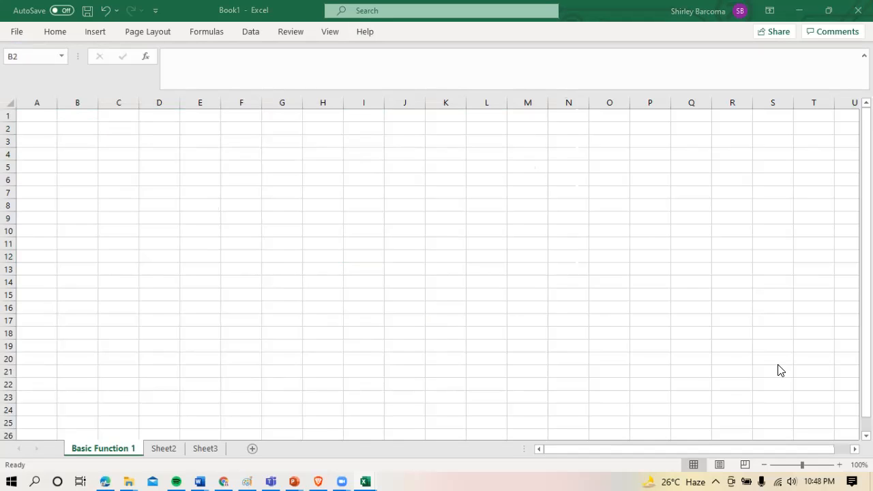
click(119, 130)
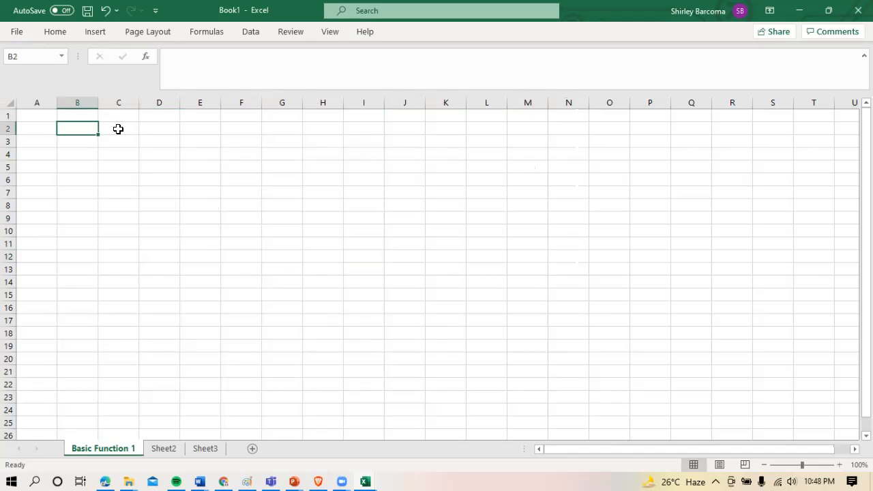
Enter the labels Addition, subtraction and multiplication in cells A1 to A3 of the Basic Function 1 sheet
click(38, 118)
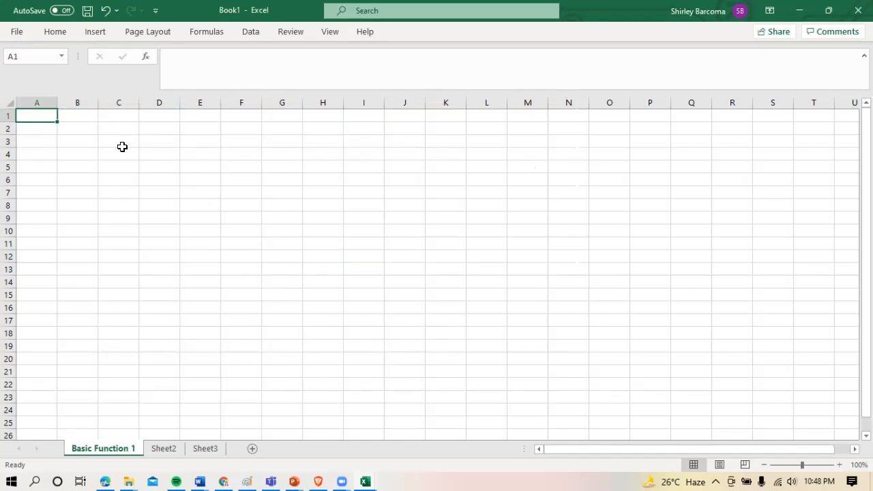
text(Addito)
key(BackSpace)
text(ion)
key(Return)
text(s)
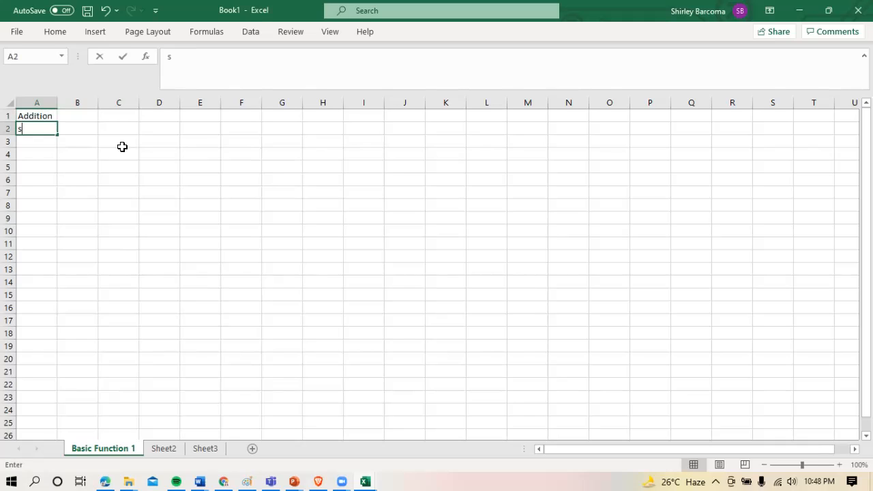
text(ubtraction)
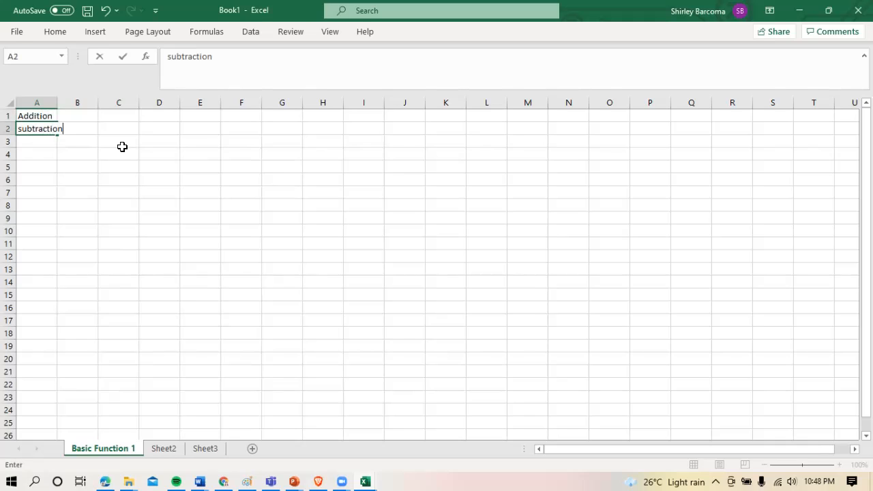
key(Return)
text(multi)
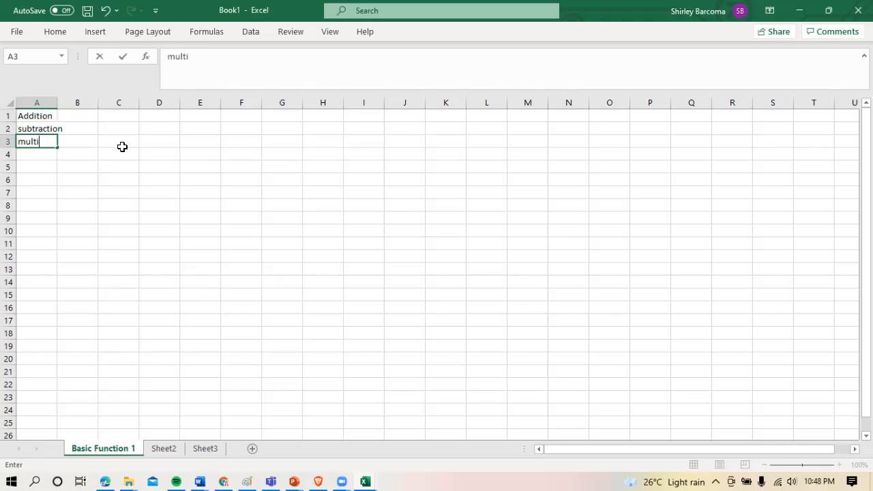
text(plication)
key(Return)
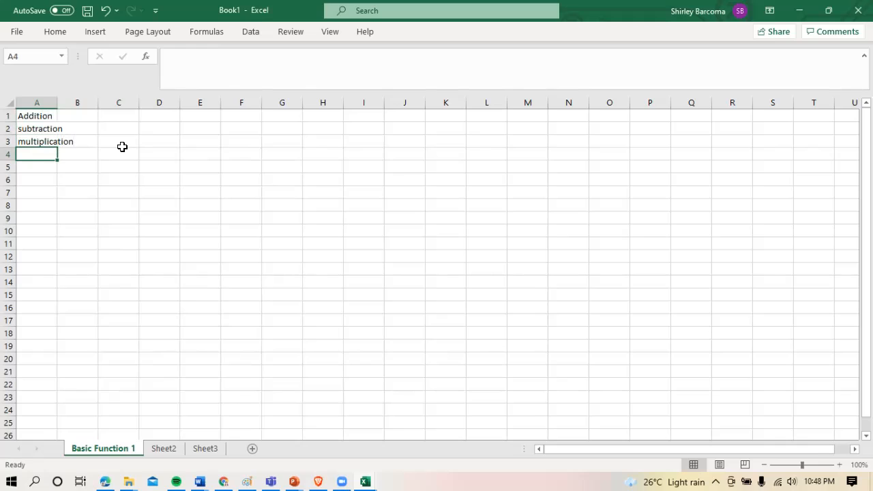
Enter the labels division and exponent in cells A4 and A5, below multiplication
text(divison)
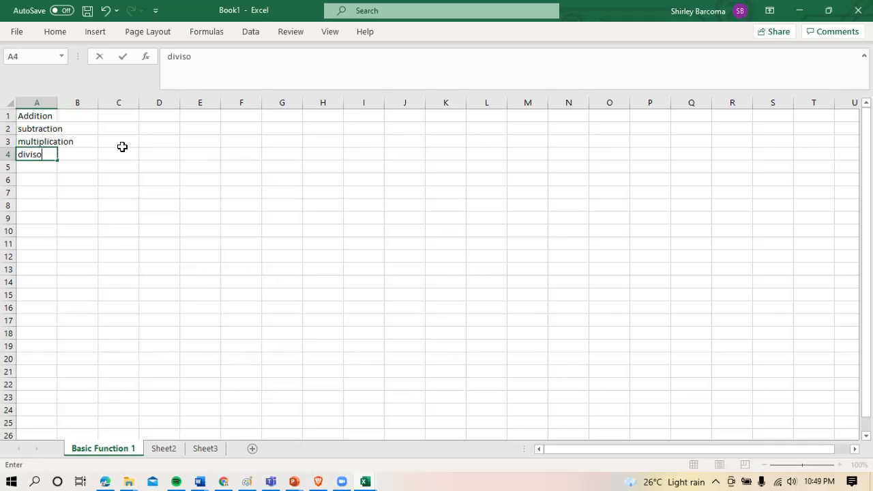
key(Left)
key(Left)
text(i)
key(Return)
text(exp)
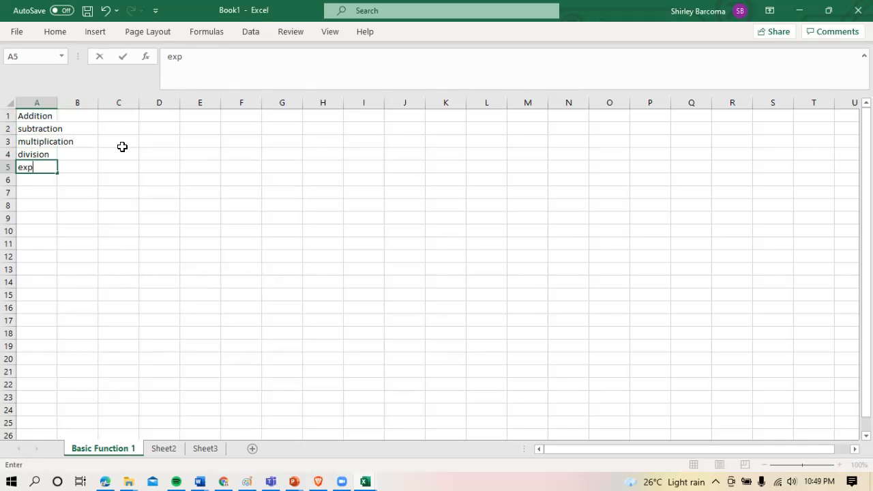
text(onent)
key(Return)
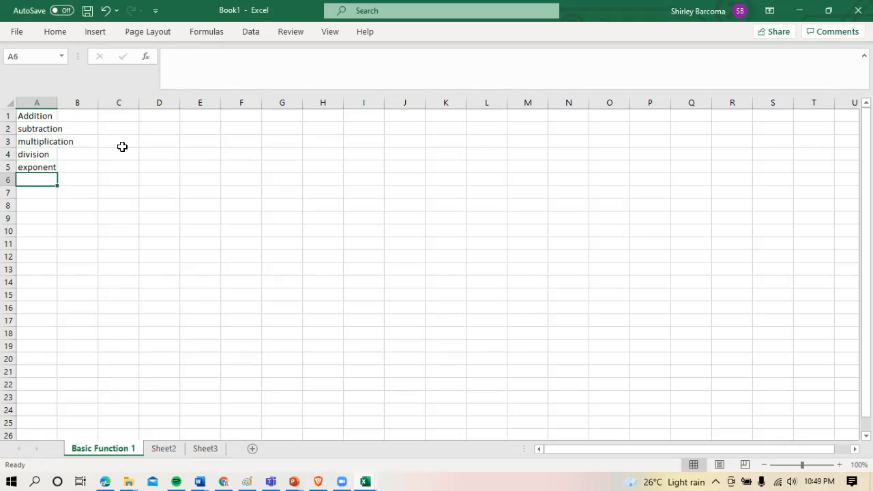
click(121, 152)
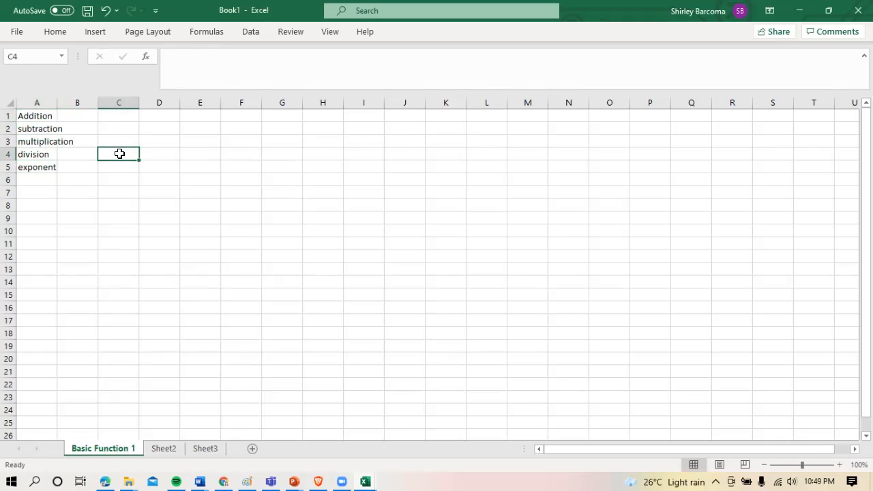
click(239, 166)
click(161, 131)
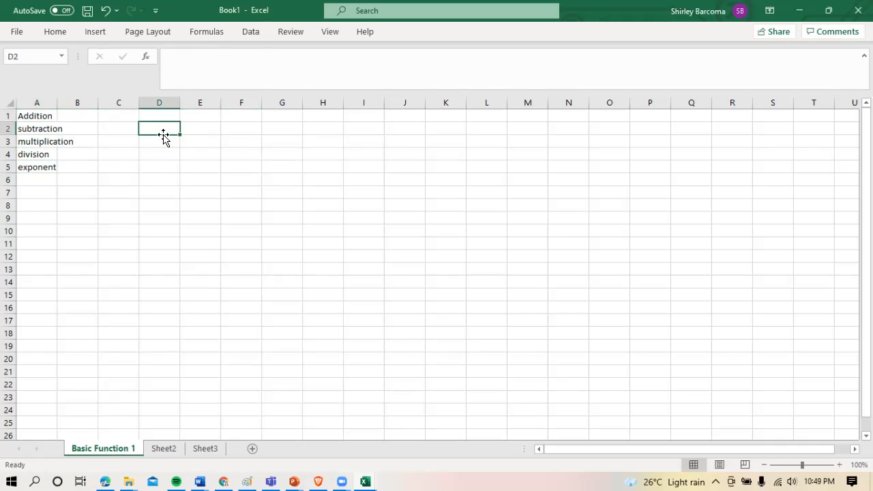
Examine the Name Box and formula bar while selecting different empty cells in columns D to G
click(161, 119)
click(158, 141)
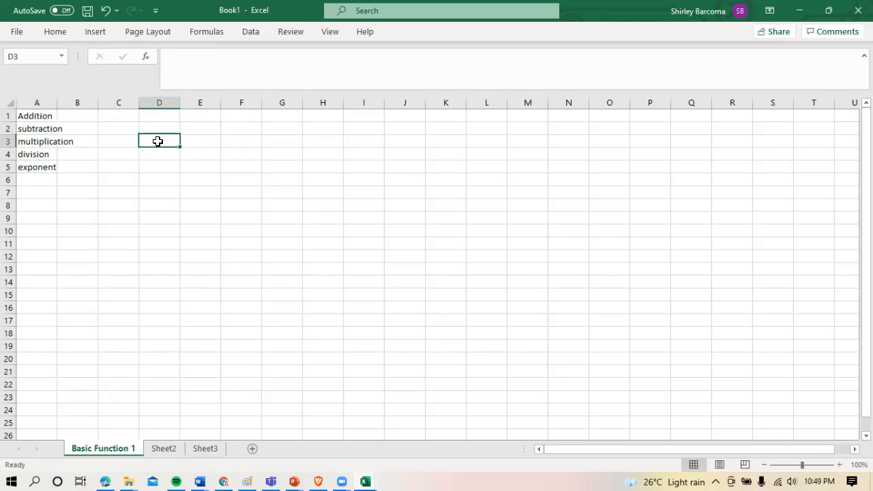
click(164, 129)
click(162, 146)
click(206, 144)
click(241, 142)
click(209, 147)
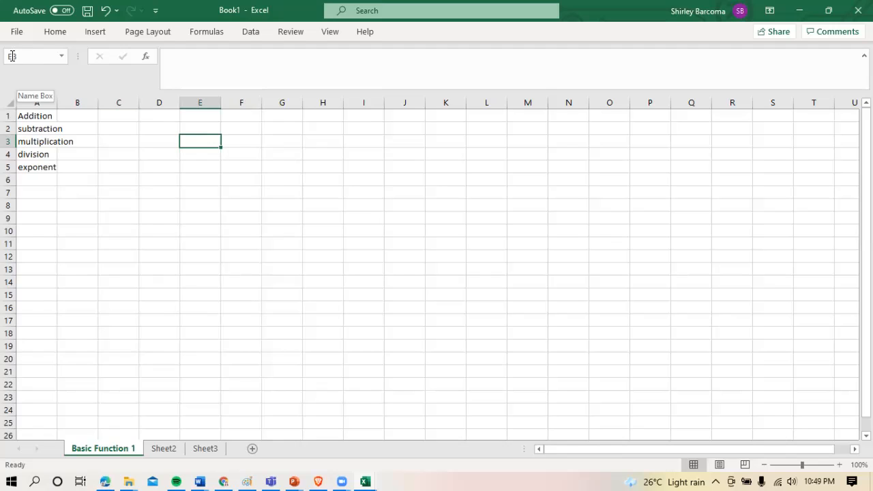
click(285, 203)
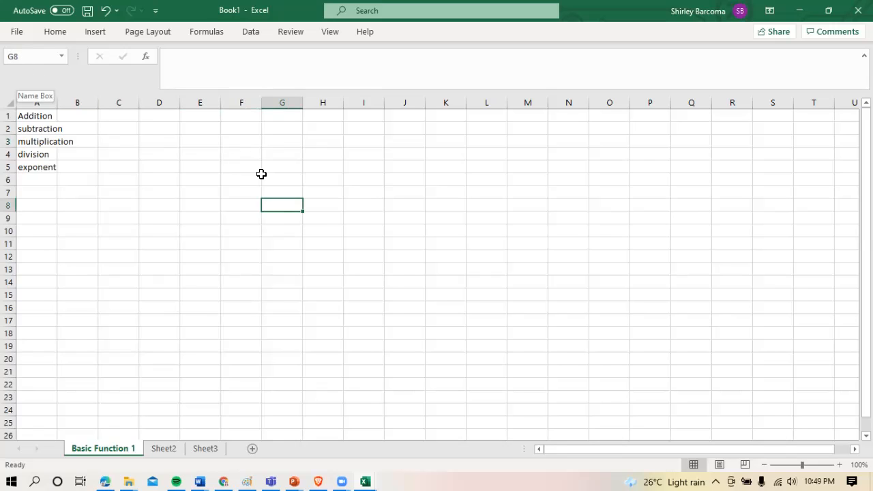
click(200, 158)
click(187, 64)
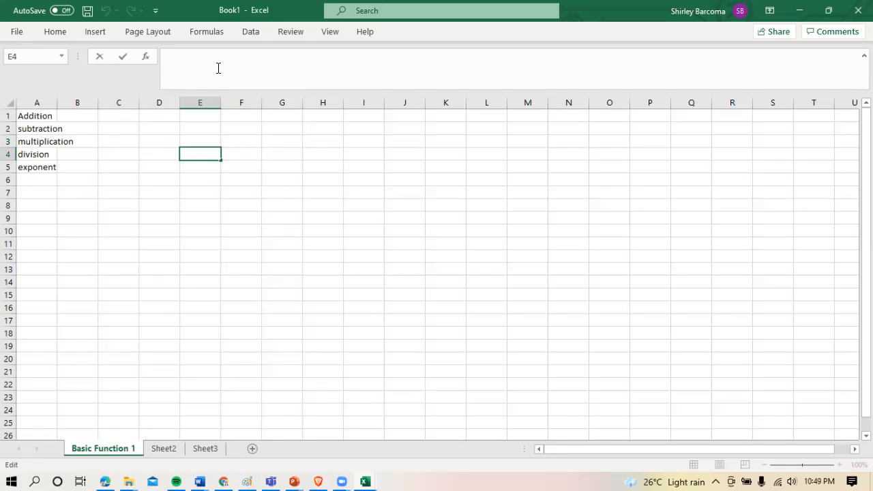
Enter the addition formula =2+2 in cell E1 and the subtraction formula =2-2 in cell E2
click(205, 119)
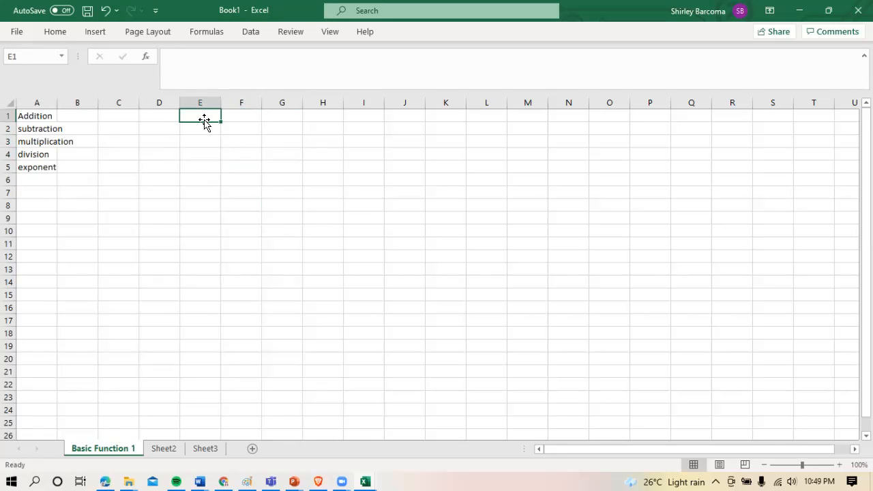
text(=2+2)
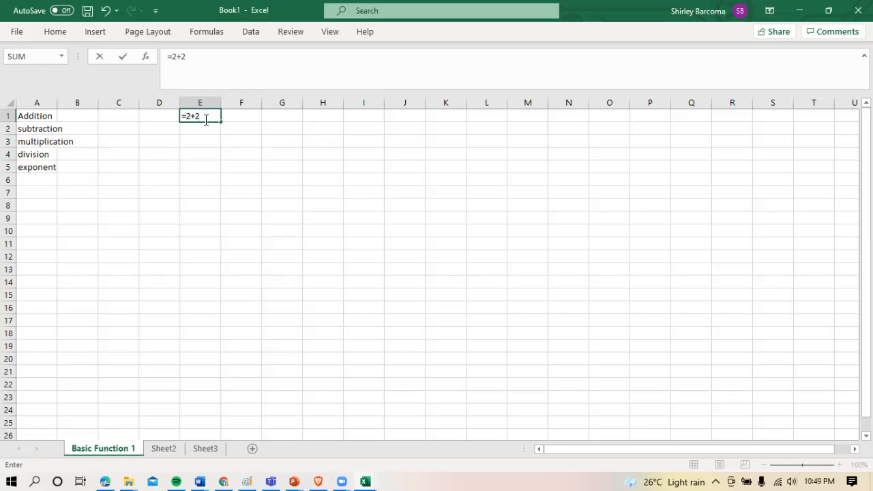
key(Return)
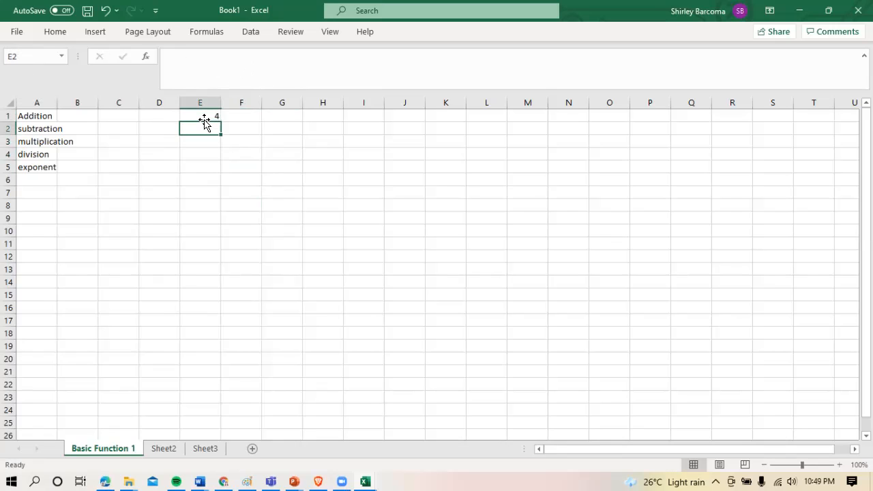
text(=2-2)
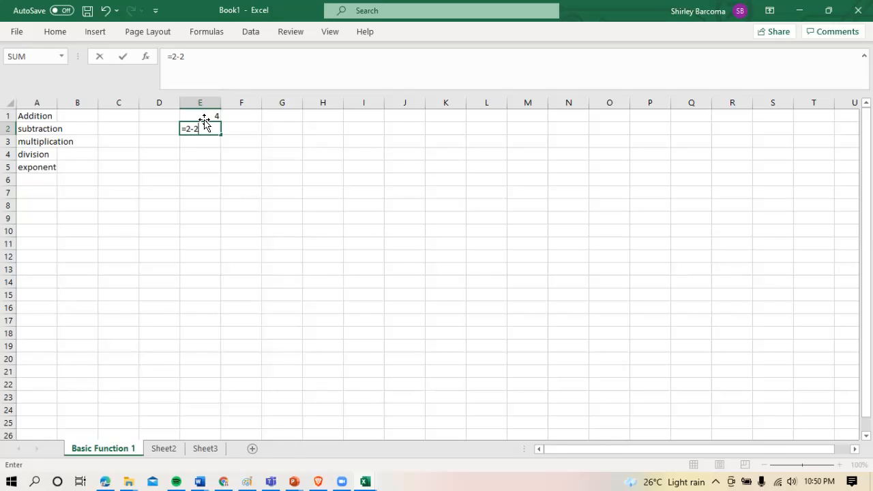
key(Return)
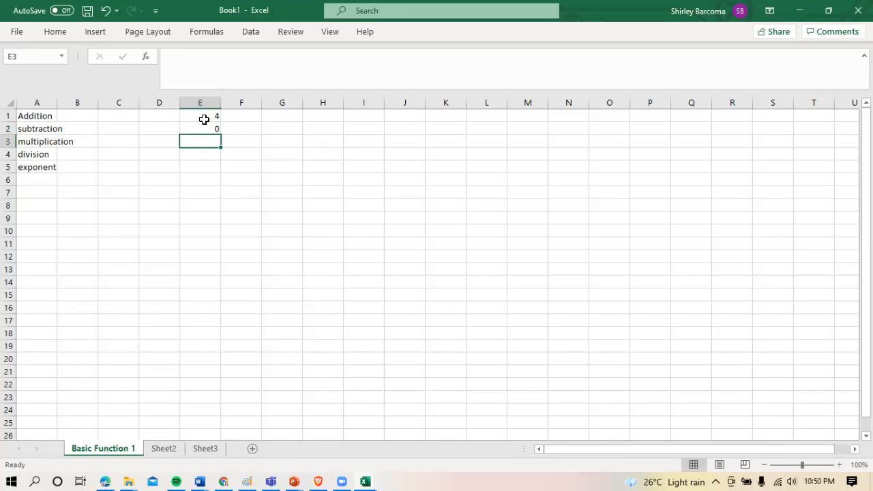
Enter the multiplication formula =2*2 in cell E3 and the division formula =2/2 in cell E4
text(=)
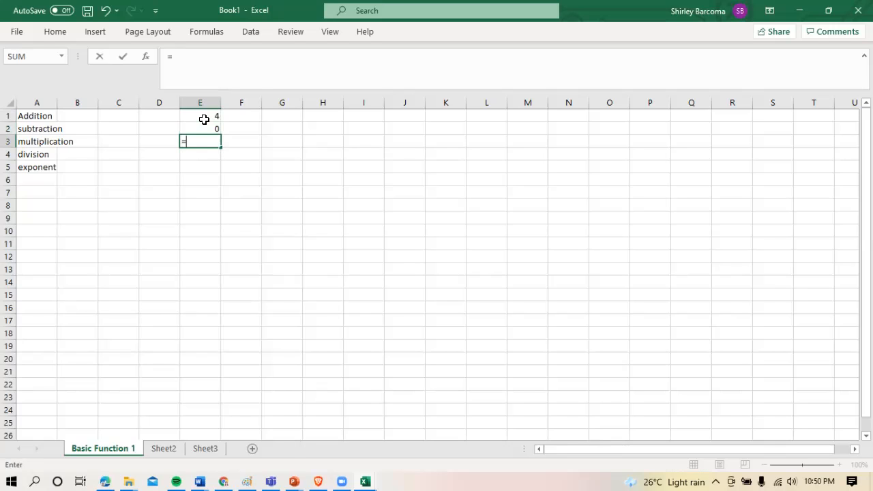
text(2*2)
key(Return)
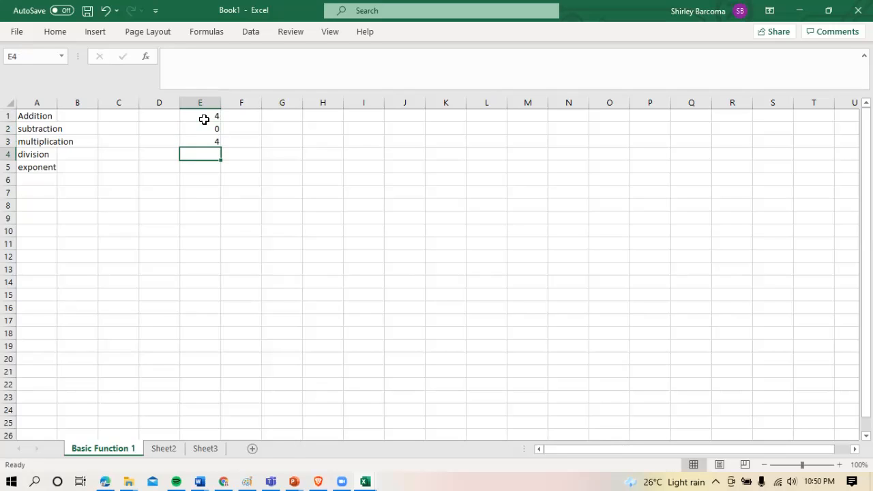
text(=2/2)
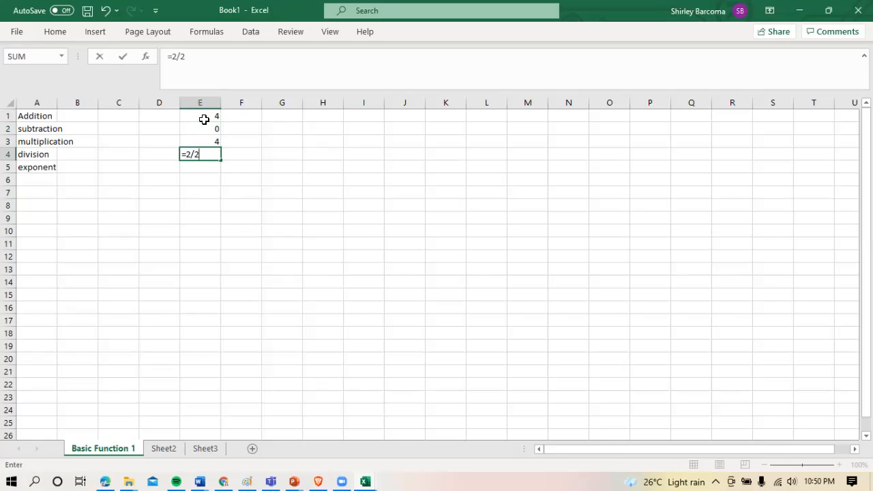
key(Return)
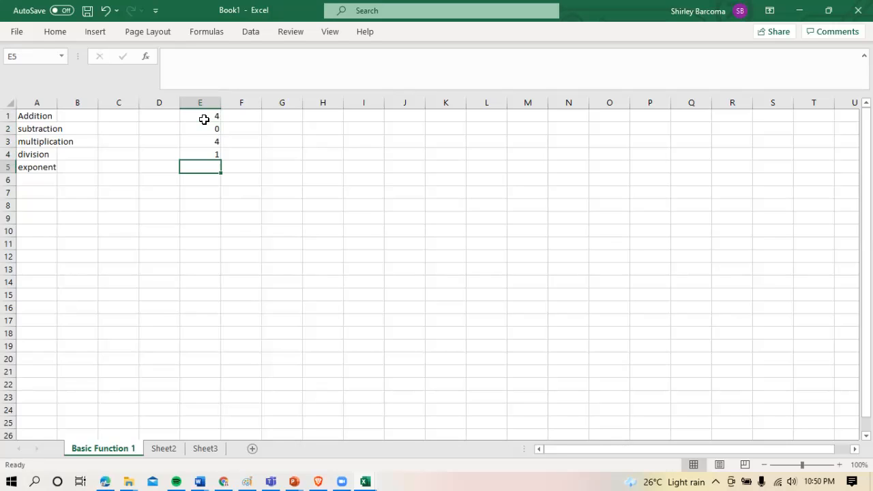
Enter 2^2 in cell E5 and add the leading equals sign, making the exponent formula =2^2
text(2)
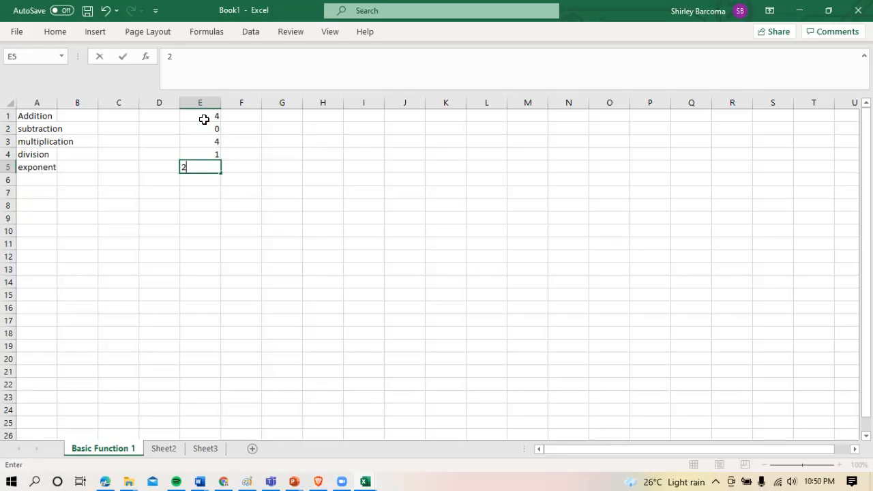
text(^2)
key(Return)
key(Up)
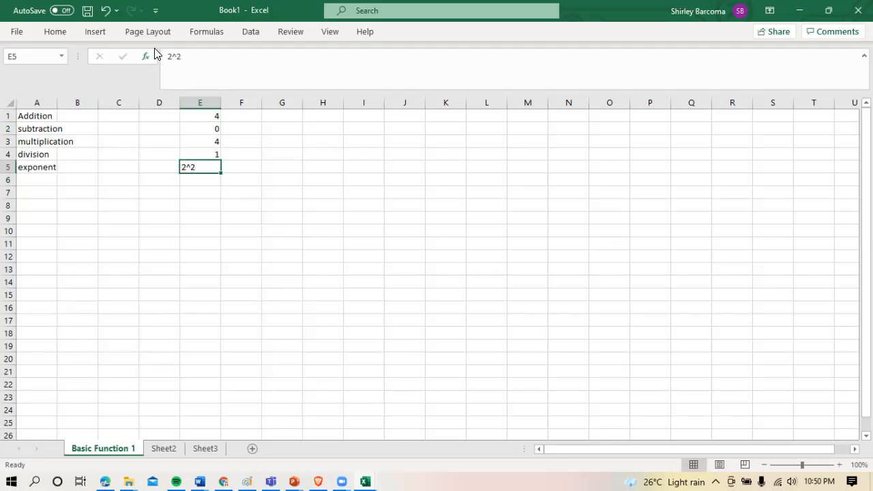
click(170, 57)
text(=)
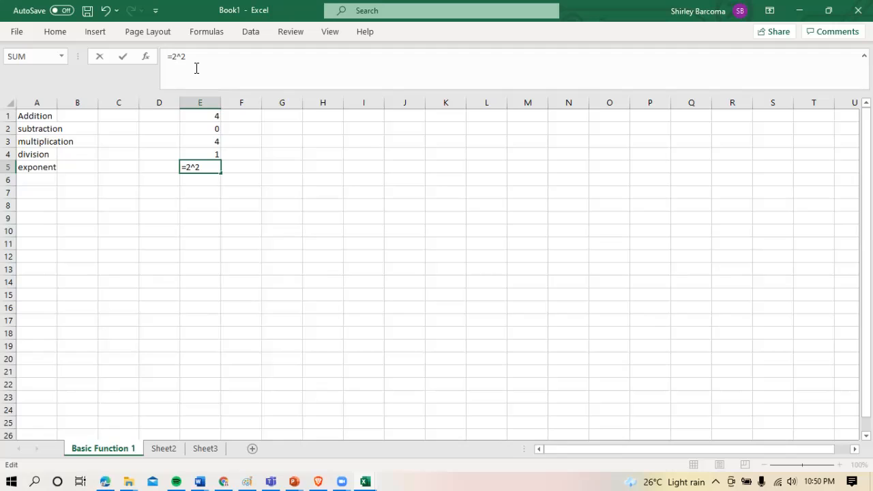
key(Return)
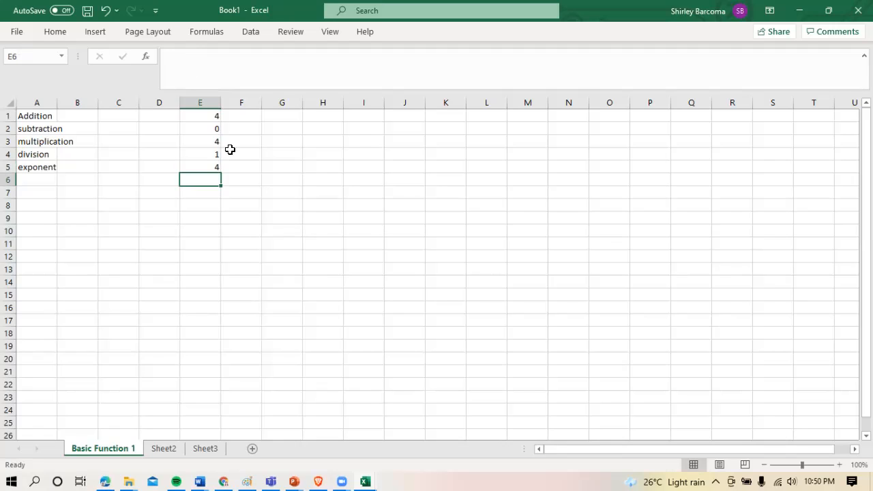
drag(207, 117, 209, 170)
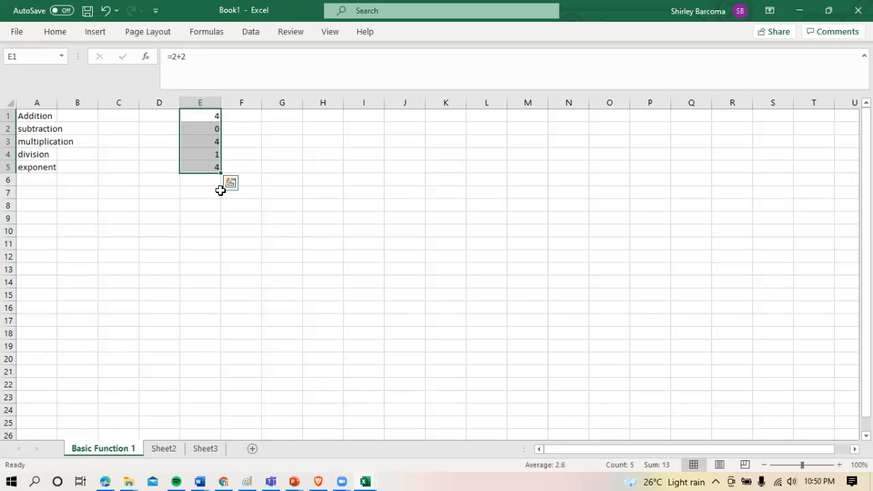
click(215, 190)
click(205, 171)
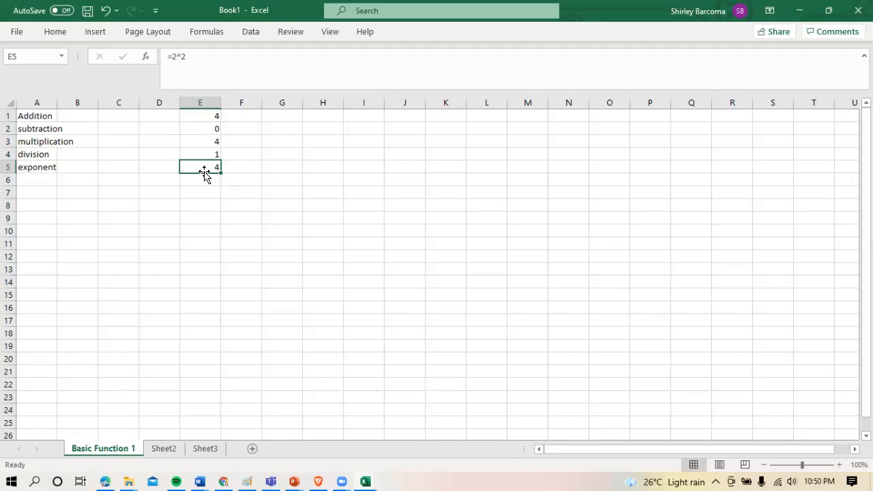
click(202, 228)
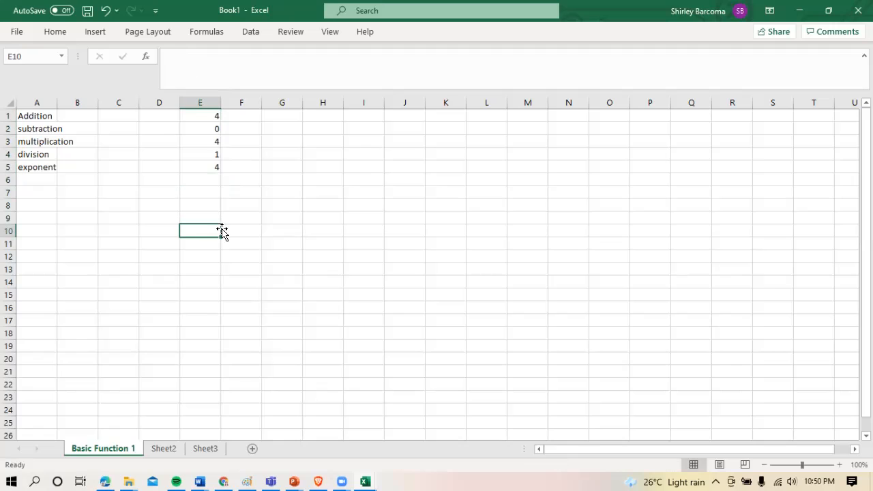
Enter the column headings A and B in cells B8 and C8
click(69, 205)
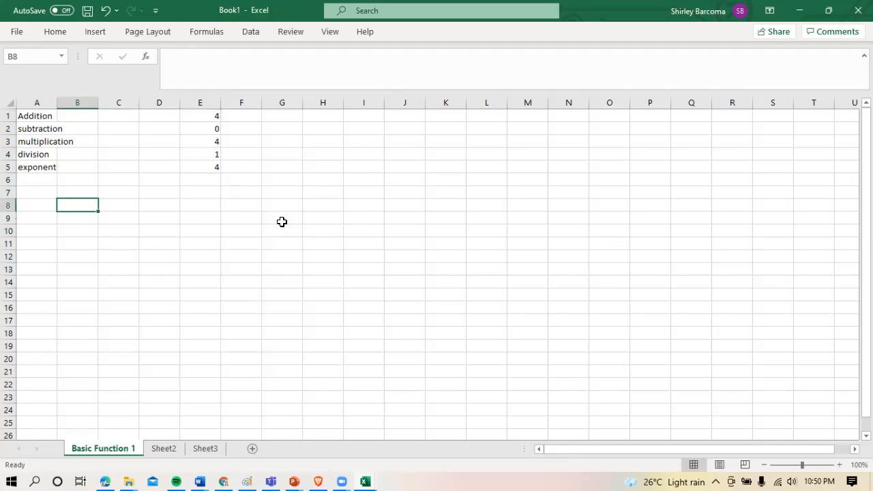
text(A)
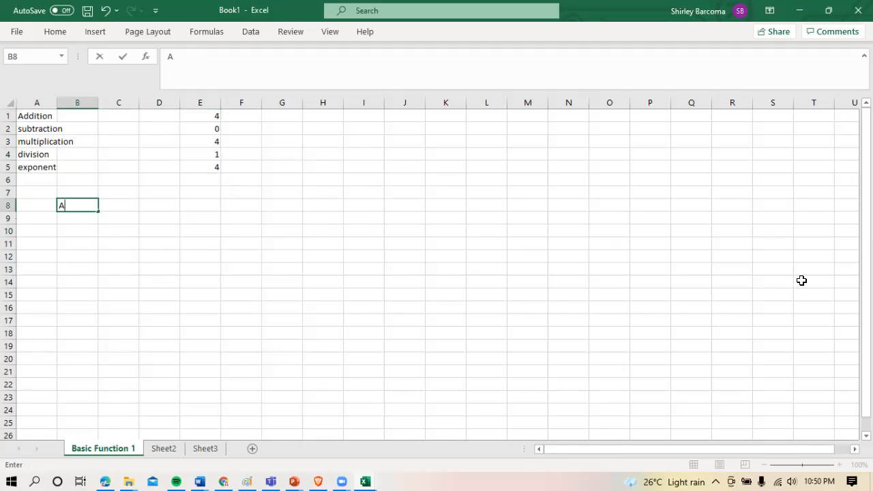
key(Tab)
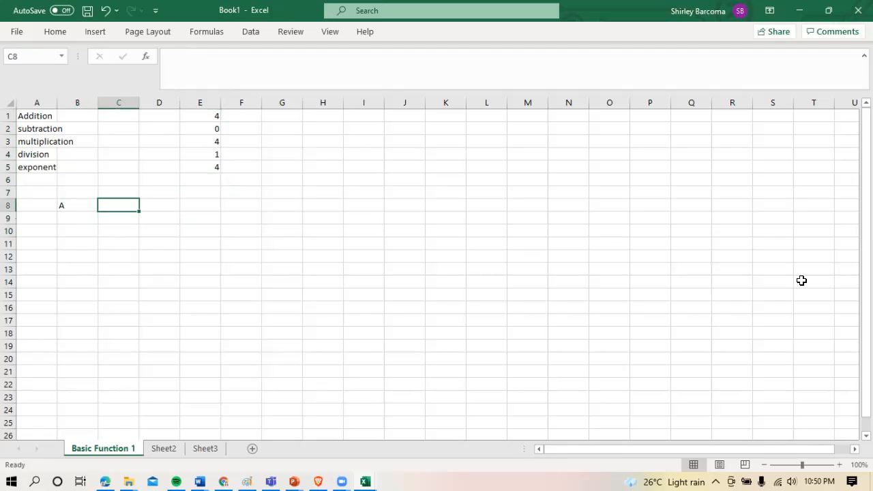
text(B)
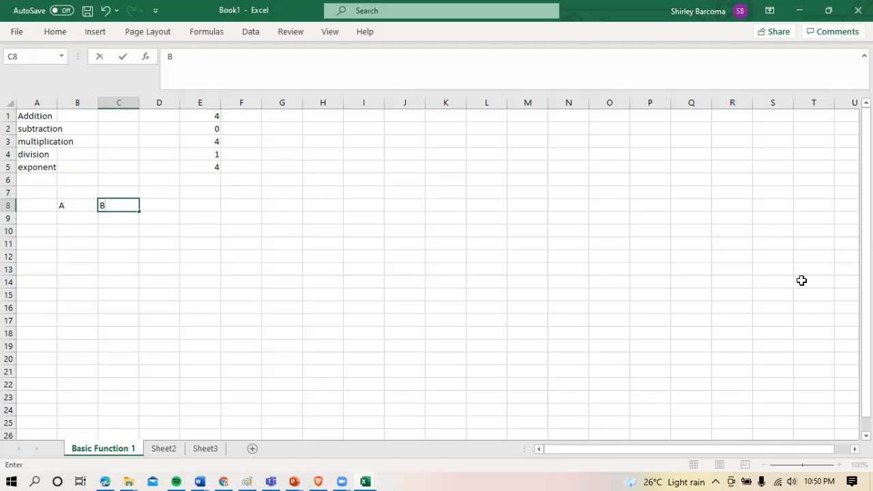
key(Return)
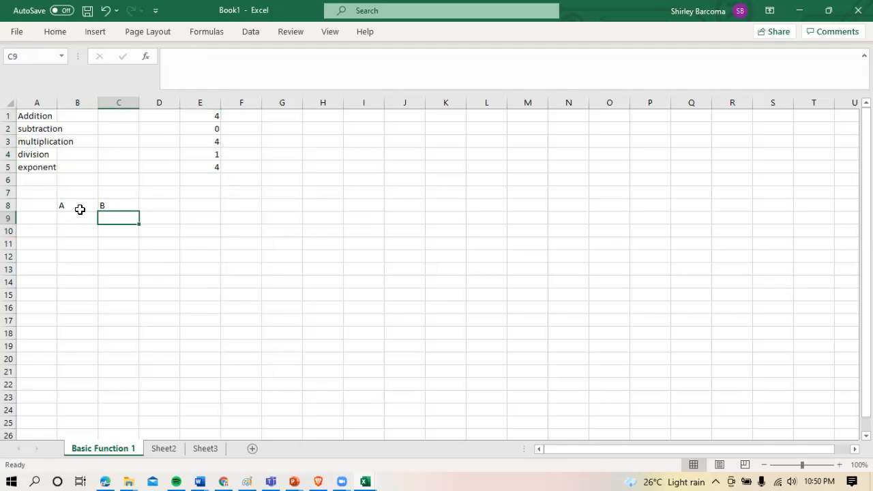
Enter the values 10, 5, 5, 8 and 9 in cells B9 to B13 under heading A
click(77, 219)
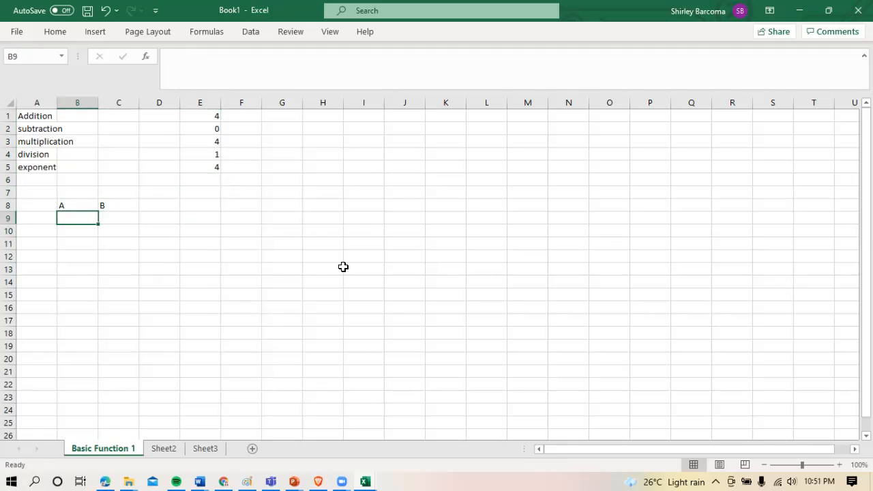
text(10)
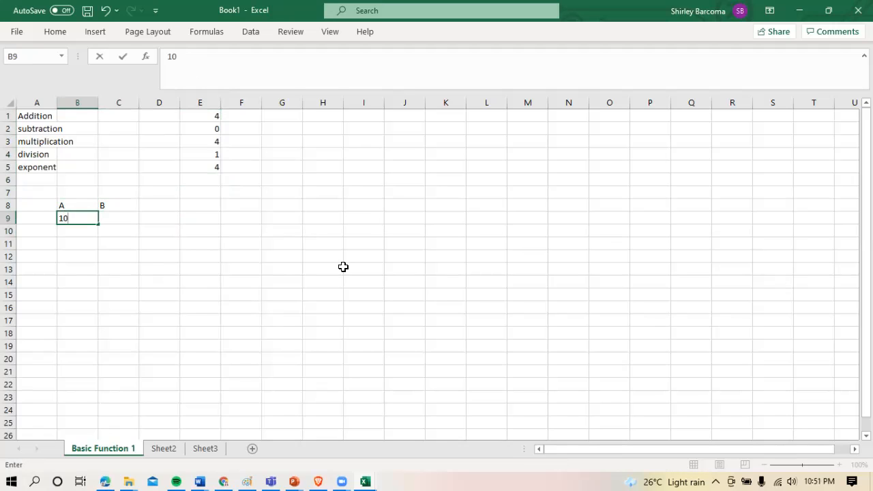
key(Return)
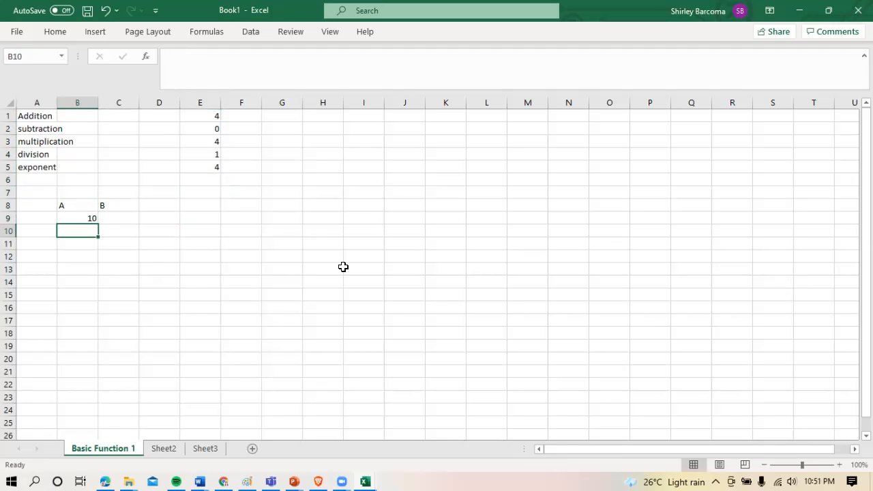
text(5)
key(Return)
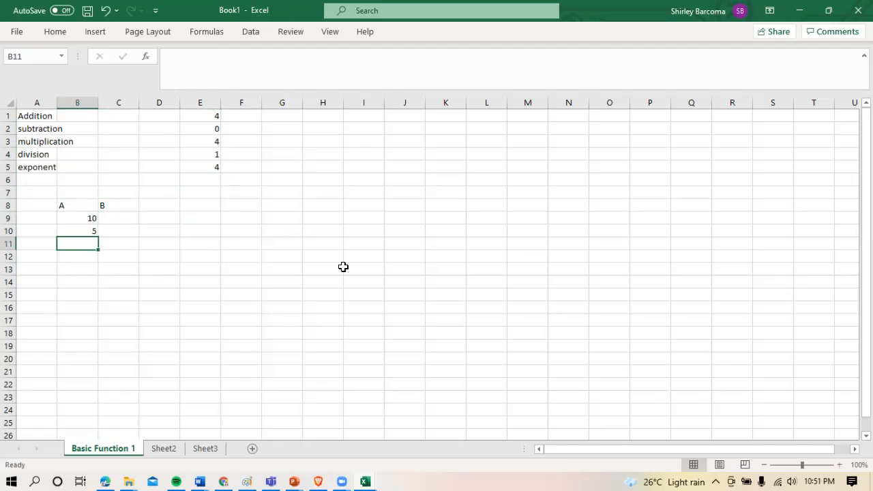
text(5)
key(Return)
text(8)
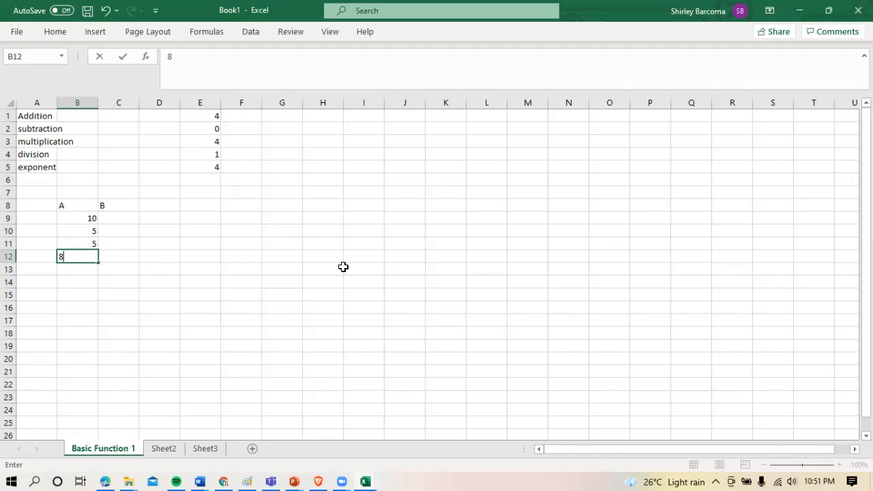
key(Return)
text(9)
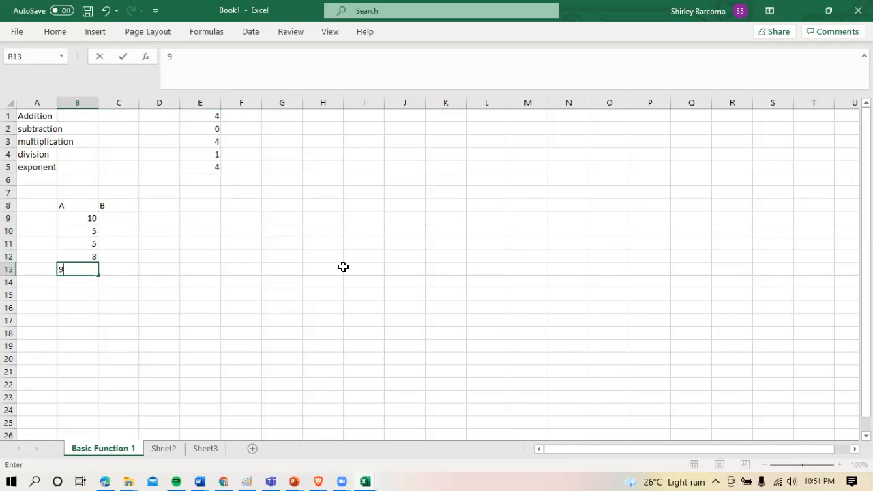
key(Tab)
Enter the values 3, 5, 6, 7 and 4 in cells C9 to C13 under heading B
key(Up)
key(Up)
key(Up)
key(Up)
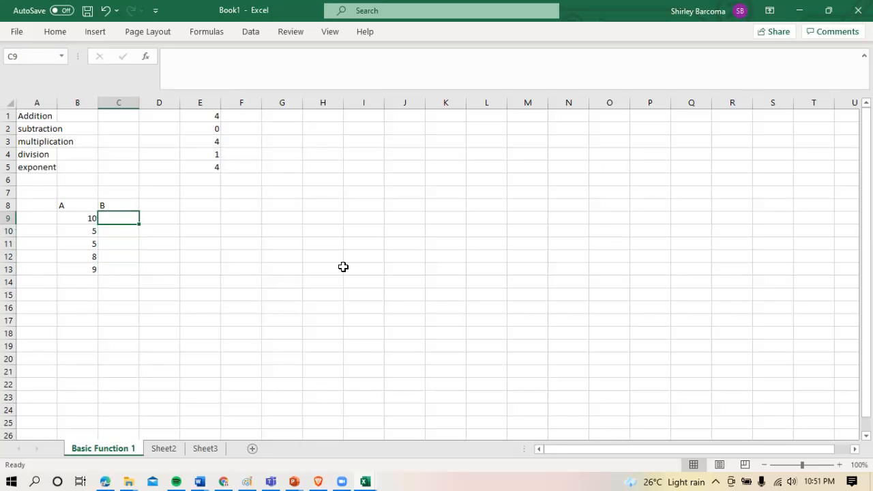
text(3)
key(Return)
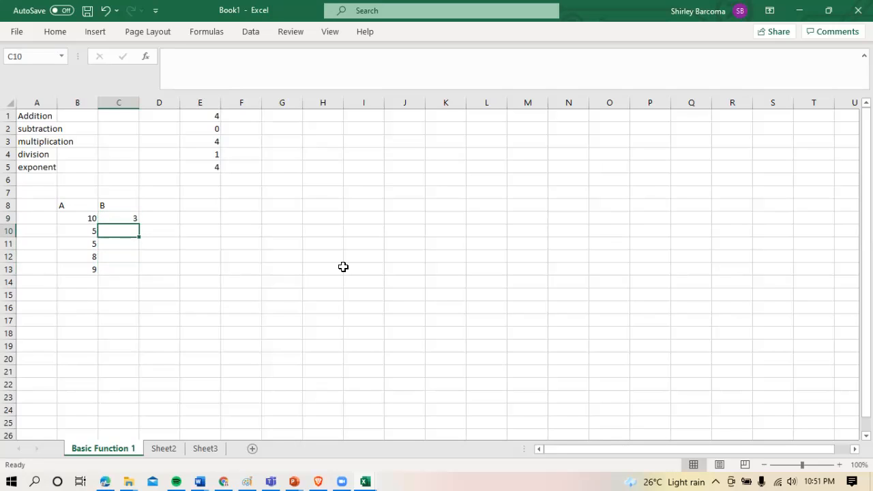
text(5)
key(Return)
text(6)
key(Return)
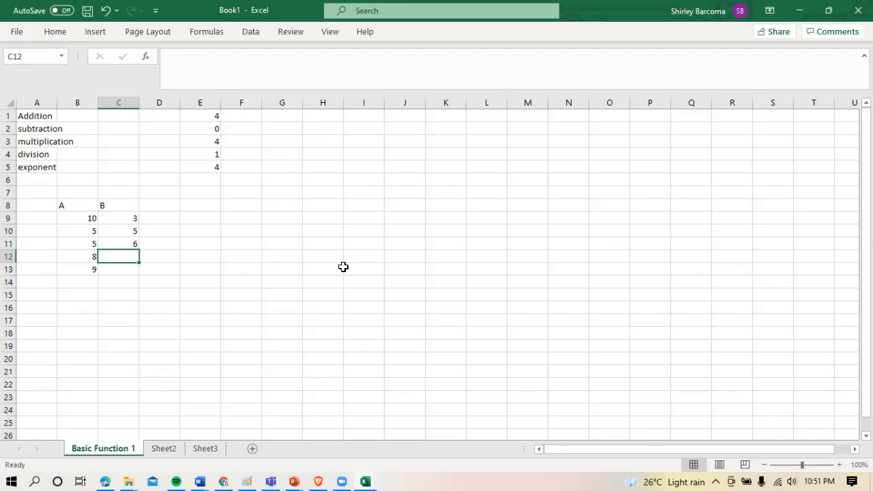
text(7)
key(Return)
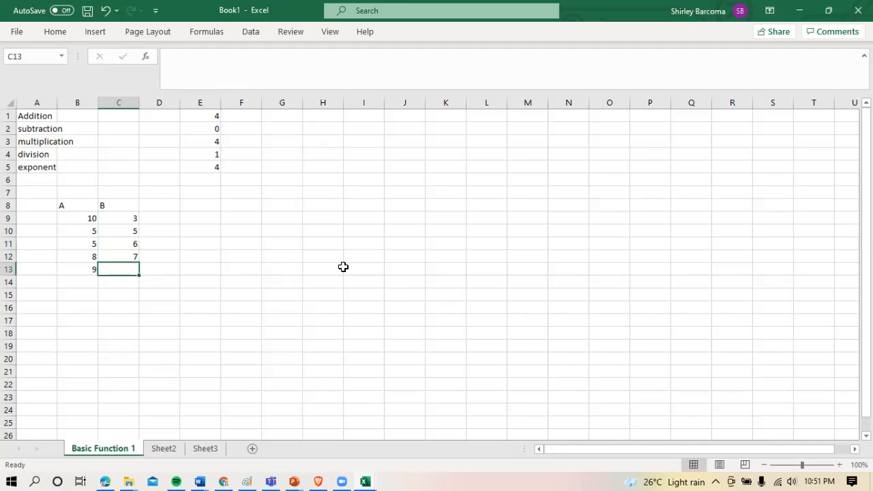
text(4)
key(Return)
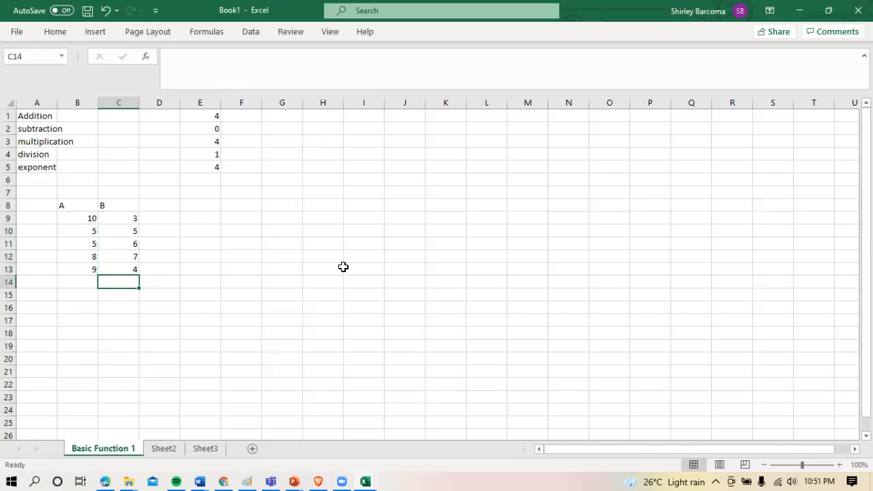
Apply all borders to the table B8:C13 and centre its contents horizontally and vertically
drag(64, 205, 131, 270)
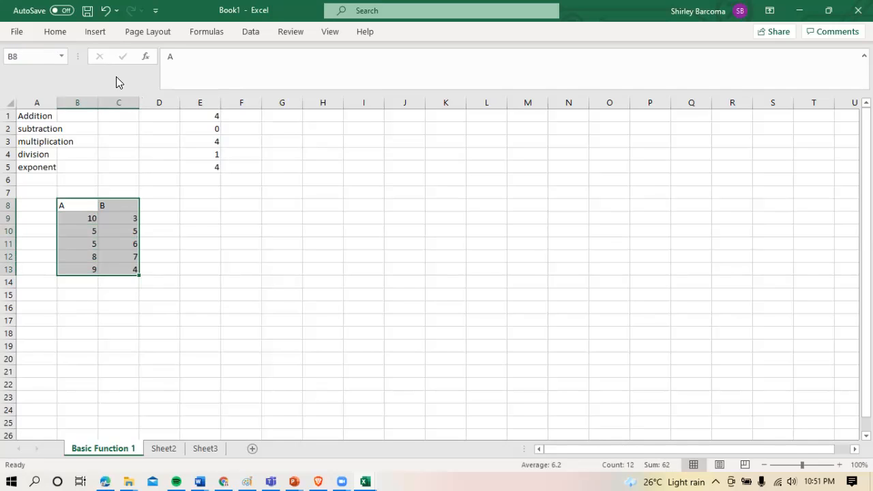
click(64, 31)
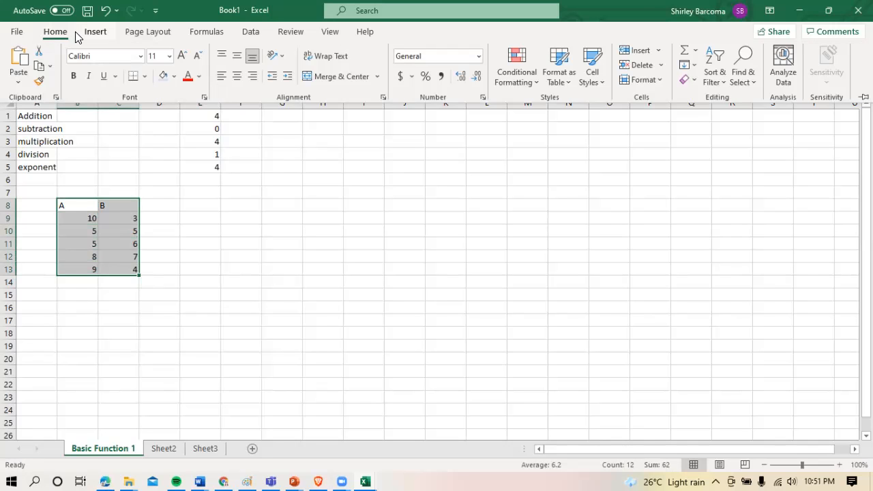
click(145, 78)
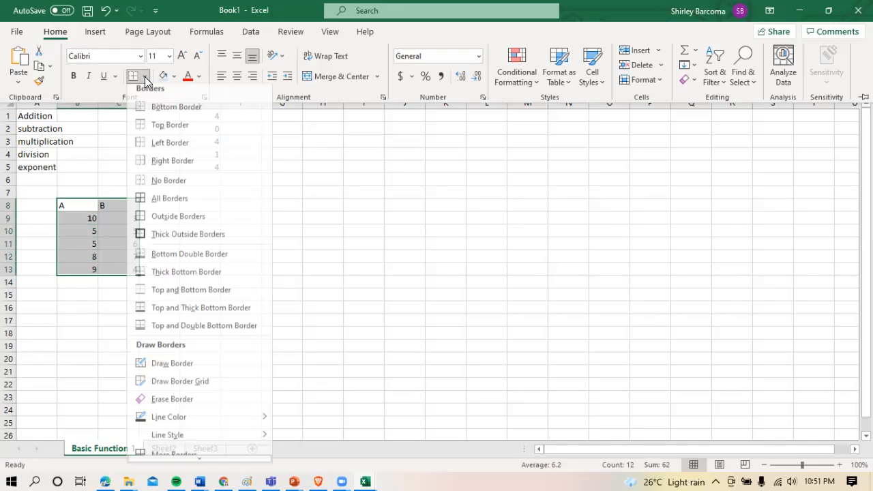
click(158, 206)
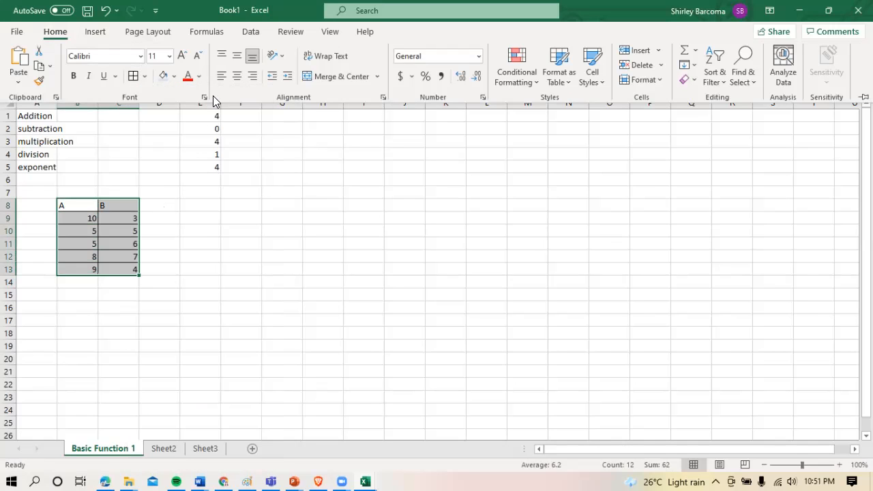
click(236, 78)
click(237, 56)
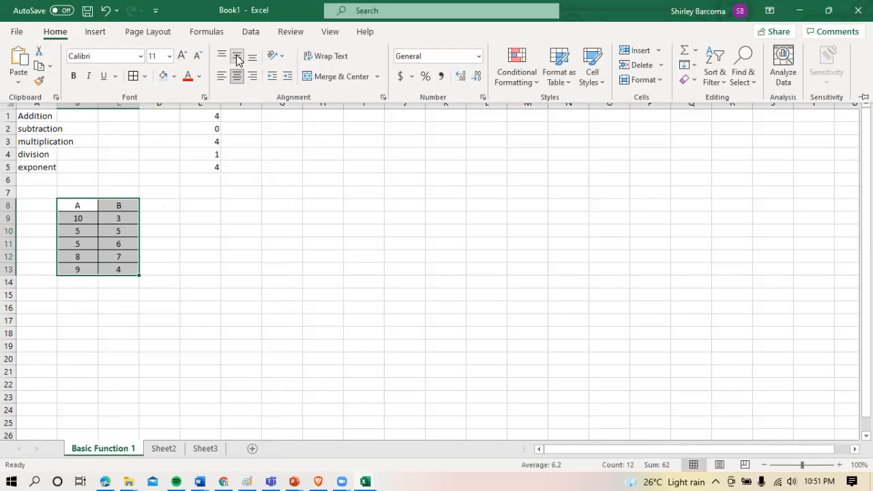
Set the table's font size to 18 and its font to Arial
click(169, 56)
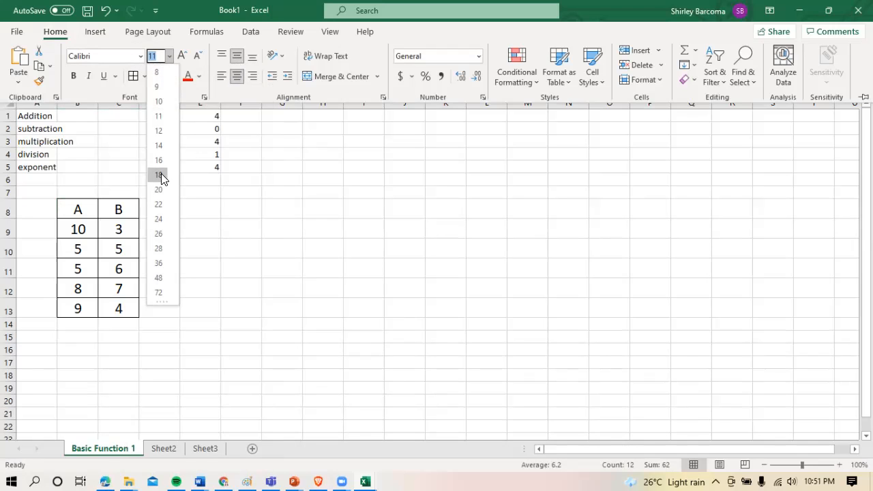
click(161, 174)
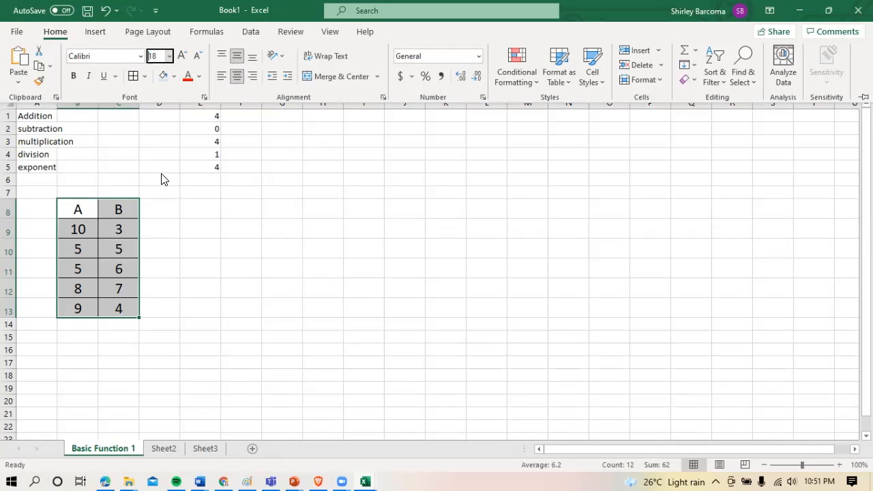
click(140, 58)
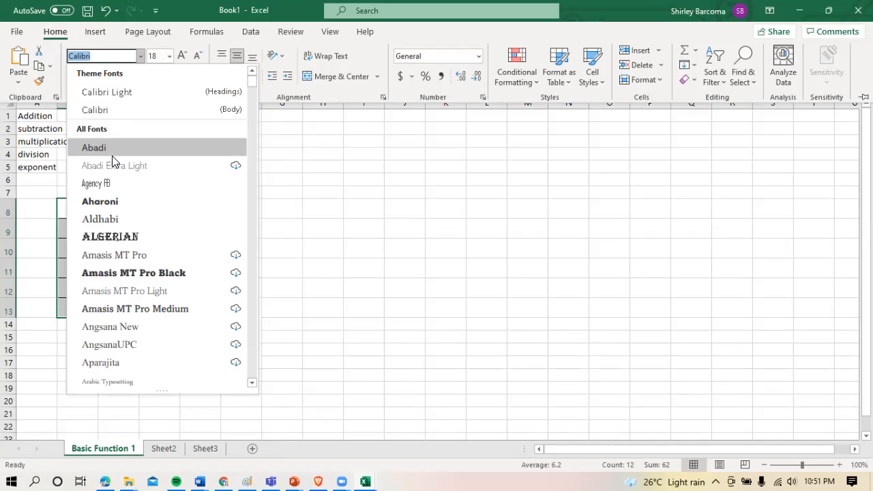
text(Arial)
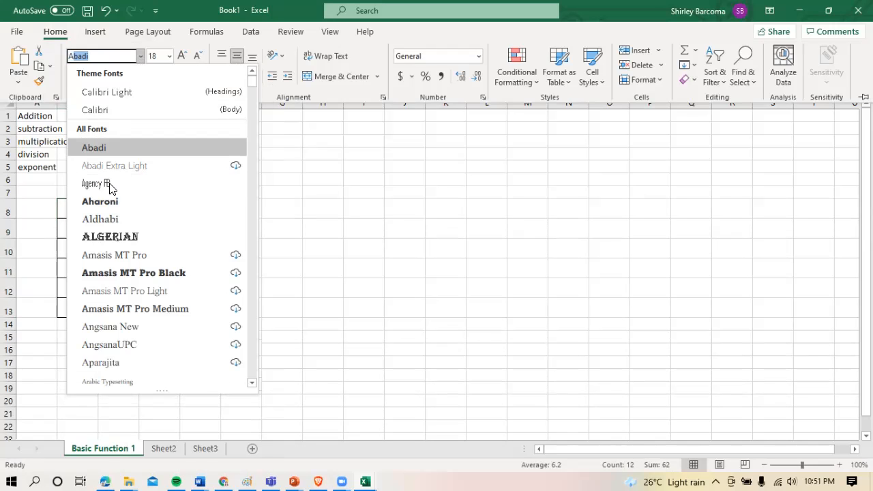
key(Return)
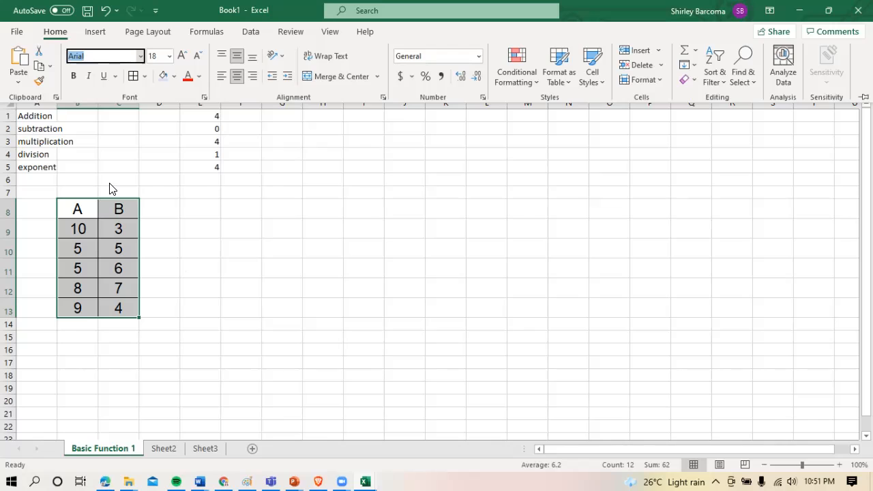
Make the column headings A and B in cells B8 and C8 bold
click(93, 215)
click(116, 209)
drag(89, 208, 109, 209)
key(ctrl+b)
key(ctrl+q)
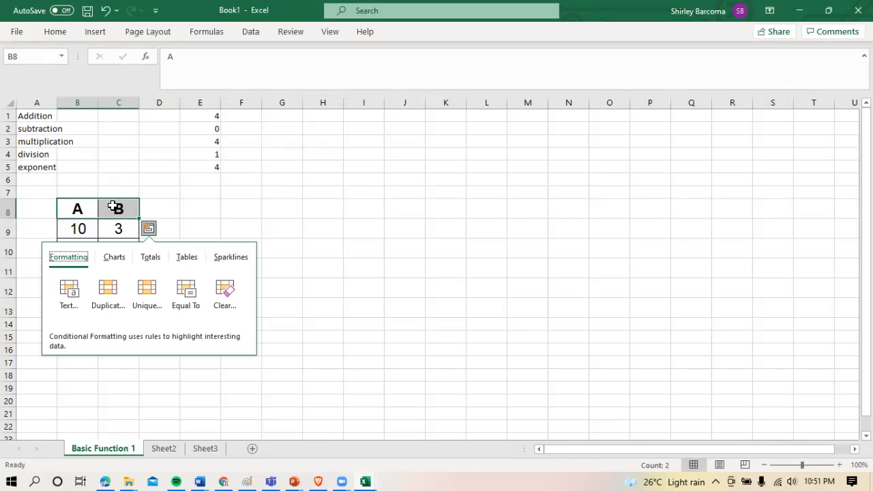
click(113, 206)
Fill the heading cells B8 and C8 with a light blue background colour
drag(116, 204, 84, 206)
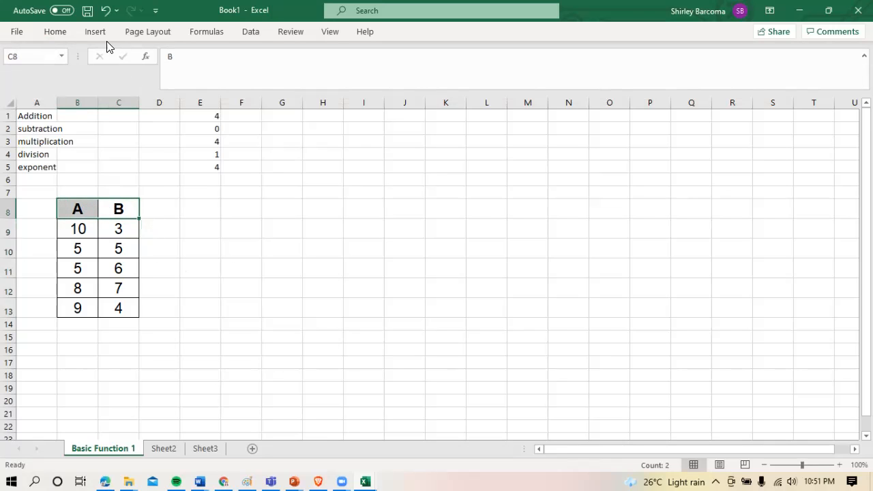
click(55, 31)
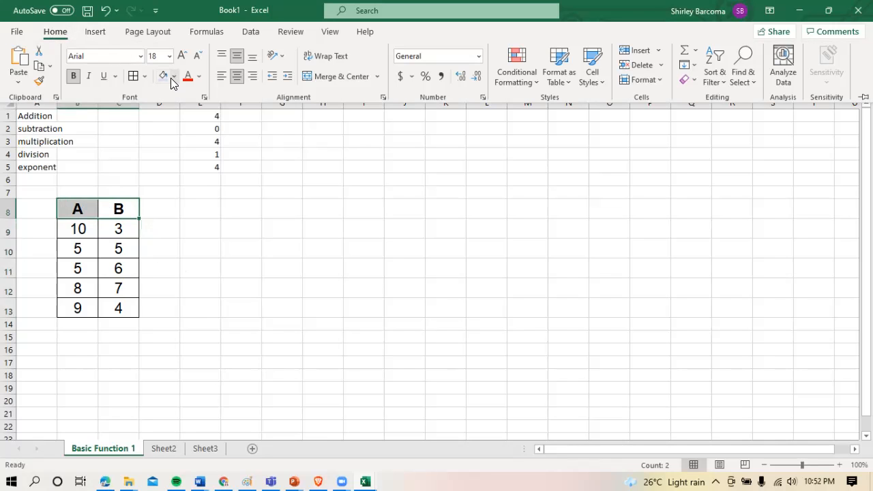
click(166, 76)
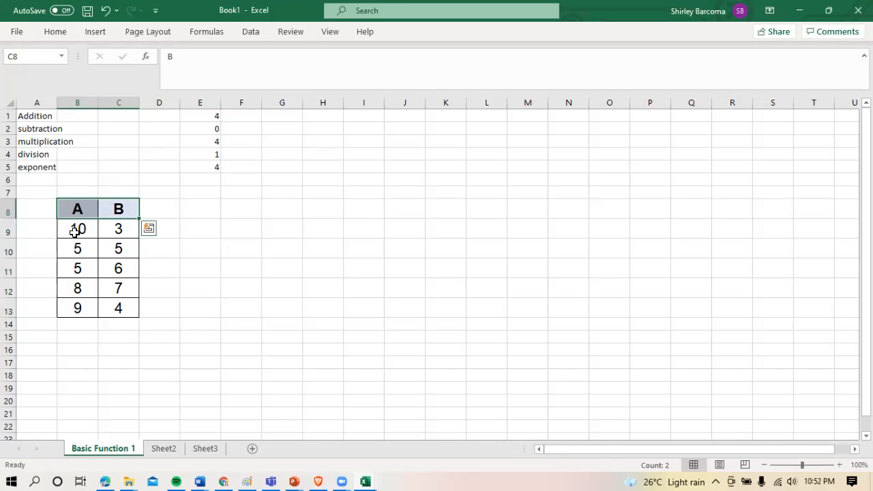
click(80, 312)
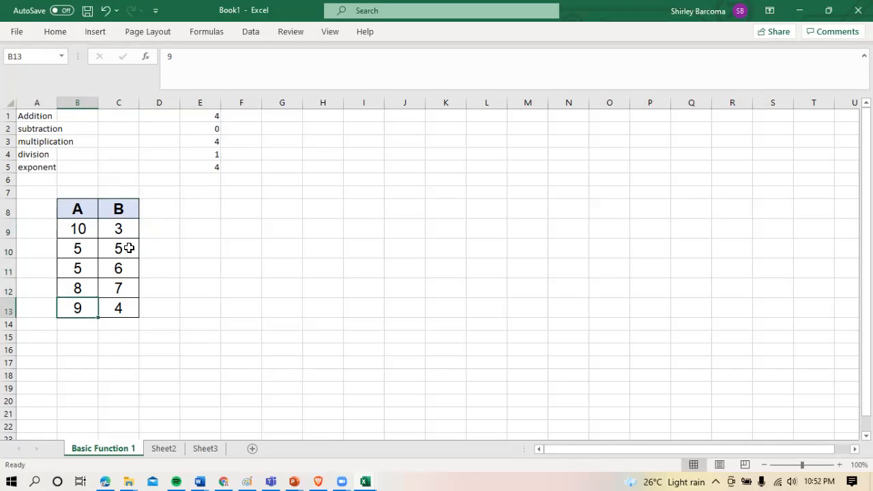
click(129, 249)
click(127, 275)
click(127, 292)
click(126, 312)
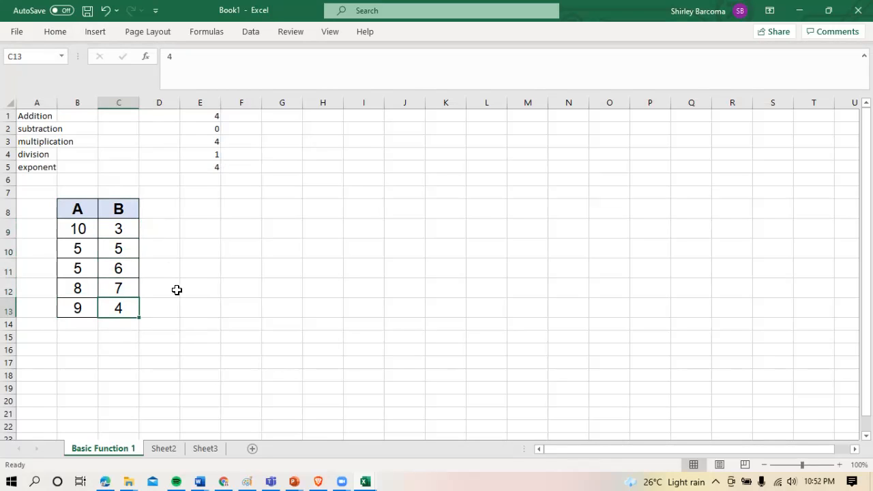
click(171, 216)
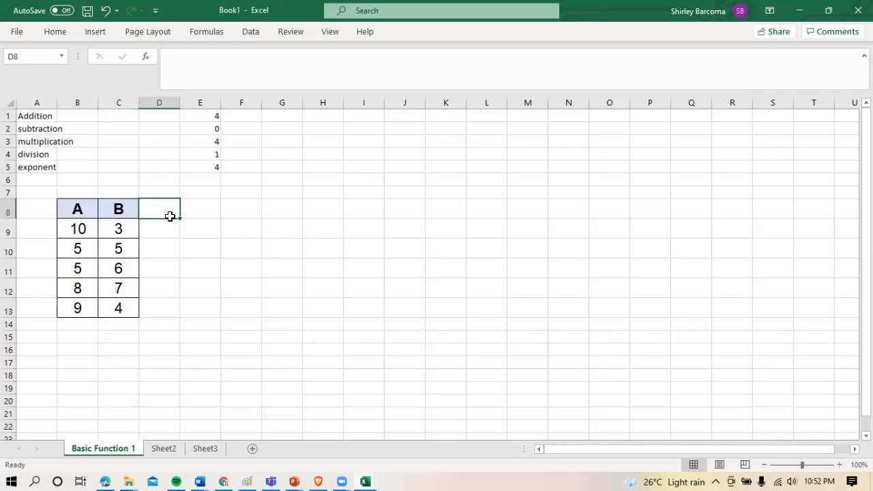
text(su)
key(BackSpace)
key(BackSpace)
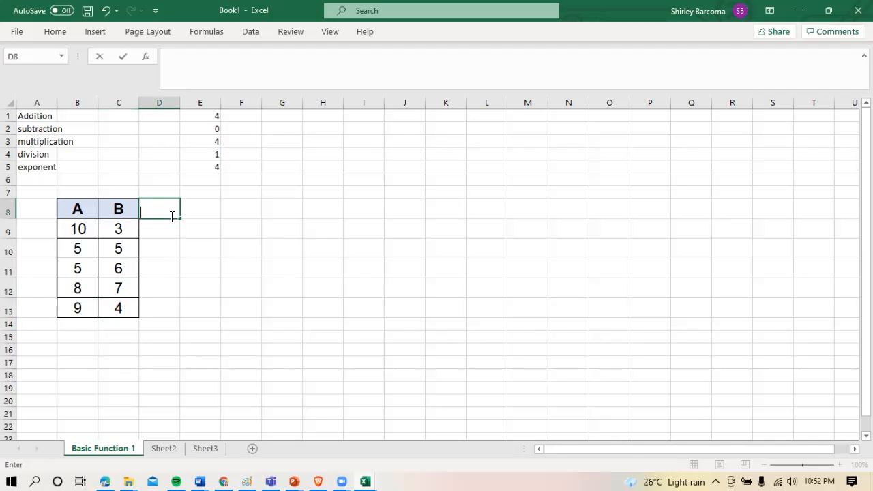
Fill the formatted heading from C8 into D8 and replace the copied text with SUM
click(127, 213)
click(147, 217)
click(127, 212)
drag(140, 218, 171, 222)
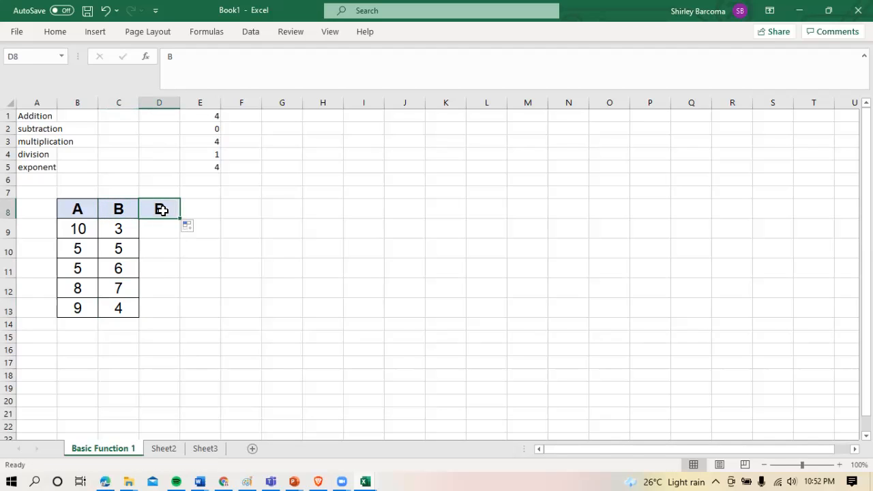
text(sum)
key(BackSpace)
key(BackSpace)
key(BackSpace)
text(SUM)
key(Return)
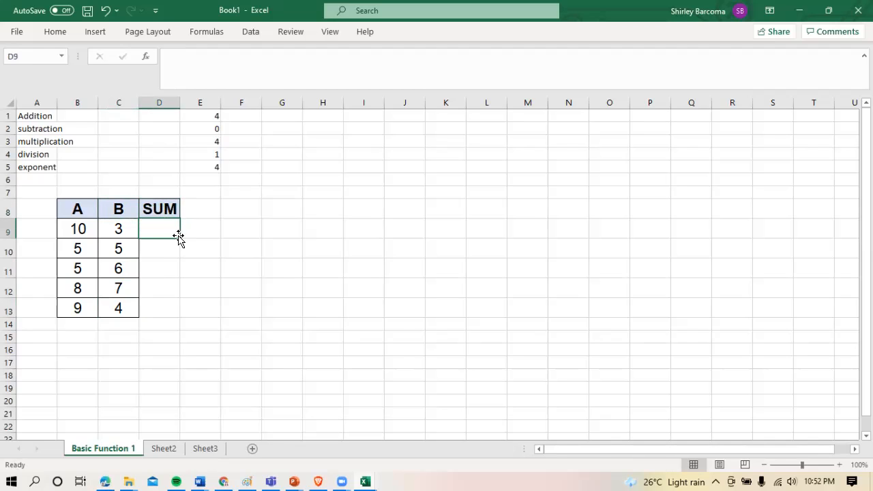
Apply all borders to the empty cells D9 to D13 under the SUM heading
drag(166, 228, 163, 316)
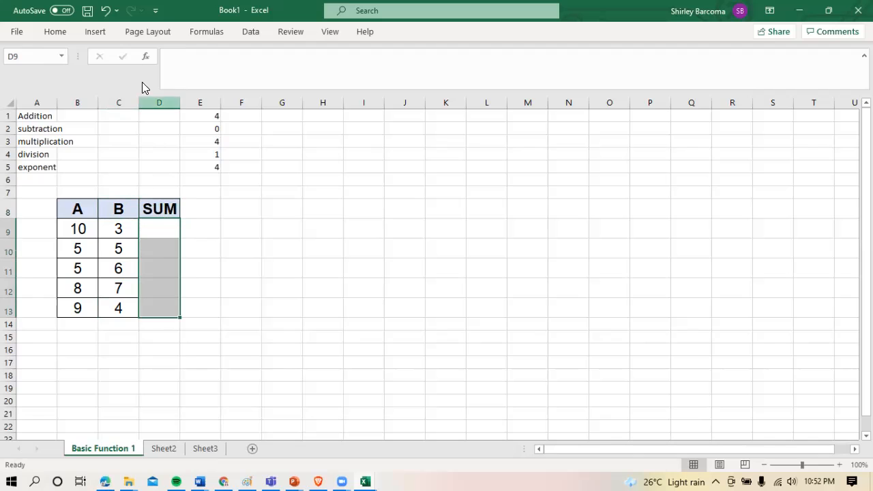
click(61, 32)
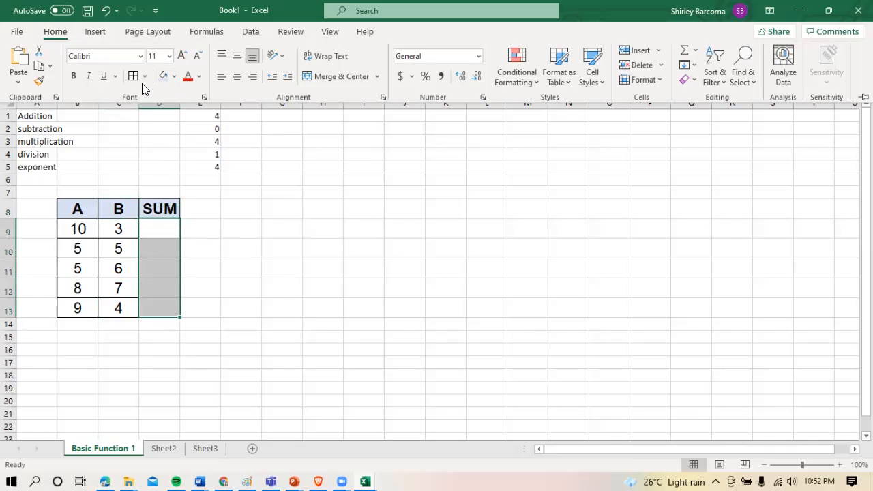
click(158, 228)
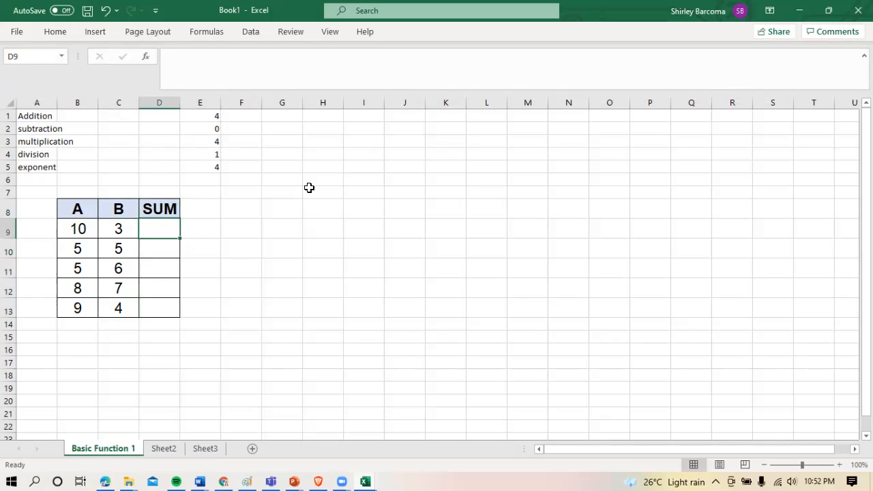
Enter the label 1ST WAY in cell D7 above the SUM heading
click(174, 190)
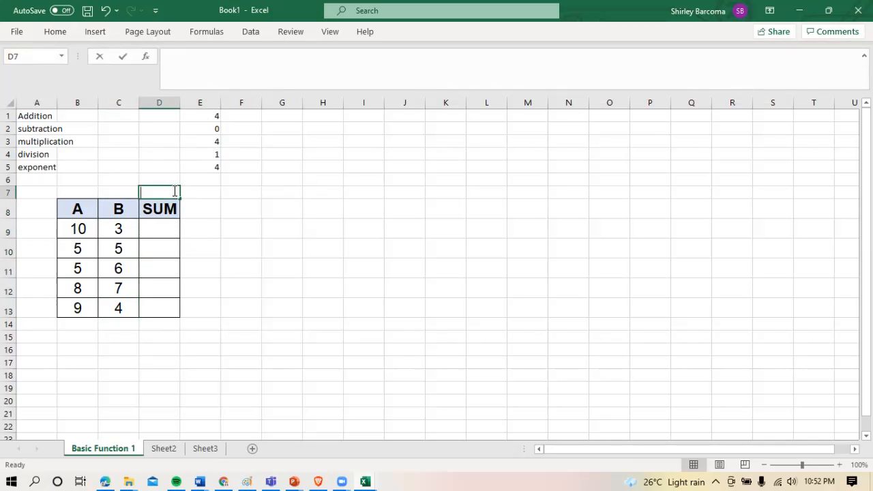
text(1ST WAY)
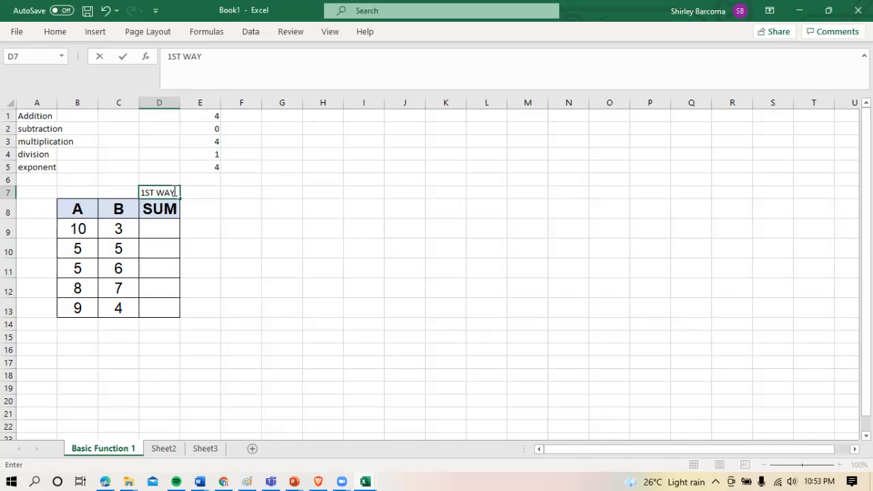
key(Return)
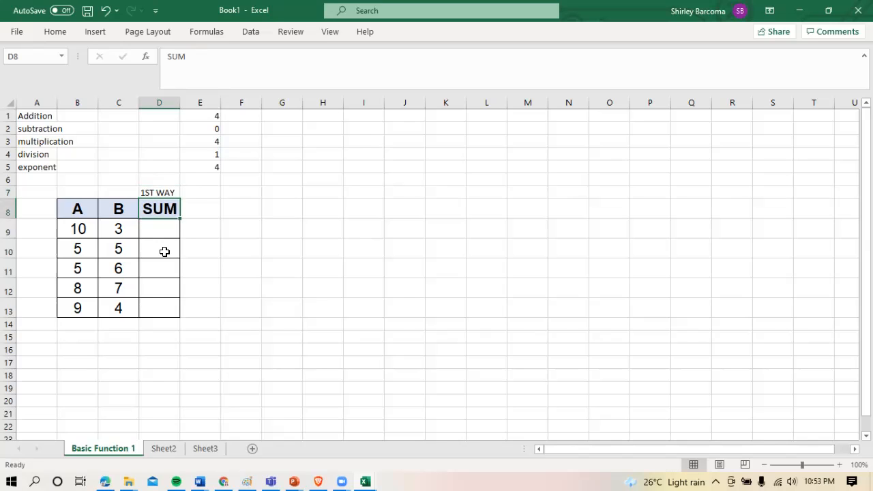
Enter the formula =B9+C9 in cell D9 and fill it down through D13
click(160, 230)
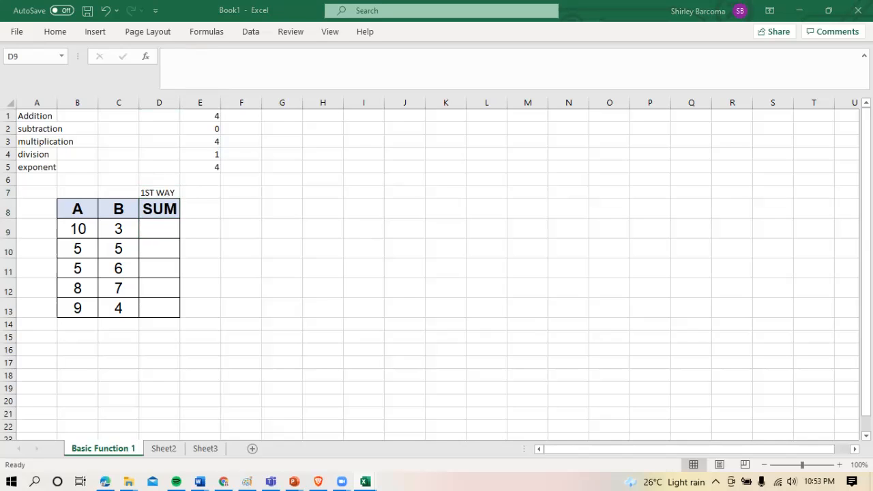
click(382, 259)
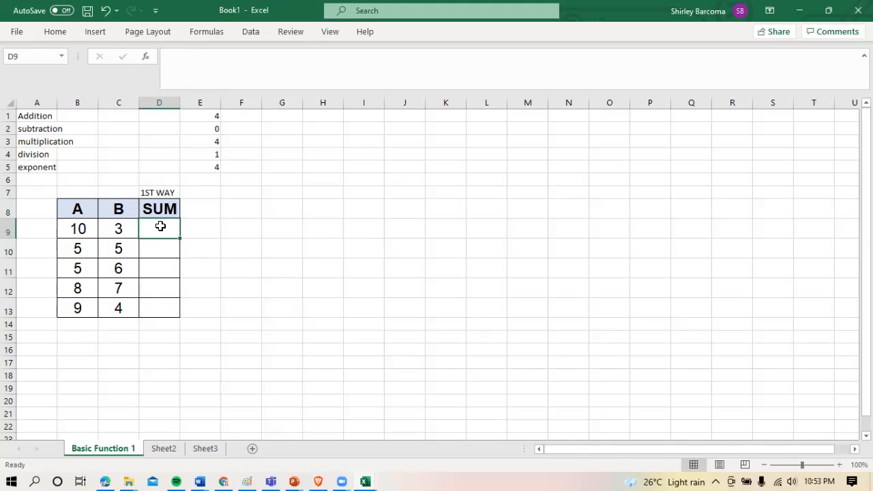
text(=)
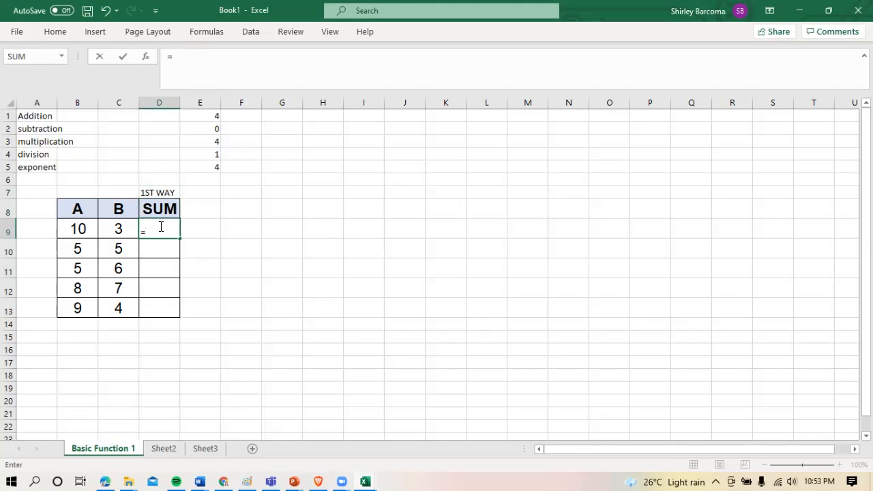
click(79, 232)
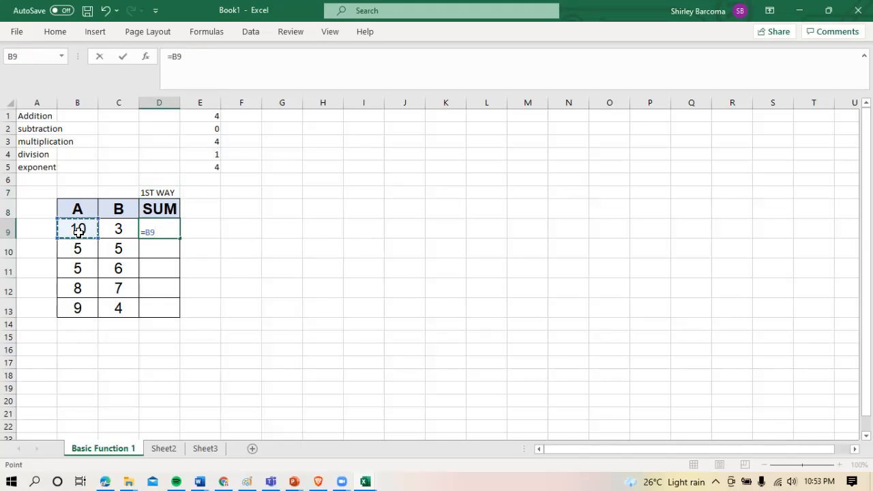
text(+)
click(116, 230)
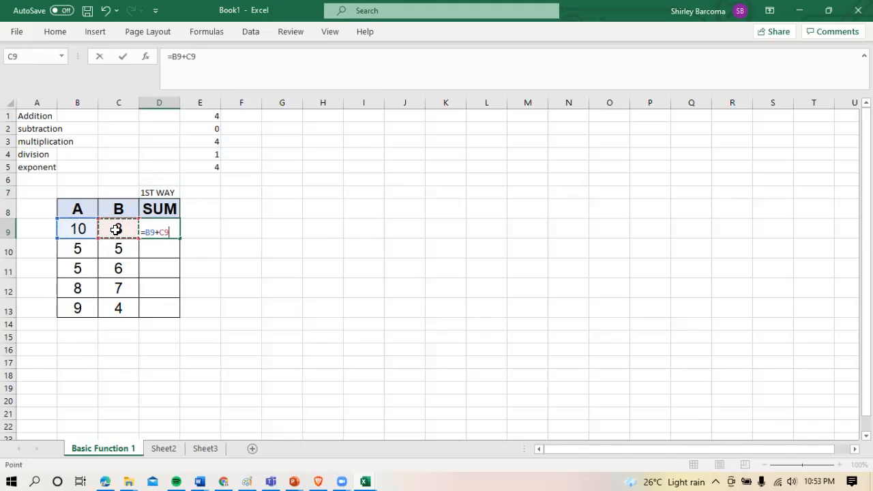
key(Return)
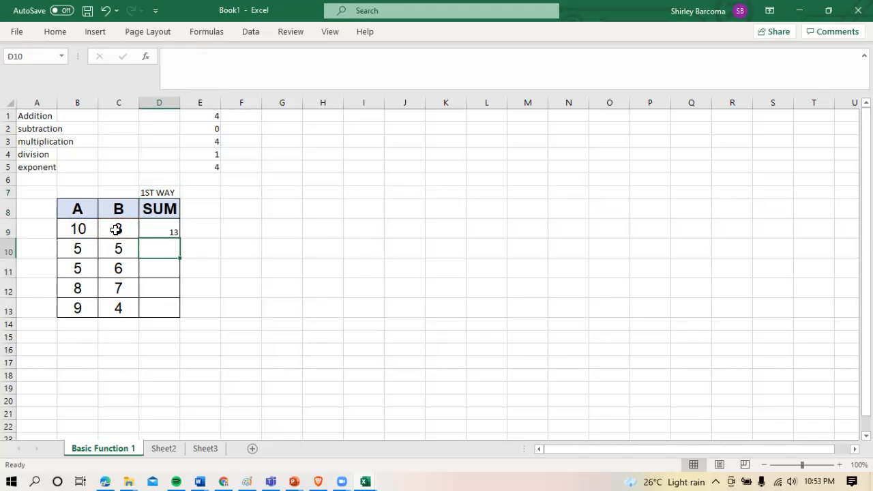
click(172, 232)
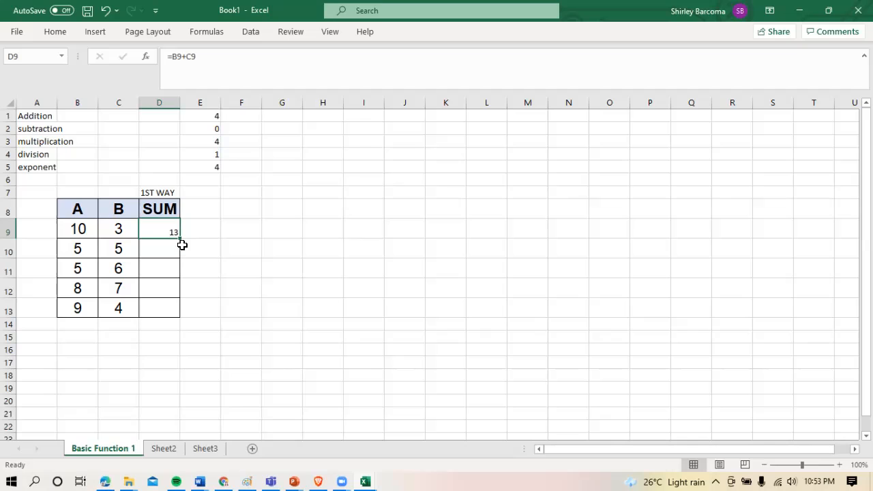
drag(178, 239, 175, 311)
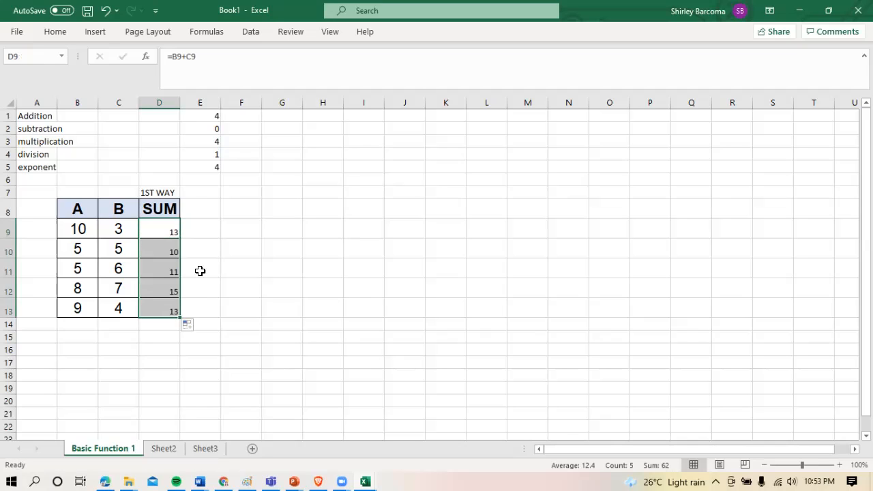
Format the sums in D9 to D13 with font size 16 and the Arial font
click(63, 32)
click(170, 57)
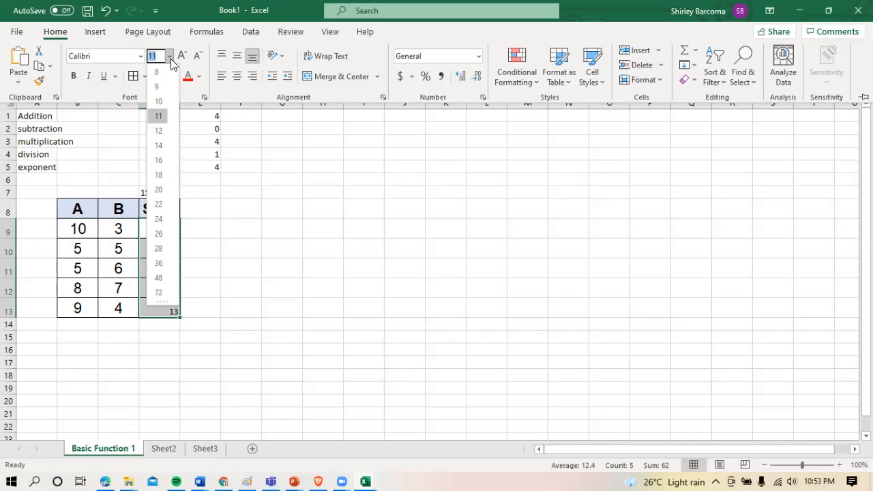
click(160, 163)
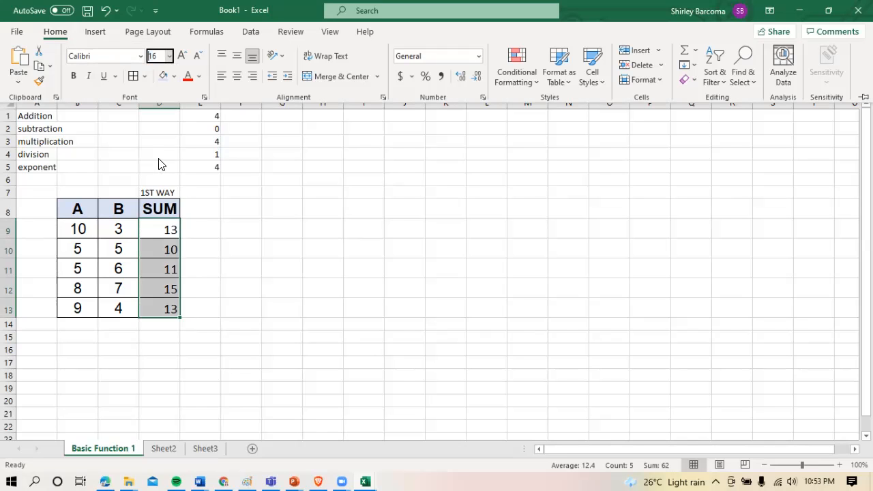
click(140, 56)
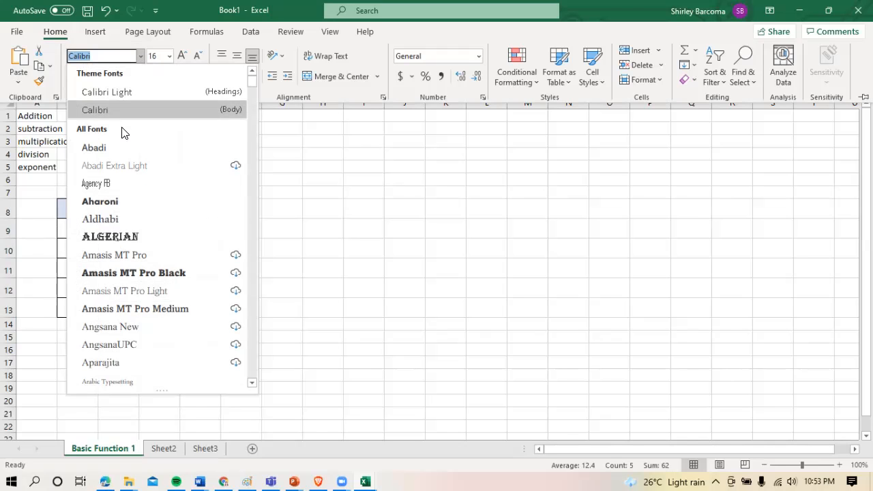
key(Down)
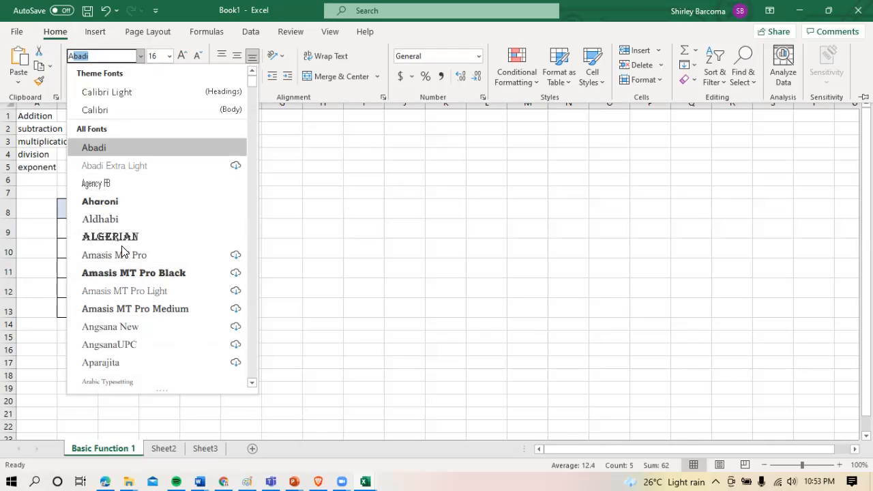
text(r)
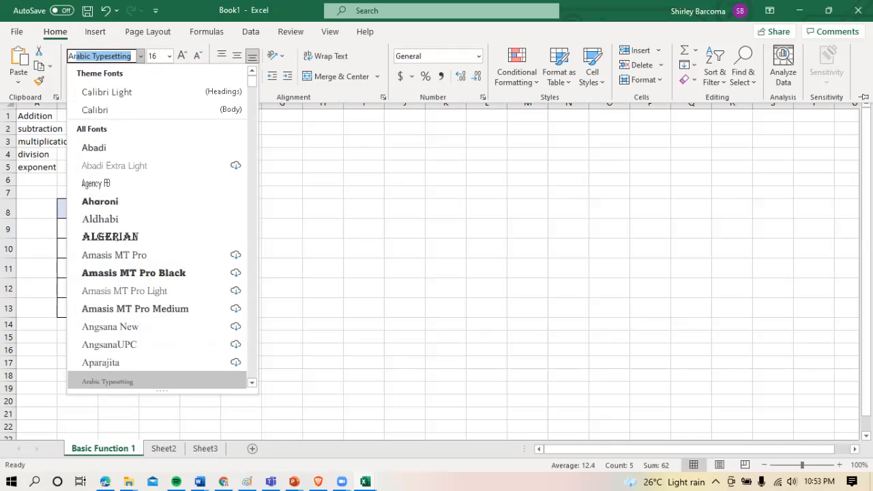
text(i)
key(Return)
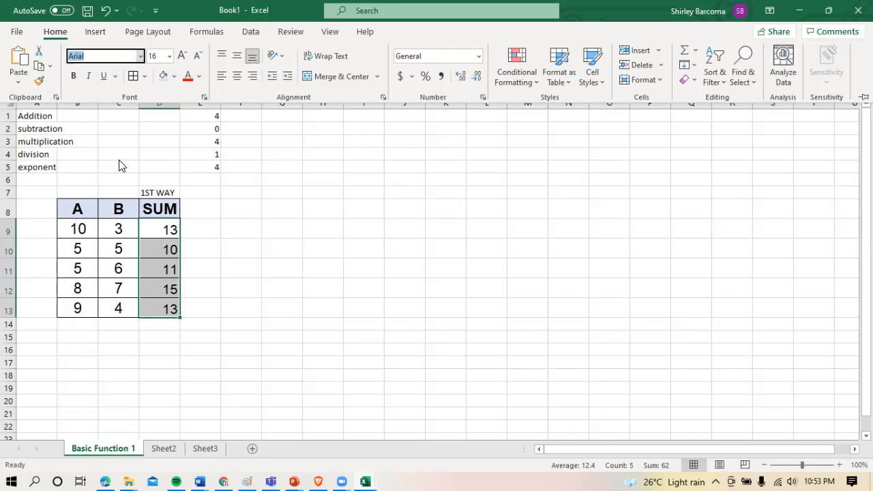
Centre the sums in D9 to D13 both vertically and horizontally
click(167, 231)
drag(167, 230, 170, 308)
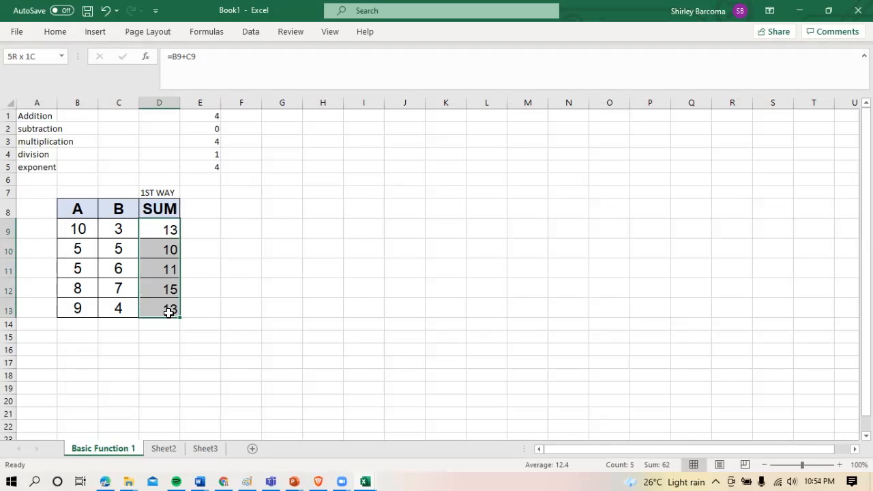
click(58, 32)
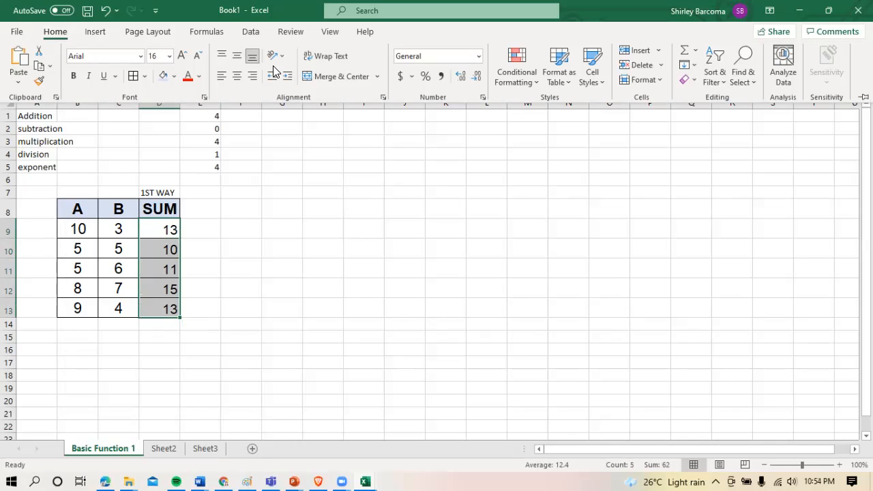
click(237, 56)
click(236, 79)
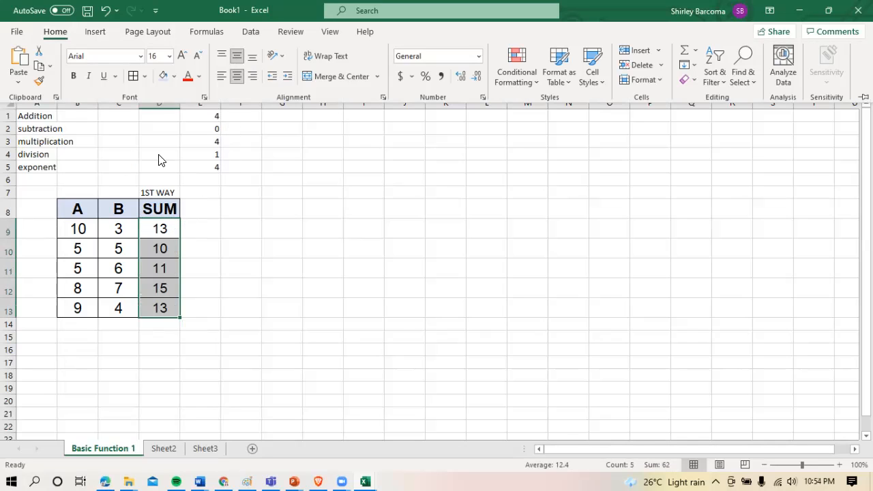
Fill the sum cells D9 to D13 with the light blue background colour
click(164, 75)
click(242, 237)
click(241, 237)
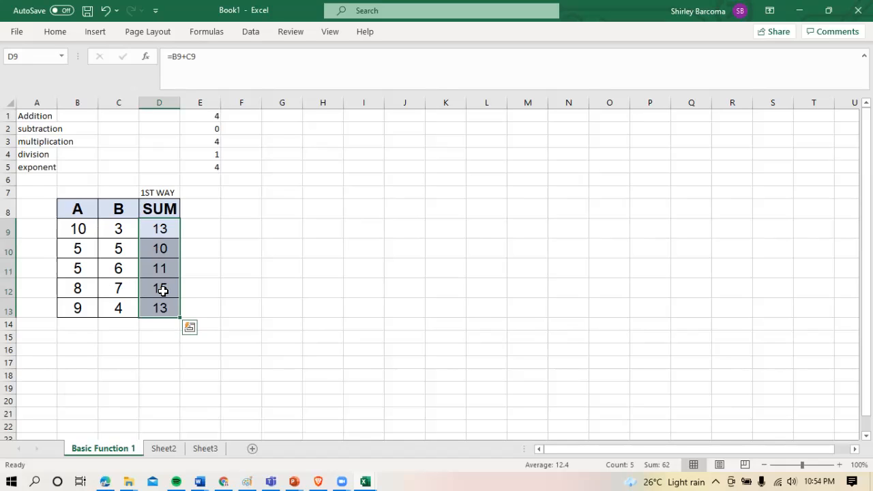
click(236, 283)
Enter the label 2ND WAY in cell E7 beside the 1ST WAY label
click(209, 187)
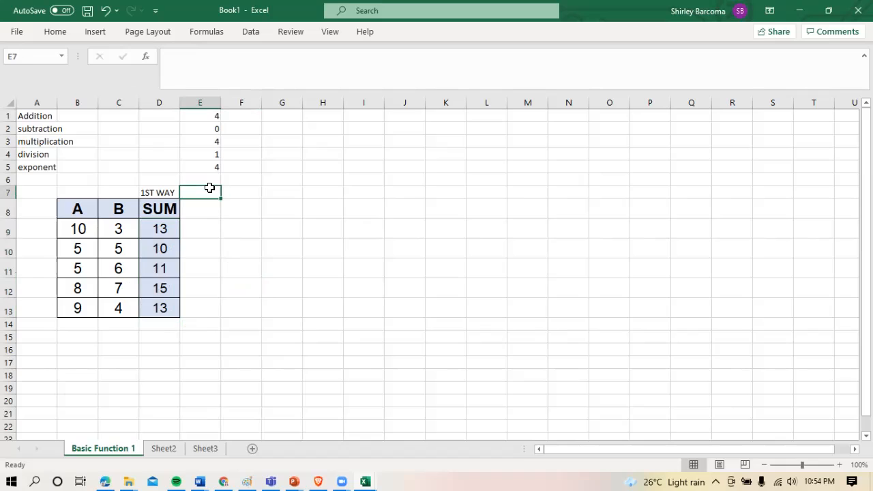
text(2NS)
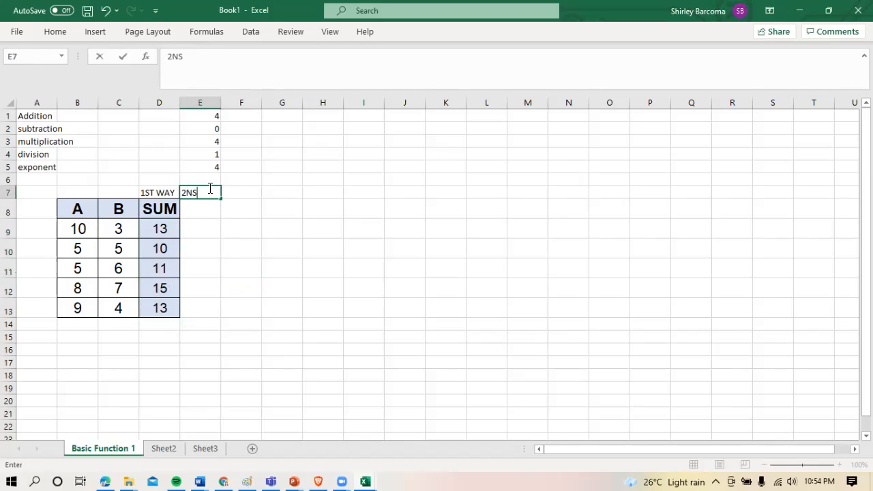
text(D WAY)
key(Return)
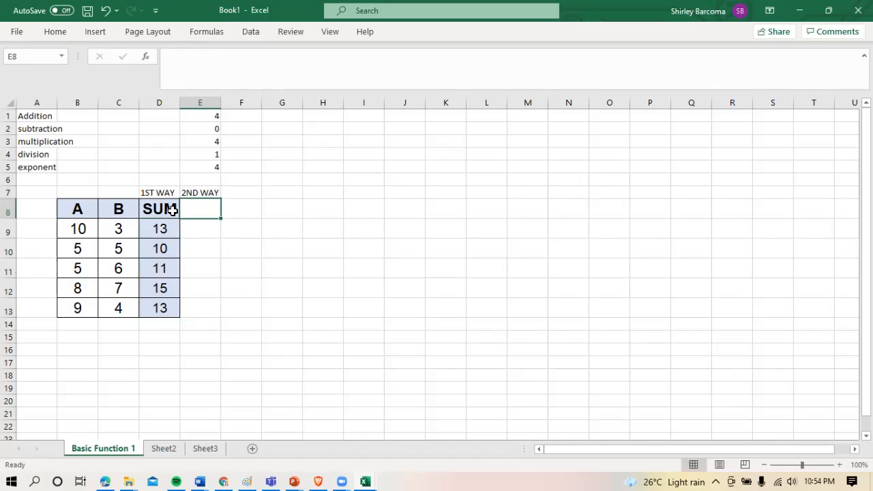
Fill the SUM heading from D8 into E8 and apply all borders to the empty cells E9 to E13
click(172, 210)
drag(180, 219, 205, 315)
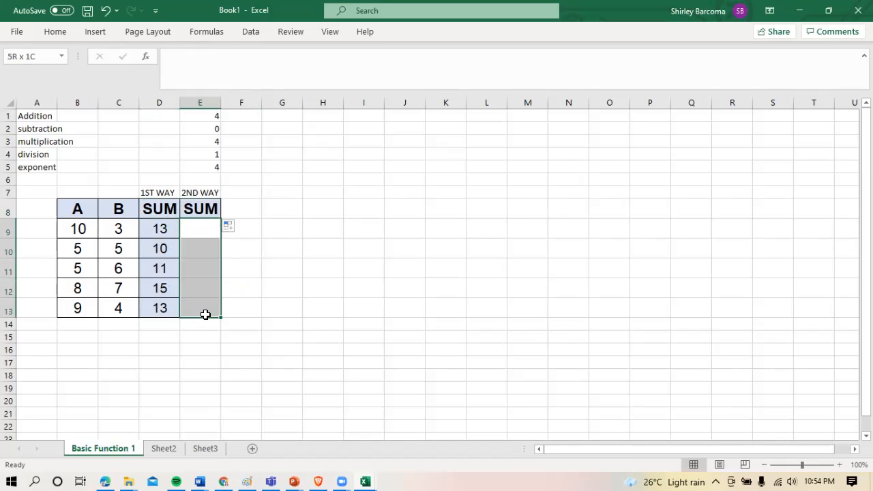
click(68, 35)
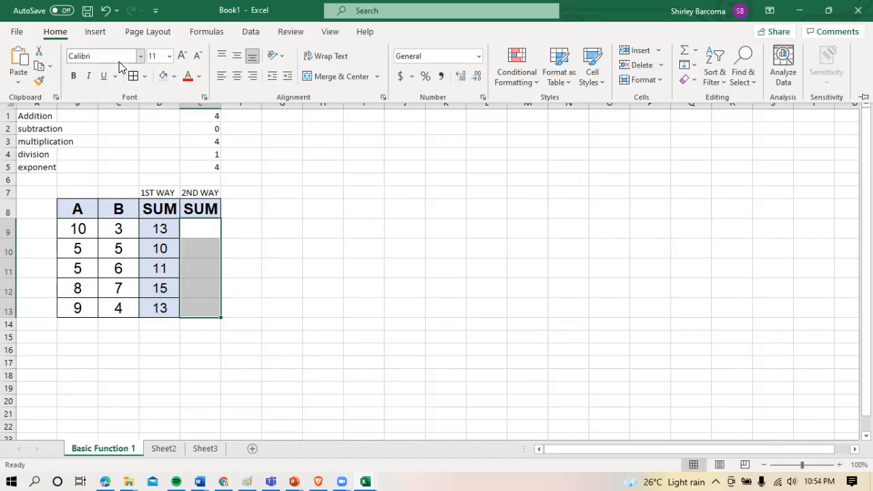
click(240, 208)
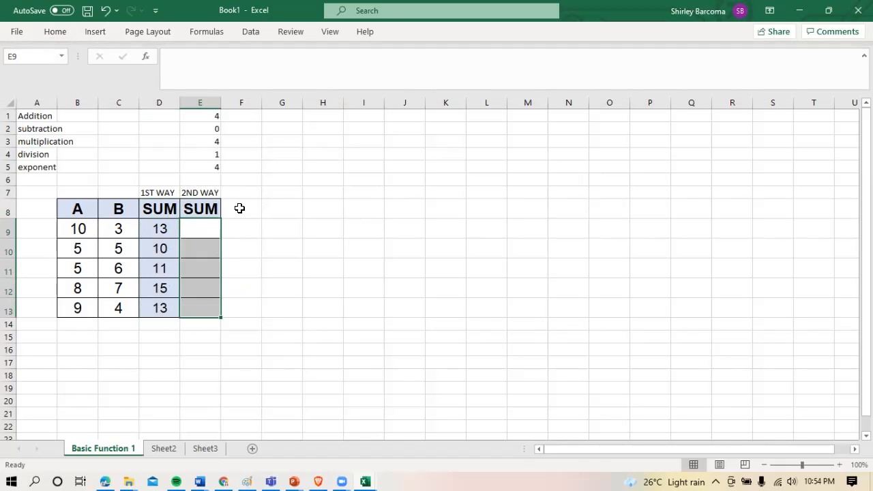
Enter the formula =SUM(B9:C9) in cell E9 and fill it down through E13
click(200, 230)
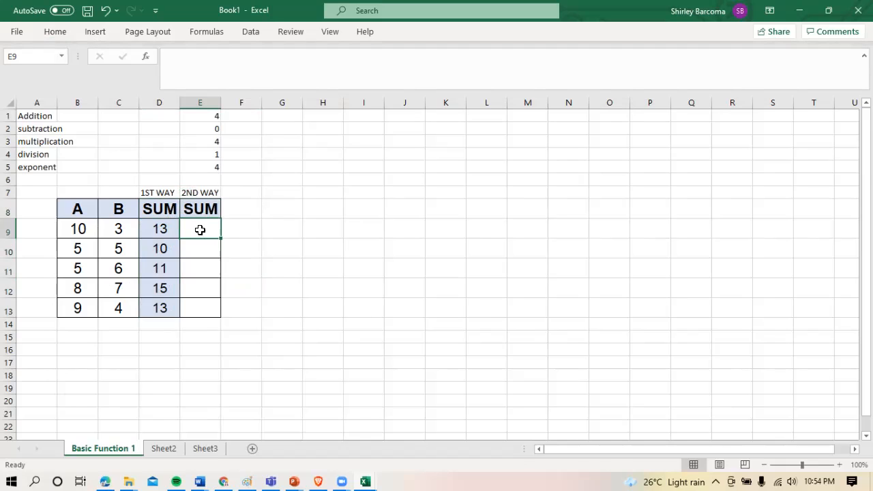
text(=)
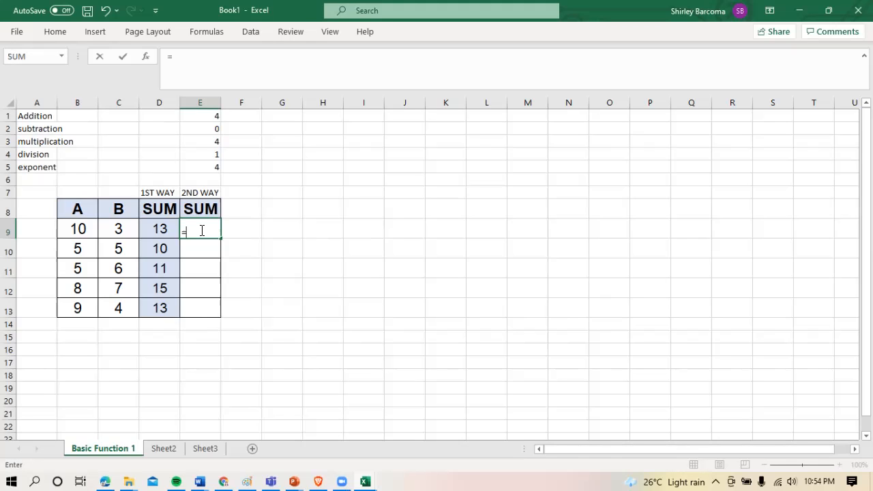
text(SUM)
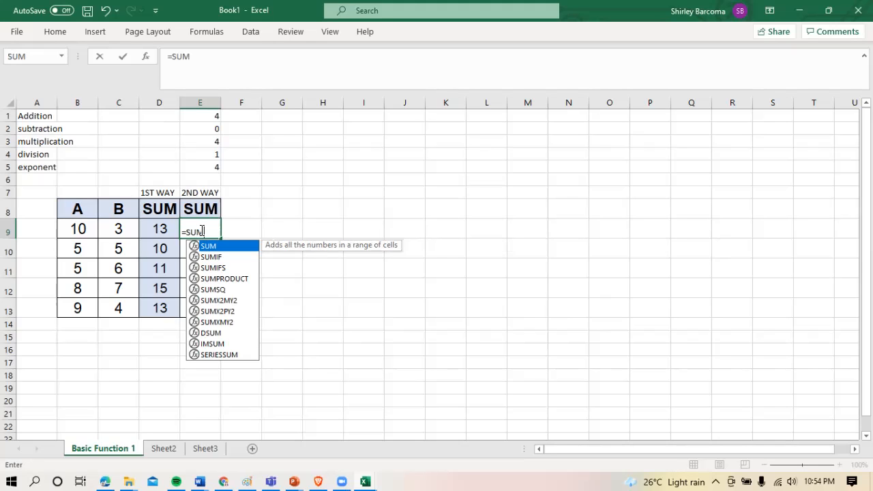
text(()
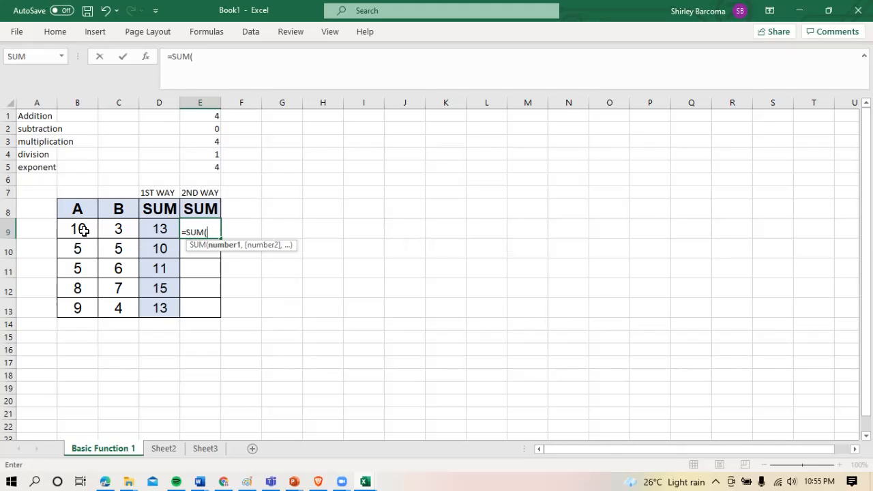
drag(83, 230, 109, 231)
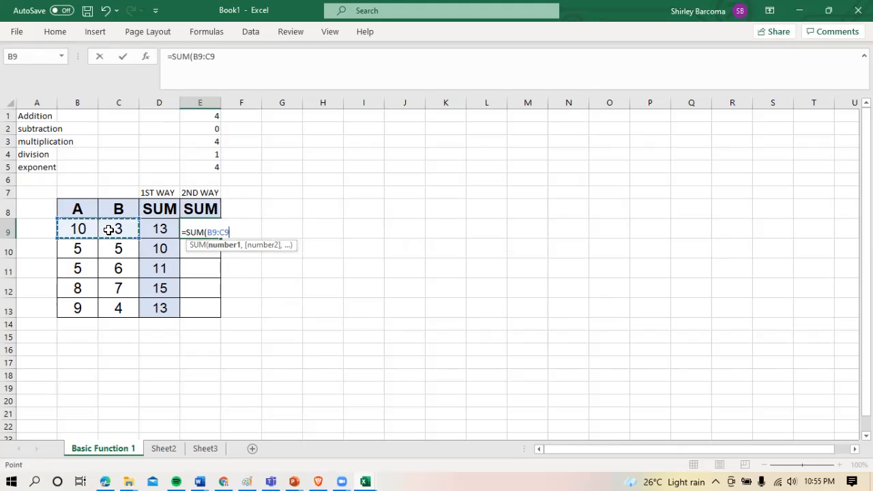
text())
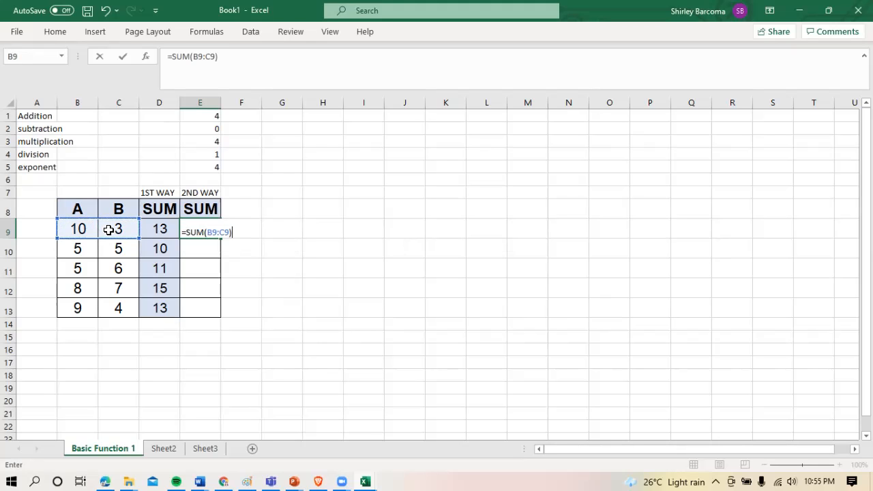
key(Return)
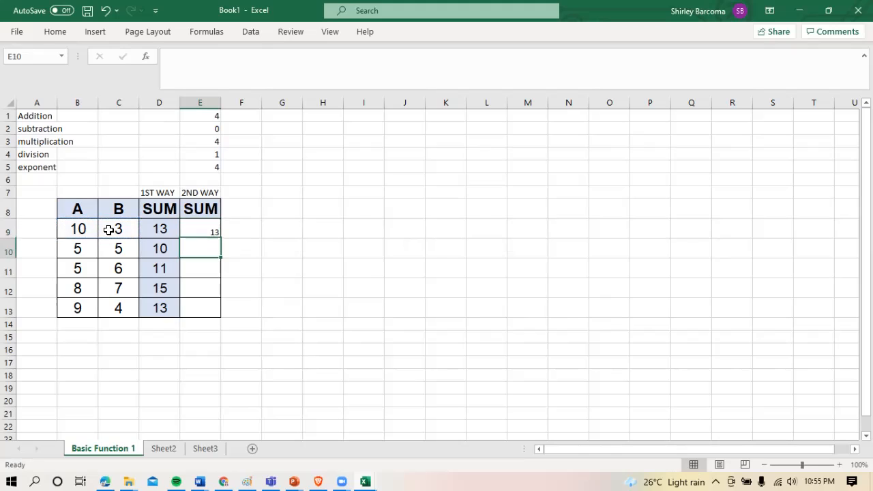
click(204, 227)
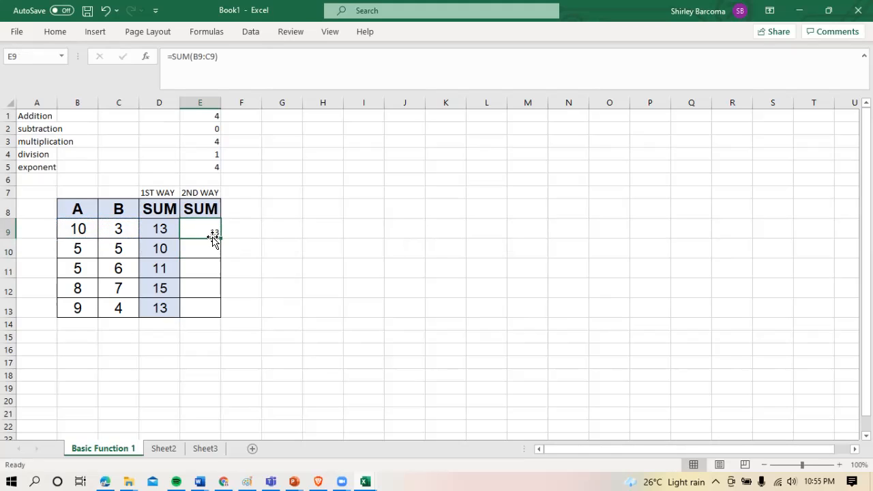
drag(221, 243, 210, 314)
Set the font size of the sums in E9 to E13 to 16
drag(199, 228, 204, 307)
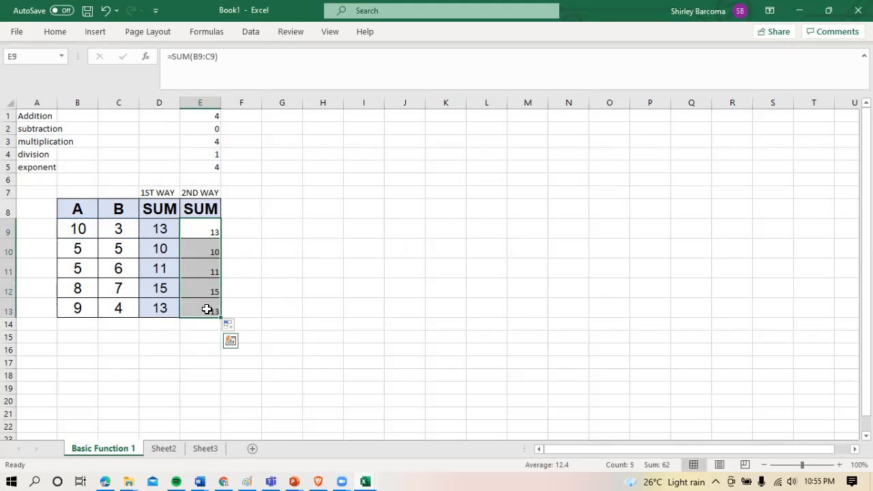
click(66, 38)
click(168, 57)
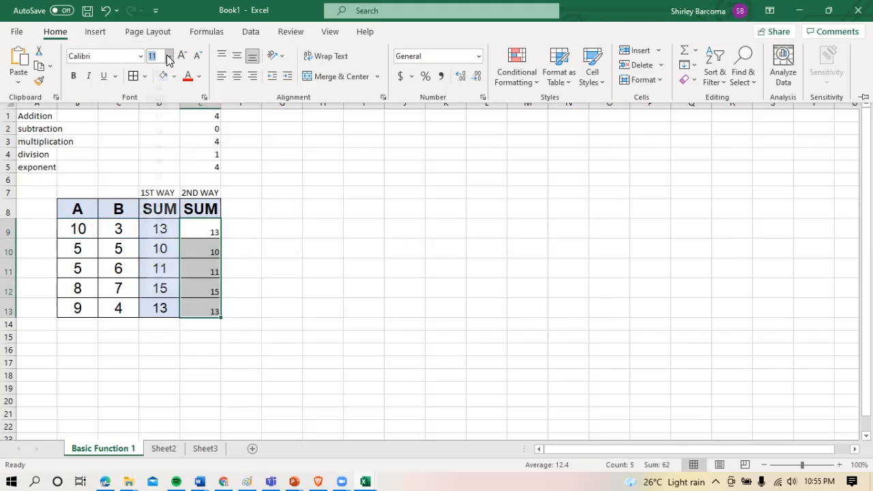
click(158, 161)
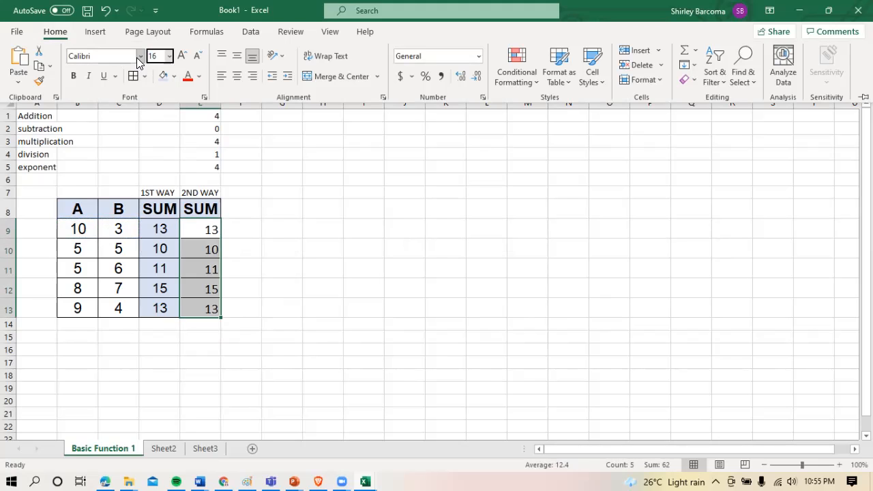
Change the font of the sums in E9 to E13 to Arial and centre them in their cells
click(140, 58)
key(Down)
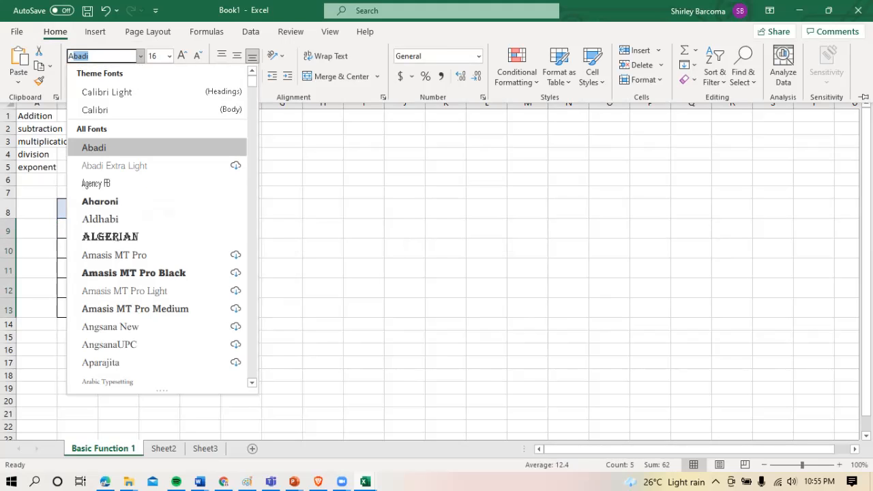
key(Page_Down)
text(Arial)
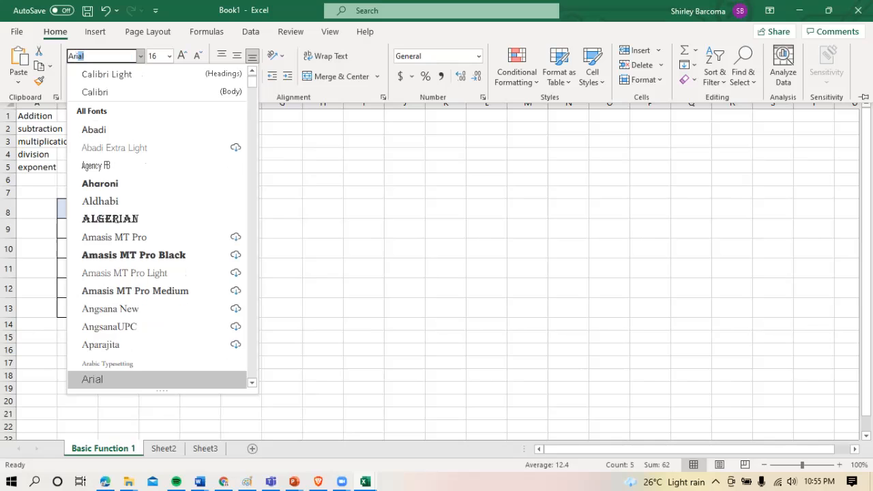
key(Return)
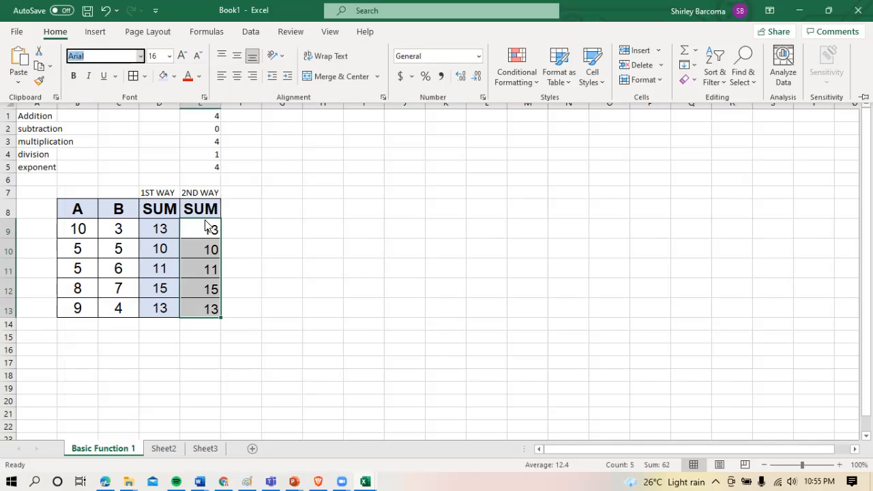
click(236, 77)
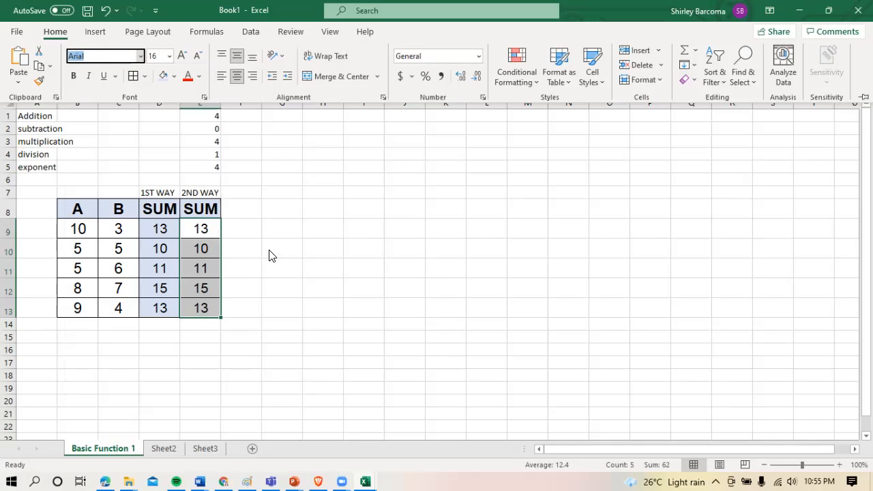
key(ctrl+F1)
Examine the formulas behind the 1ST WAY sum in D9 and the 2ND WAY sums in E9 to E13
click(193, 227)
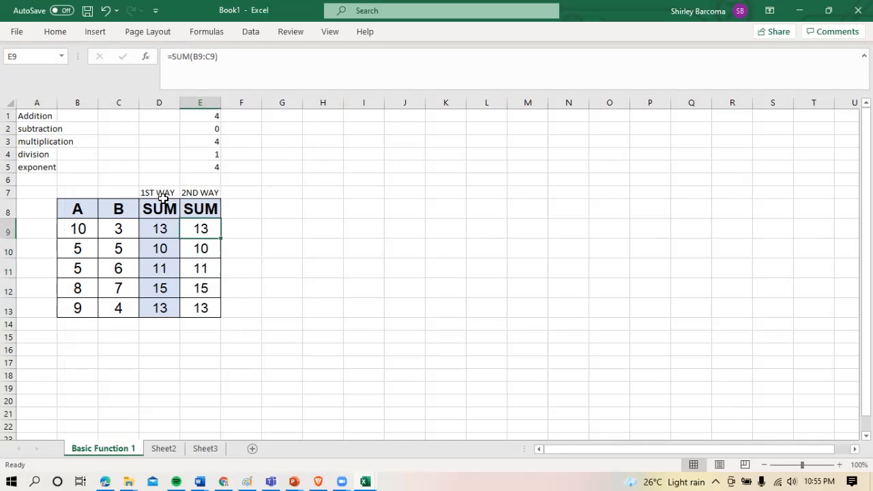
click(159, 230)
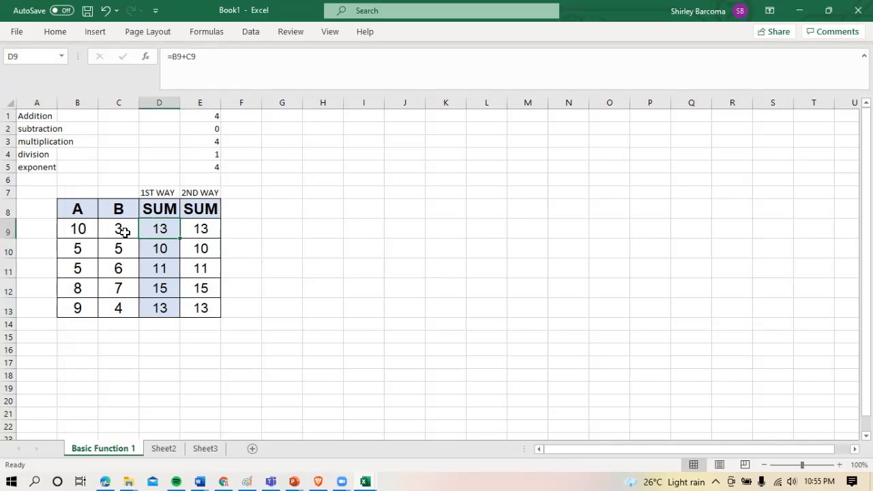
click(206, 228)
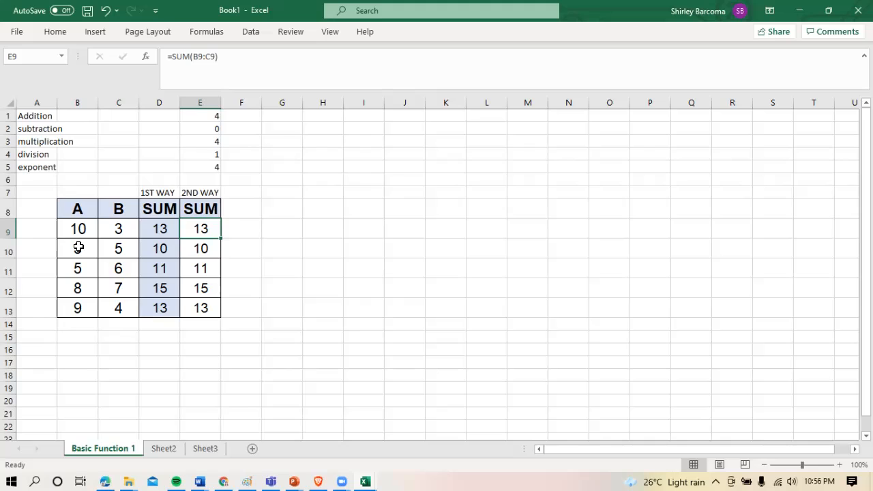
click(192, 249)
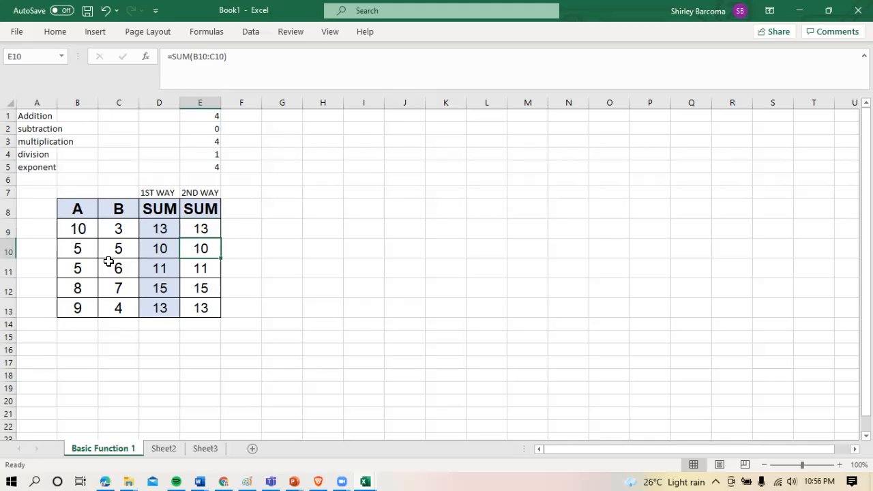
click(193, 267)
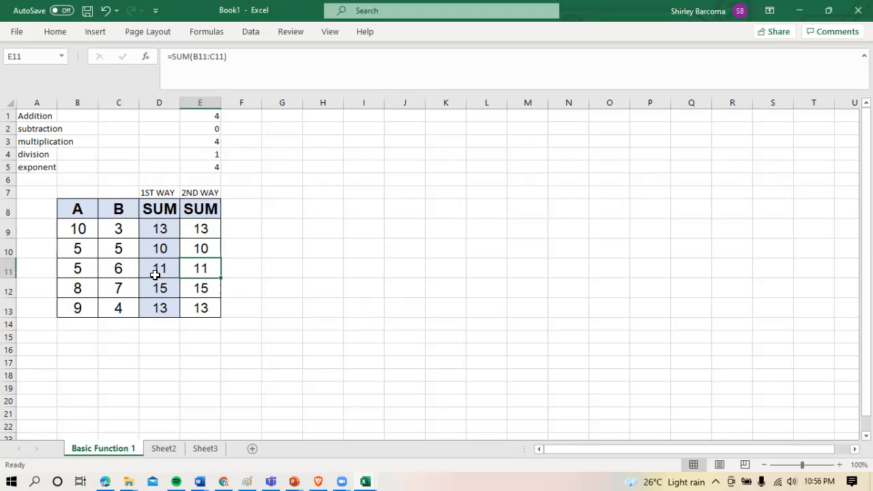
click(198, 292)
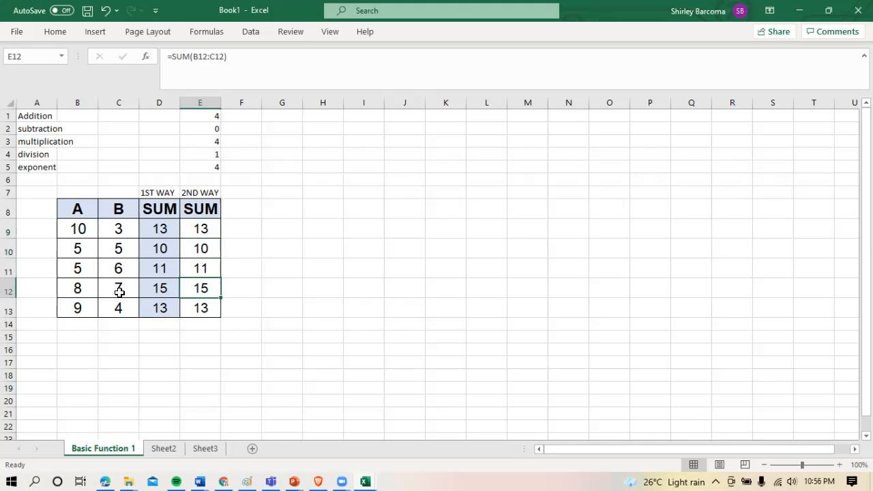
click(203, 312)
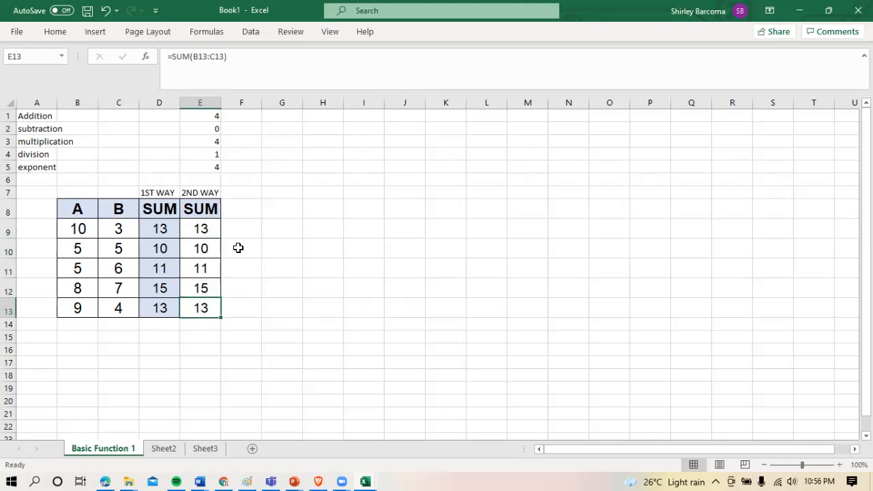
click(287, 233)
mouse_move(867, 195)
mouse_down()
mouse_move(867, 210)
mouse_move(867, 195)
mouse_up()
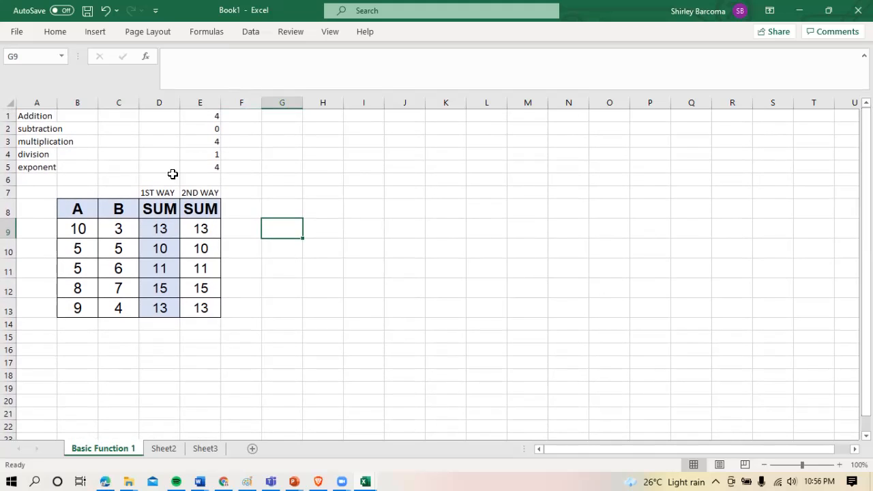
Copy the A and B columns with their headings from B8:C13 and paste them at cell B16
click(85, 210)
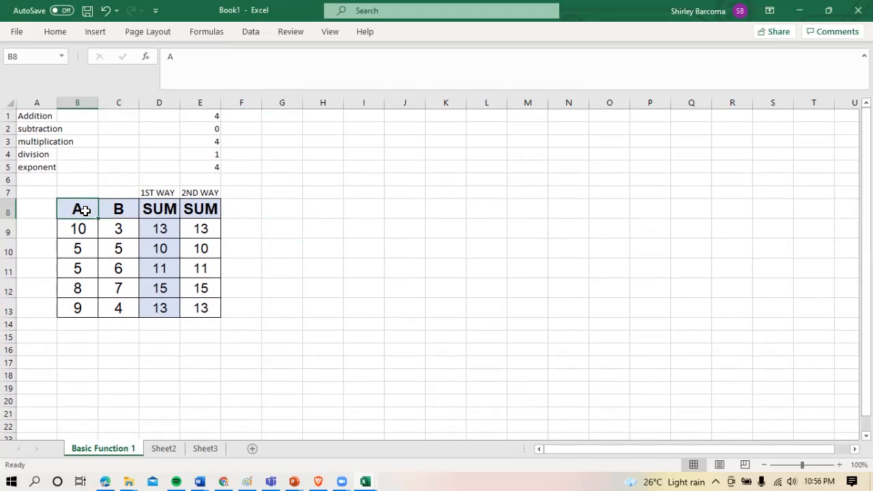
drag(85, 211, 117, 307)
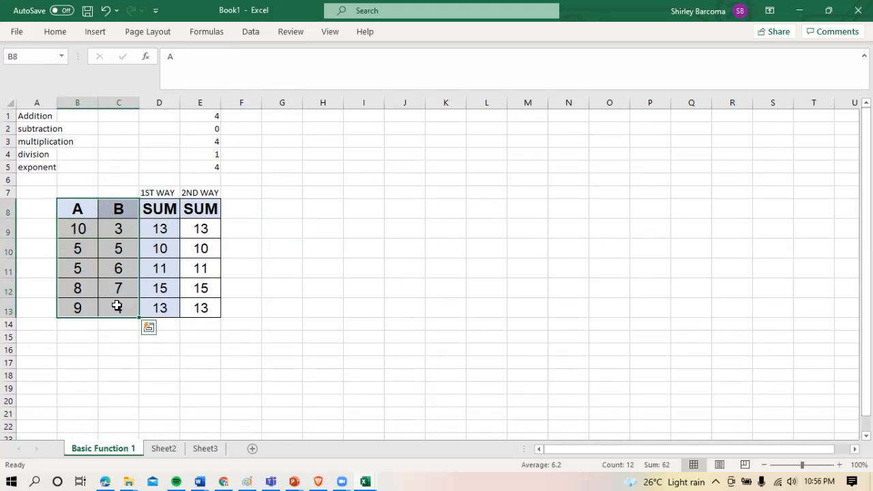
key(ctrl+c)
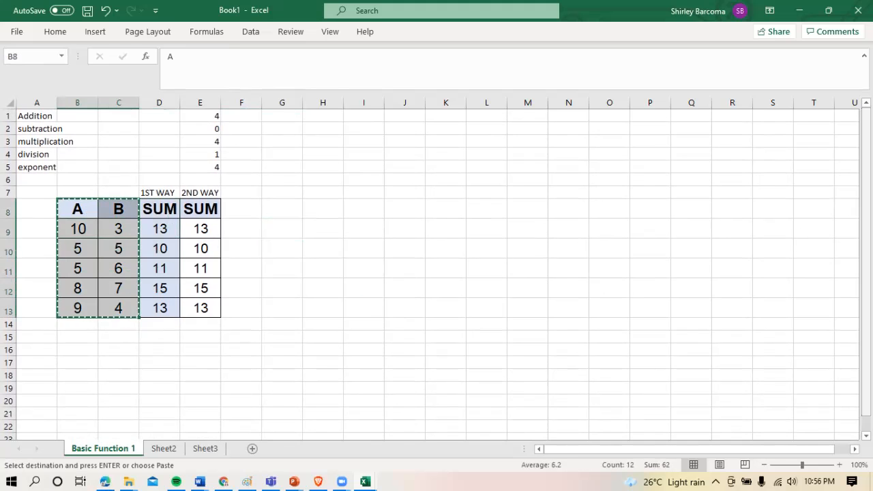
drag(867, 197, 867, 211)
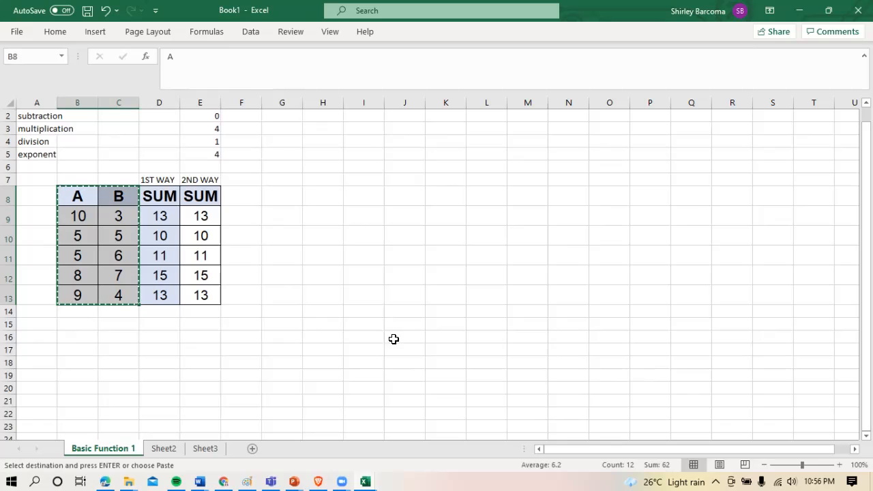
click(80, 336)
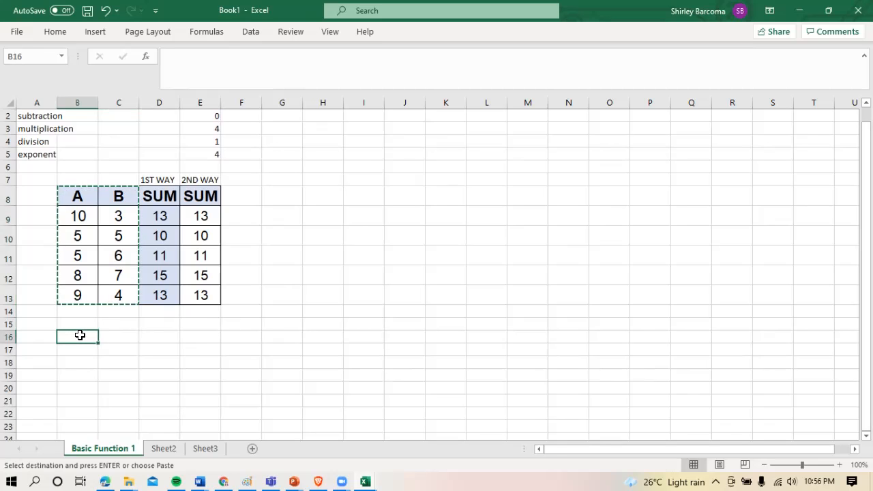
key(ctrl+v)
drag(867, 225, 866, 234)
click(212, 364)
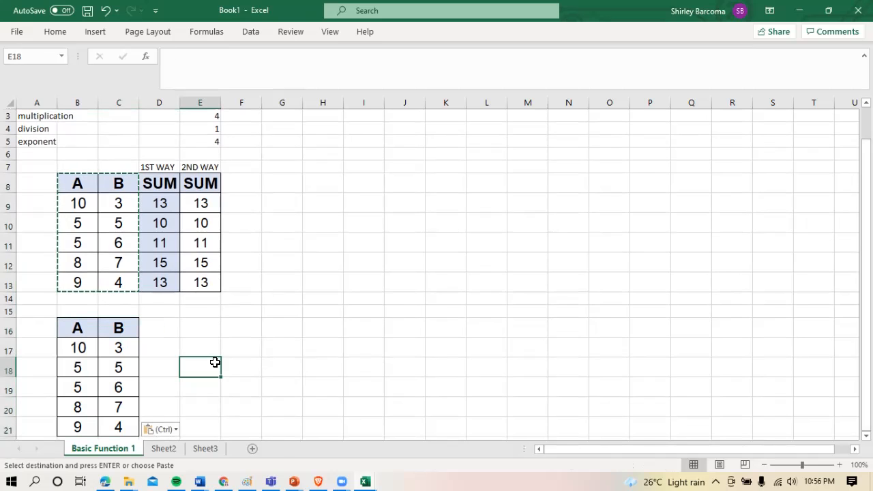
click(167, 331)
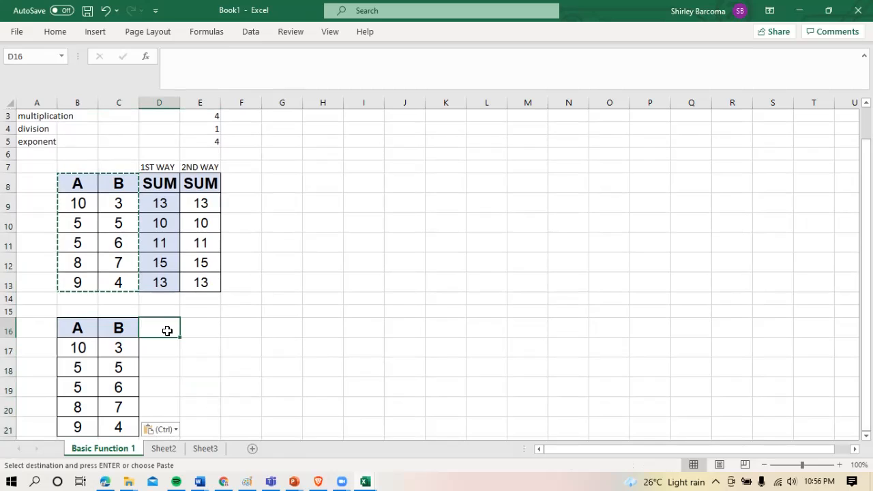
double_click(169, 332)
text(Di)
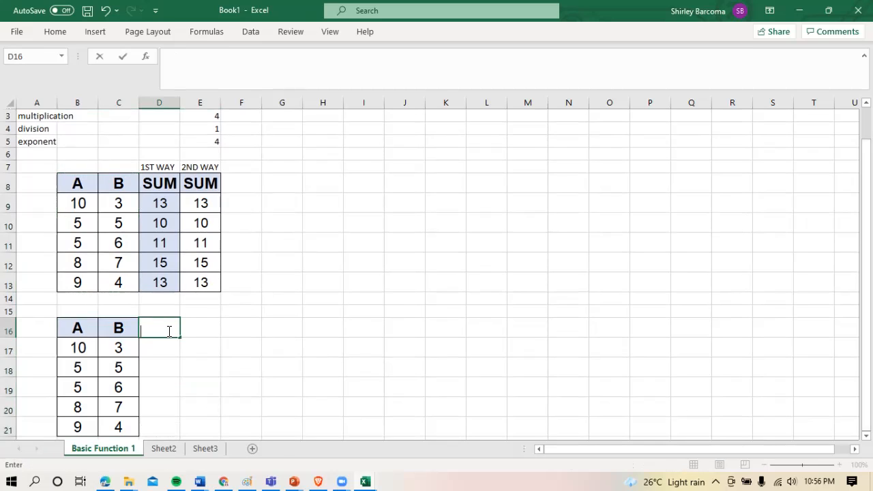
Fill the B heading from C16 into D16 and replace its text with DIFFERENCE
click(126, 332)
drag(138, 337, 174, 337)
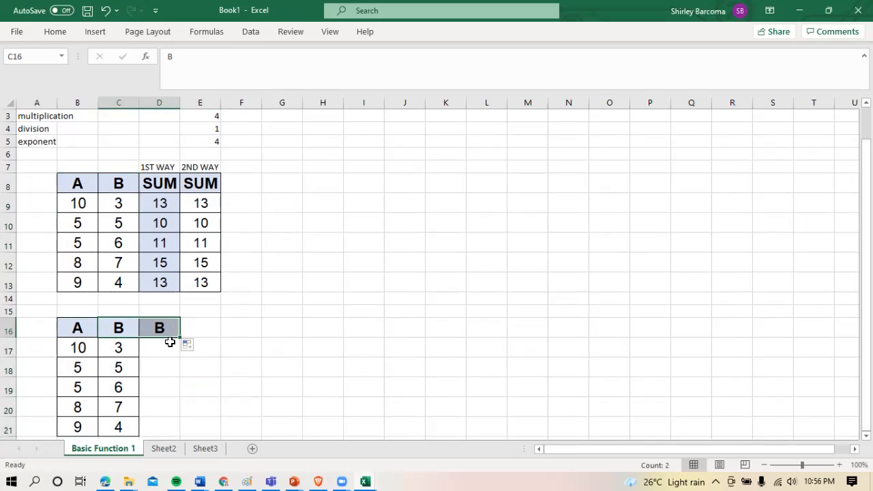
click(167, 328)
text(DIFFE)
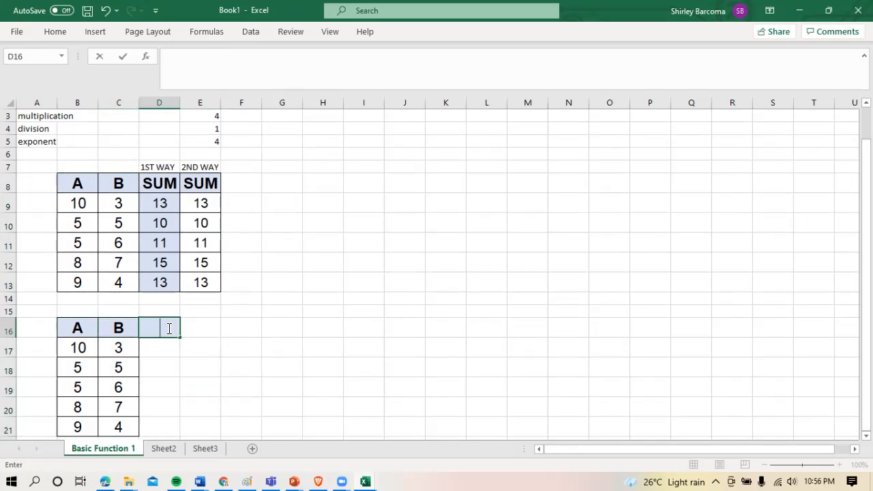
text(RENCE)
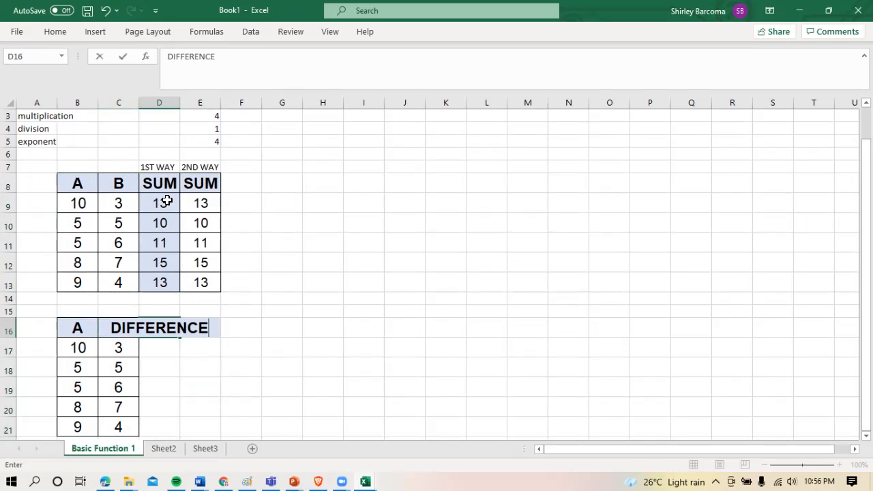
Auto-fit the width of column D to the DIFFERENCE heading
drag(162, 103, 201, 101)
click(171, 112)
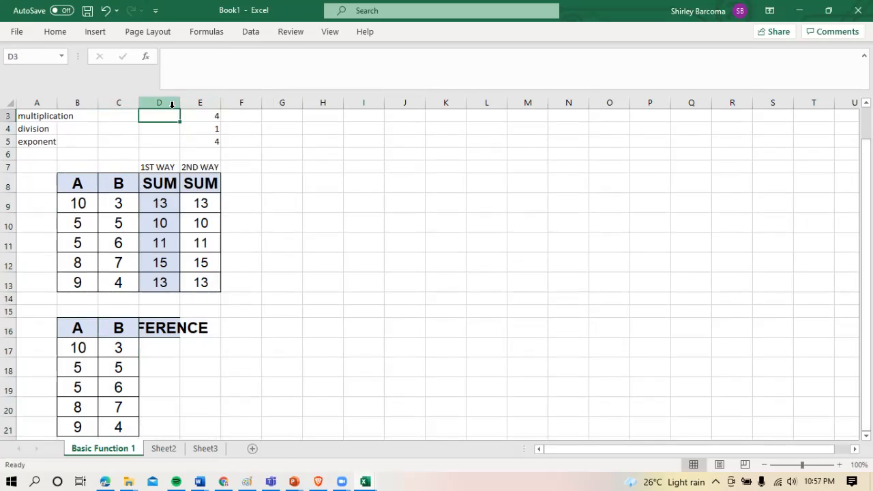
double_click(180, 103)
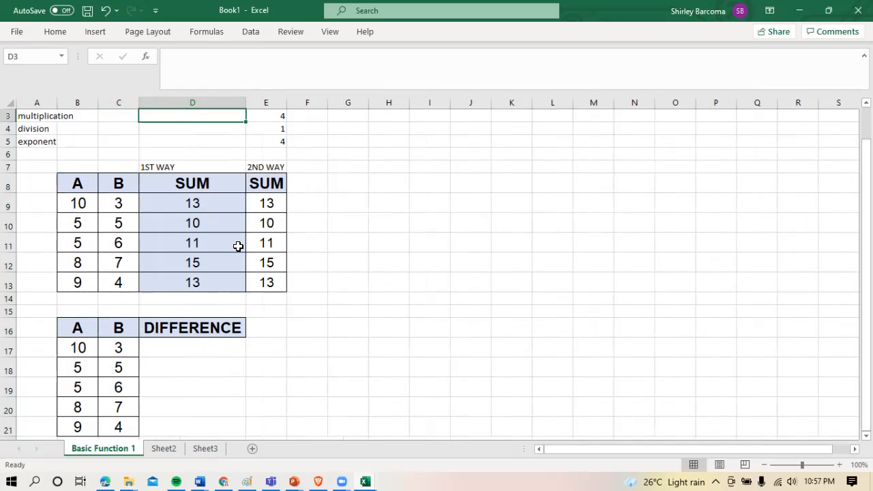
Enter the formula =B17-C17 in cell D17 and fill it down through D21
click(237, 351)
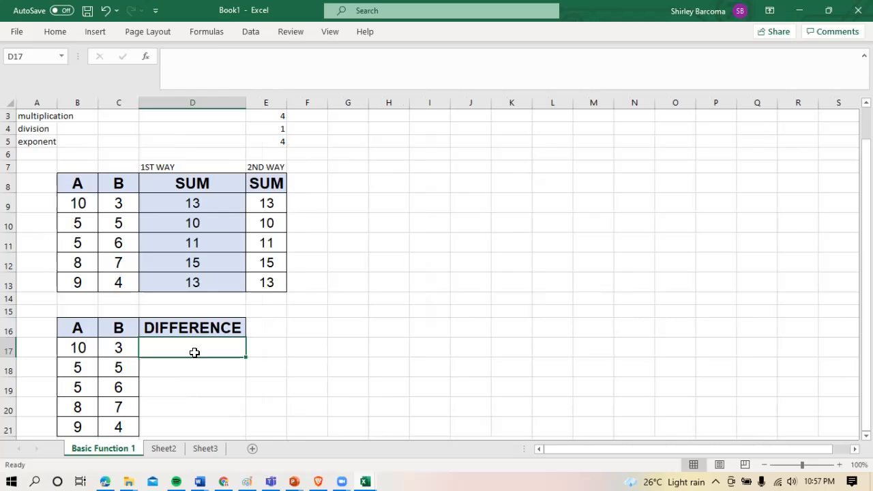
text(=)
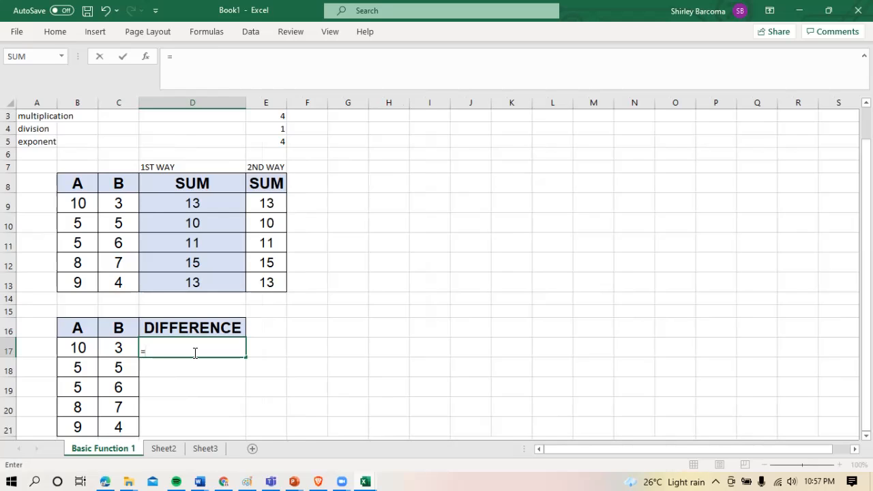
click(84, 350)
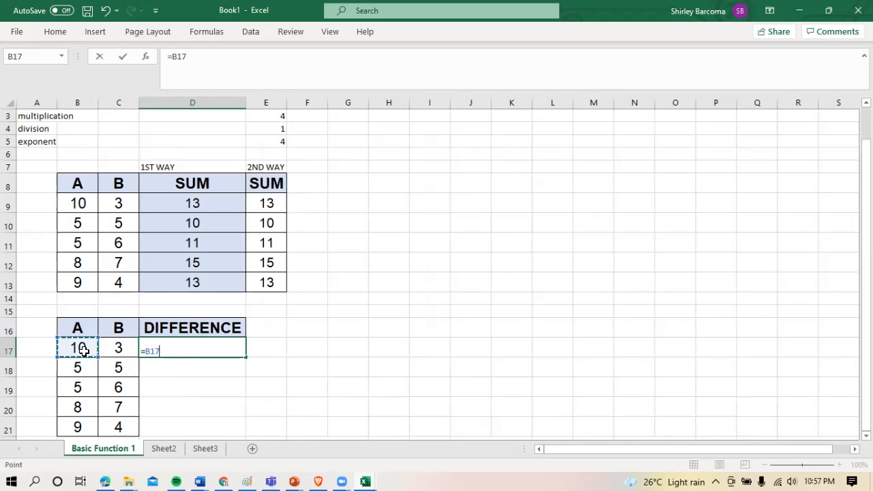
text(-)
click(113, 349)
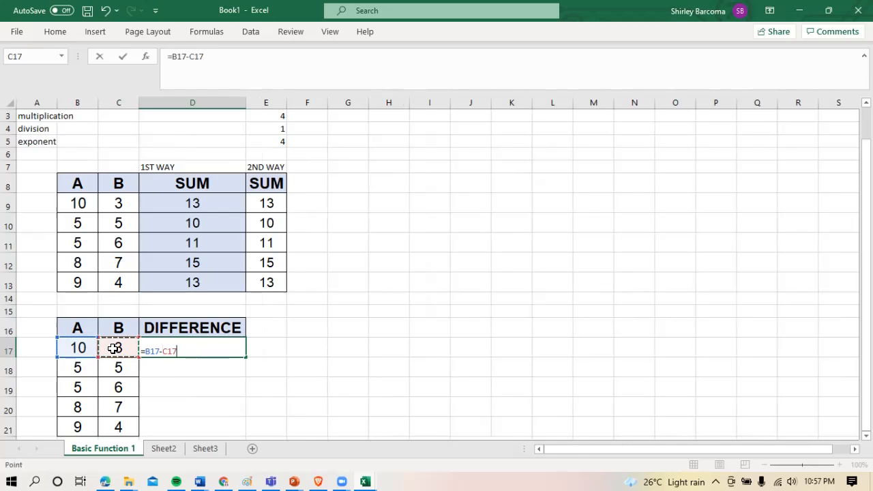
text())
key(Return)
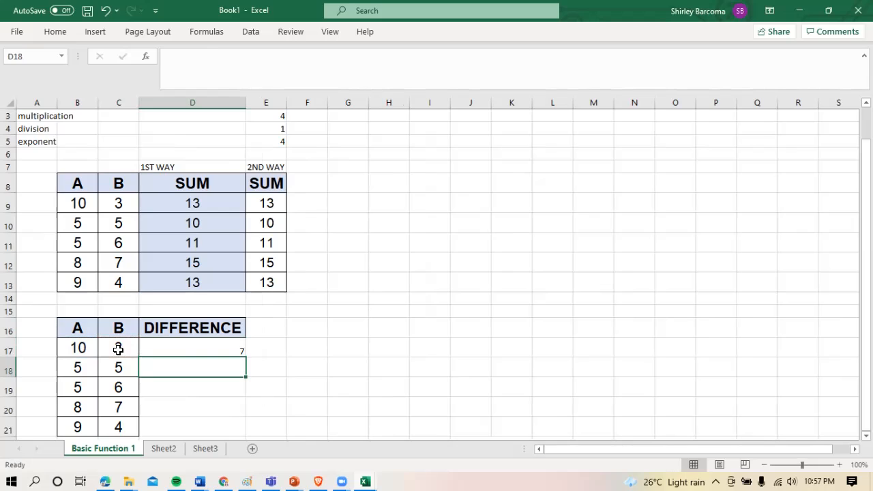
click(203, 351)
drag(242, 360, 242, 440)
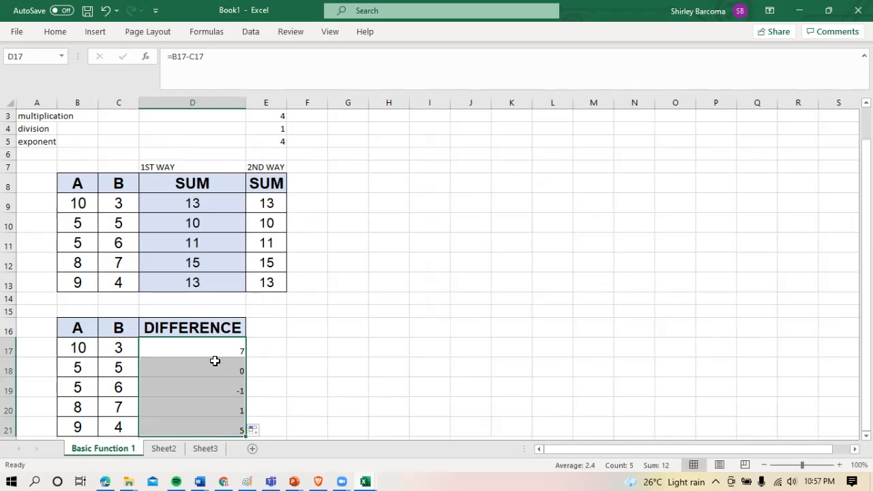
Set the font size of the differences in D17 to D21 to 16
drag(212, 350, 219, 427)
click(64, 40)
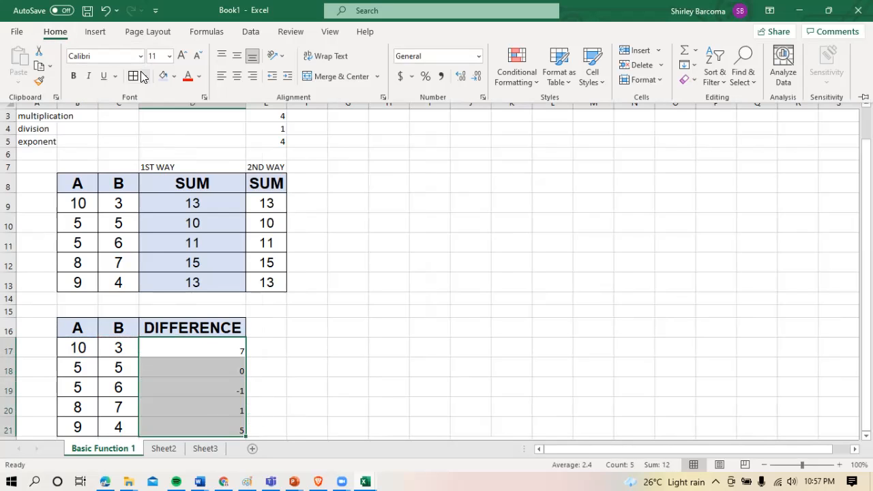
click(161, 57)
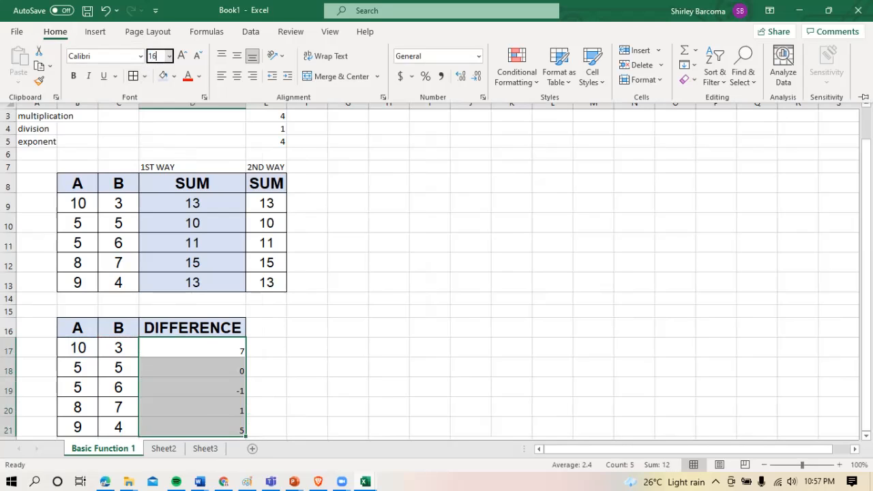
Set the font of the differences in D17 to D21 to Arial and centre them horizontally and vertically
click(141, 60)
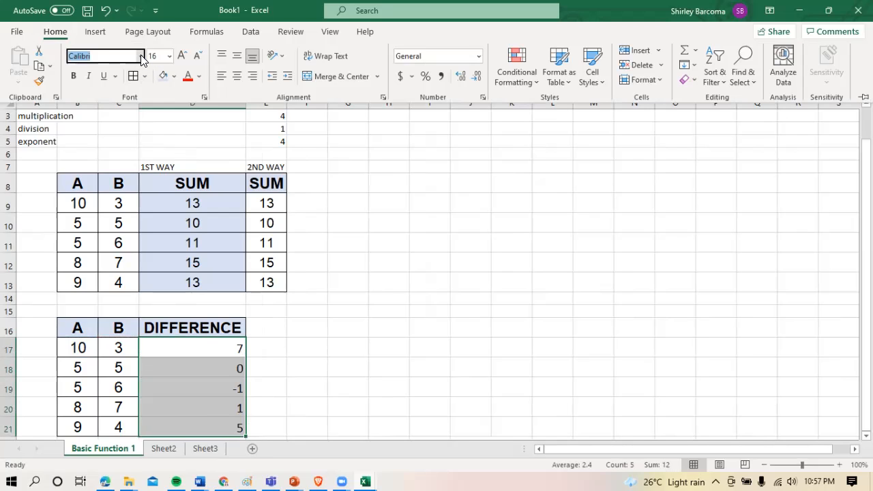
click(141, 57)
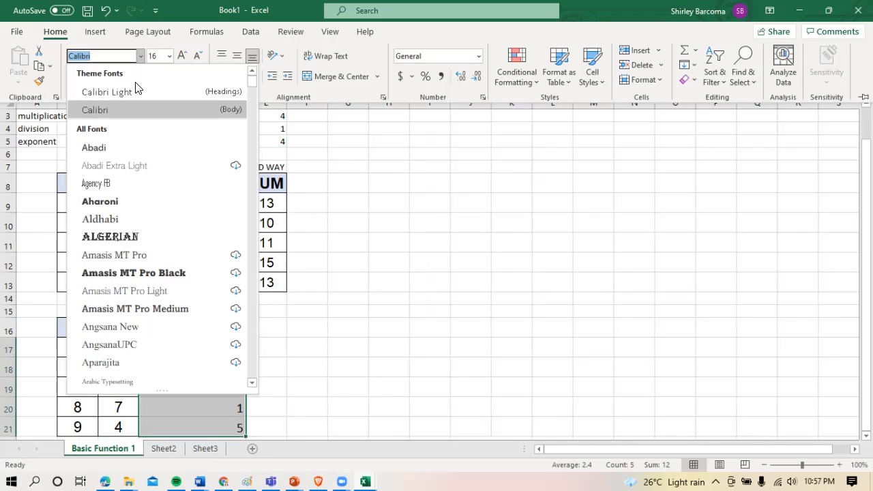
text(Arial)
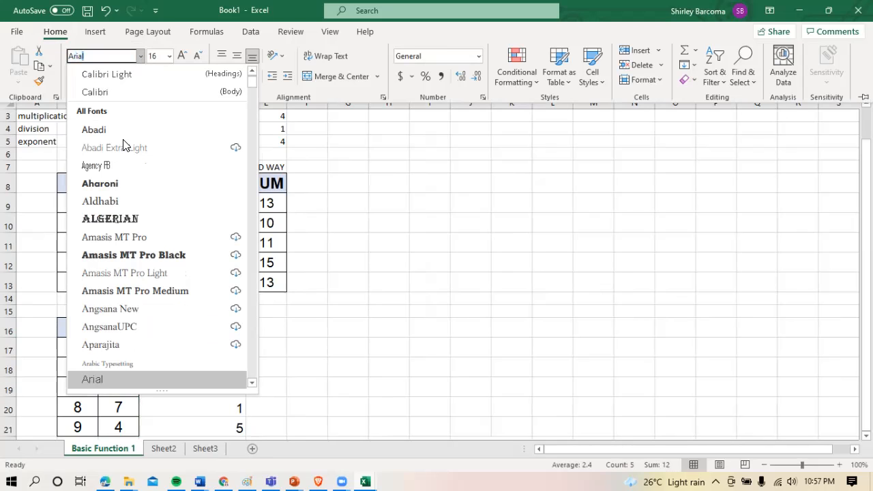
key(Return)
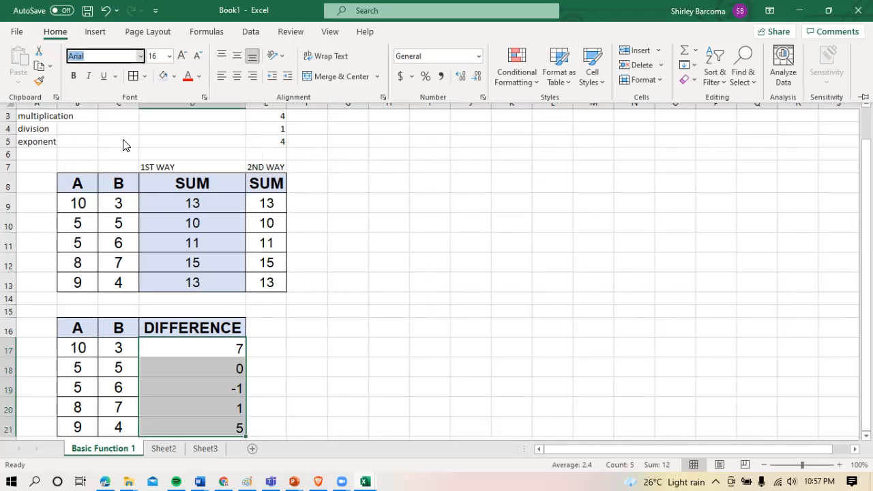
click(240, 76)
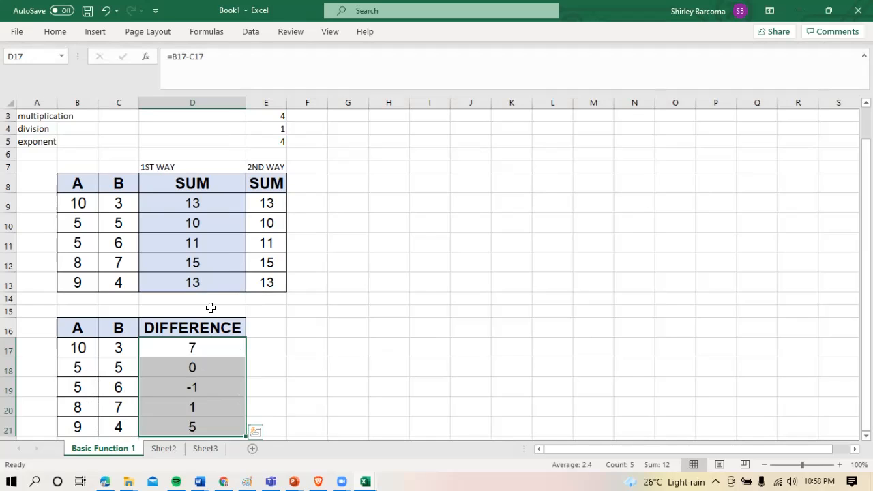
Review the subtraction formula in D17 and the first A value it refers to in B17
click(201, 348)
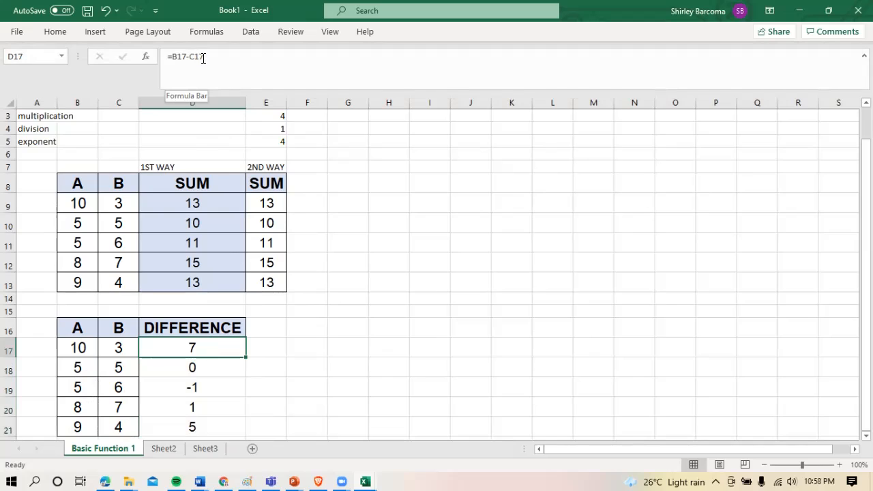
click(82, 347)
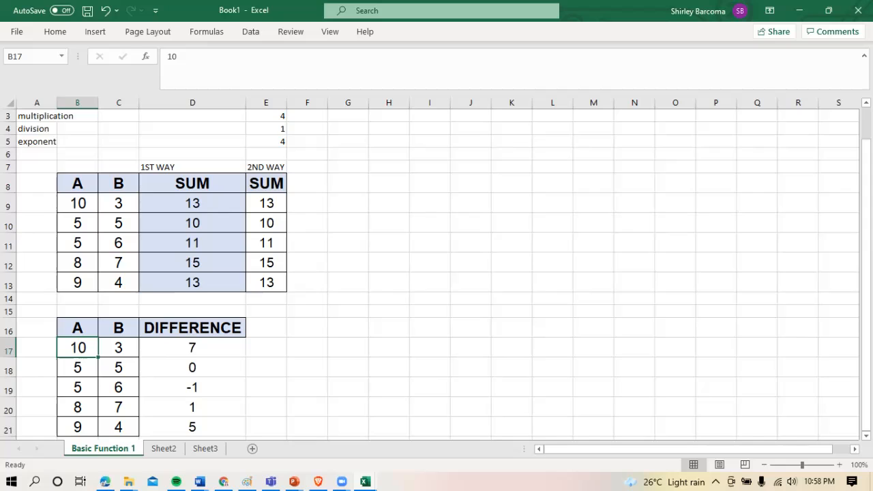
drag(866, 231, 867, 231)
Copy the DIFFERENCE table in B16 to D21 and paste it below, starting at cell B23
click(285, 387)
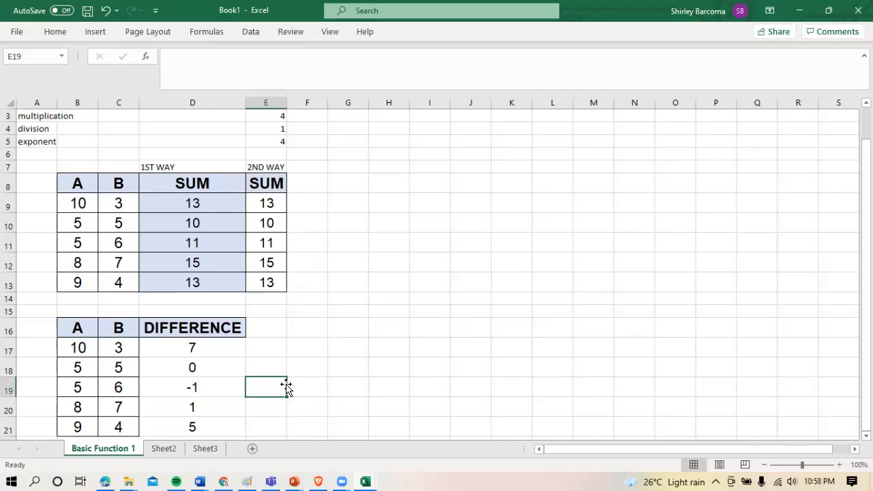
key(Down)
key(Down)
key(Down)
key(Down)
key(Down)
key(Down)
key(Down)
key(Down)
key(Down)
key(Down)
key(Down)
key(Down)
key(Down)
key(Down)
key(Down)
key(Down)
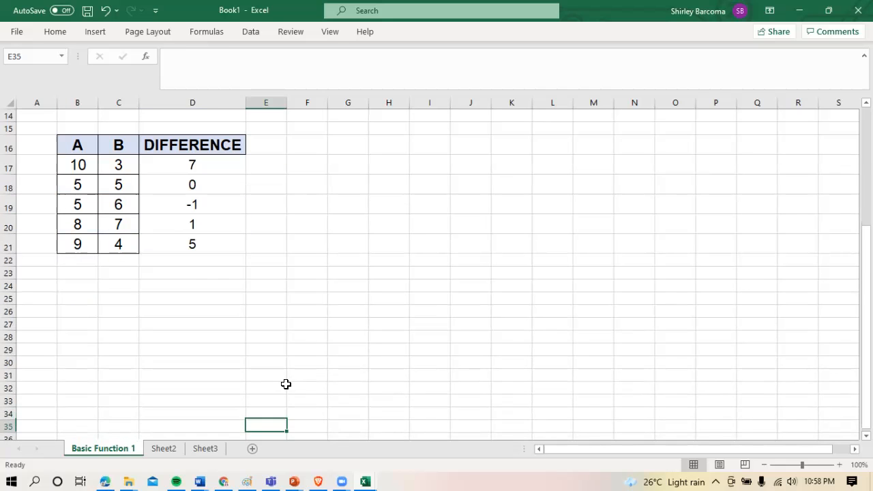
key(Up)
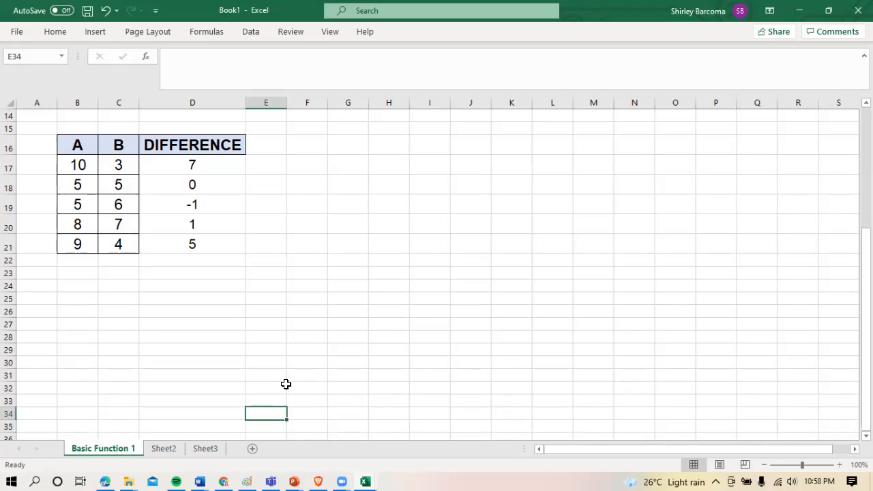
drag(74, 143, 199, 244)
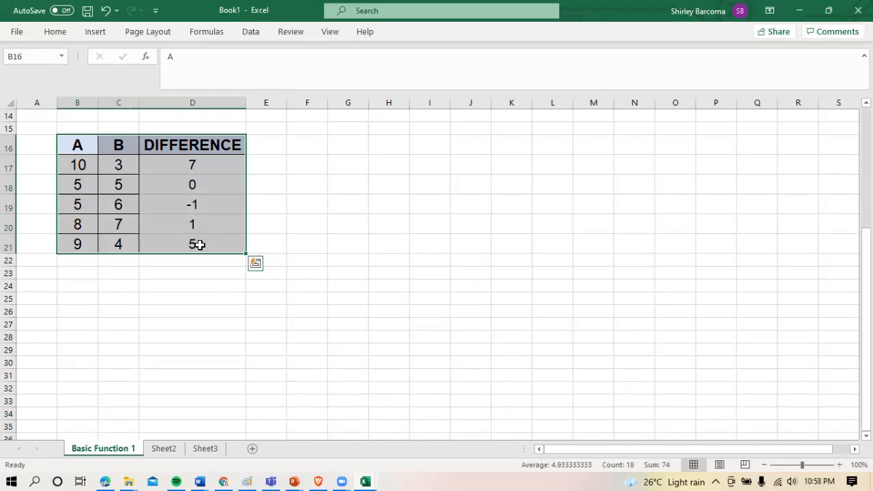
key(ctrl+c)
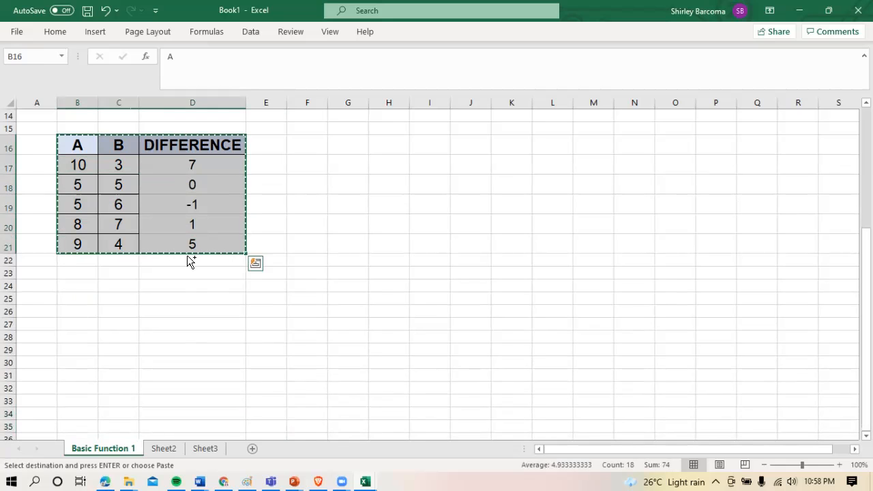
click(87, 278)
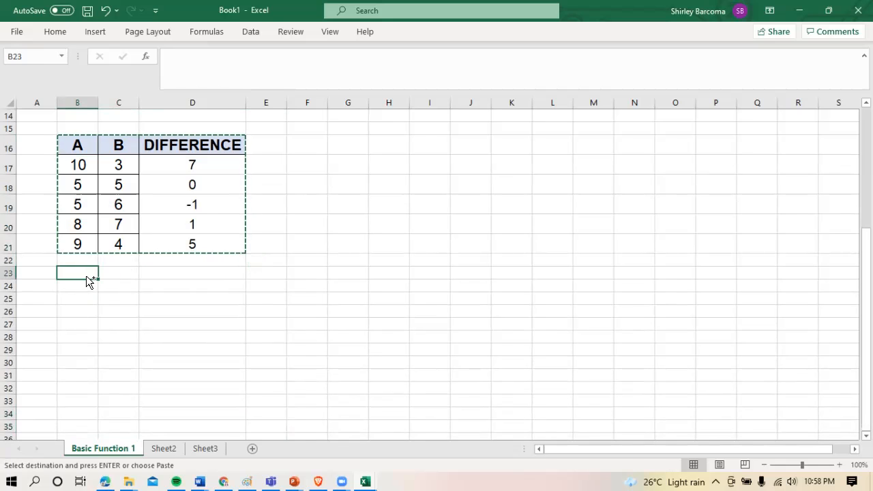
key(ctrl+v)
Replace the copied heading in D23 with PRODUCT and clear the copied formulas in D24 to D28
click(186, 279)
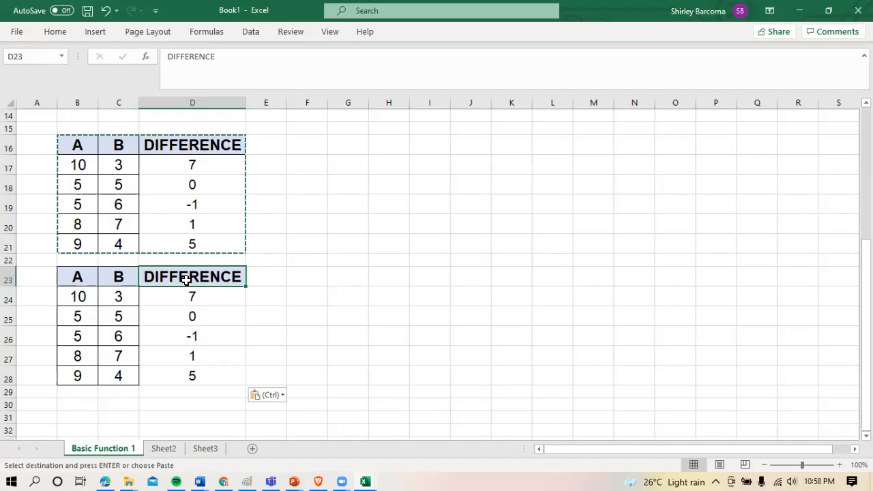
text(PRODUCT)
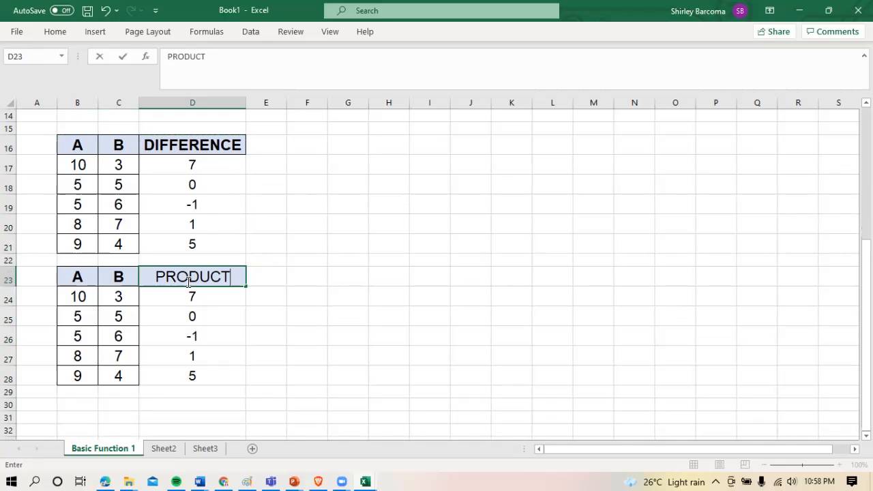
key(Return)
click(198, 279)
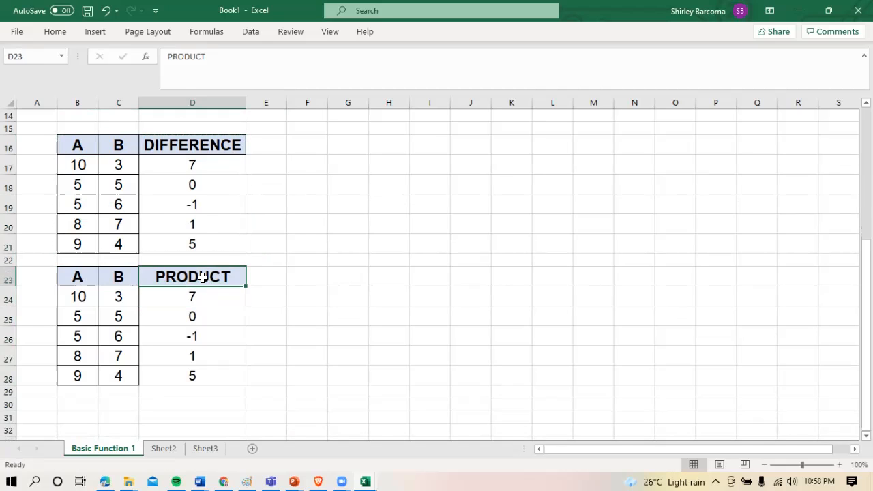
drag(204, 298, 211, 375)
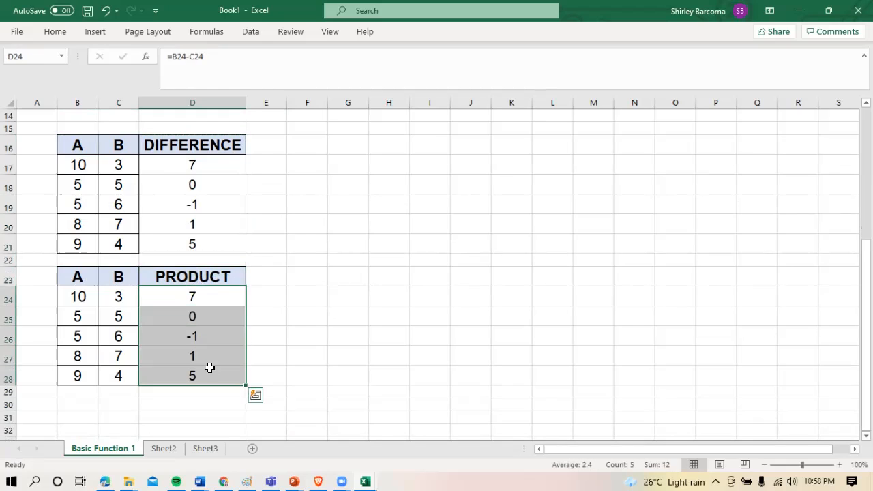
key(Delete)
Enter the formula =B24*C24 in cell D24 and fill it down through D28
click(203, 294)
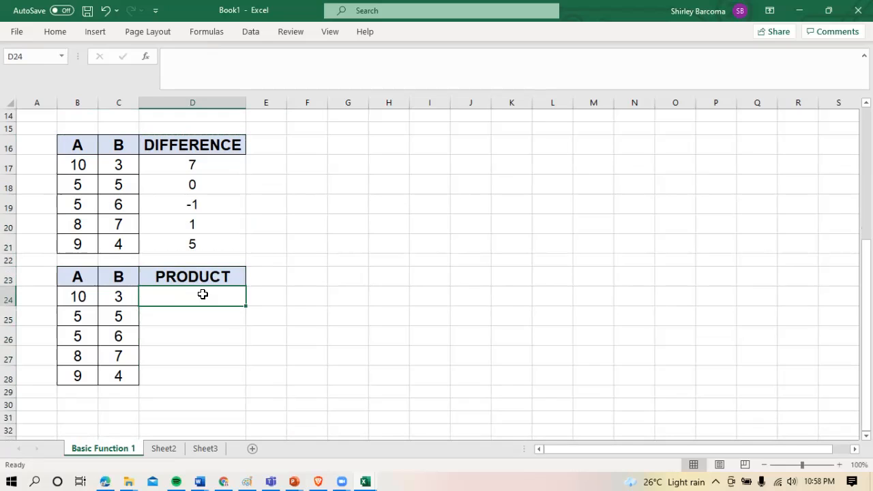
text(=)
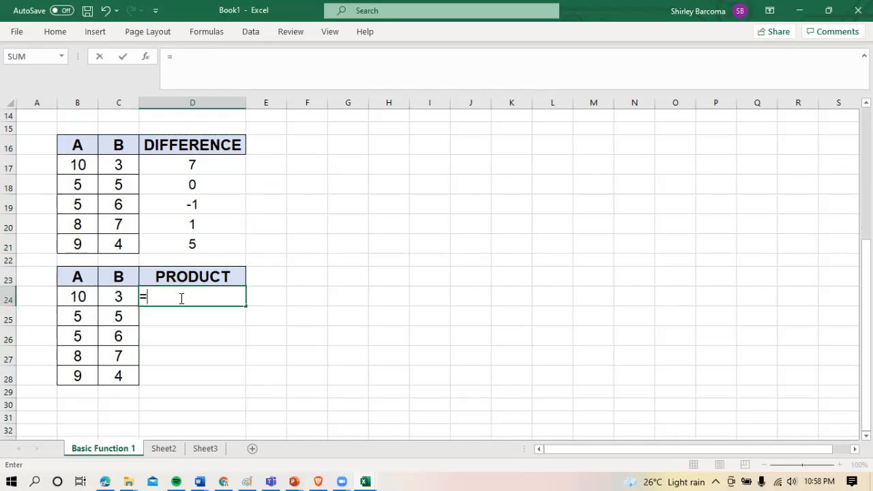
click(87, 297)
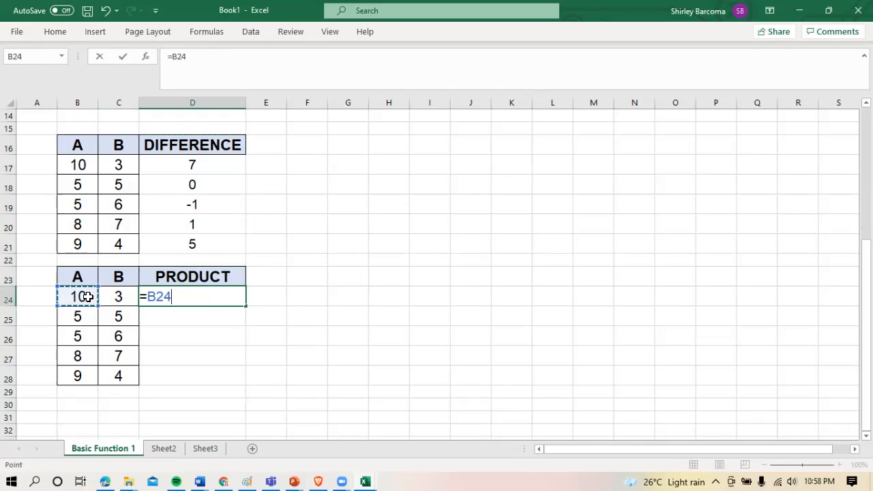
text(*)
click(117, 299)
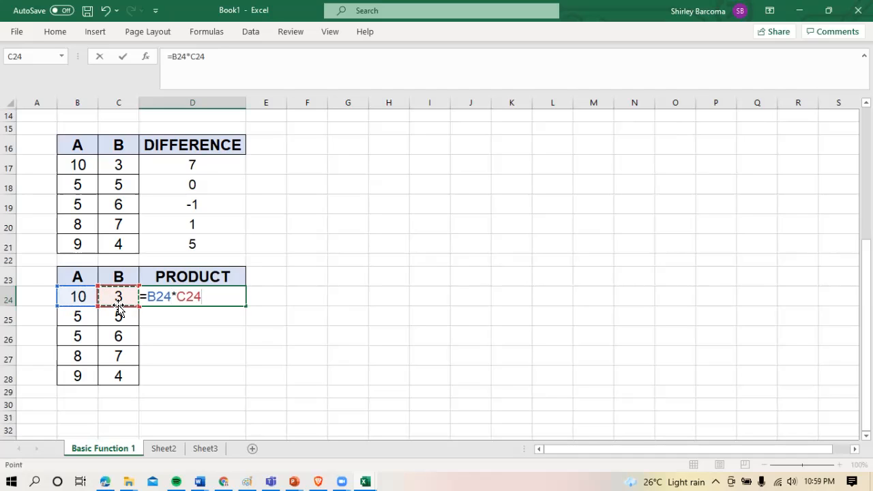
key(Return)
click(181, 294)
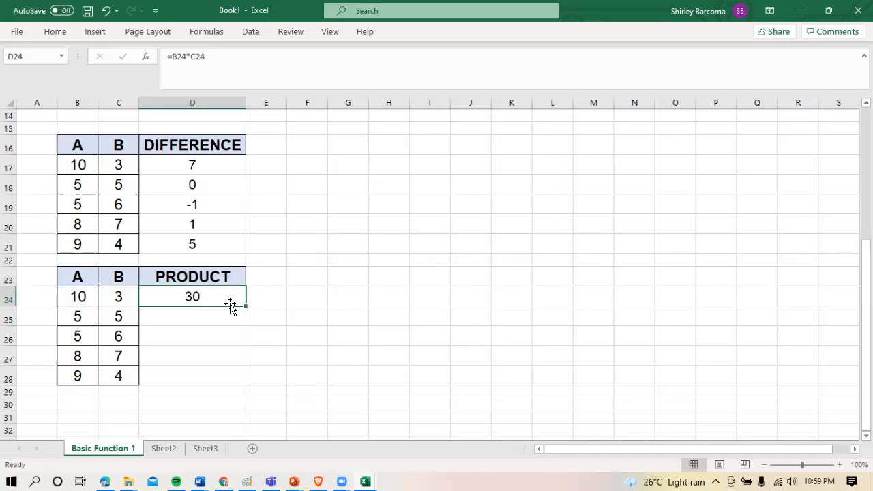
drag(246, 308, 237, 387)
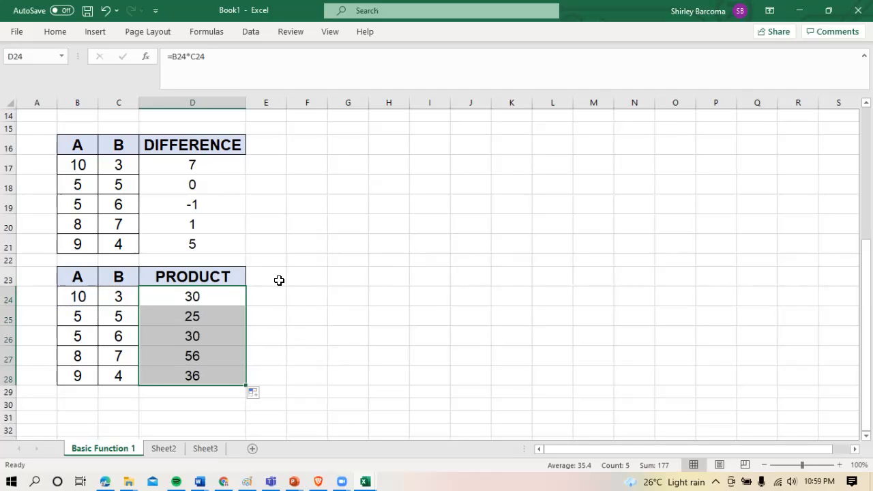
Widen column E to about three times its width and enter the label 1ST WAY in D22
drag(287, 102, 369, 104)
click(239, 279)
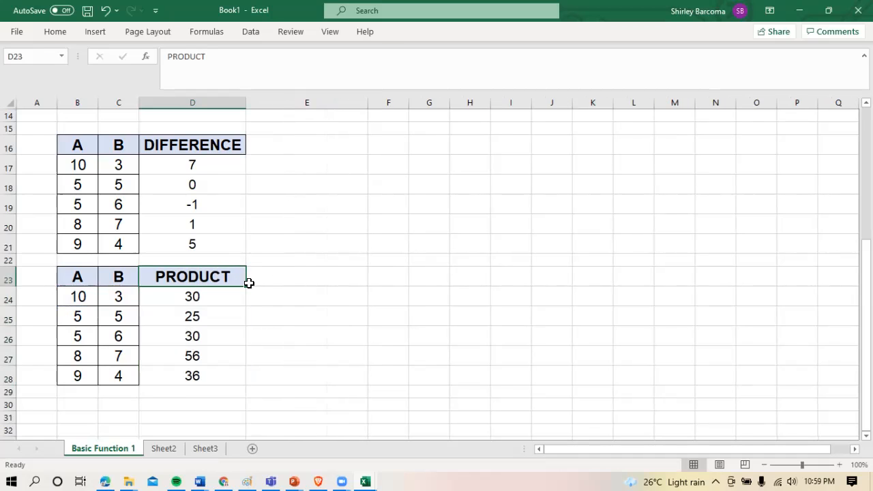
click(214, 259)
text(1)
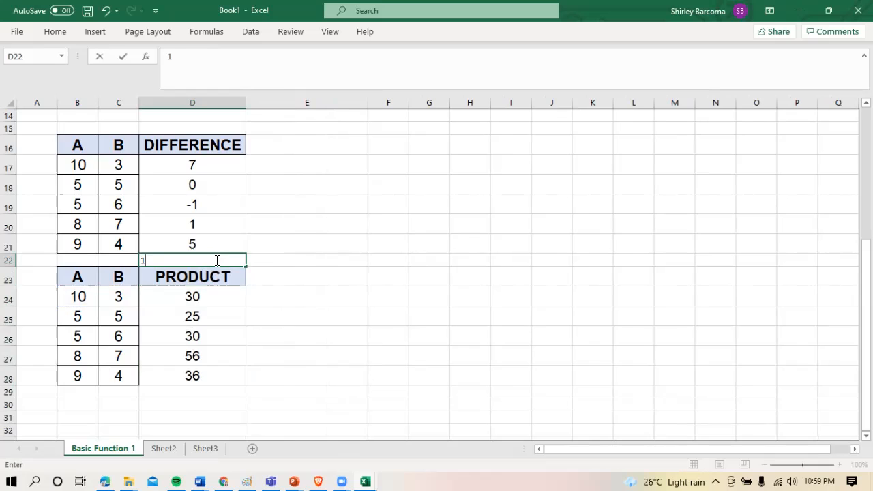
text(ST WAY)
key(Return)
Centre the 1ST WAY label horizontally in cell D22
drag(214, 259, 214, 244)
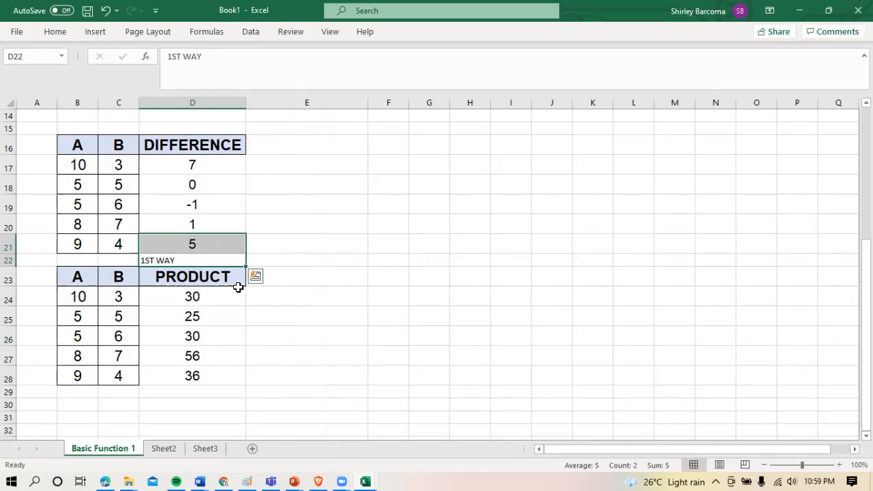
click(221, 260)
click(54, 33)
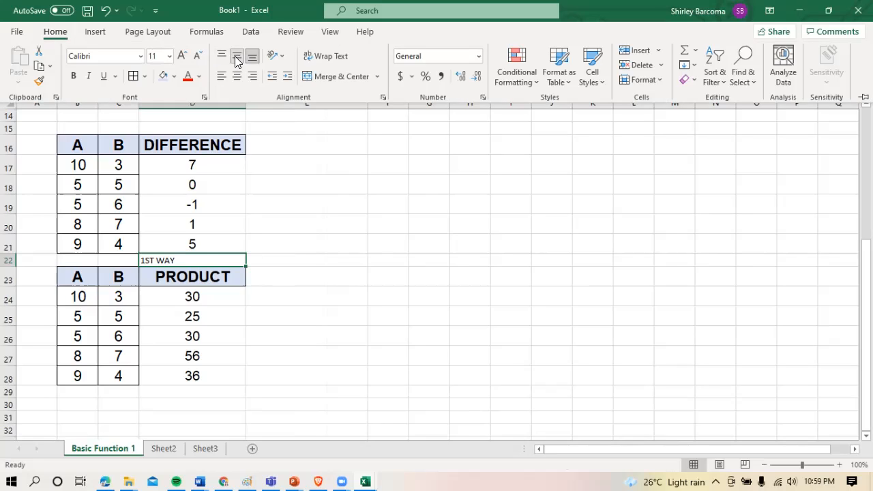
click(236, 75)
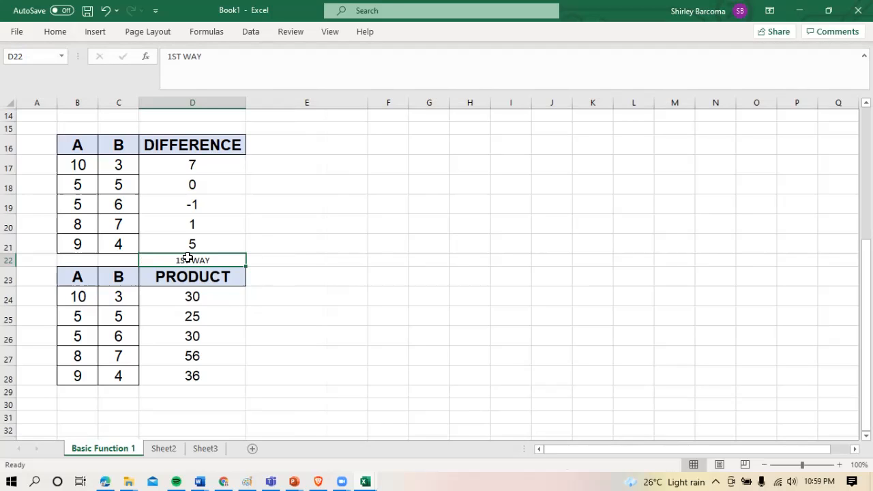
Apply thick outside borders to the DIFFERENCE table in B16 to D21
click(77, 145)
drag(114, 161, 215, 247)
click(56, 32)
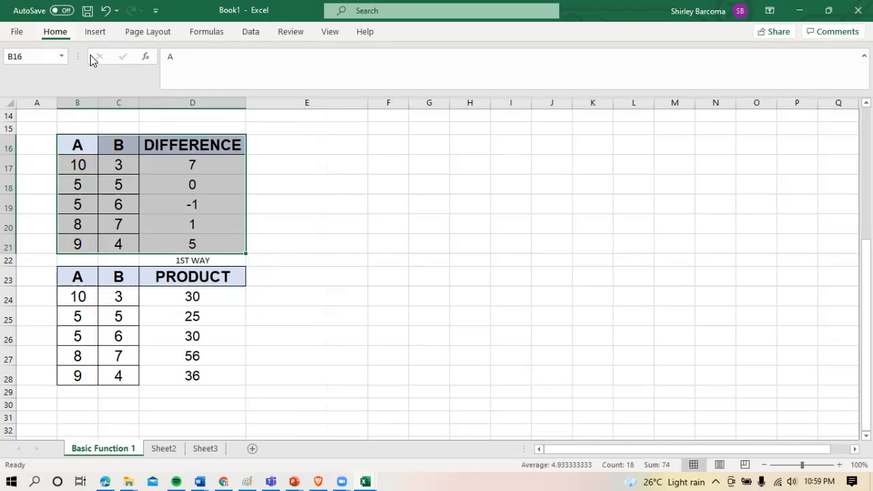
click(145, 75)
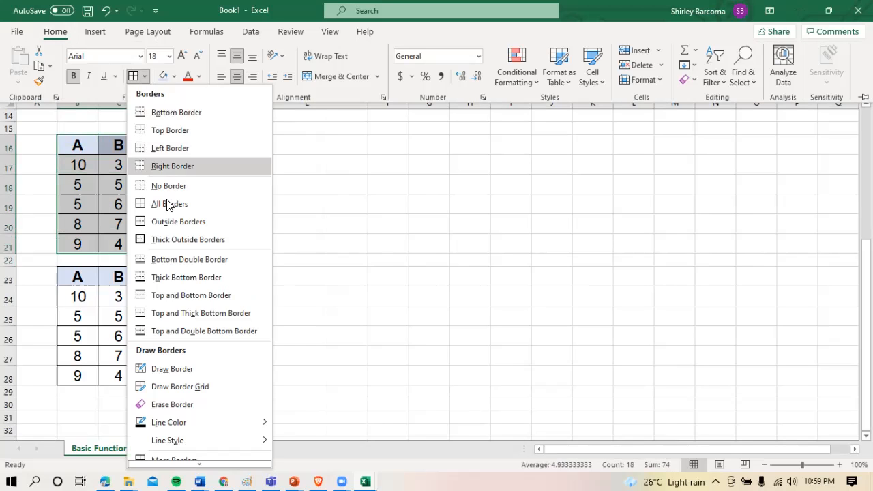
click(167, 241)
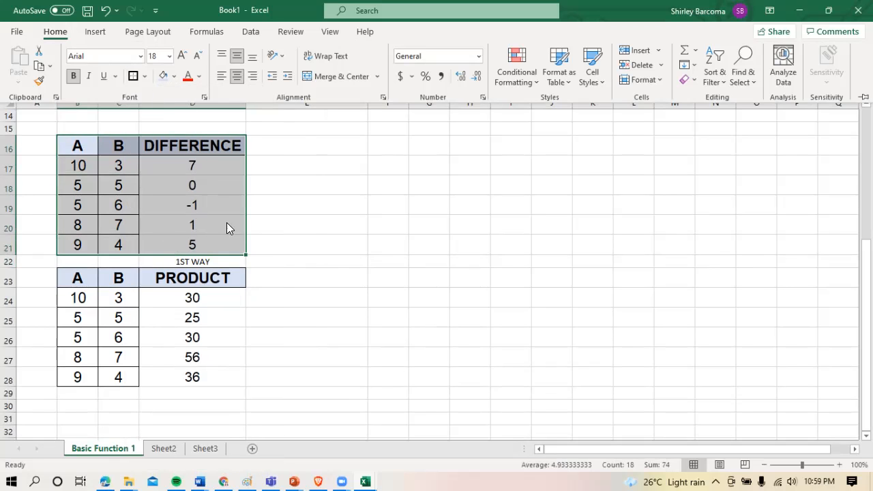
Apply all borders to the difference values in D17 to D21
click(214, 179)
drag(220, 170, 218, 239)
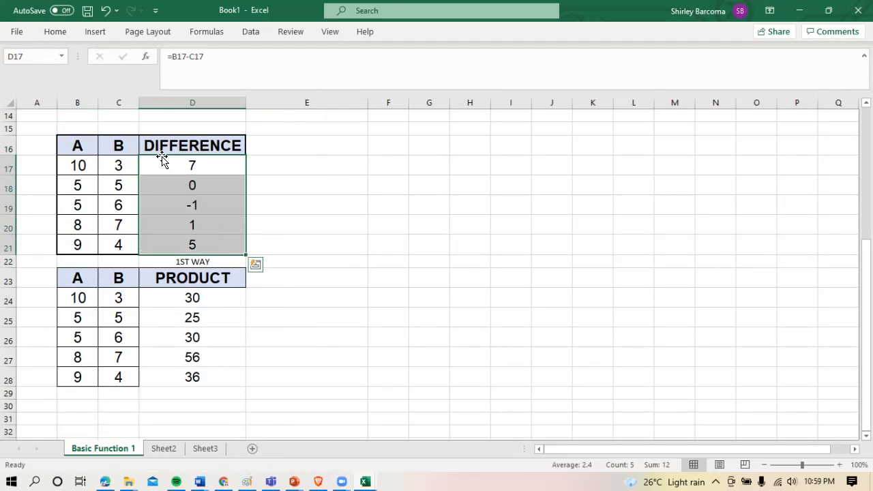
click(66, 35)
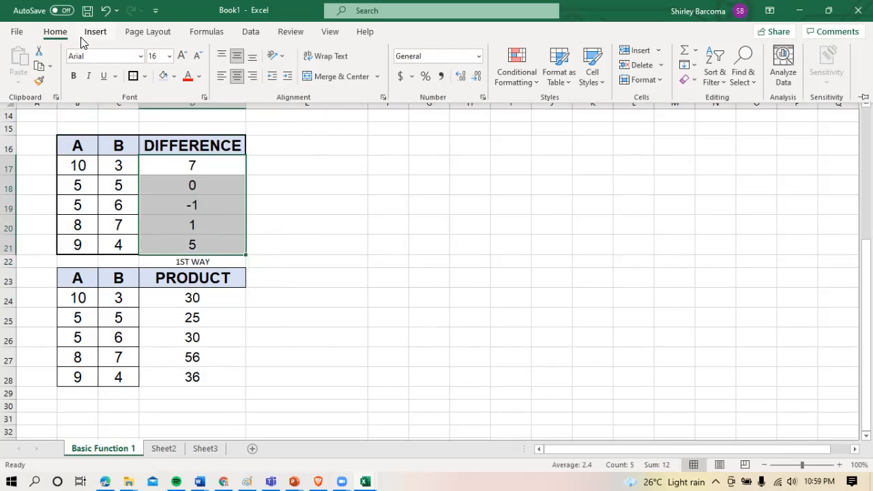
click(144, 79)
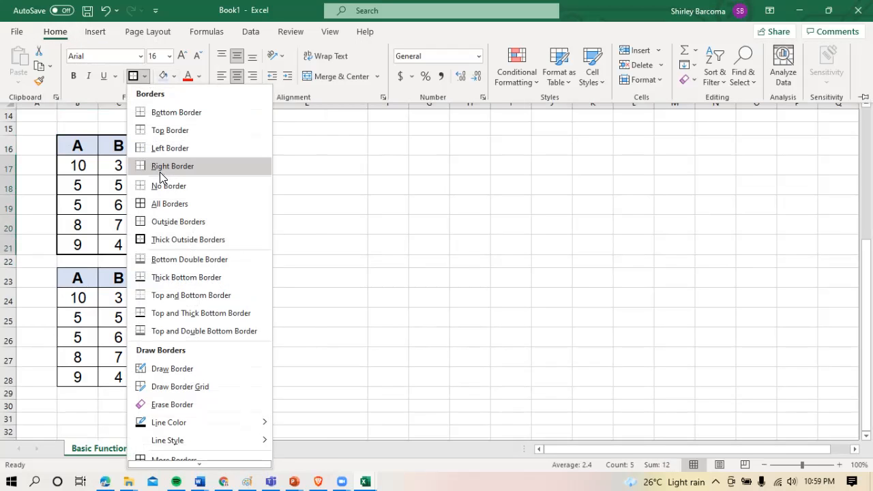
click(167, 203)
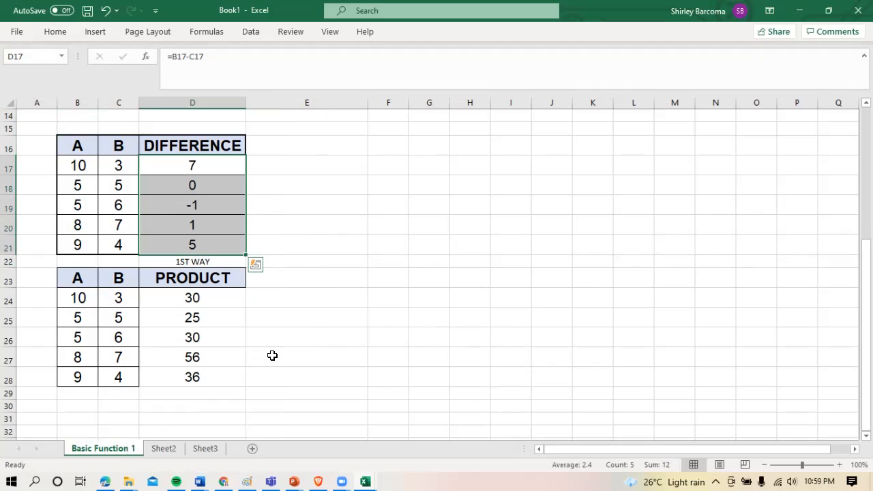
Copy the PRODUCT header from D23 into E23 with its formatting
click(269, 356)
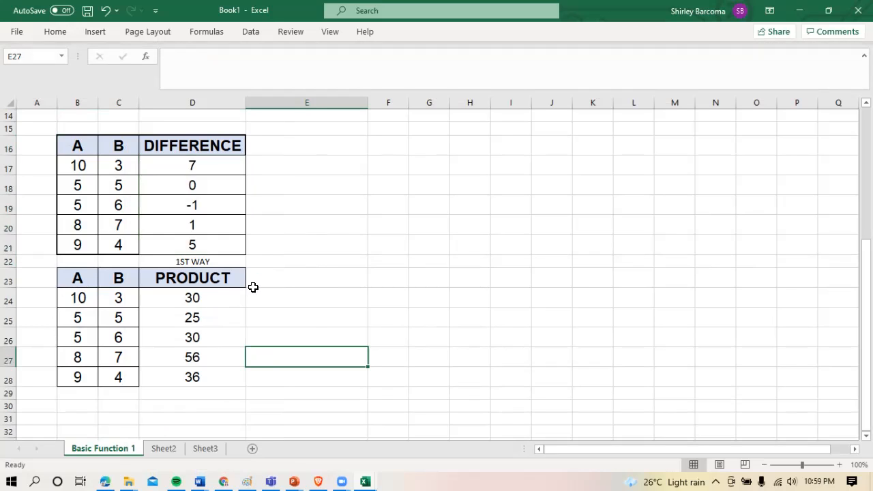
click(221, 279)
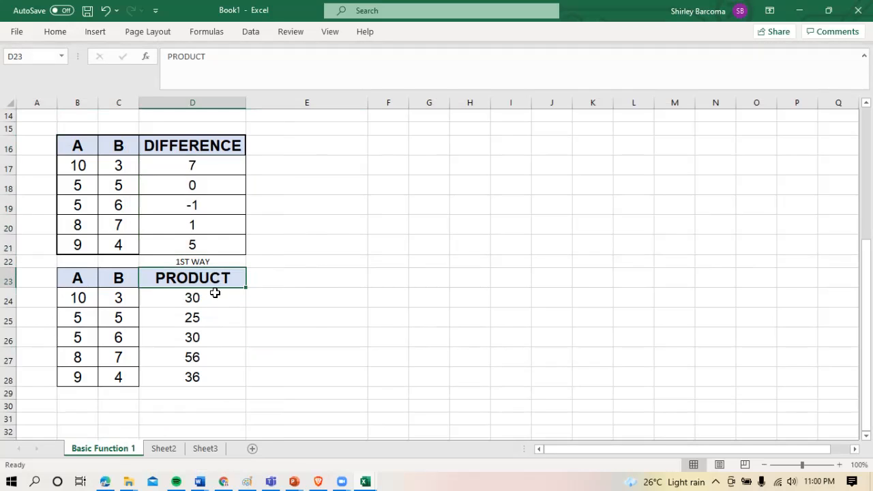
click(215, 297)
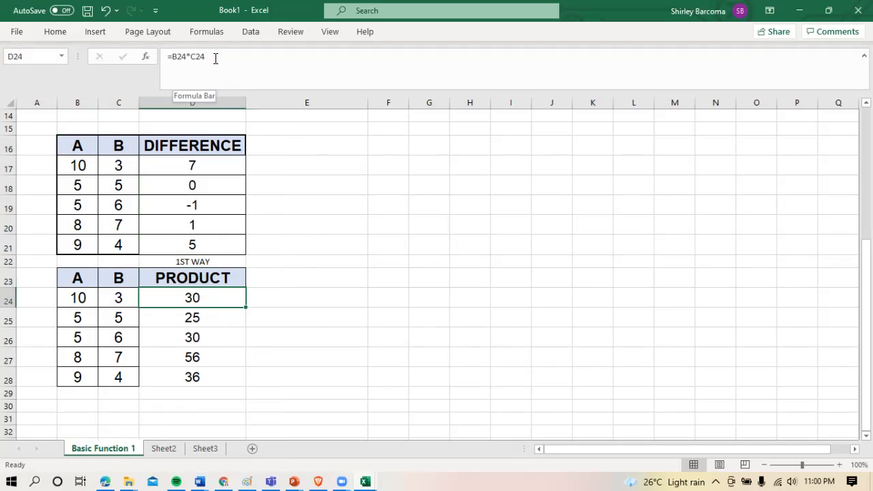
click(232, 279)
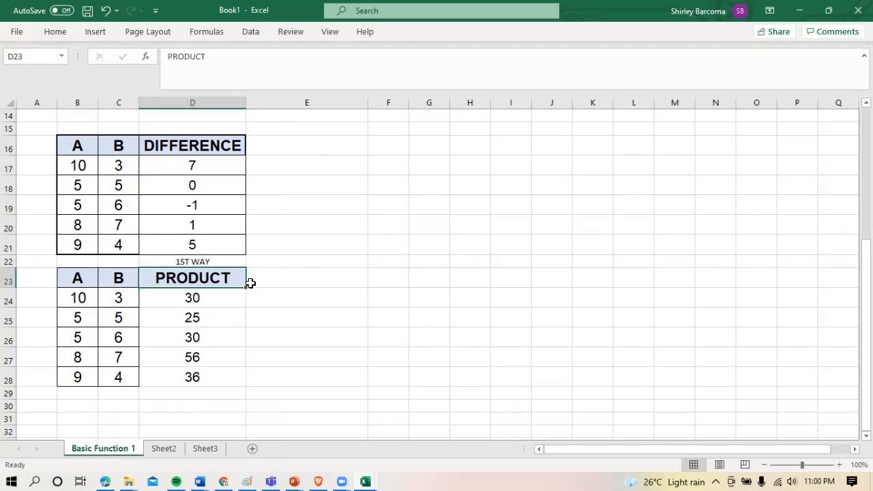
drag(244, 287, 316, 285)
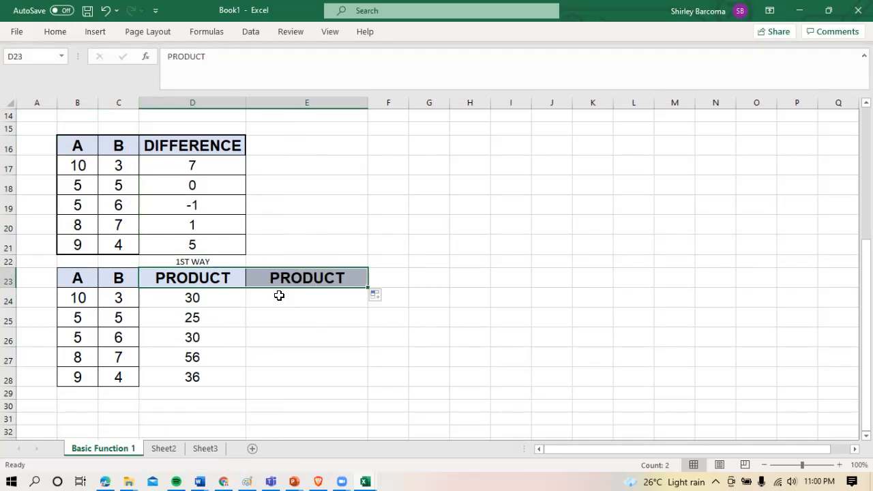
Enter the label 2ND WAY in E22 and centre it horizontally
click(299, 261)
text(2)
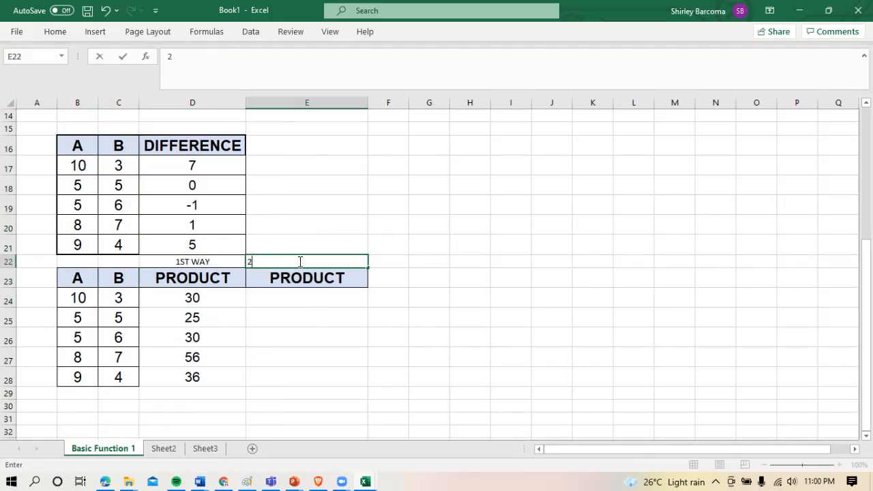
text(ND WAY)
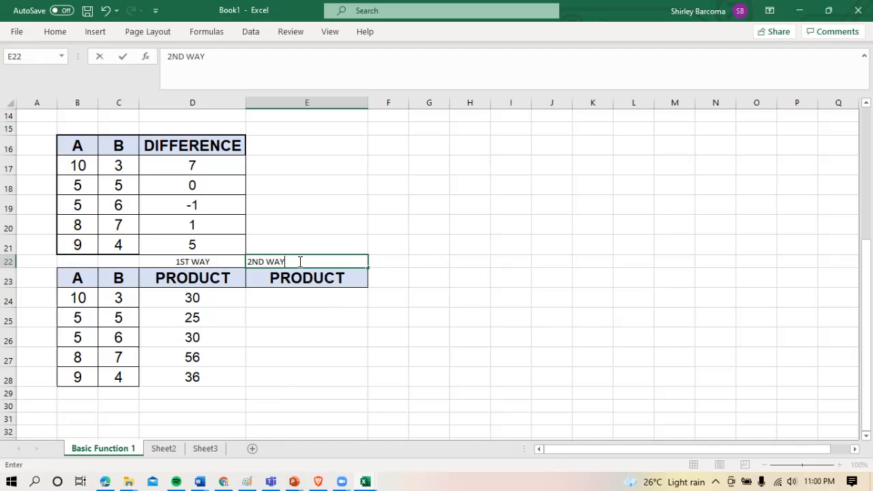
key(Return)
click(303, 260)
click(66, 33)
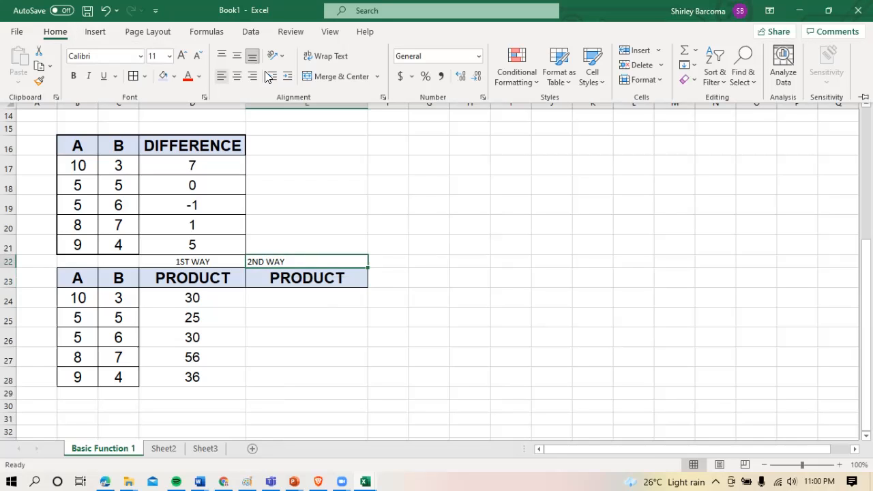
click(236, 76)
click(293, 325)
click(283, 298)
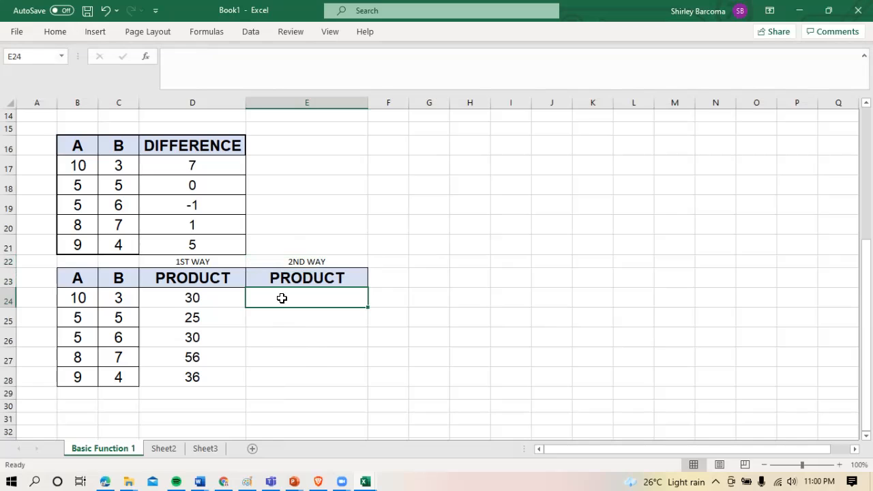
text(=)
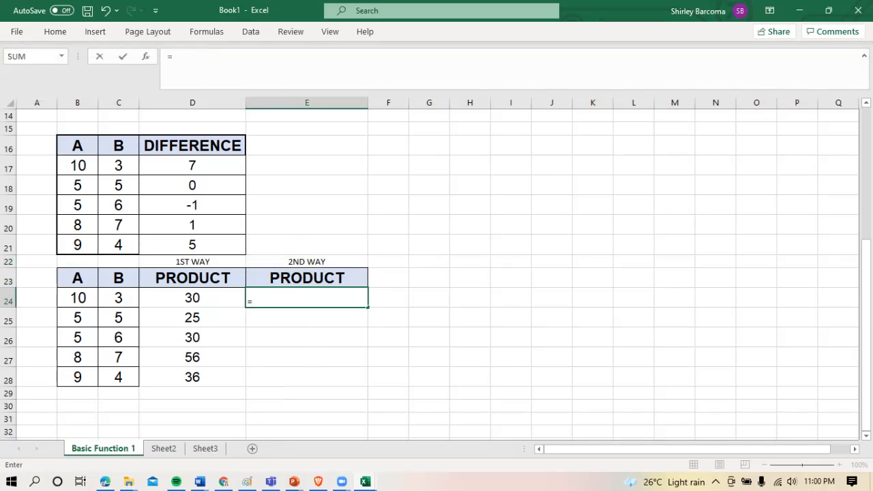
click(193, 225)
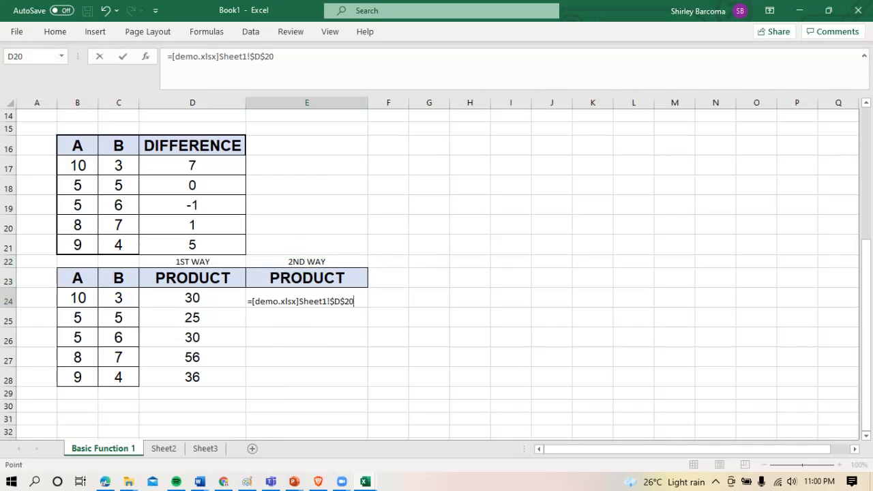
key(Escape)
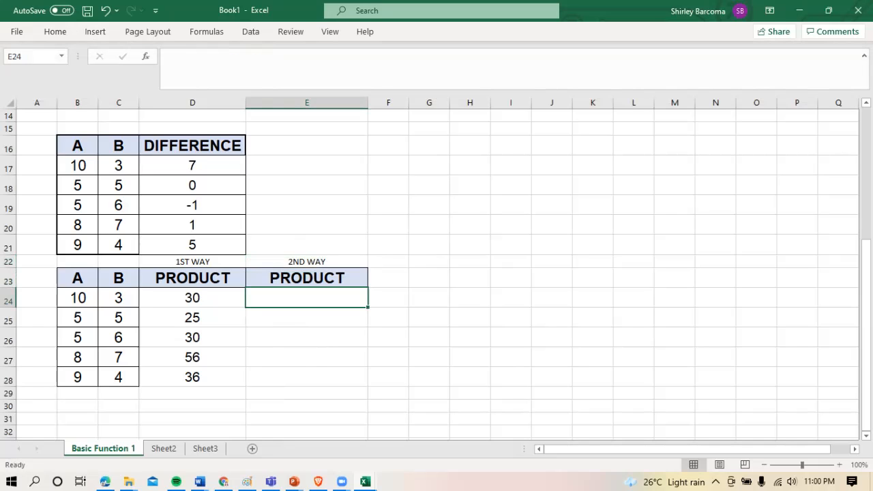
key(alt+Tab)
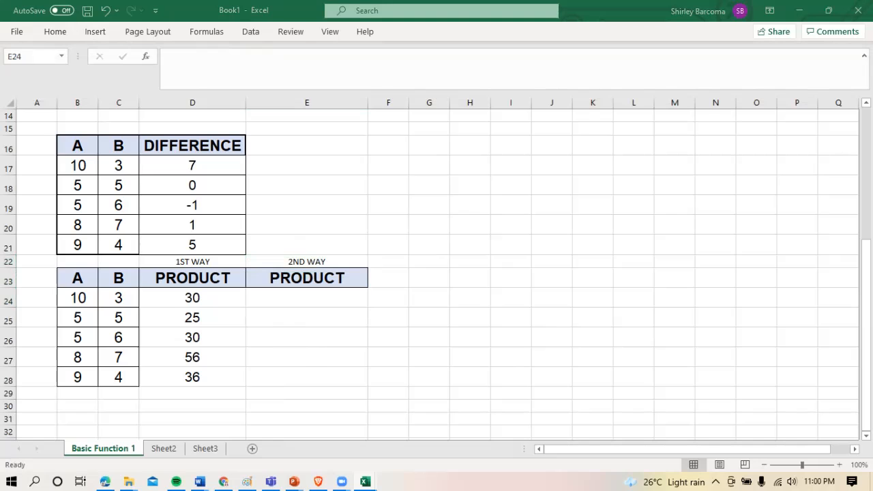
Enter the formula =PRODUCT(B24:C24) in E24 and fill it down to E28
click(324, 295)
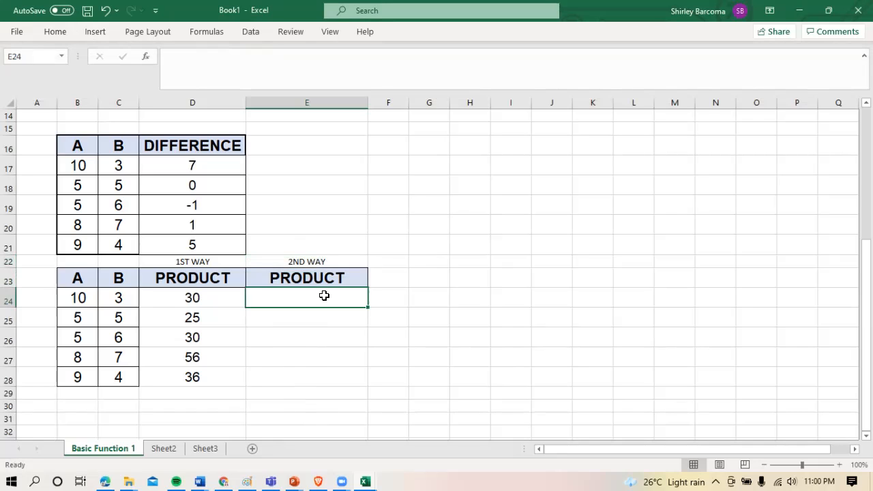
text(=)
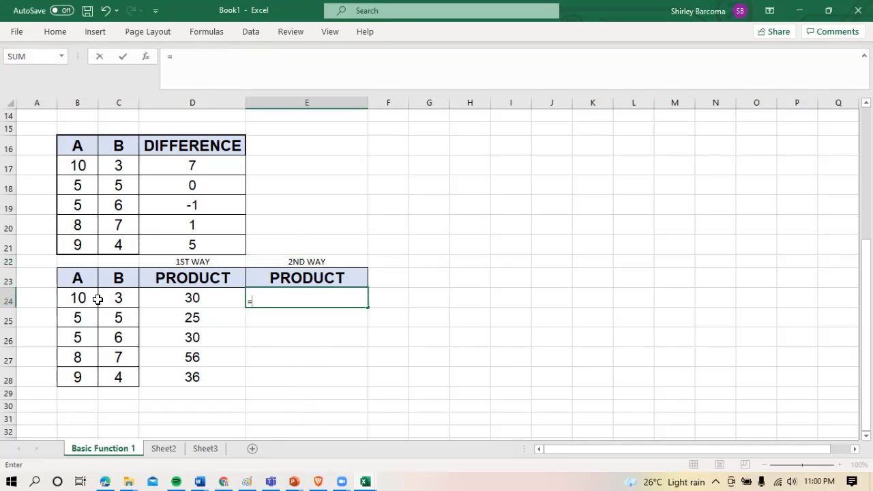
text(PRUC)
key(BackSpace)
text(ODUCT)
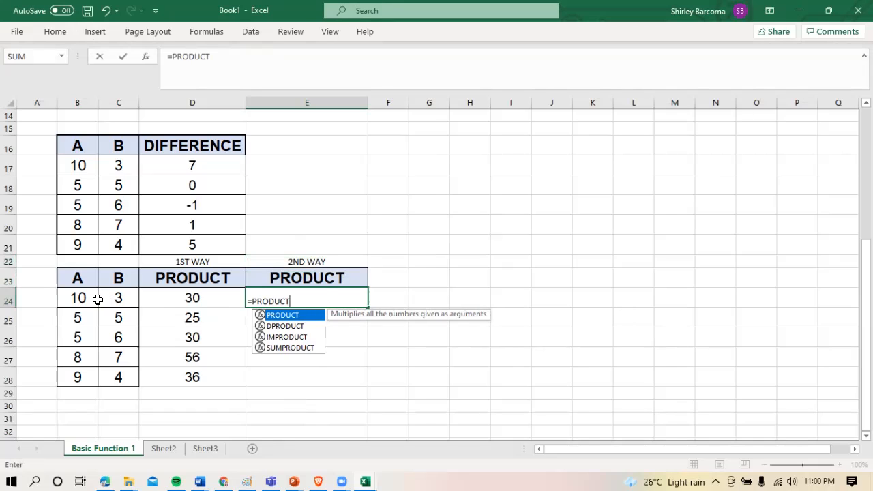
text(()
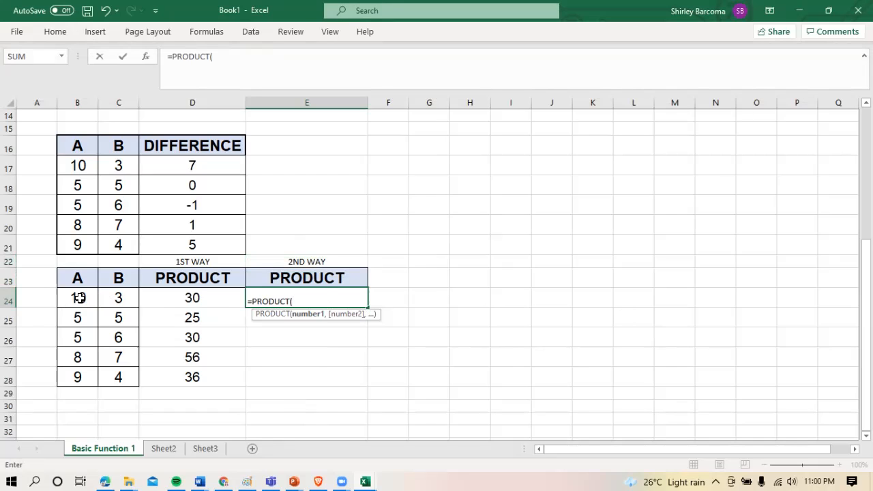
drag(80, 298, 121, 298)
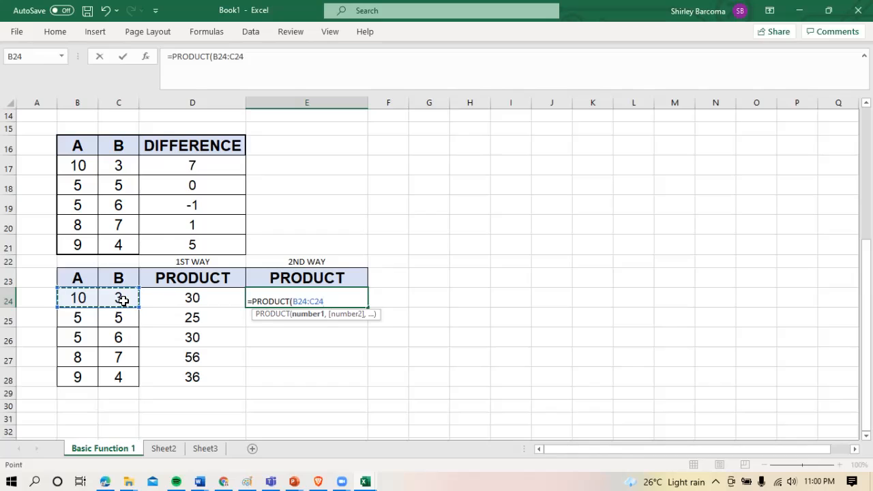
text())
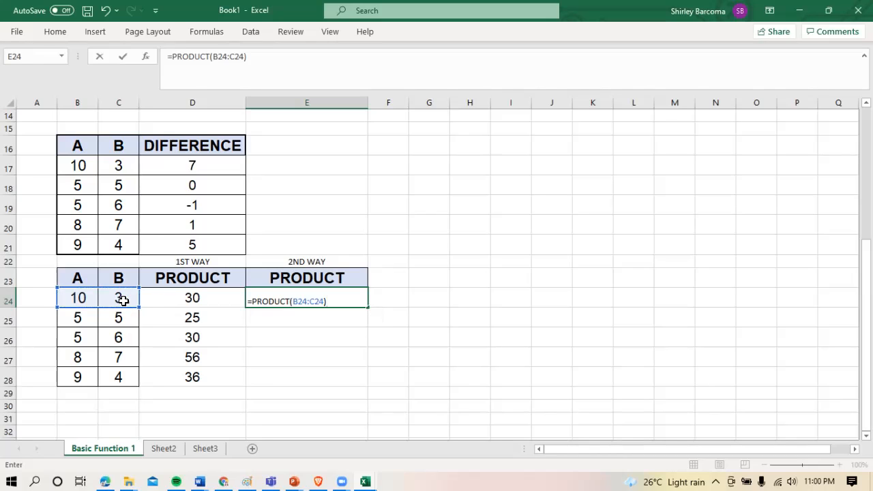
key(Return)
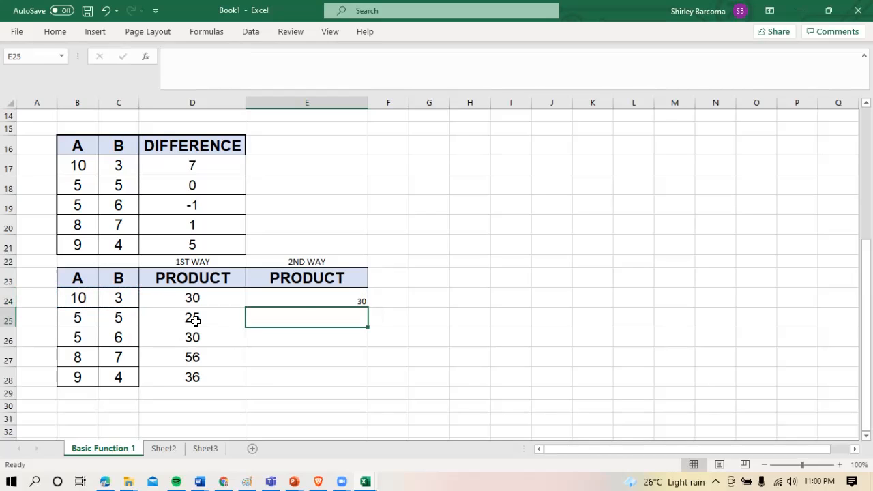
click(314, 299)
drag(368, 309, 353, 382)
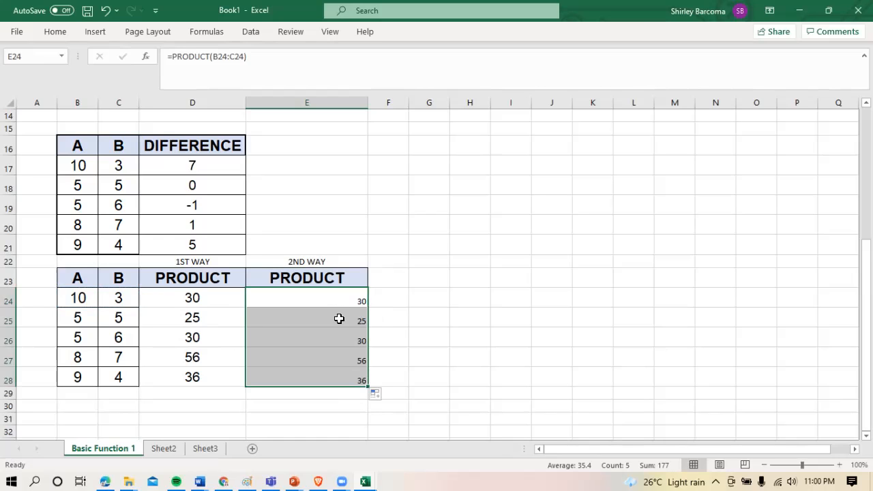
Format the second-way products in E24 to E28 as 16-point Arial, centred horizontally and vertically
click(71, 33)
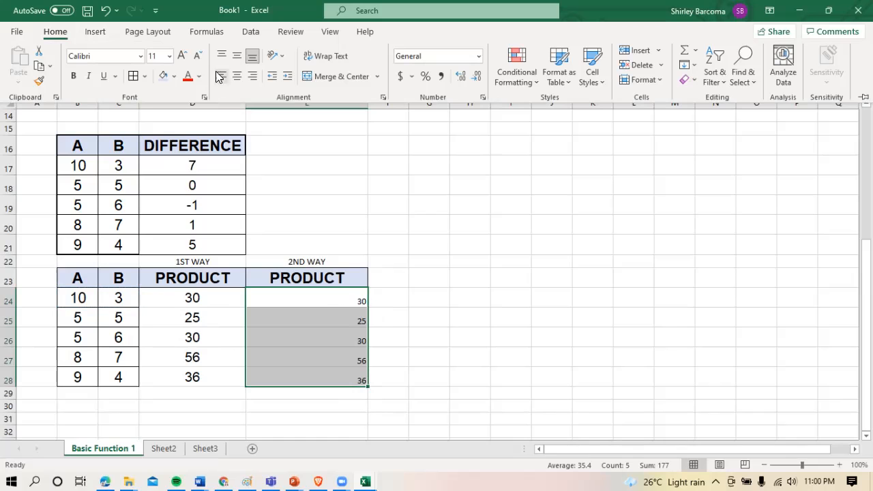
click(235, 76)
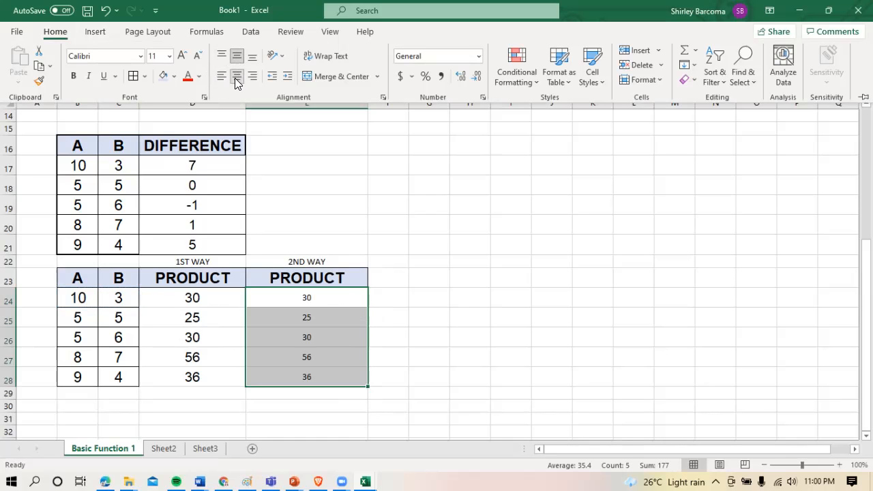
click(169, 56)
click(158, 159)
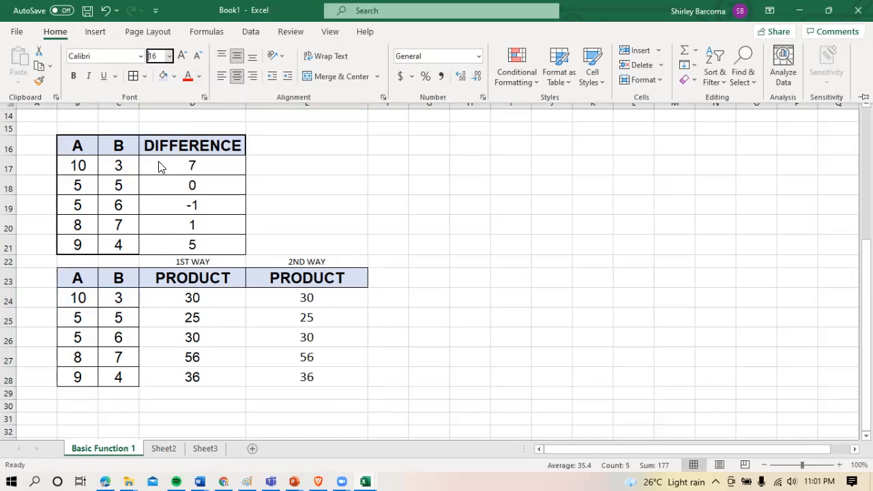
click(139, 56)
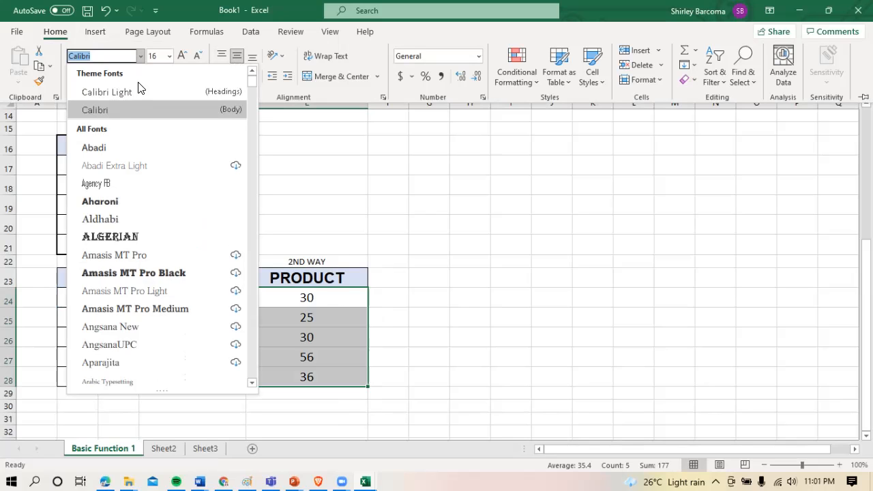
text(Arial)
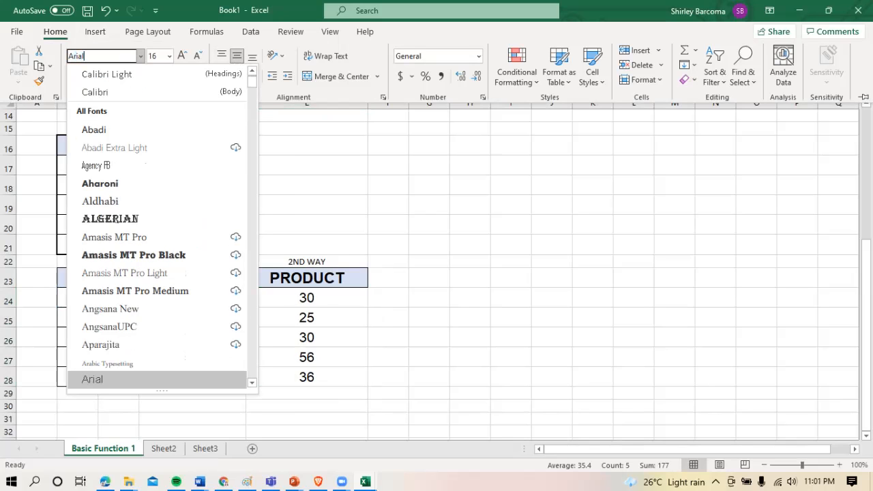
key(Return)
click(312, 367)
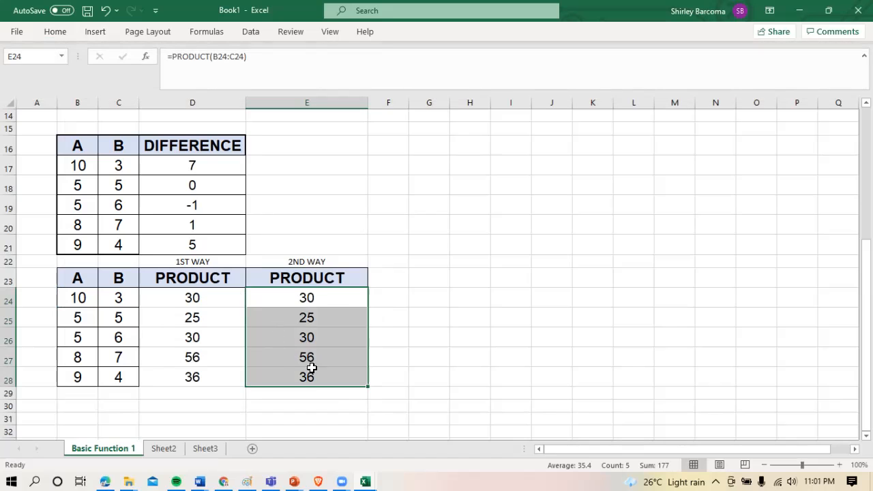
Apply all borders to the product values in D24 to E28
drag(210, 304, 318, 371)
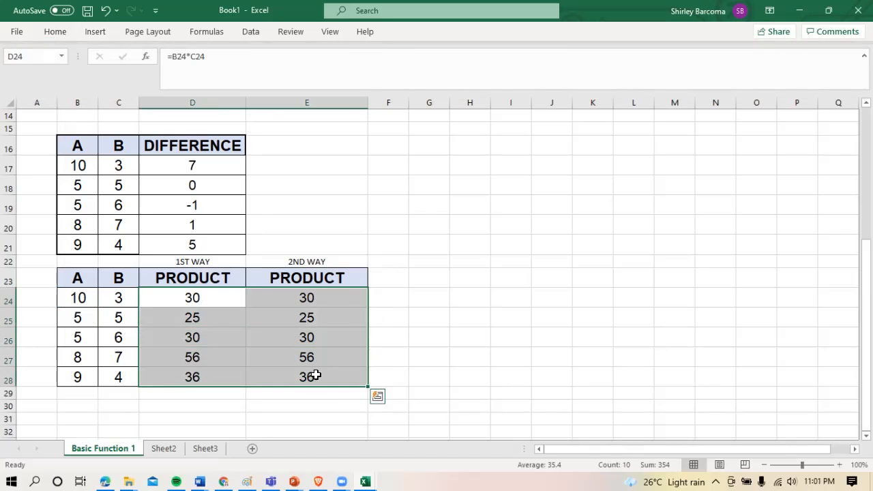
click(65, 31)
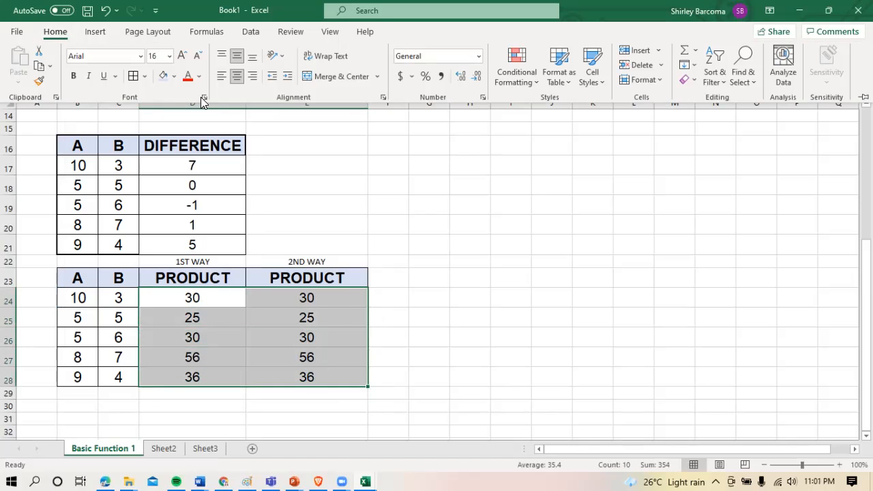
click(398, 318)
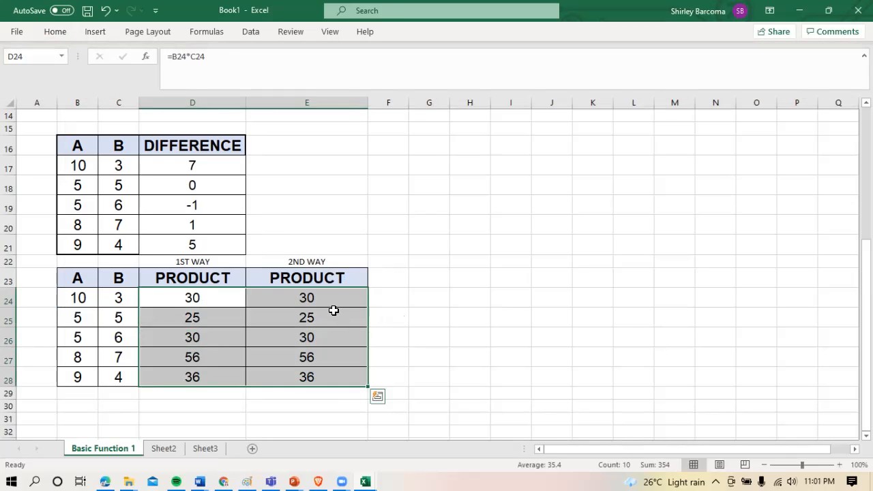
Compare the PRODUCT function formula in E24 with the asterisk multiplication formula in D24
click(328, 310)
click(327, 298)
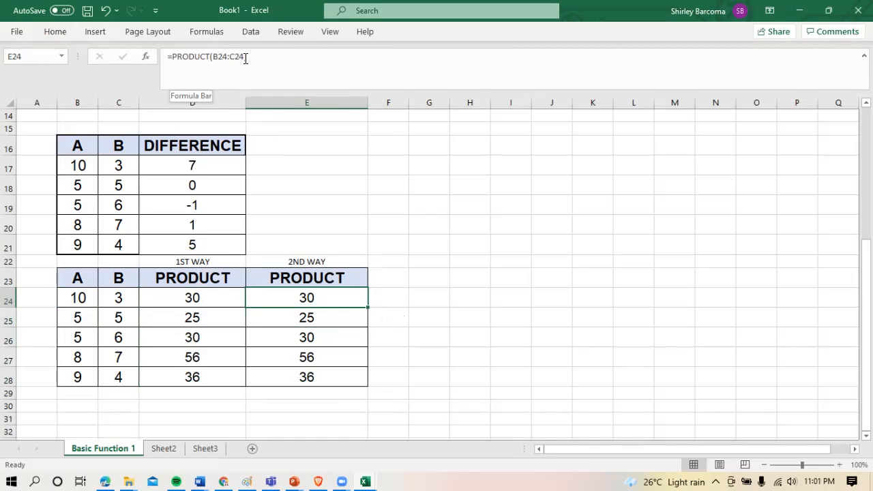
click(207, 300)
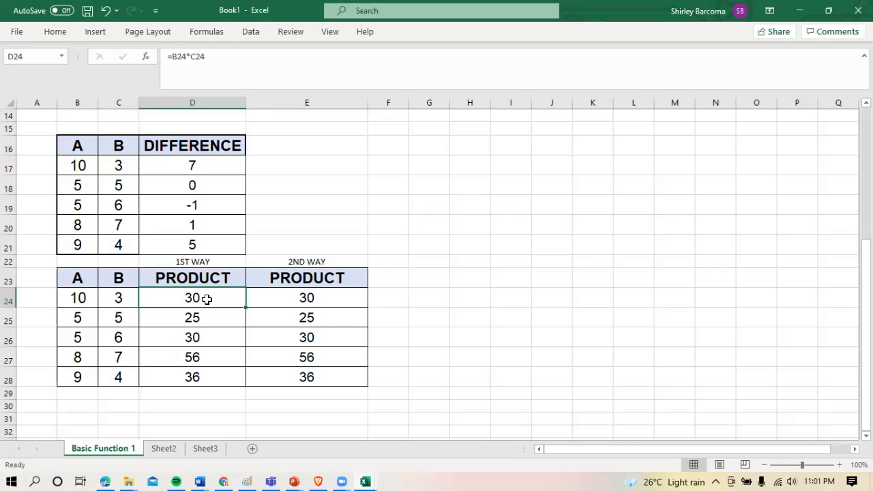
click(190, 56)
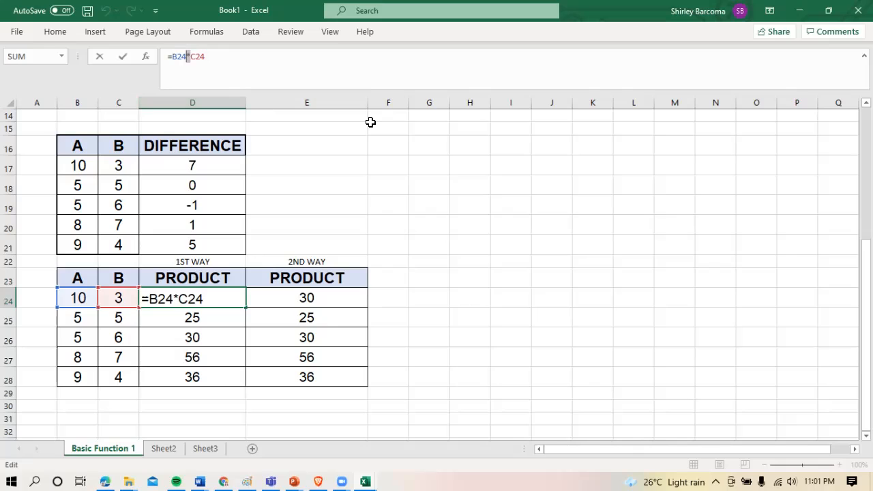
click(449, 323)
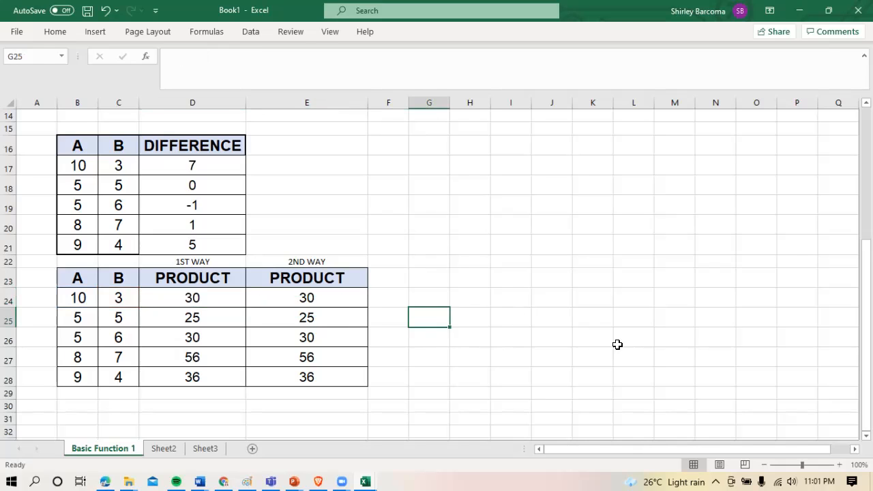
drag(865, 326, 865, 324)
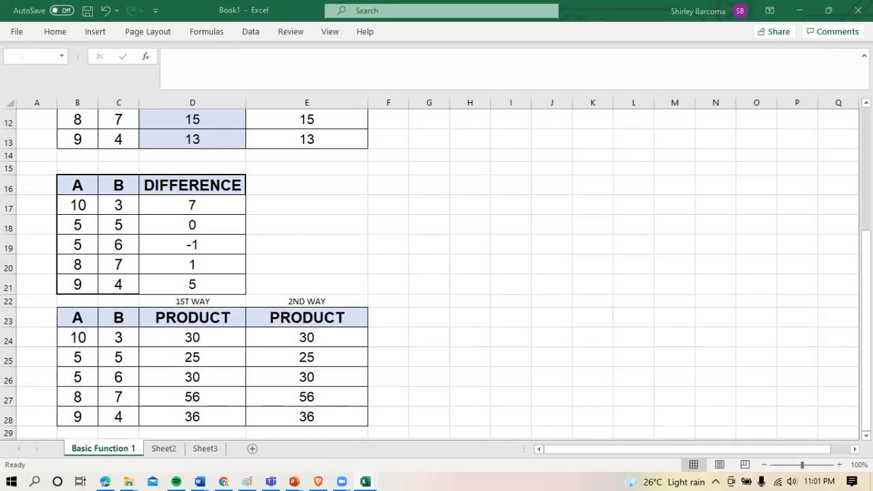
mouse_move(866, 389)
mouse_down()
mouse_move(866, 319)
mouse_move(866, 389)
mouse_up()
click(413, 401)
click(413, 408)
key(Down)
key(Down)
key(Down)
key(Down)
key(Down)
key(Down)
key(Down)
key(Down)
key(Down)
key(Down)
key(Down)
key(Down)
key(Down)
key(Down)
key(Down)
key(Down)
key(Down)
key(Down)
key(Down)
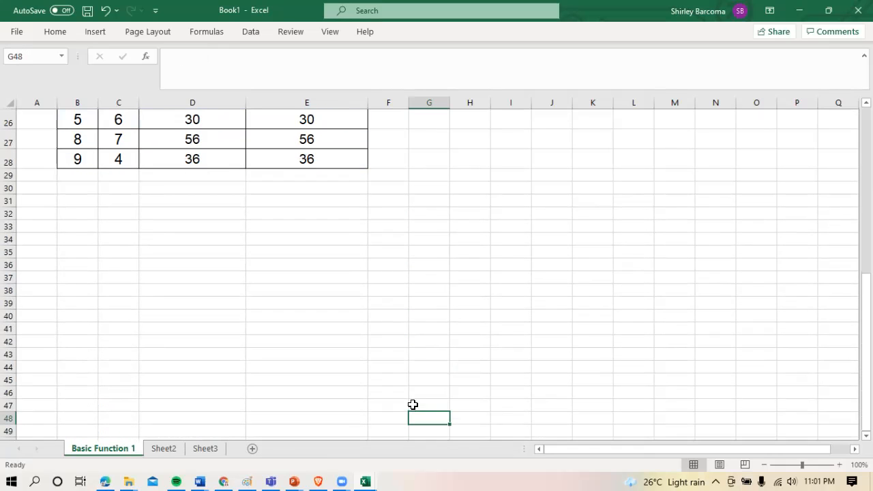
key(Up)
key(Up)
key(Up)
key(Up)
key(Up)
key(Up)
key(Up)
key(Up)
key(Up)
key(Up)
key(Up)
key(Up)
key(Up)
key(Up)
key(Up)
key(Up)
key(Up)
key(Up)
key(Up)
key(Up)
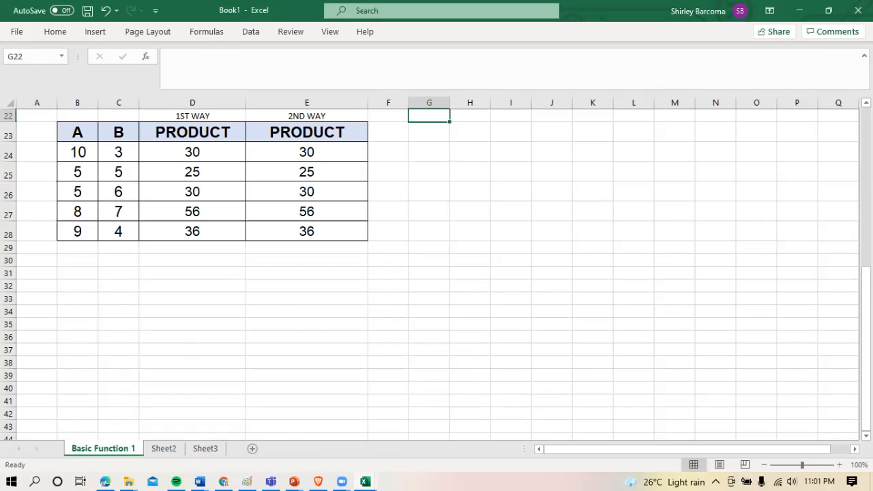
Copy the product table with its way labels from B22 to E28 and paste it starting at G8
drag(866, 328, 867, 319)
drag(73, 150, 220, 246)
drag(89, 137, 309, 249)
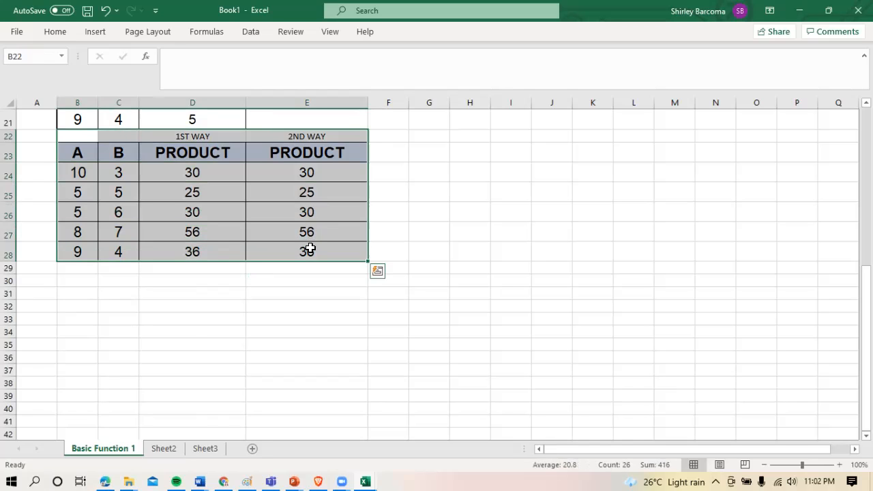
key(ctrl+c)
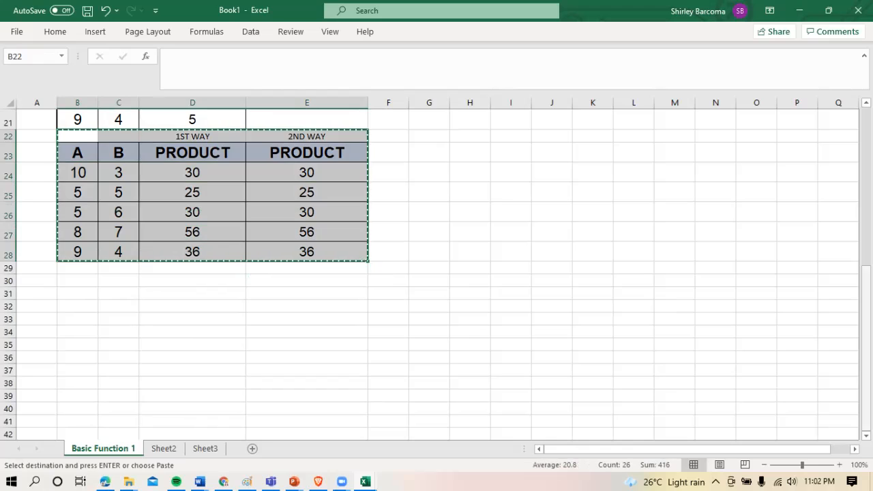
drag(867, 348, 867, 205)
click(562, 226)
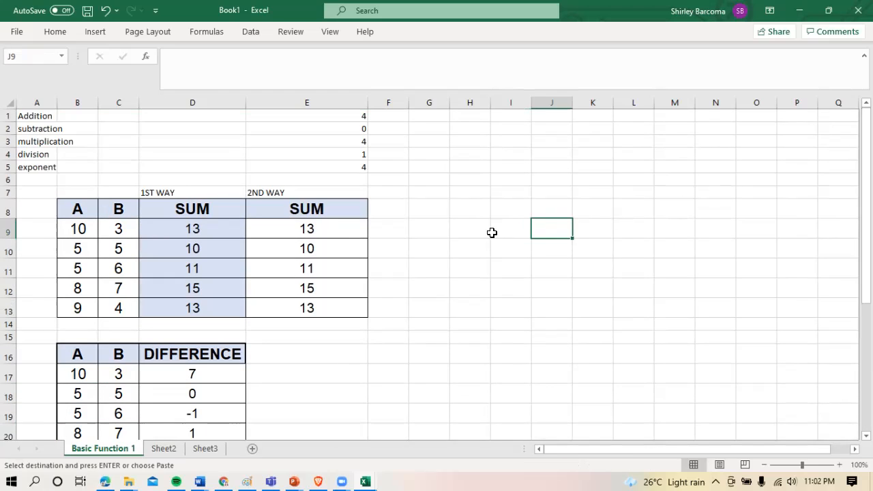
click(441, 208)
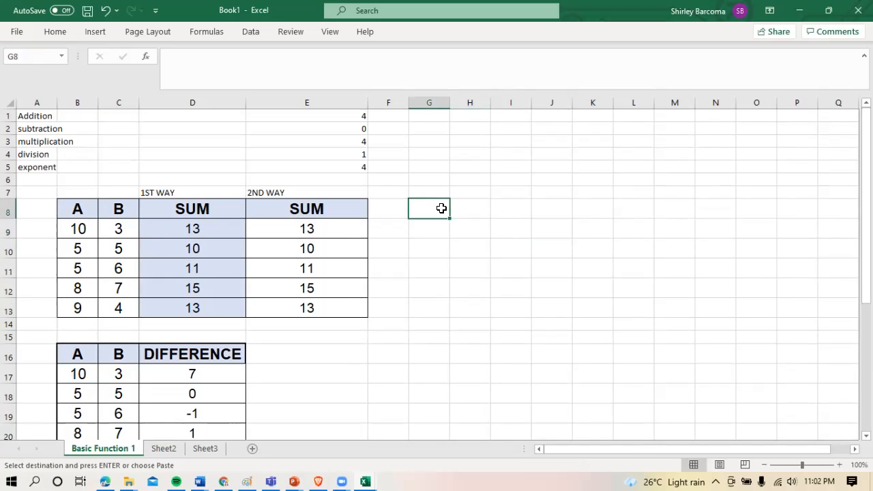
key(ctrl+v)
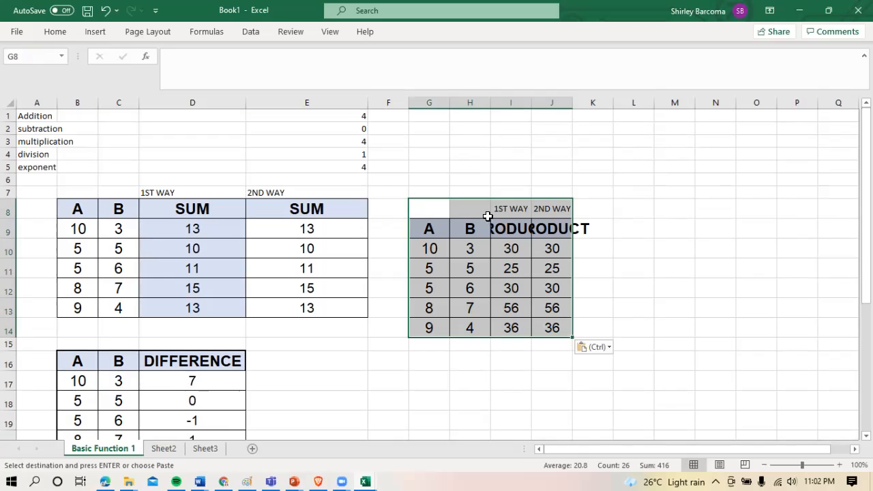
Autofit the widths of columns I and J to the headers of the pasted table
double_click(532, 94)
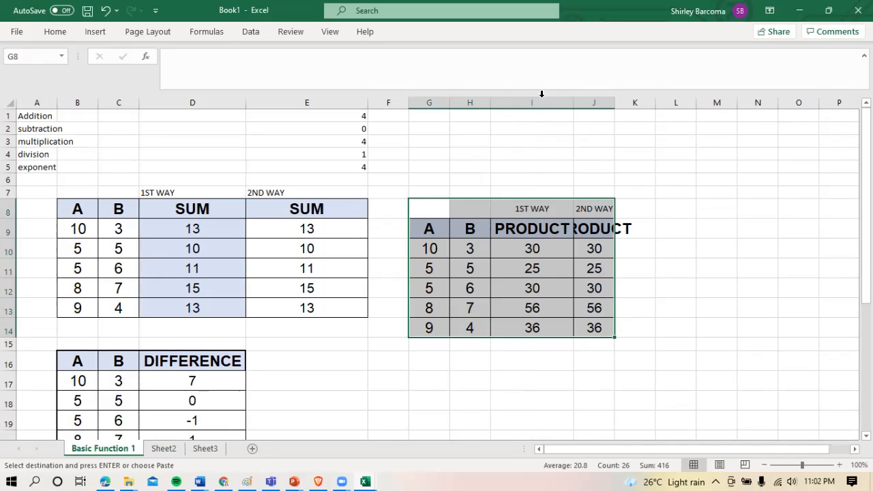
double_click(616, 97)
click(719, 289)
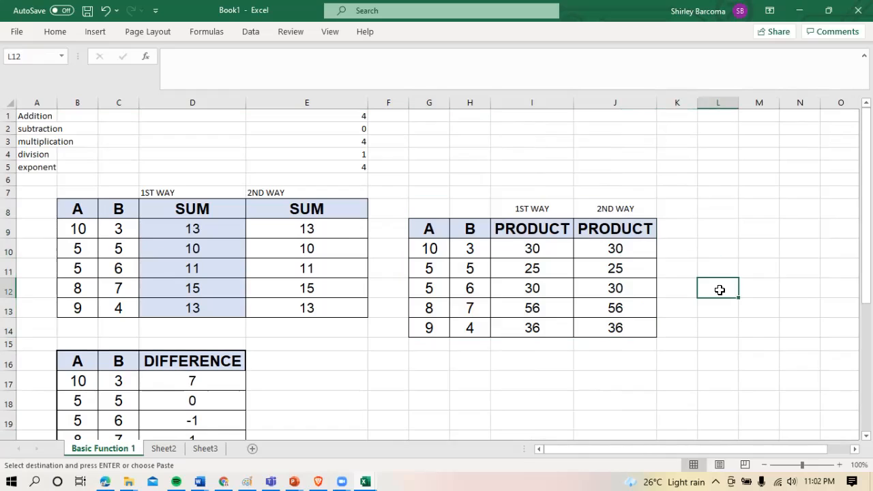
Change the headers in I9 and J9 to QUOTIENT and clear the copied products from I10 to J14
click(557, 235)
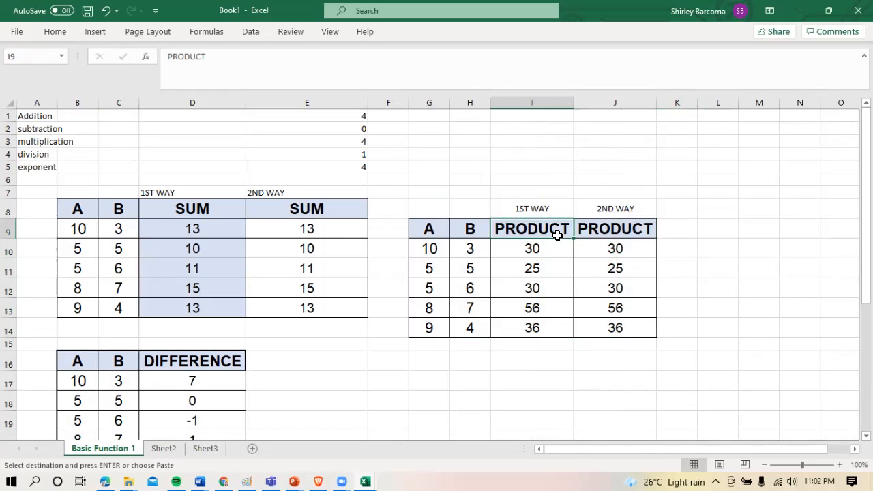
text(QUOTE)
key(BackSpace)
text(IENT)
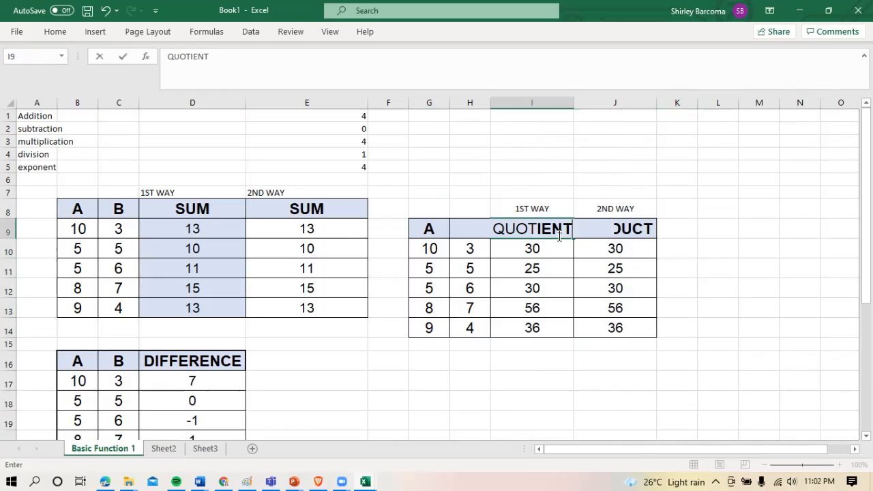
key(Return)
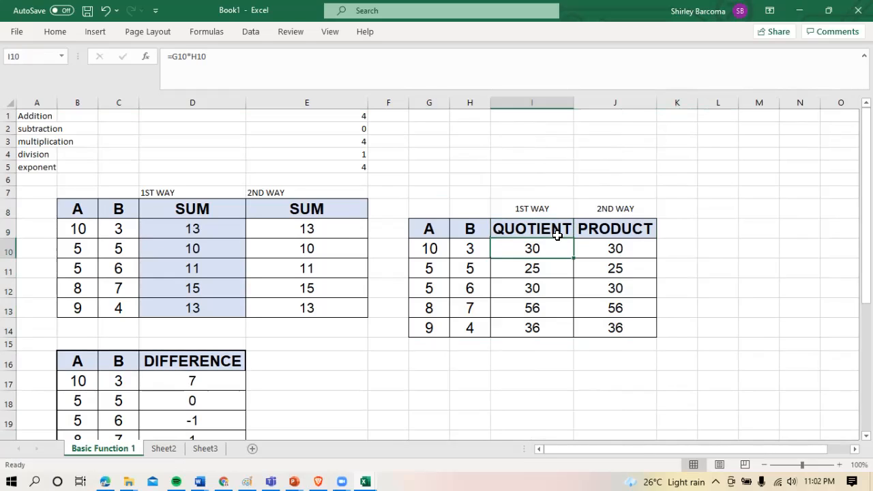
click(546, 220)
drag(575, 240, 621, 235)
drag(550, 251, 616, 326)
key(Delete)
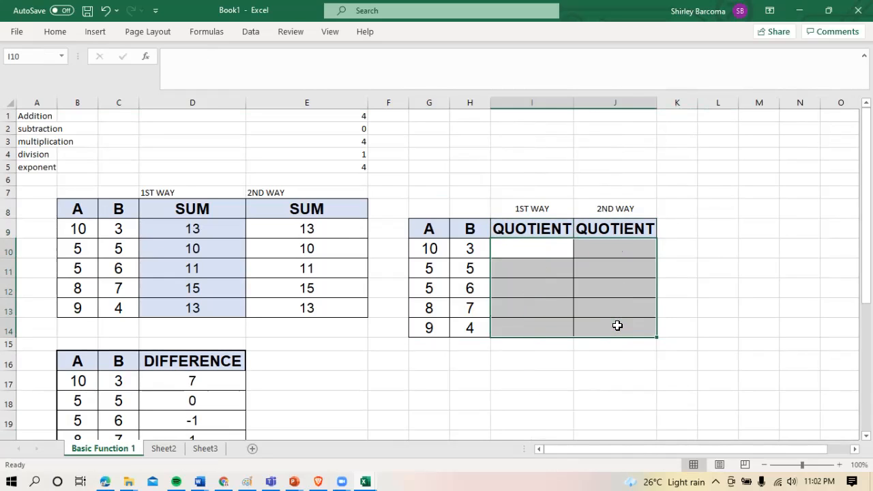
Enter the division formula =G10/H10 in I10 and fill it down to I14
click(544, 249)
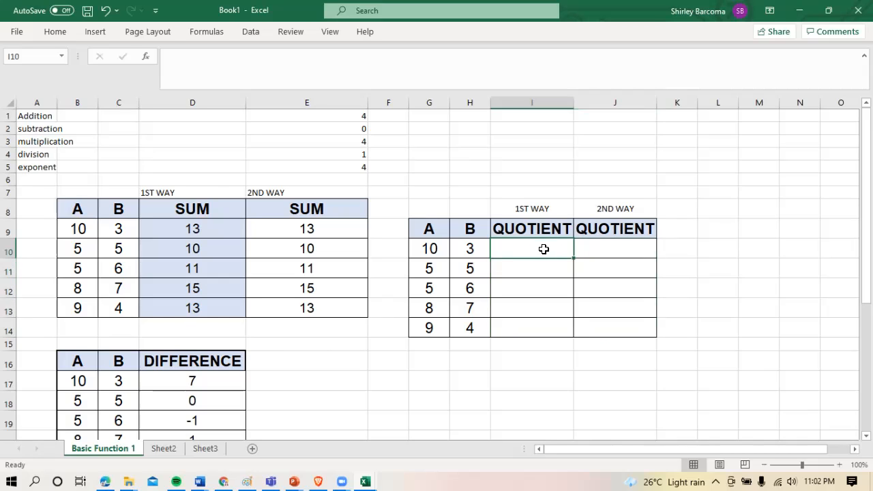
text(=)
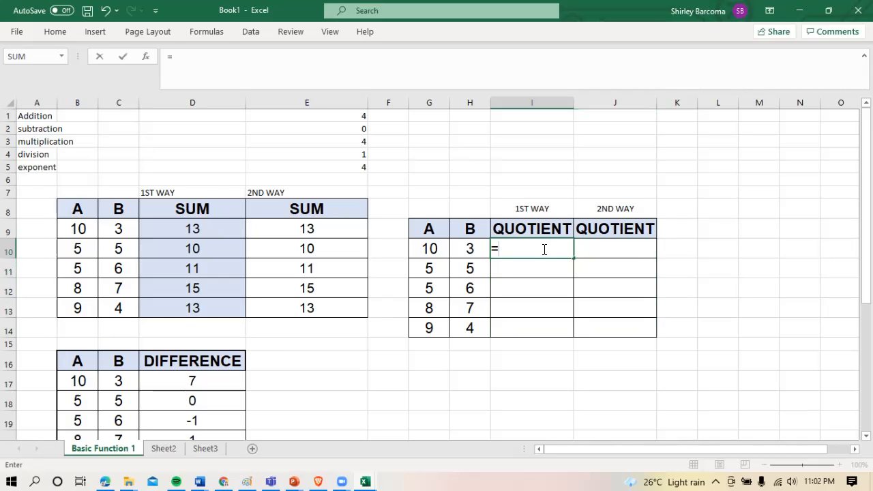
click(433, 252)
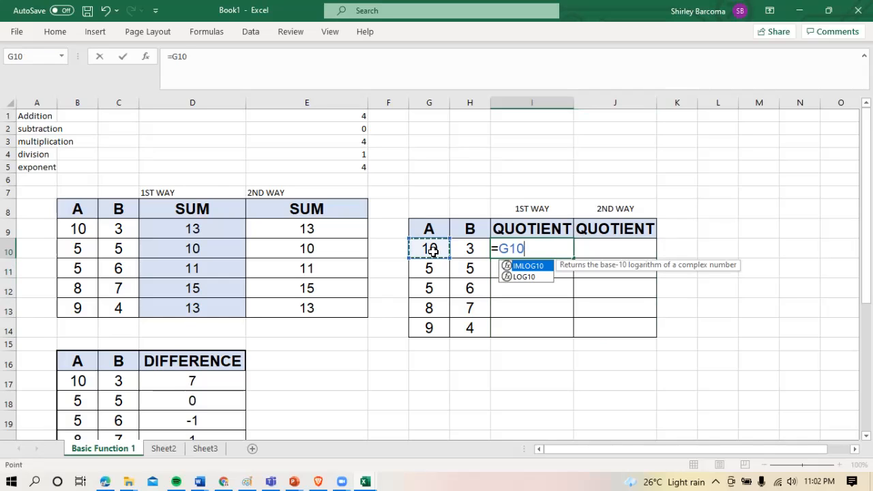
click(469, 248)
click(440, 251)
text(/)
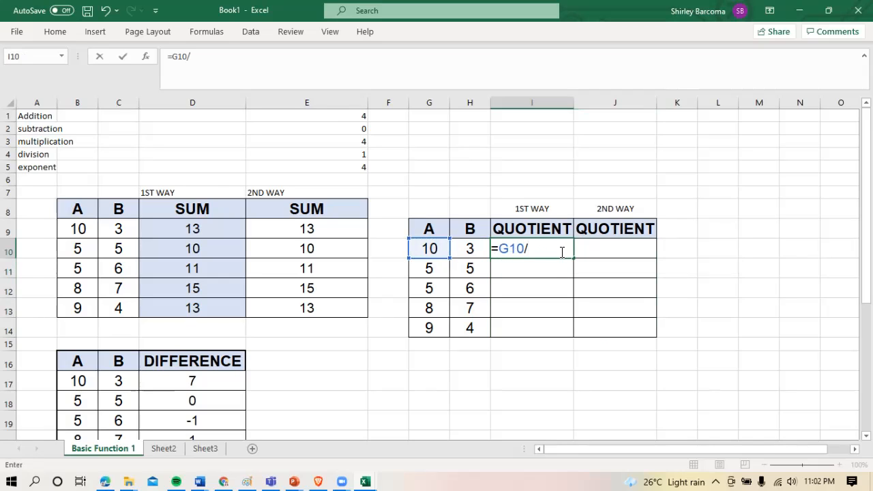
click(474, 249)
key(Return)
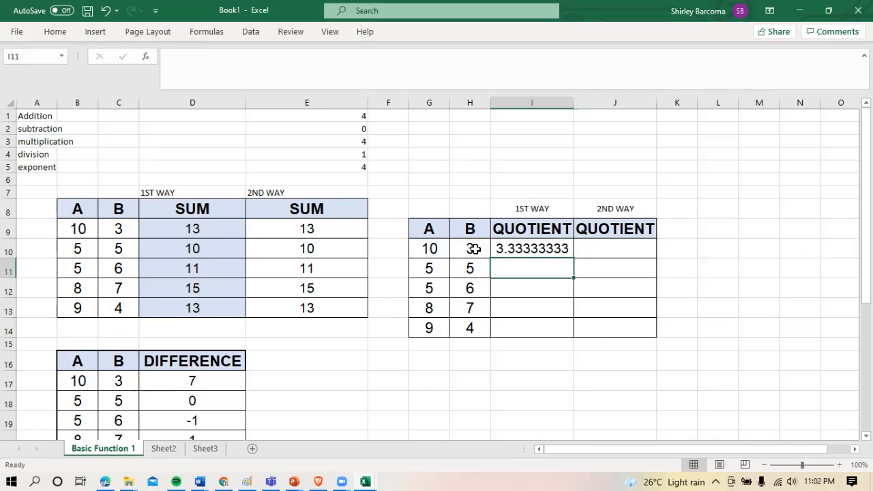
click(537, 254)
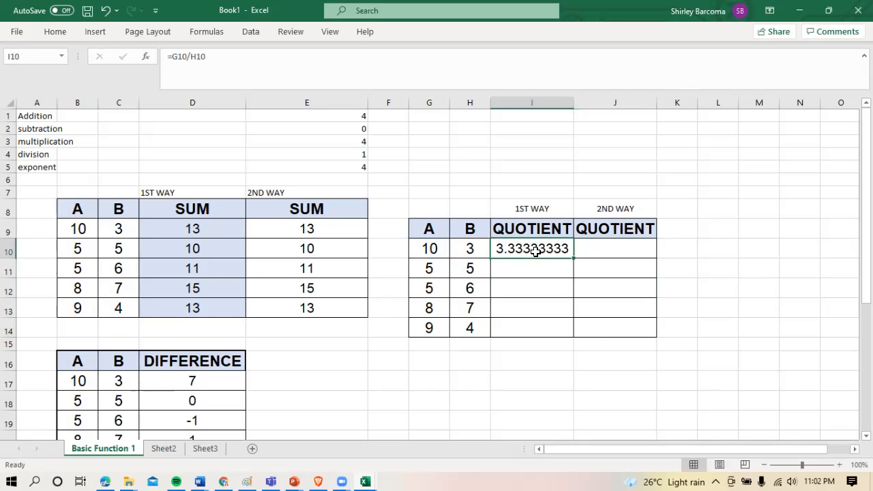
drag(573, 261, 564, 331)
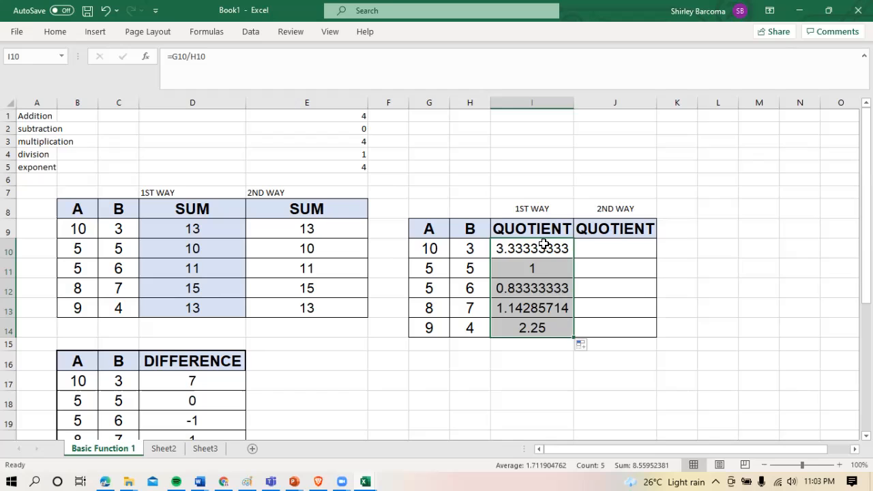
Format the first-way quotients in I10 to I14 as Number with 2 decimal places
right_click(550, 250)
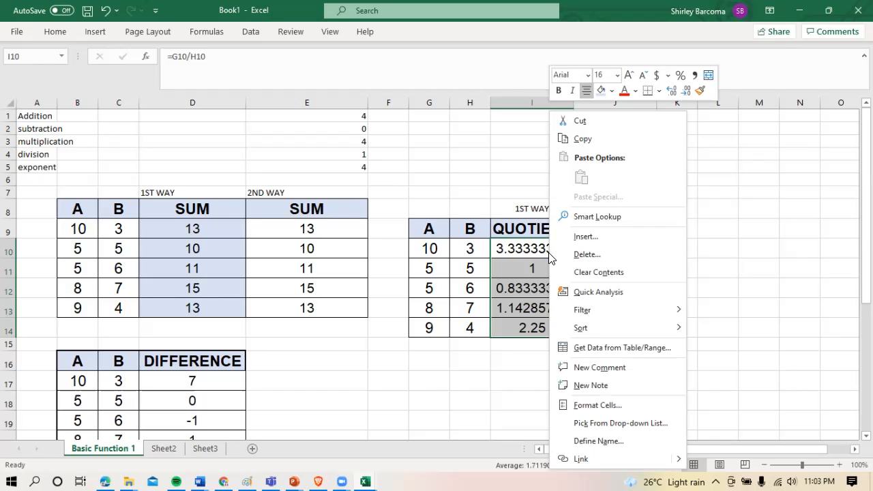
click(608, 406)
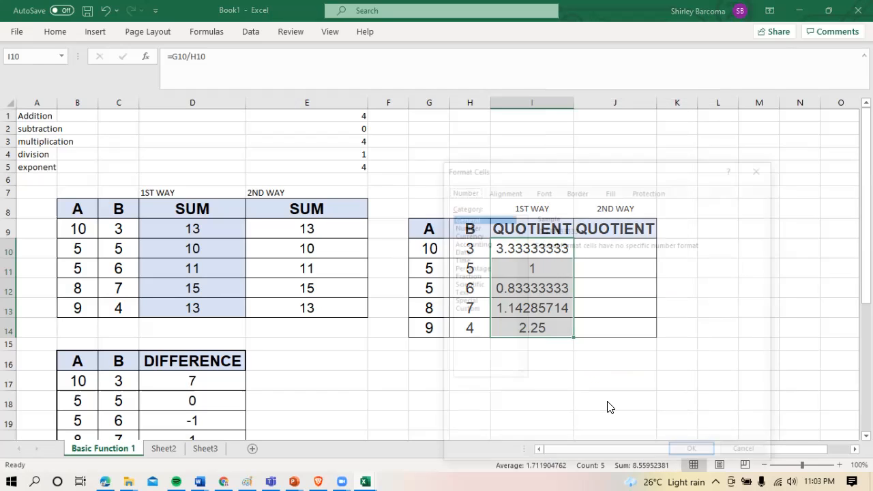
click(468, 225)
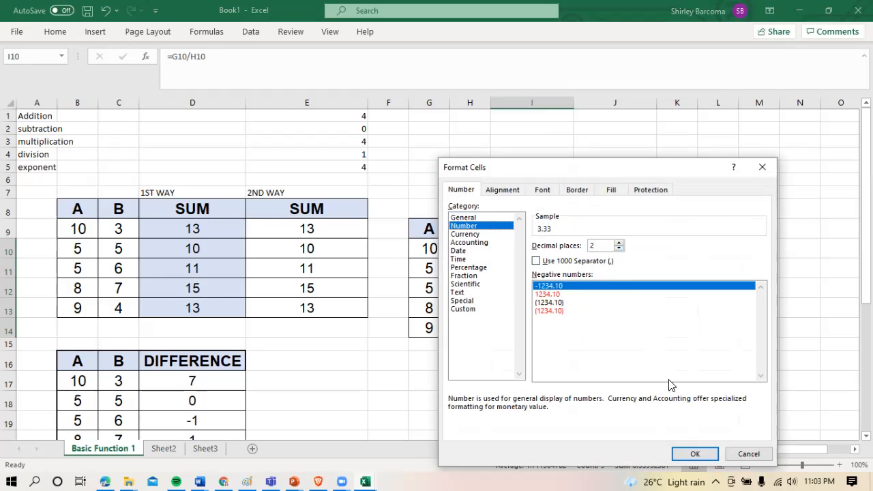
click(700, 447)
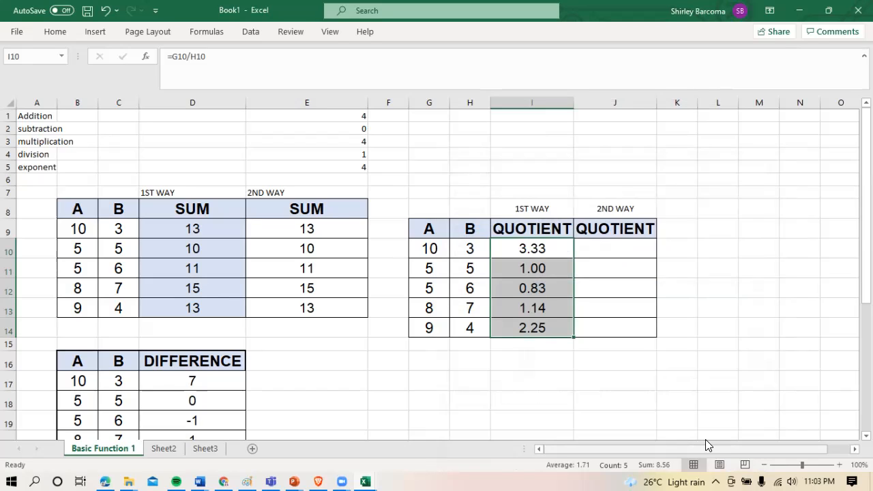
click(549, 379)
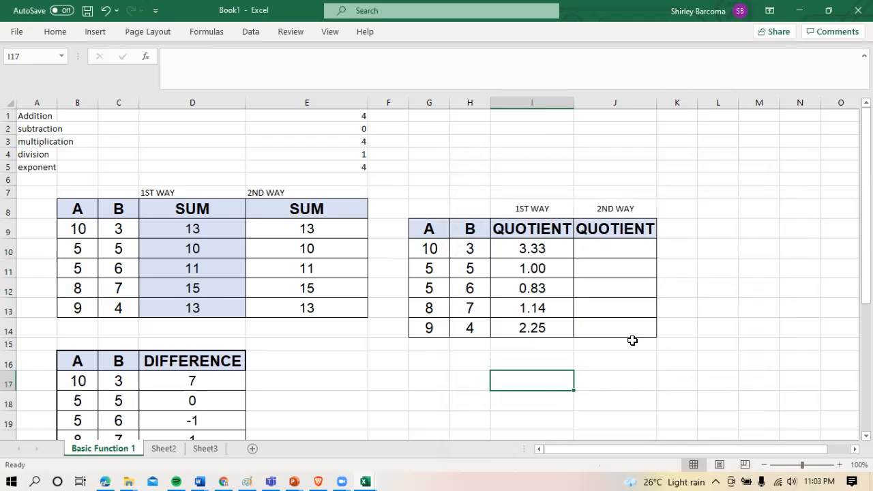
Shade the first-way quotients in I10 to I14 with the light blue fill used for the first-way sums
click(612, 256)
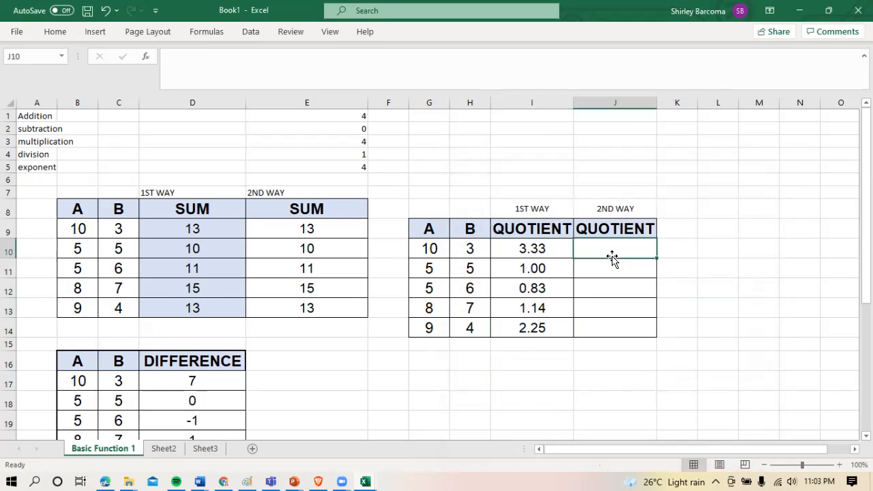
drag(544, 249, 530, 330)
drag(502, 250, 537, 328)
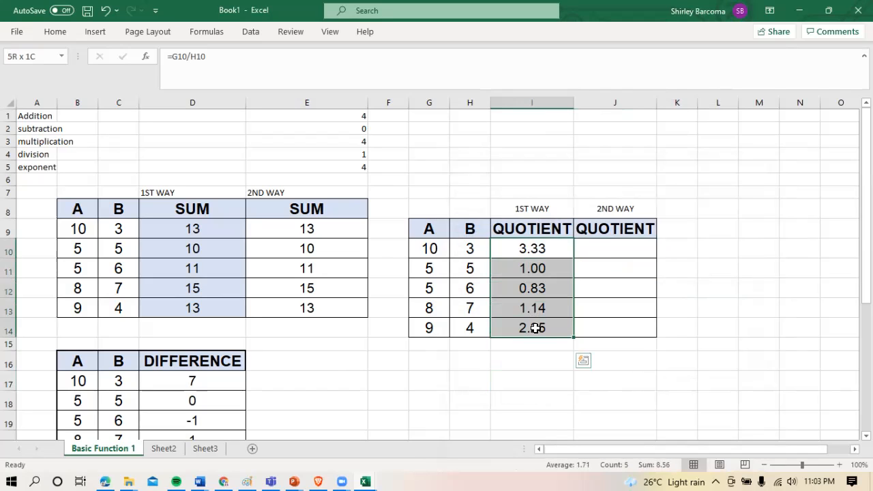
click(59, 34)
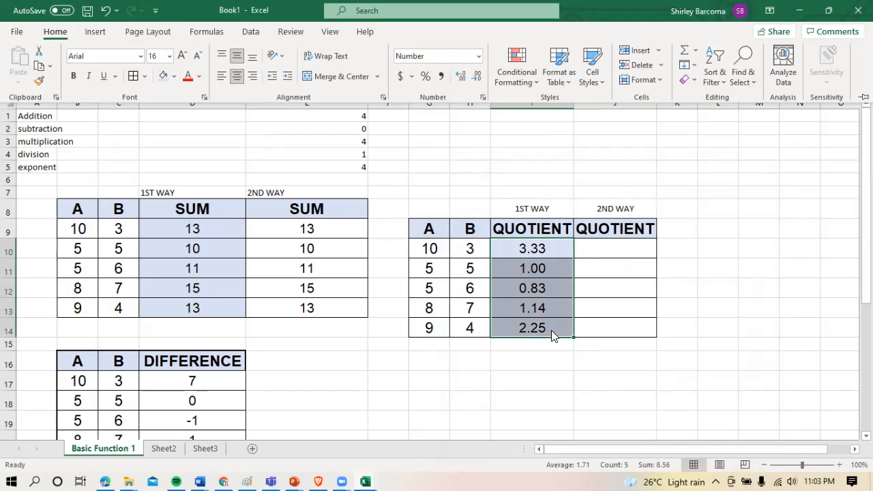
click(614, 331)
click(597, 288)
click(556, 251)
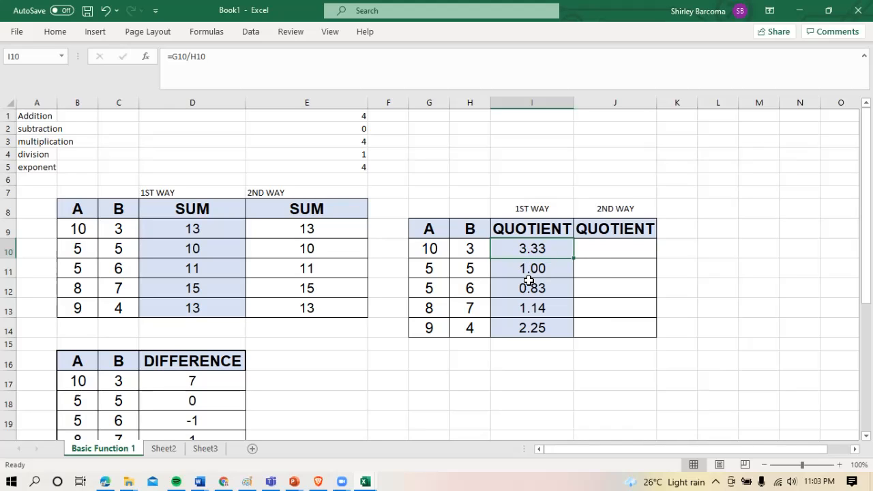
Enter the formula =QUOTIENT(G10,H10) in J10 and fill it down to J14
click(617, 252)
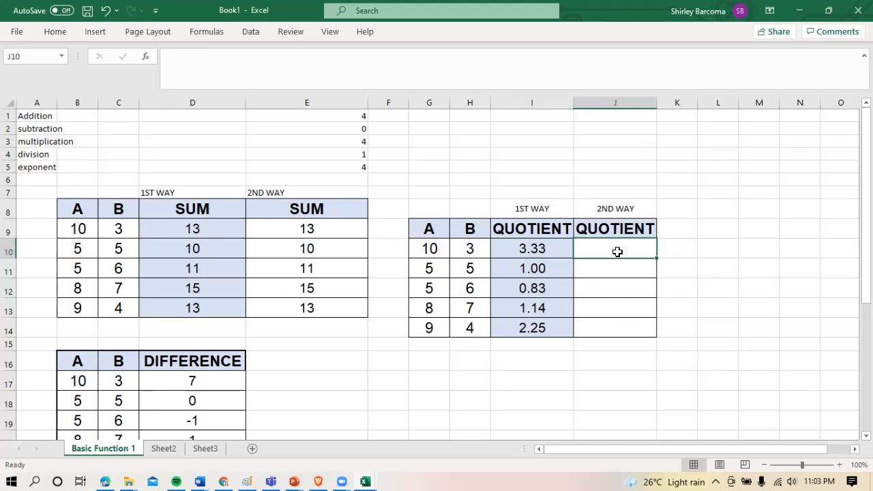
text(=)
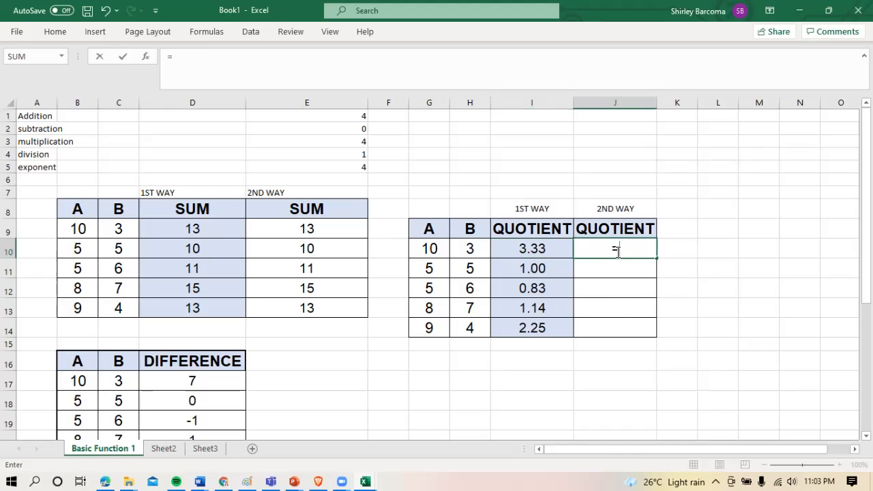
text(Q)
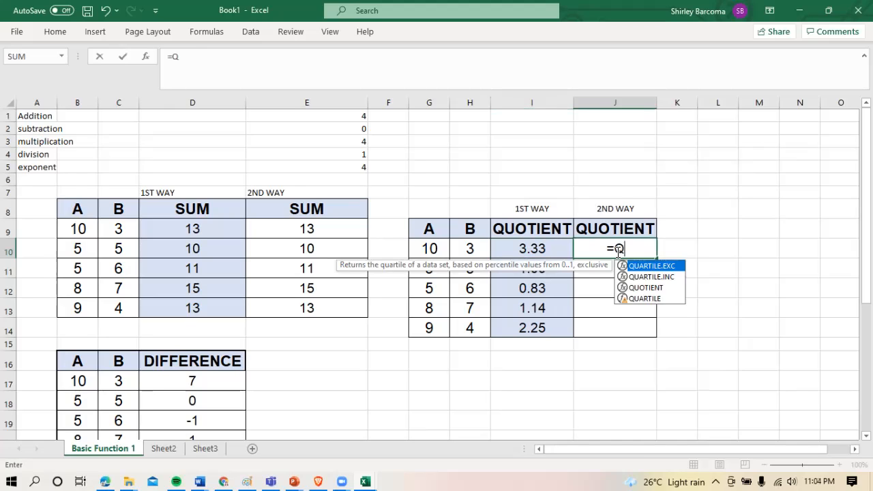
text(UOTIENT)
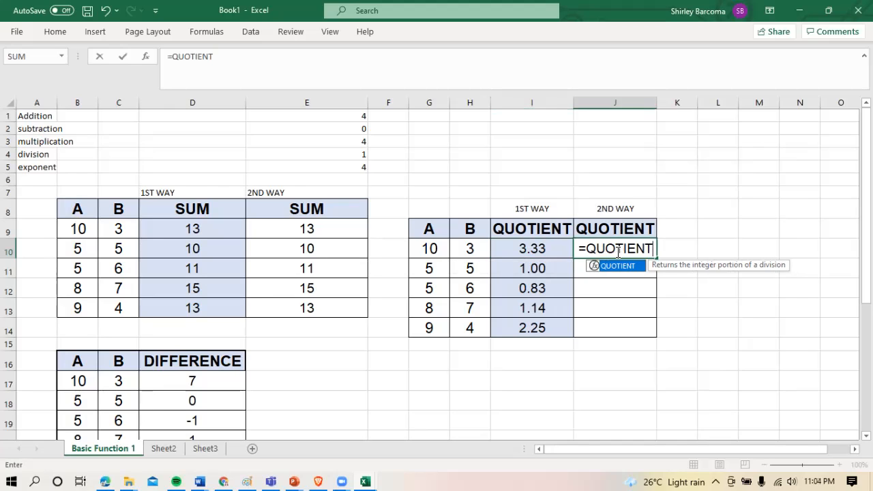
text(()
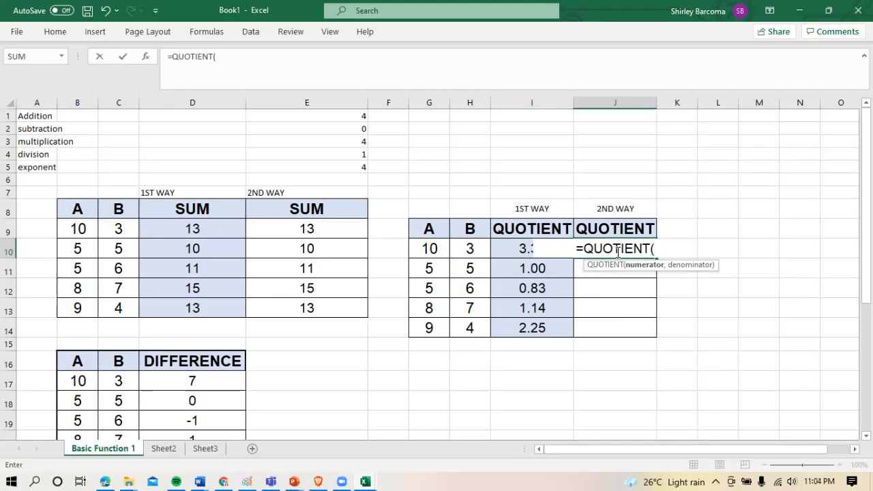
click(433, 252)
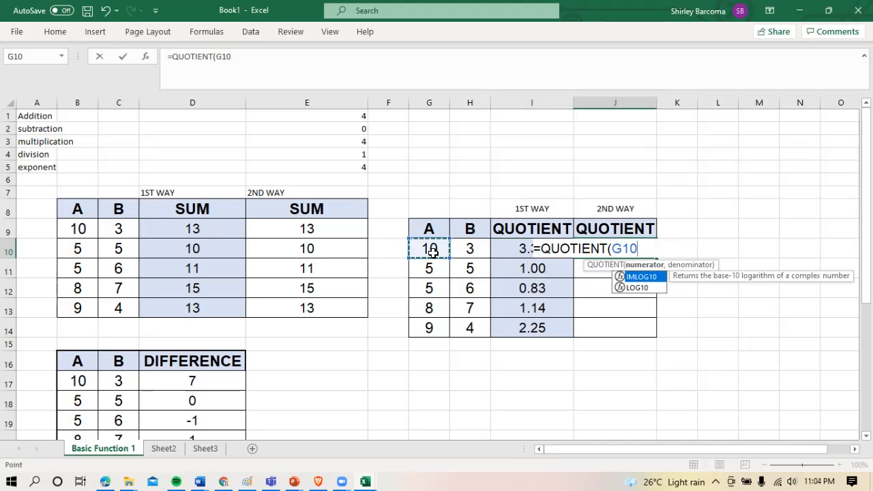
text(,)
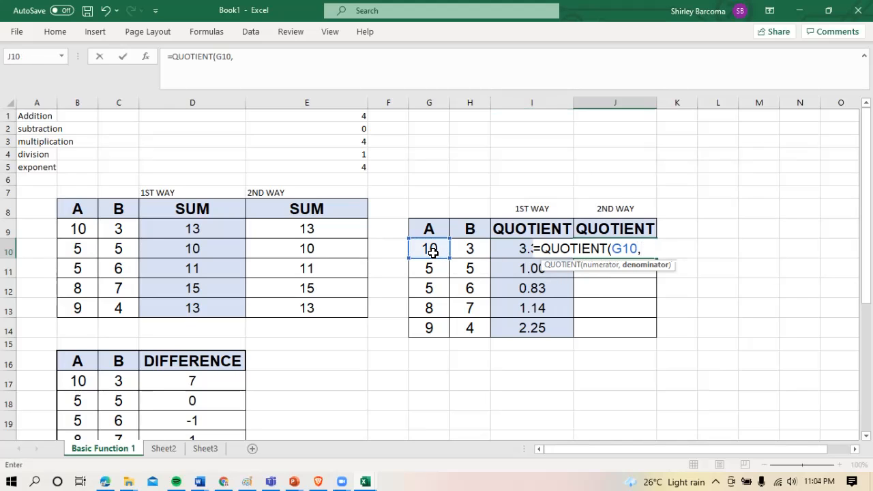
click(472, 249)
text())
key(Return)
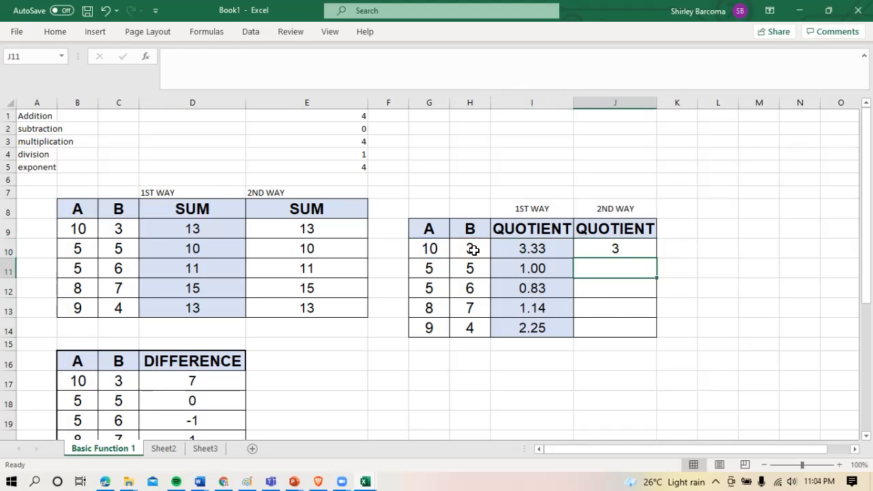
click(595, 251)
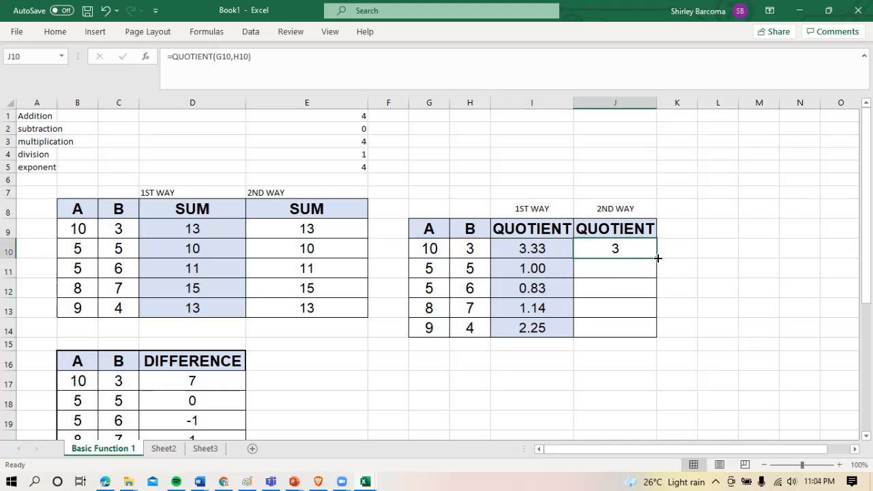
drag(657, 258, 647, 336)
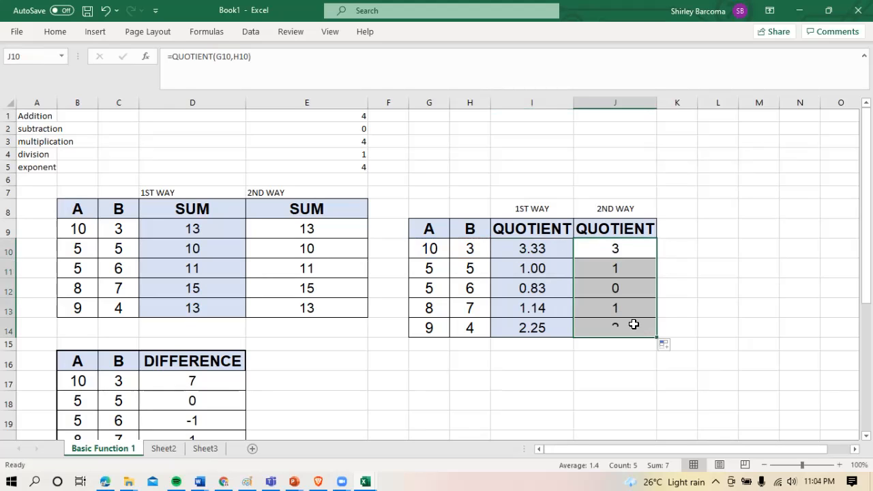
click(627, 248)
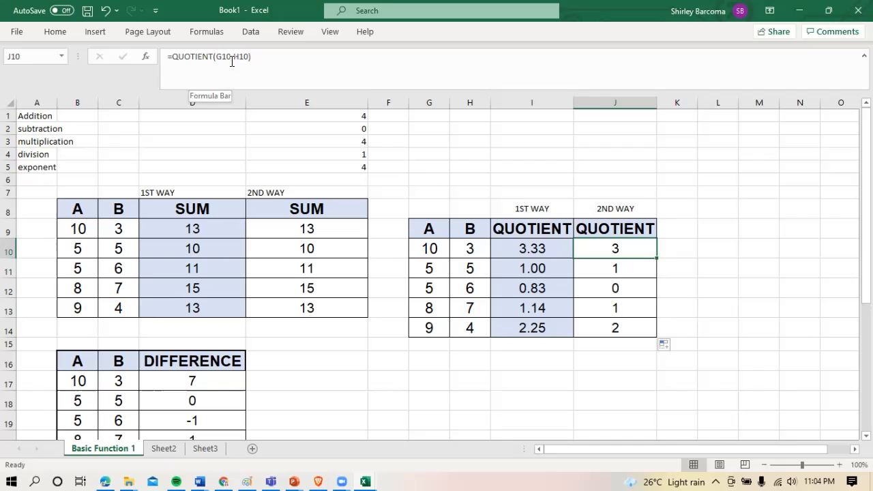
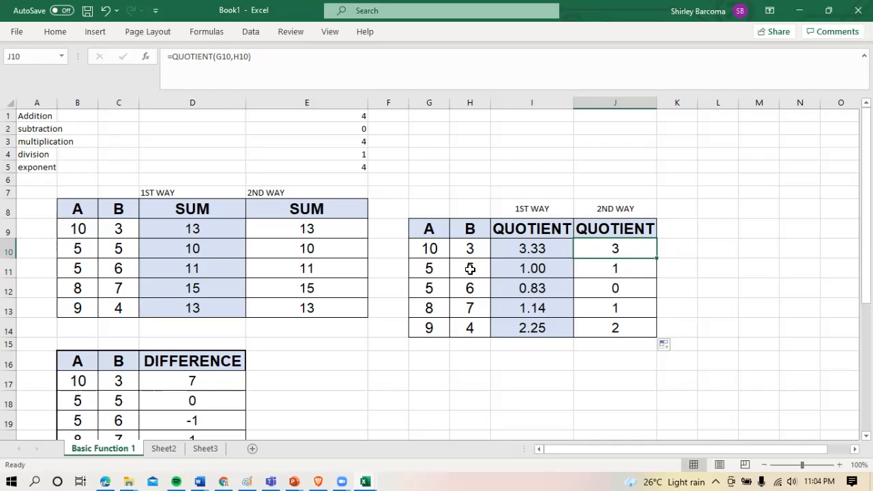
Review the QUOTIENT formulas in the second-way results from J10 to J14
click(615, 270)
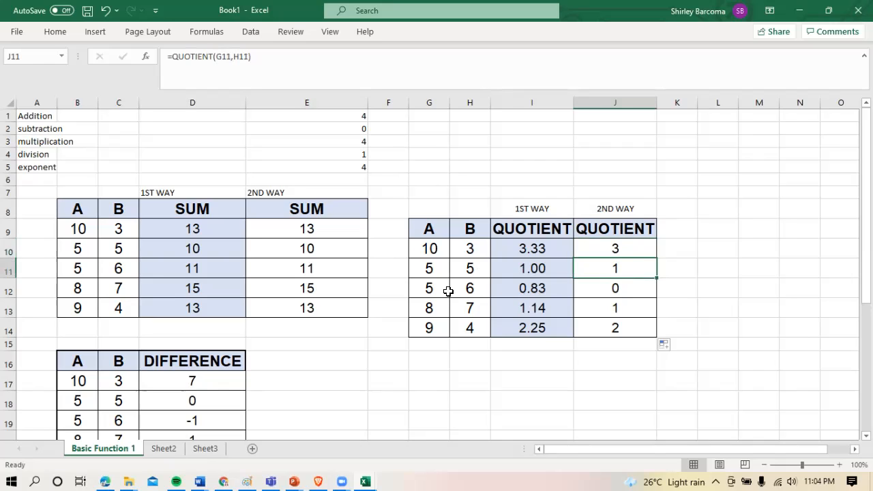
click(617, 290)
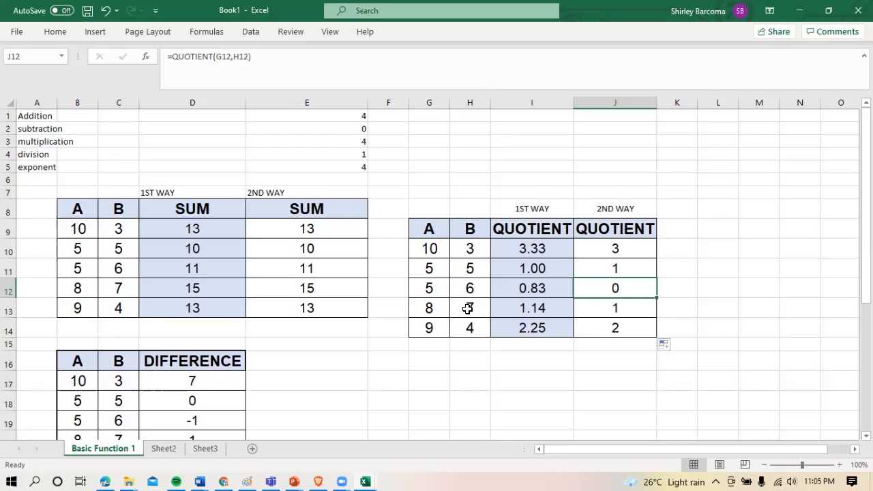
click(613, 310)
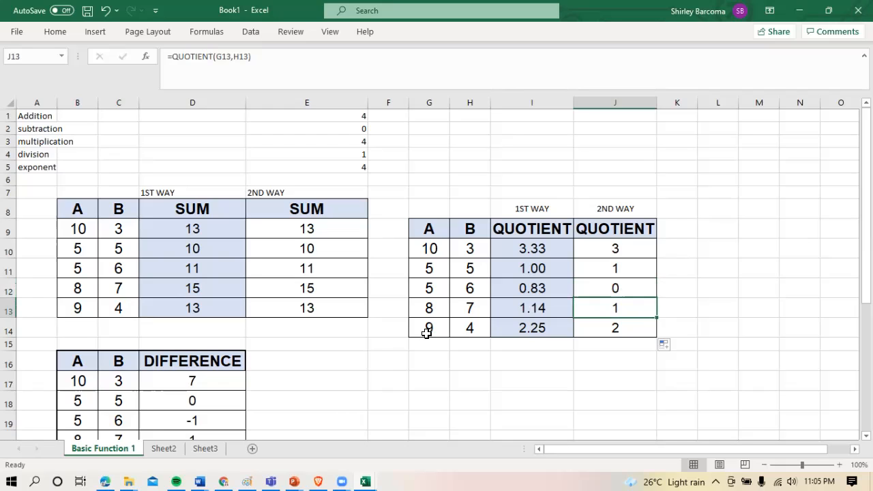
click(618, 330)
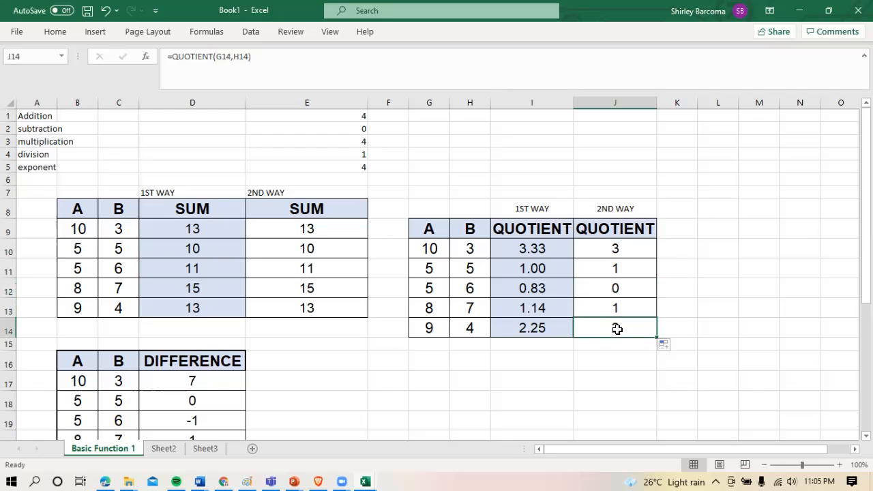
click(617, 252)
mouse_move(618, 254)
mouse_down()
mouse_move(631, 339)
mouse_move(632, 330)
mouse_up()
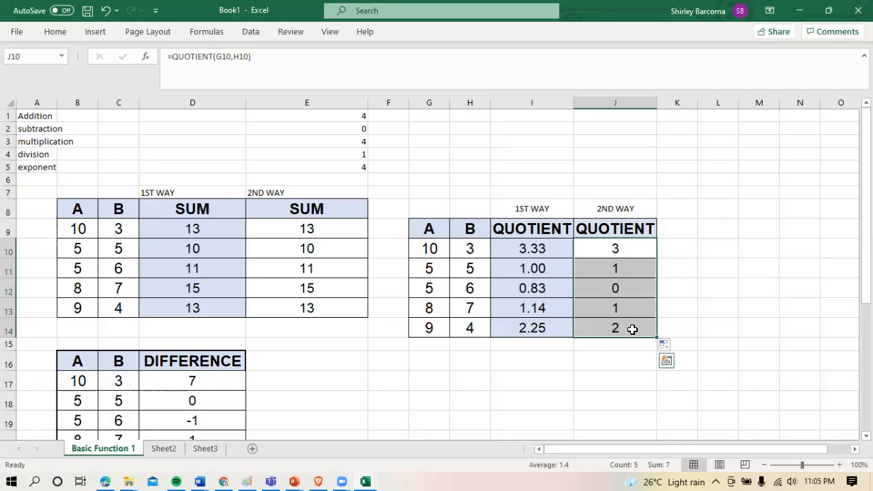
click(625, 253)
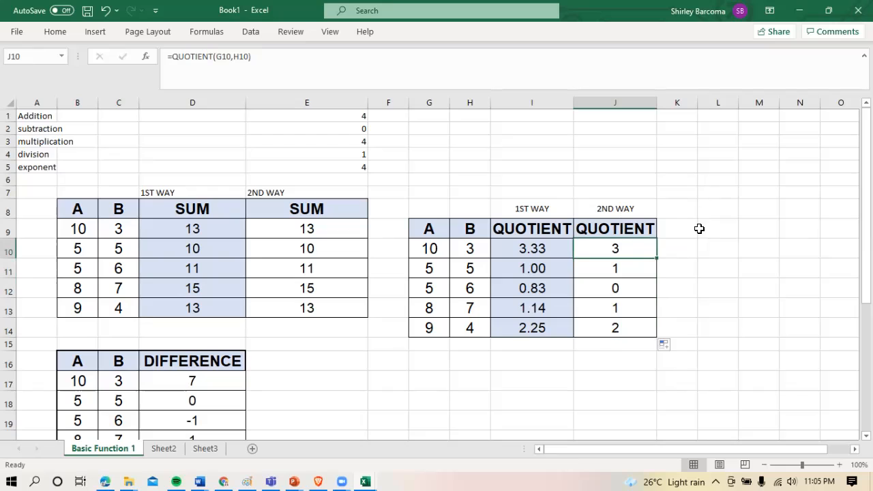
Add a REMAINDER header in K9 with the same formatting as the QUOTIENT header, and widen column K to fit it
drag(697, 103, 739, 103)
click(690, 224)
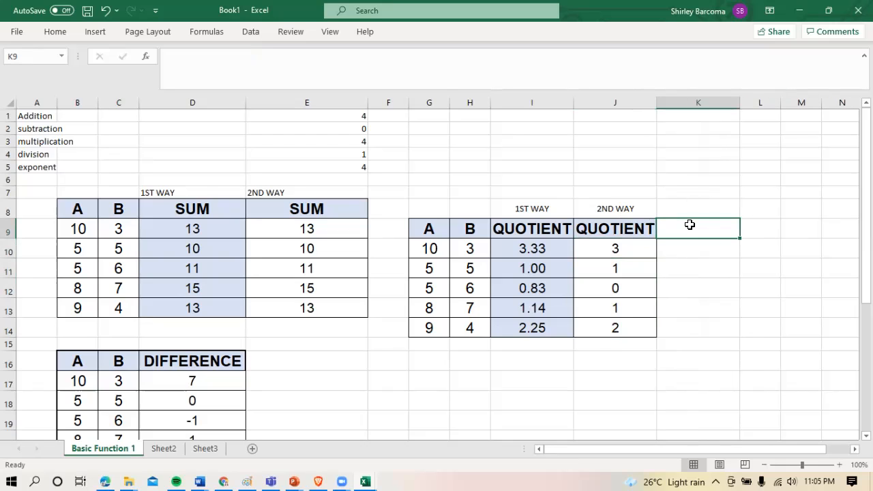
text(re)
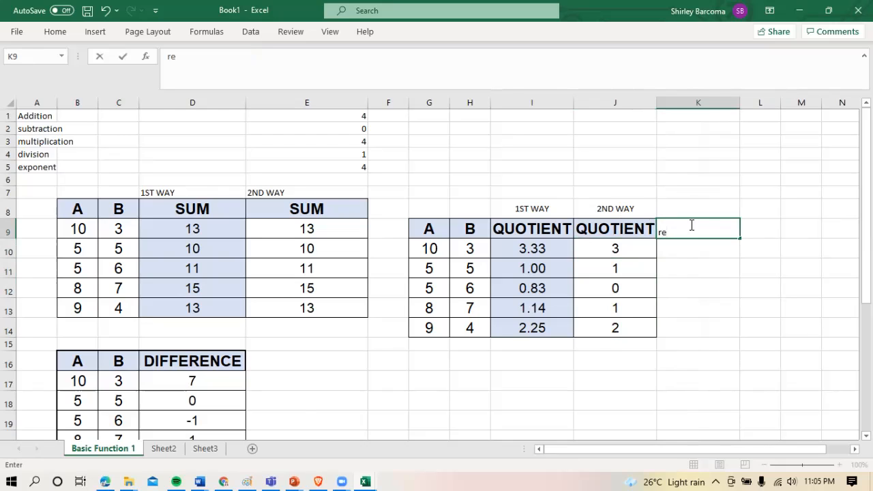
click(644, 230)
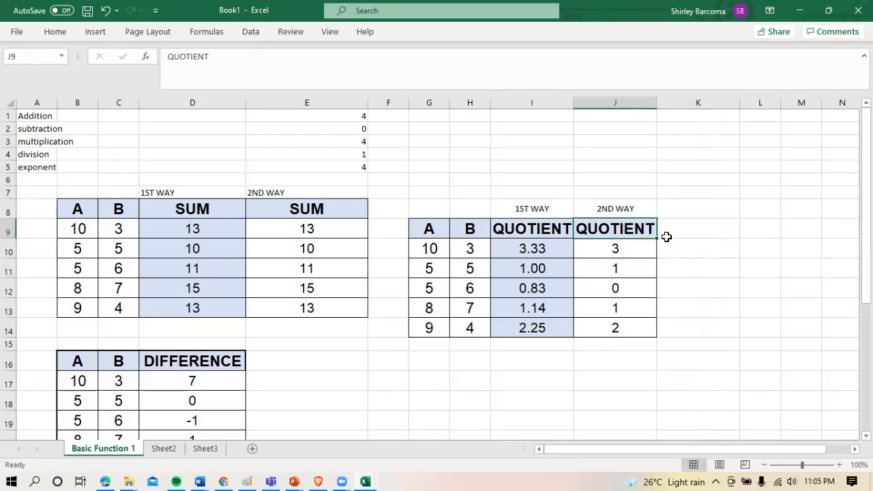
drag(660, 240, 705, 230)
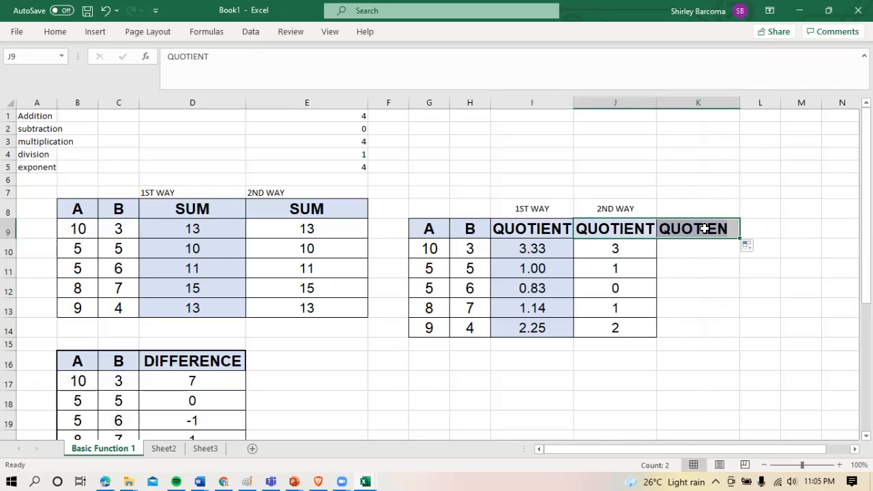
click(706, 230)
text(REMAINDER)
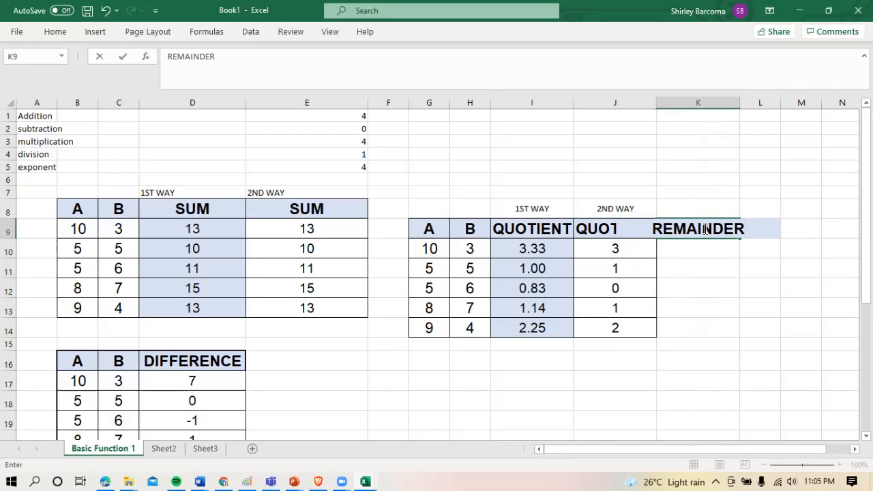
key(Return)
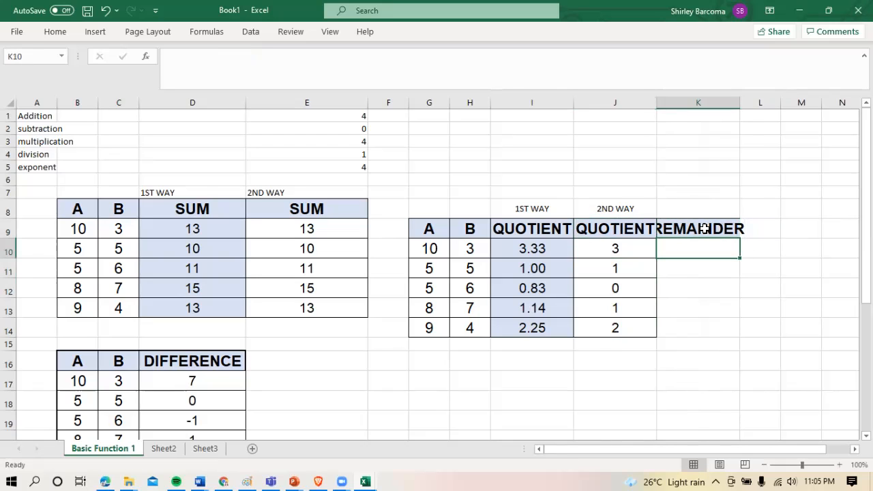
drag(751, 102, 757, 102)
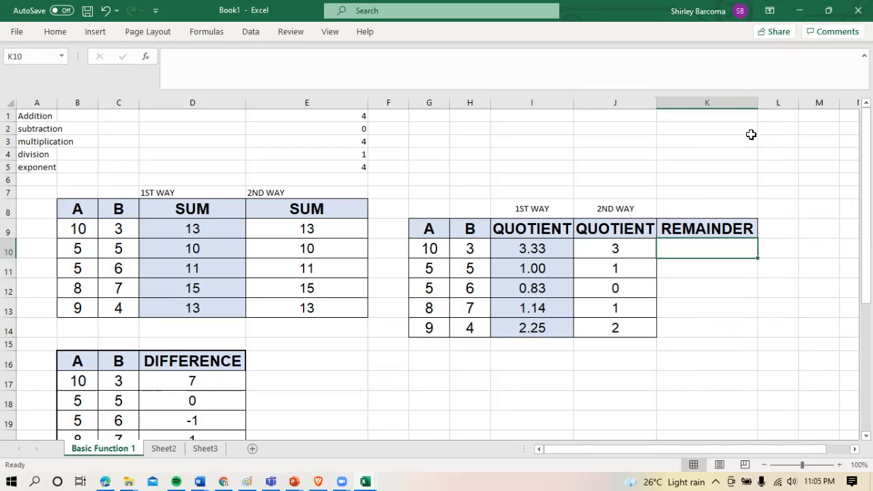
Enter the modulo example note "10%3 = 1" in K5 above the REMAINDER column
click(698, 165)
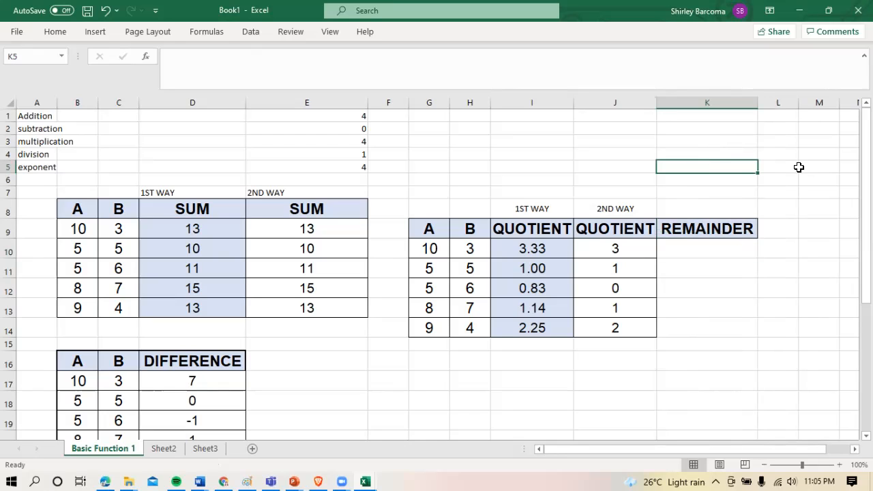
text(10)
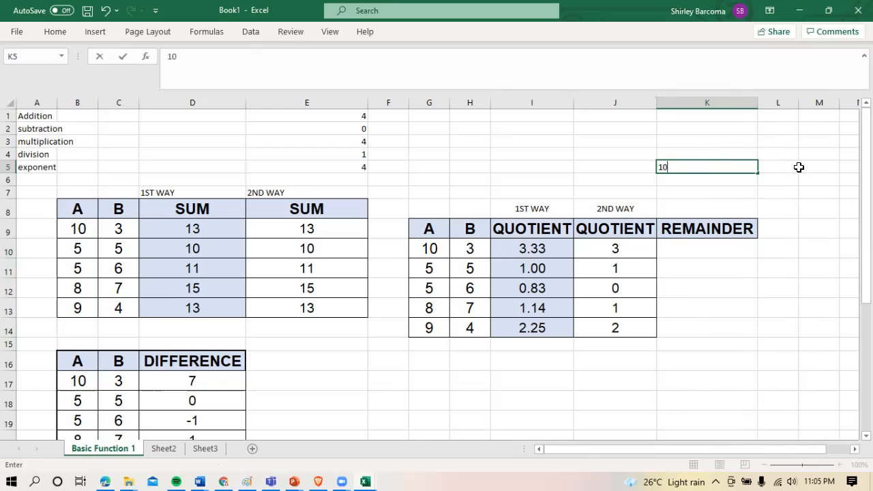
text(%3 = 1)
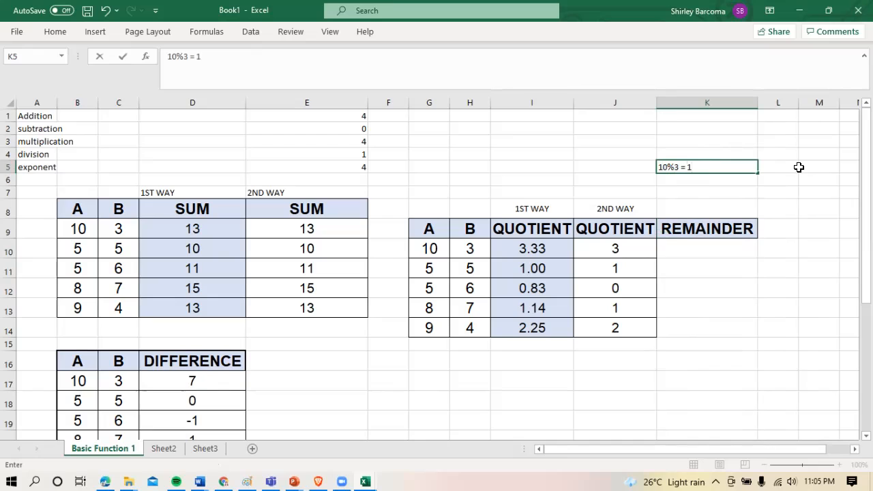
key(Return)
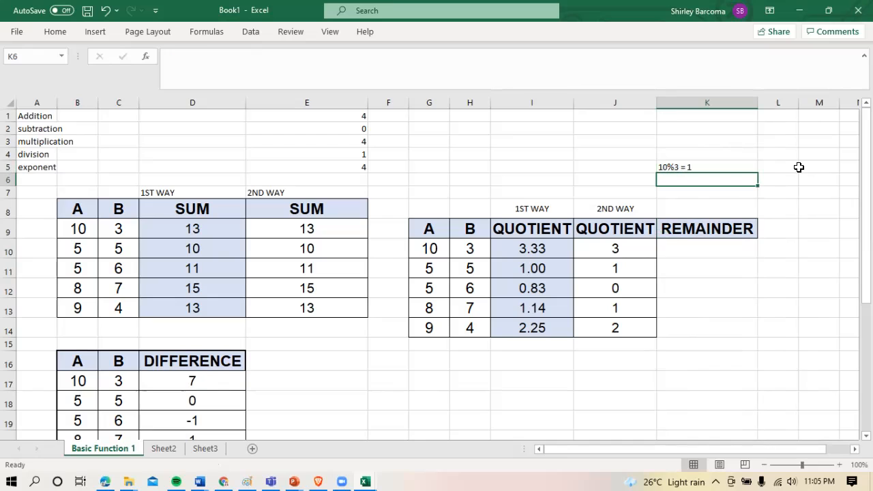
click(672, 168)
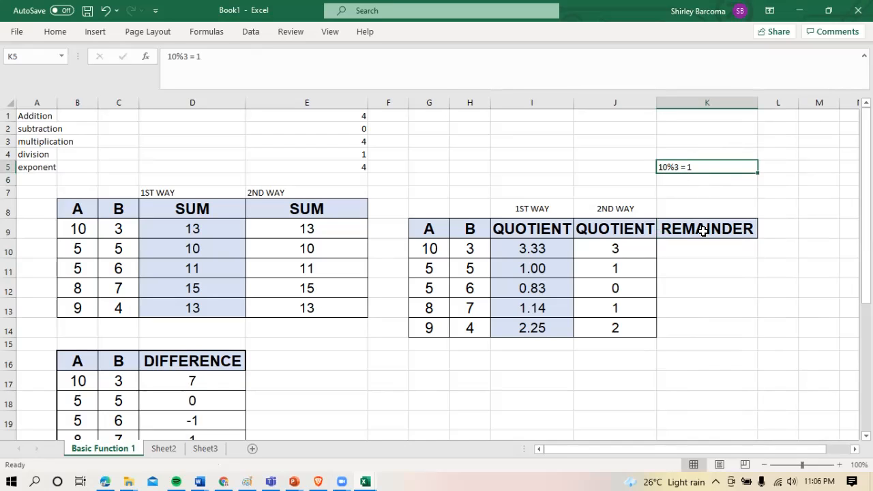
Enter the remainder formula =MOD(G10,H10) in K10 and fill it down to K14
click(709, 250)
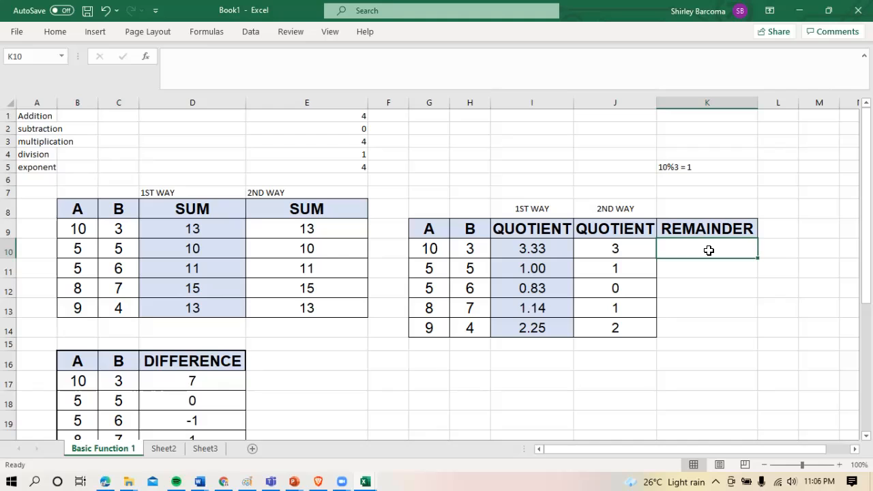
text(=)
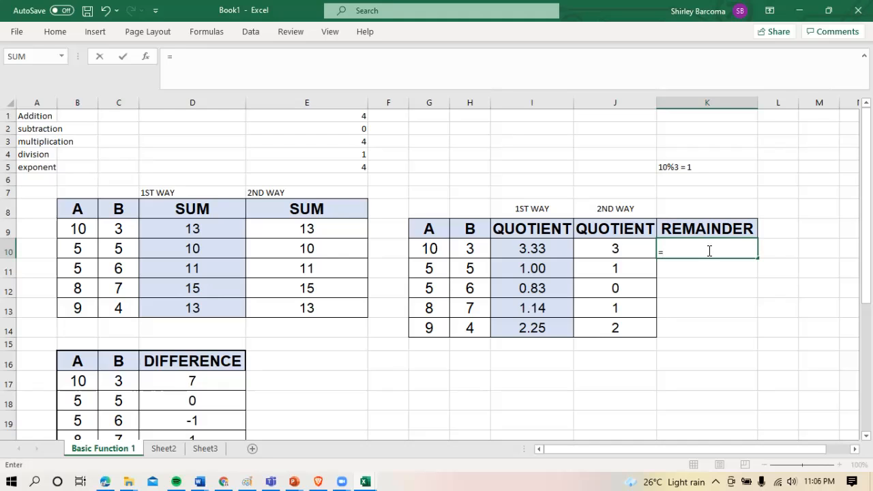
text(MOD)
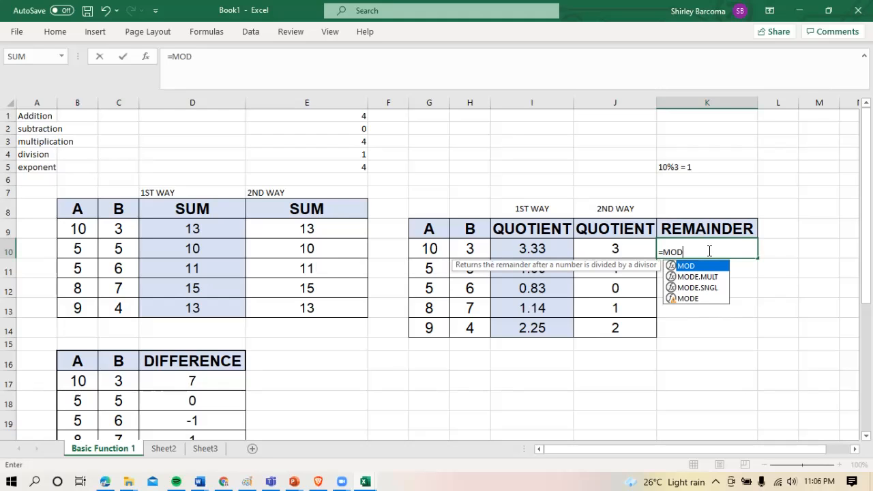
text(()
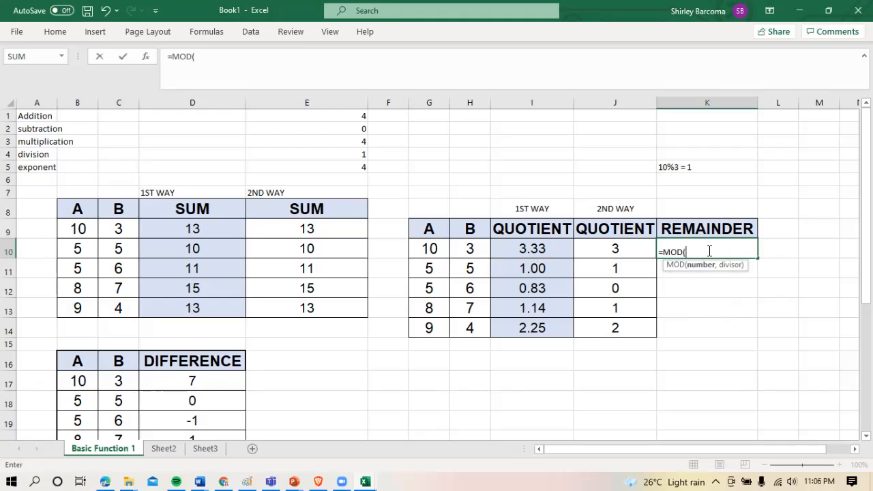
mouse_move(431, 251)
mouse_down()
mouse_move(462, 251)
mouse_move(444, 259)
mouse_up()
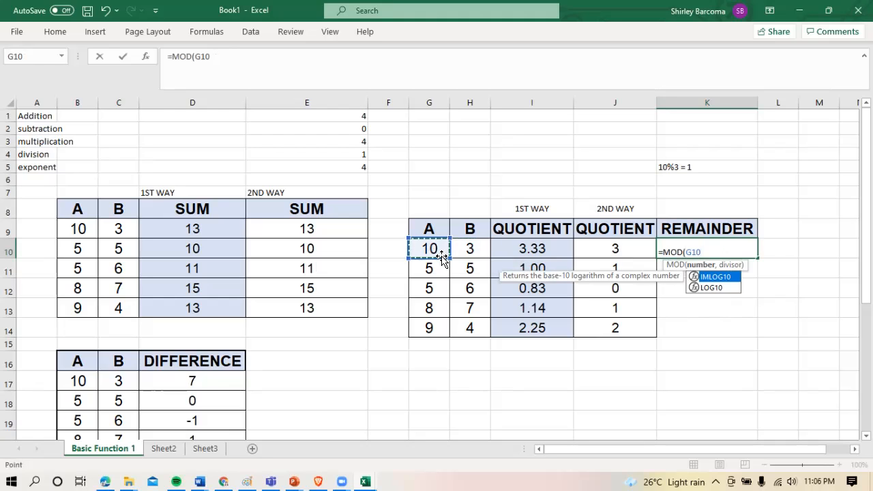
text(,)
click(467, 249)
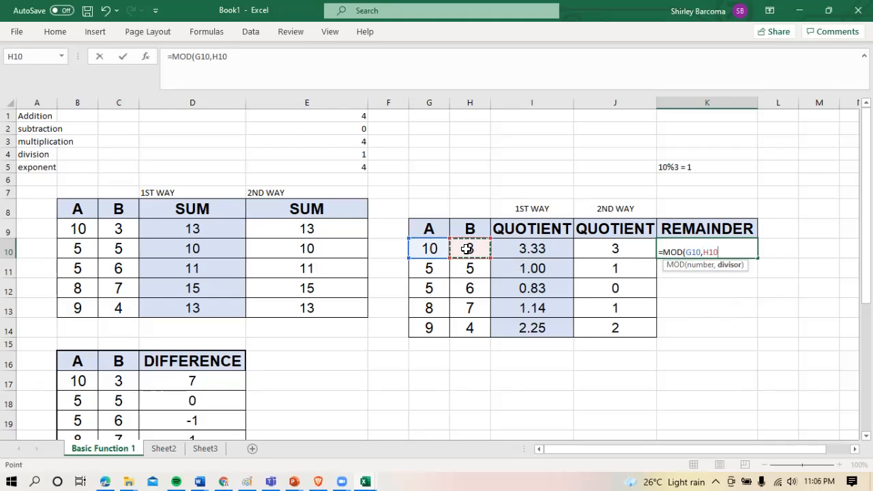
text())
key(Return)
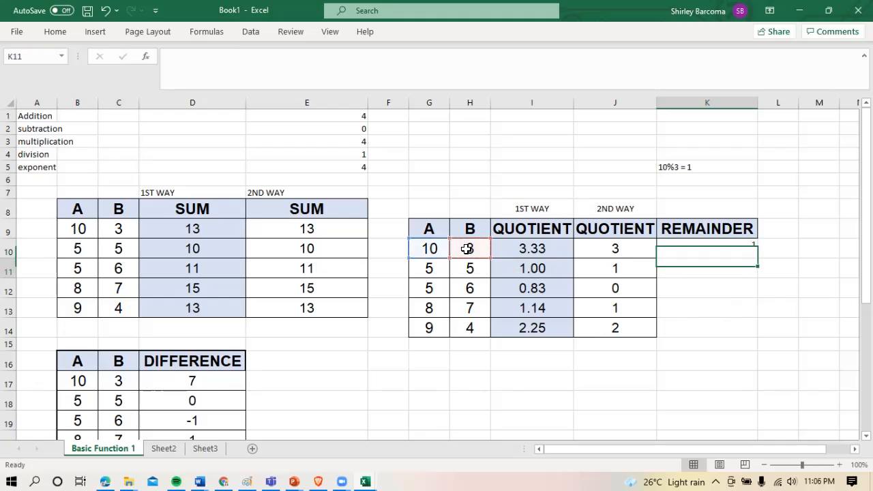
click(688, 253)
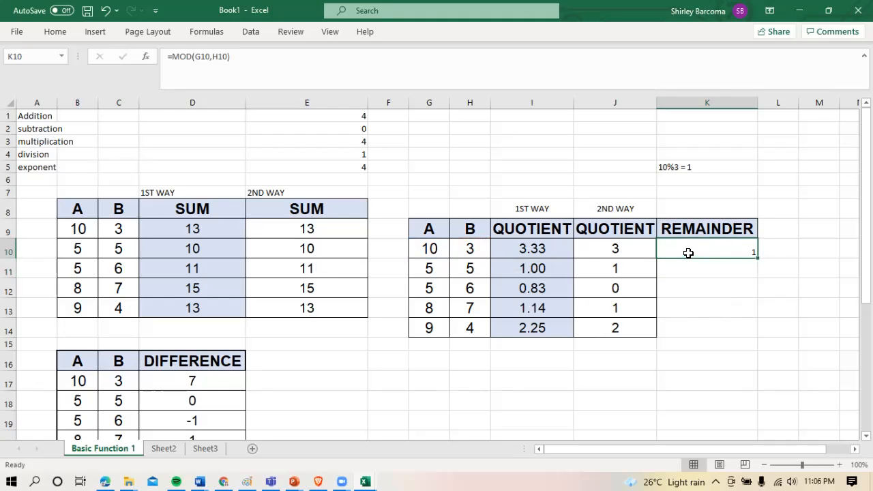
drag(758, 260, 751, 335)
Format the remainders in K10 to K14 as Arial size 16, centered horizontally and vertically
drag(699, 247, 699, 325)
click(56, 31)
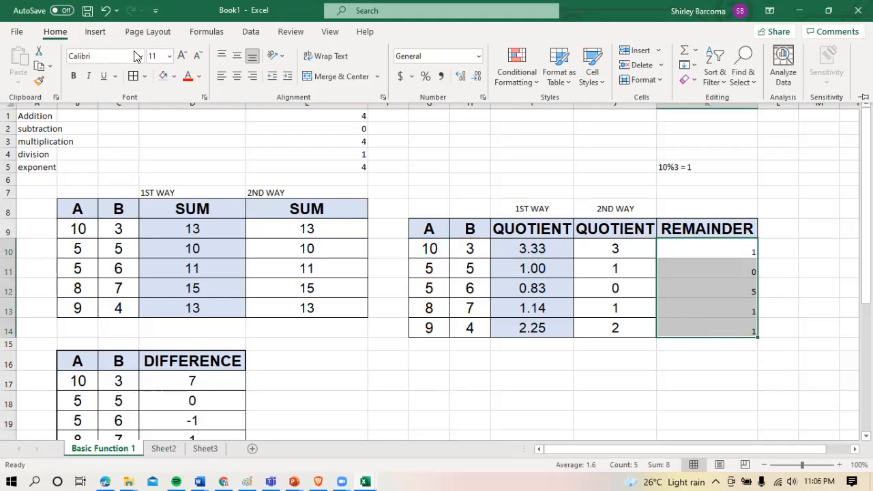
click(169, 56)
click(159, 160)
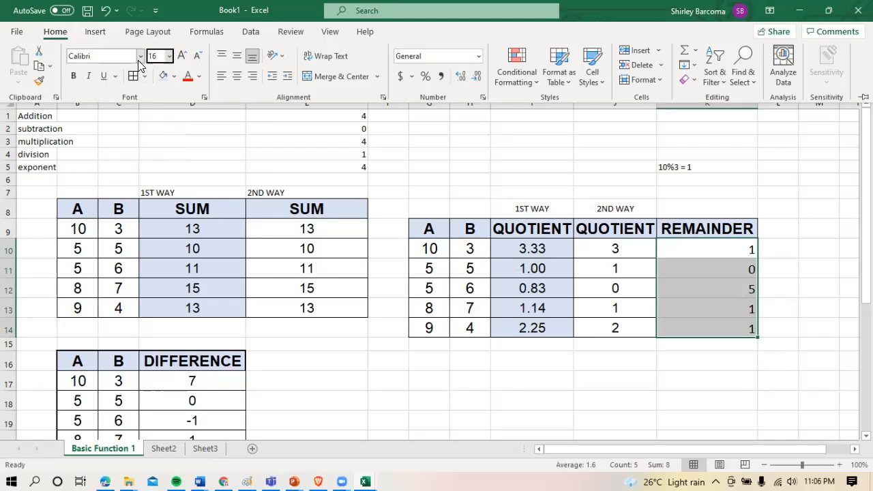
click(140, 55)
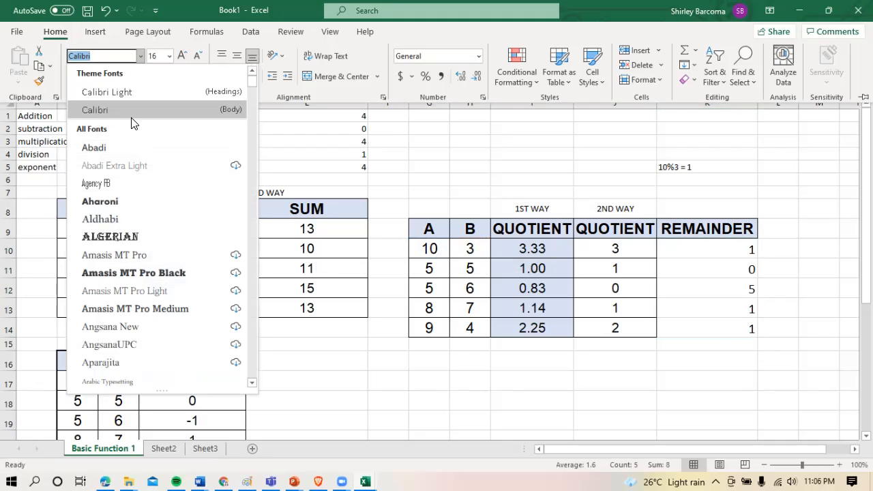
text(Arial)
key(Return)
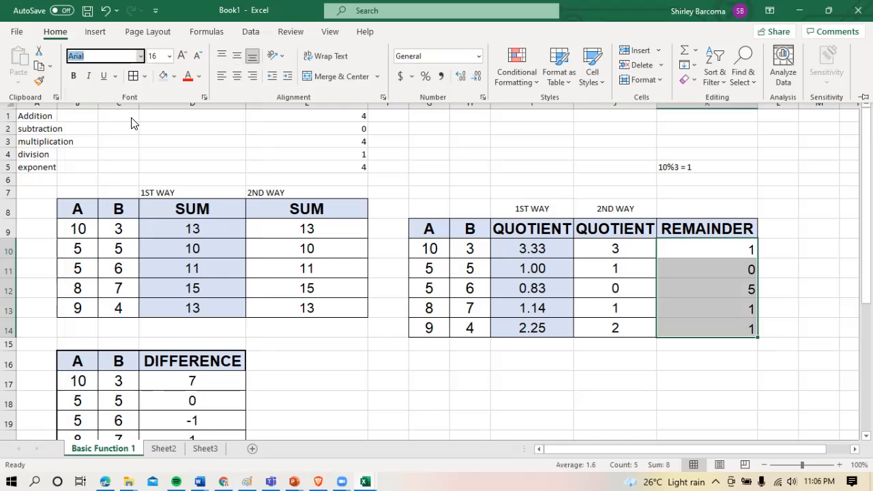
click(236, 76)
click(239, 60)
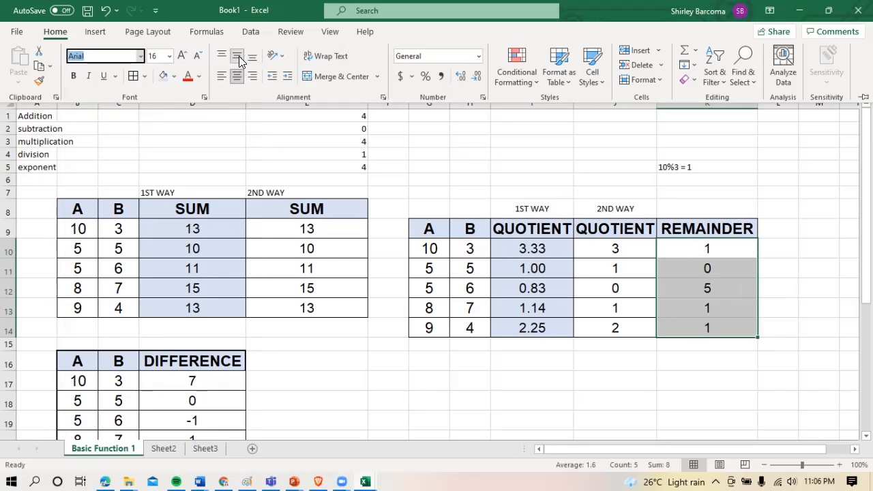
Apply all borders to the remainder cells K10 to K14
click(679, 269)
drag(698, 250, 701, 328)
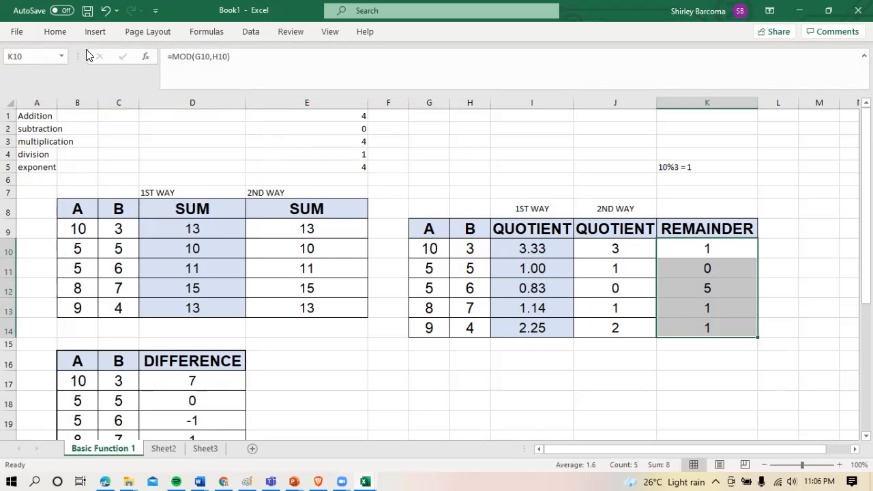
click(62, 34)
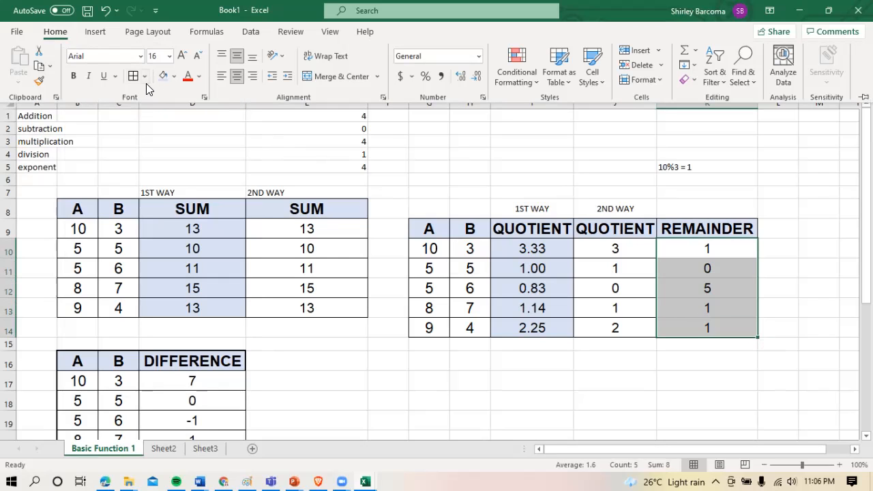
click(133, 77)
click(773, 317)
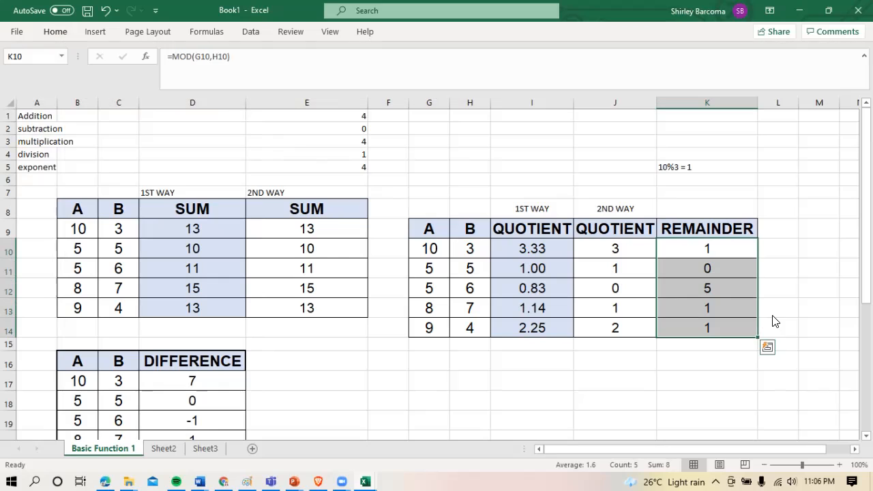
click(677, 256)
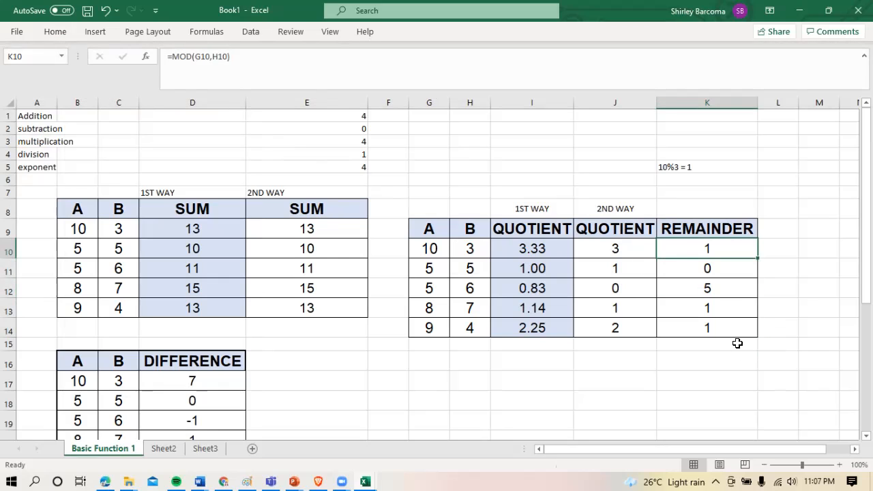
Review the formulas and input values in row 10 of the quotient and remainder table, from K10 back to G10
click(725, 365)
drag(866, 225, 866, 239)
click(719, 236)
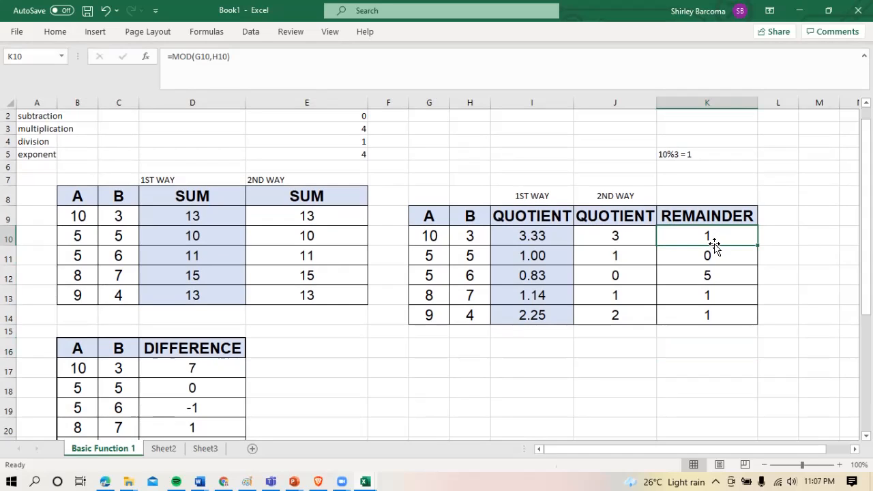
click(637, 238)
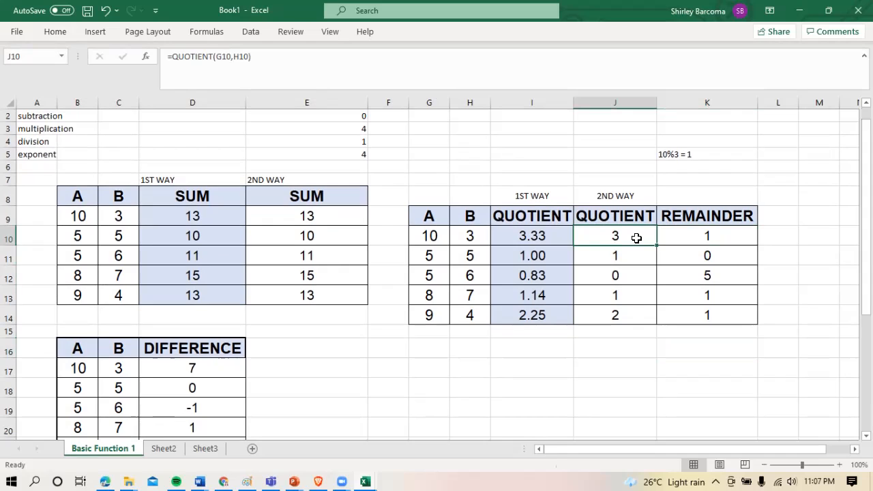
click(553, 237)
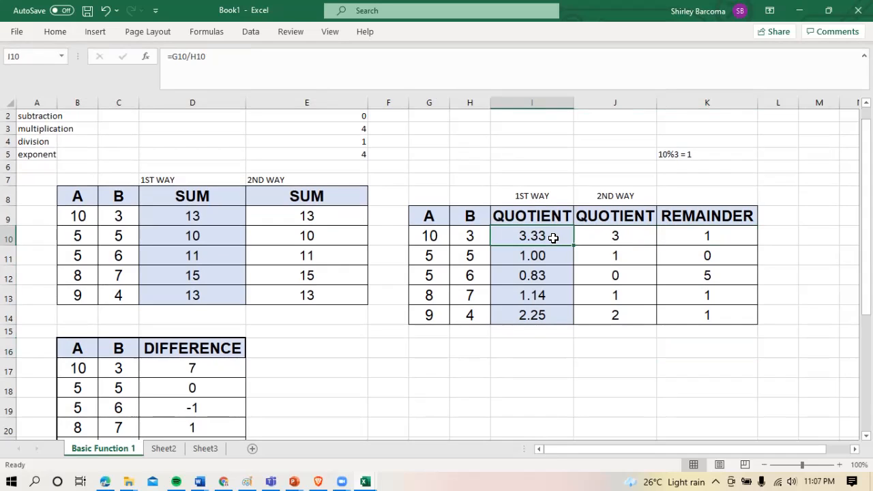
click(426, 235)
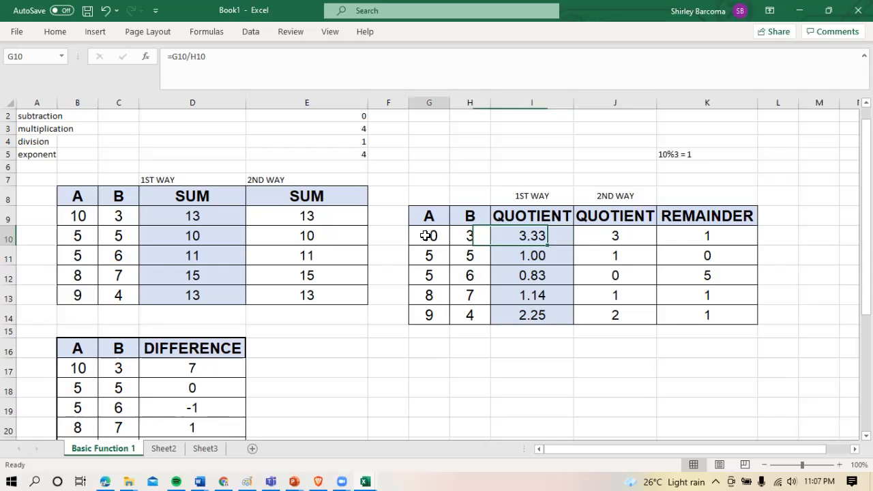
click(476, 239)
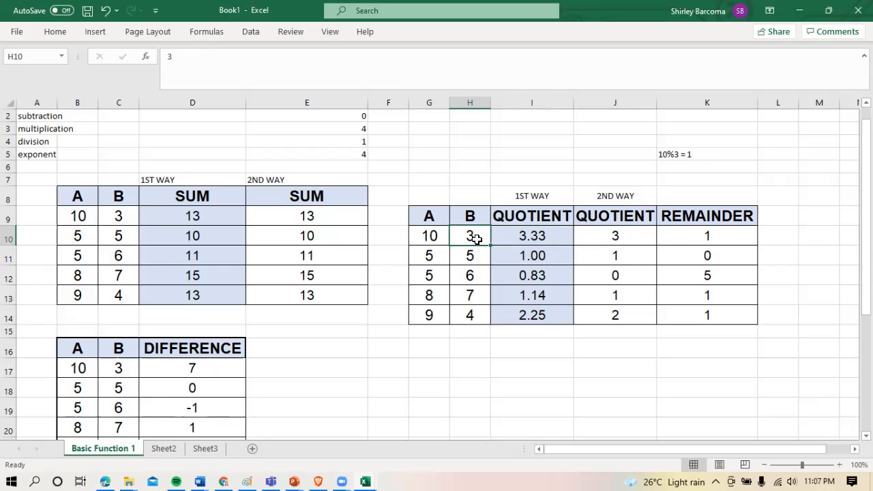
click(689, 349)
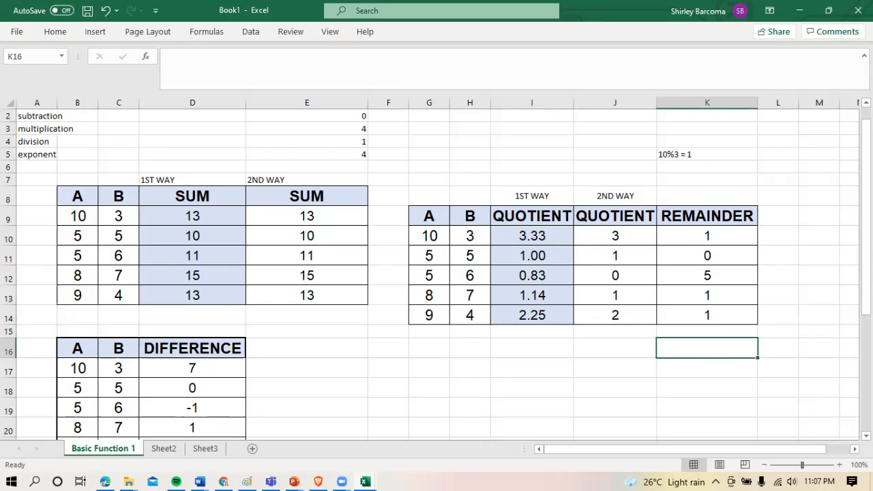
Copy the DIFFERENCE table in B16 to D21 and paste it at G16
drag(866, 204, 866, 303)
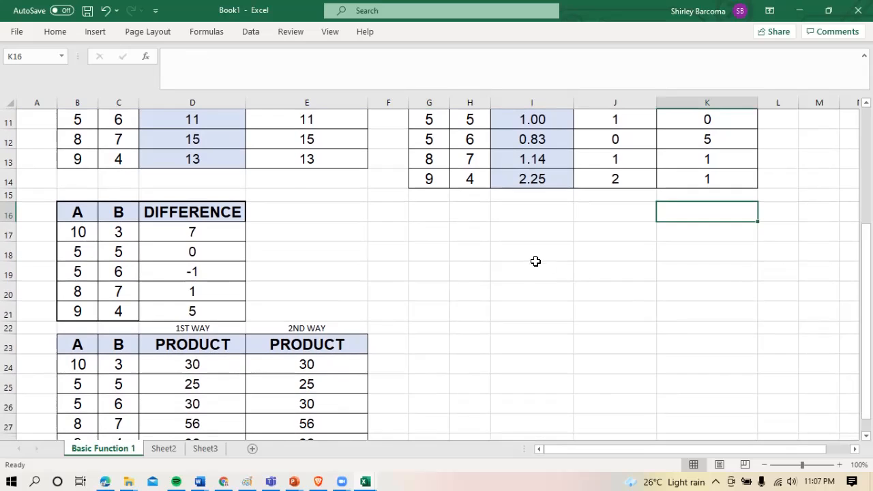
drag(91, 216, 208, 312)
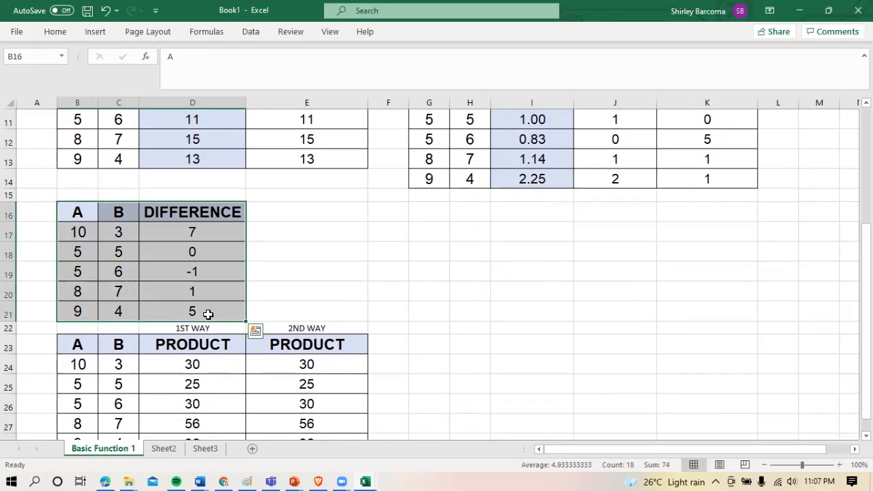
key(ctrl+c)
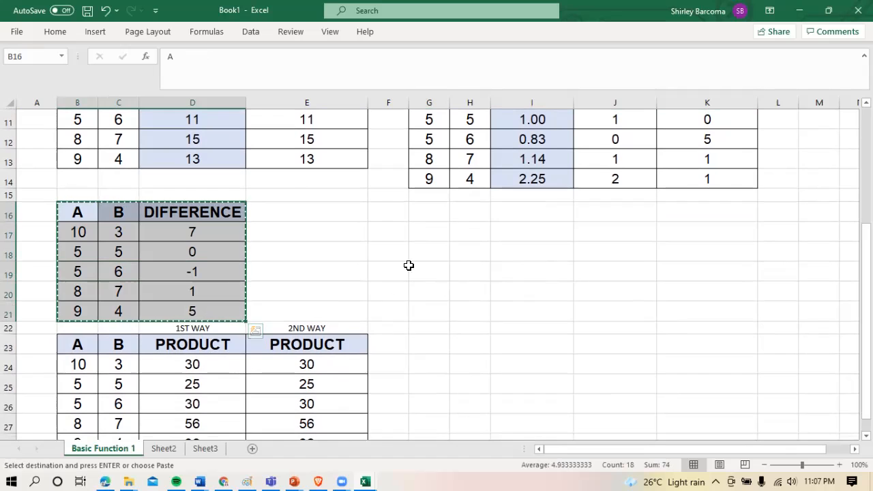
click(435, 219)
key(ctrl+v)
Rename the headers in G16 to I16 as NUMBER, POWER and RESULTS, and autofit the widths of columns G and H
click(435, 215)
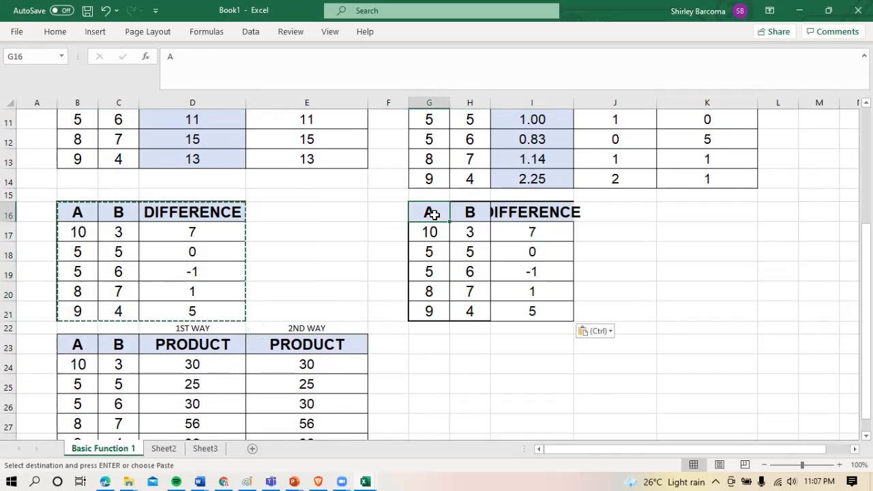
text(NUMBER)
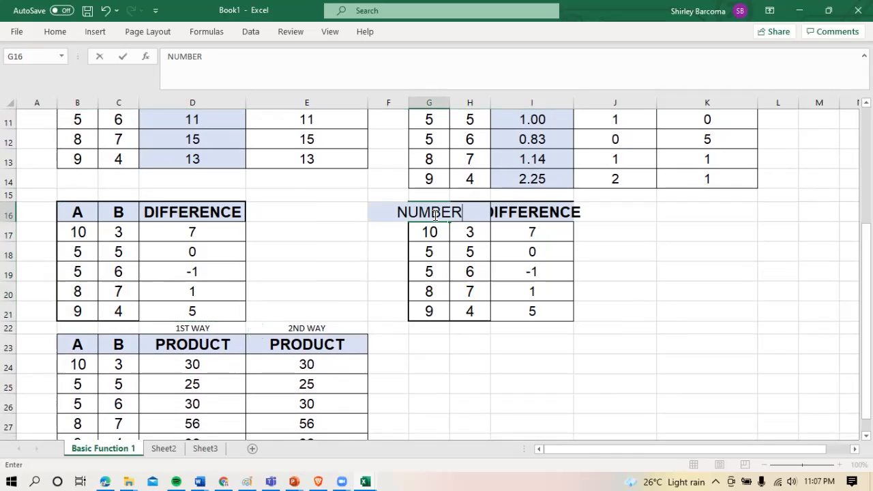
key(Tab)
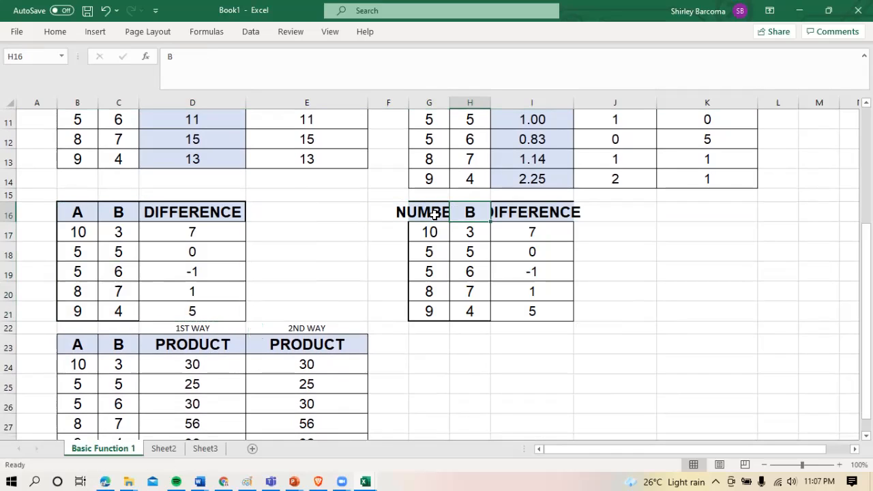
text(POWER)
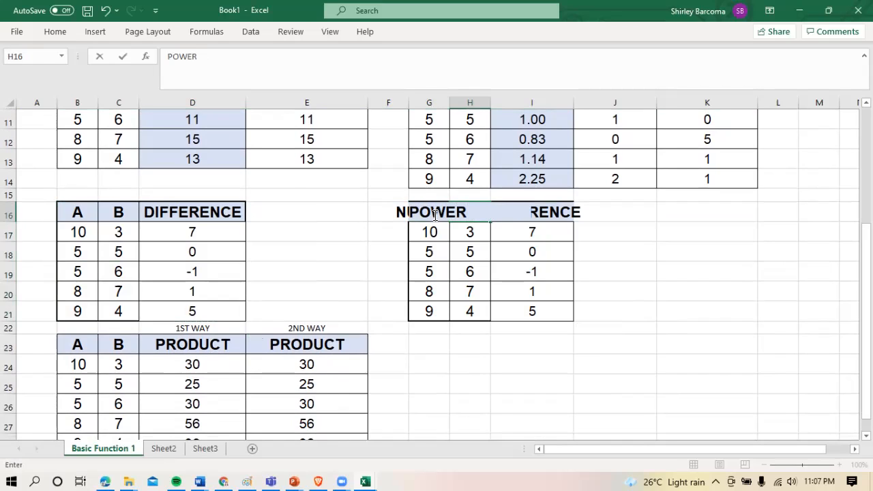
key(Tab)
text(RESULTS)
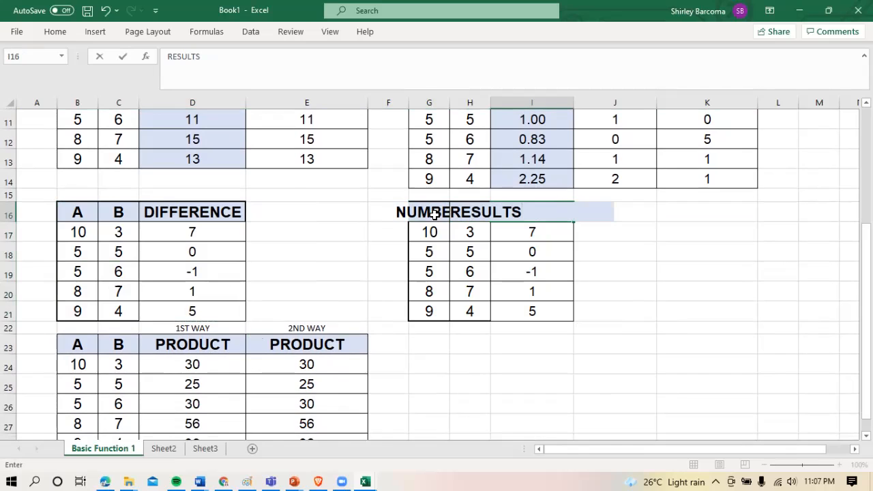
key(Return)
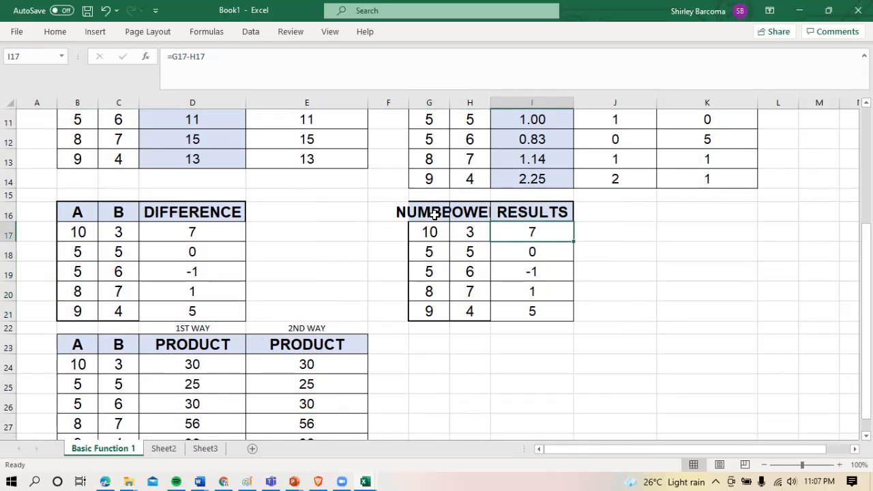
double_click(490, 101)
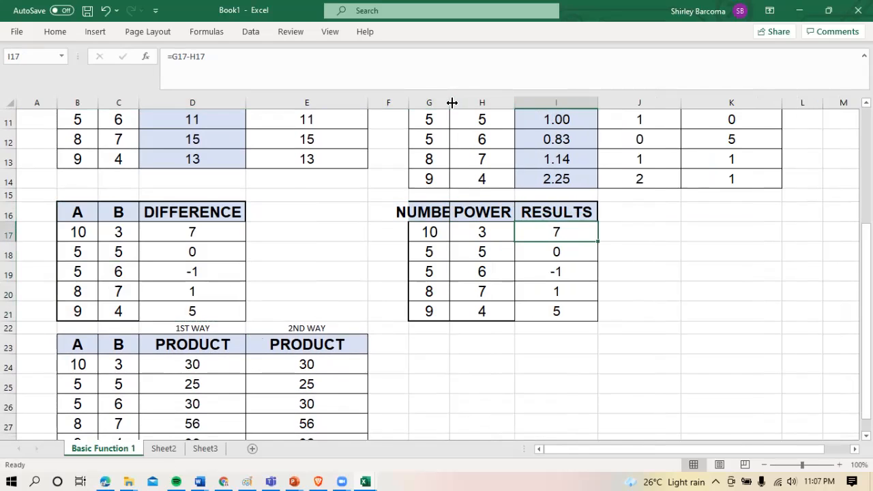
double_click(450, 102)
Clear the copied subtraction formulas from the RESULTS cells I17 to I21
click(558, 255)
drag(581, 230, 602, 313)
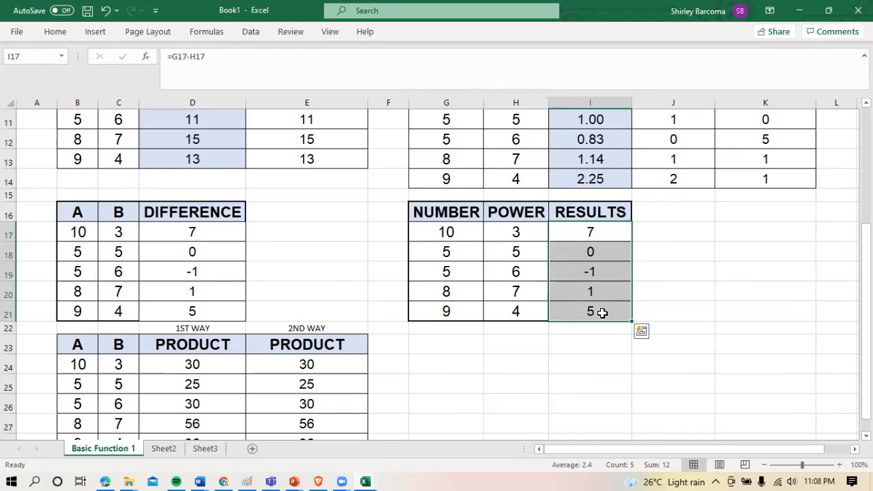
key(Delete)
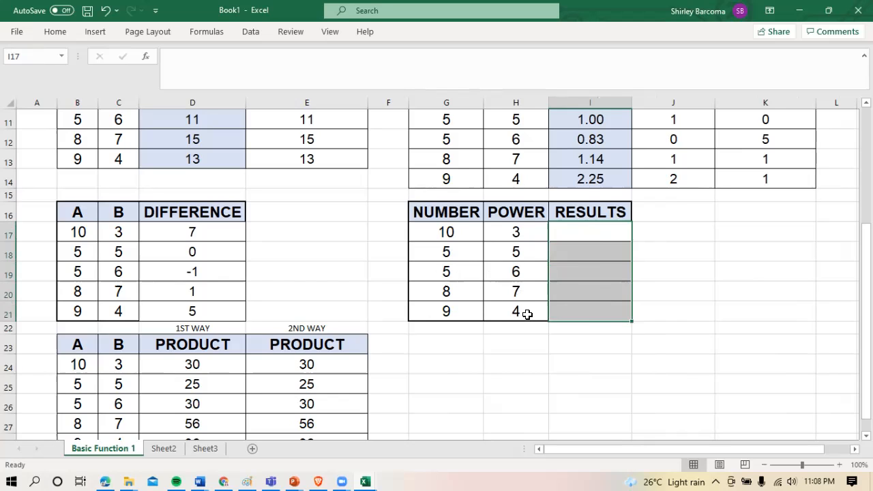
Enter the exponent formula =G17^H17 in I17 and fill it down to I21
click(591, 236)
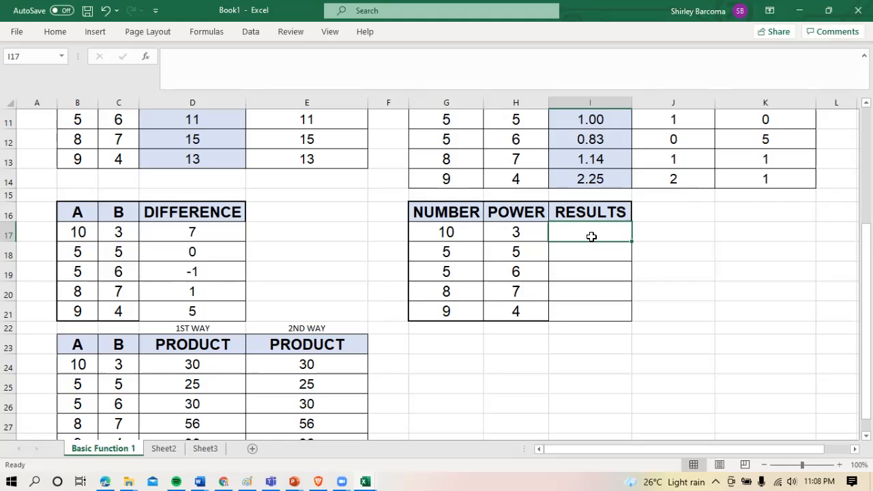
text(=)
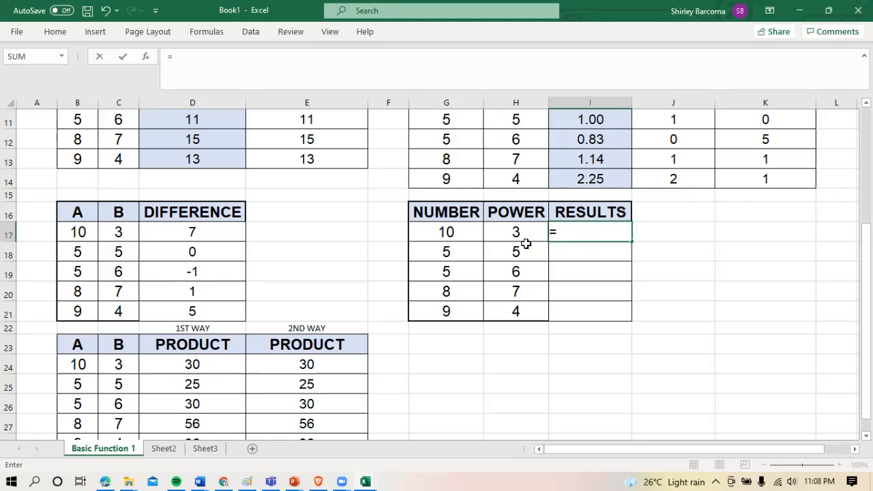
click(463, 232)
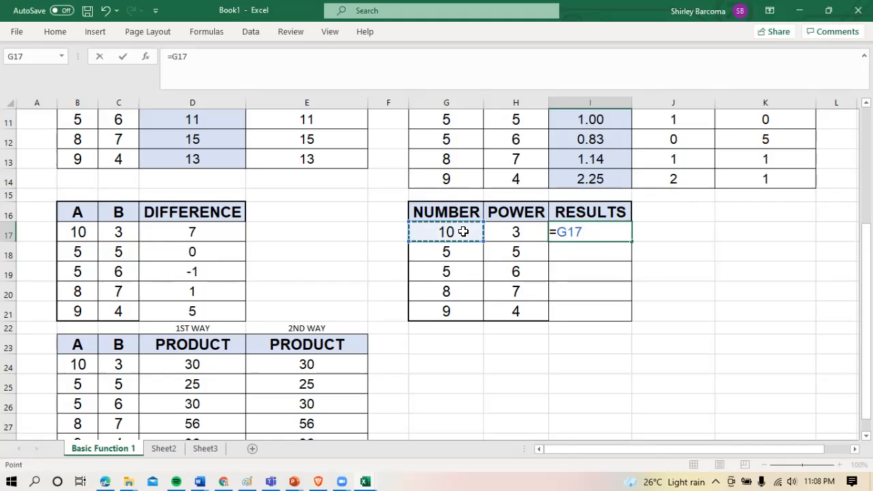
text(^)
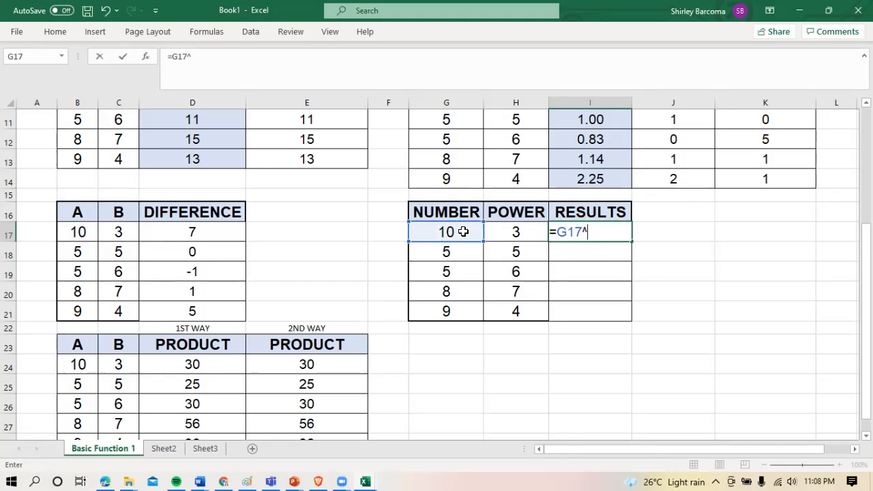
click(502, 234)
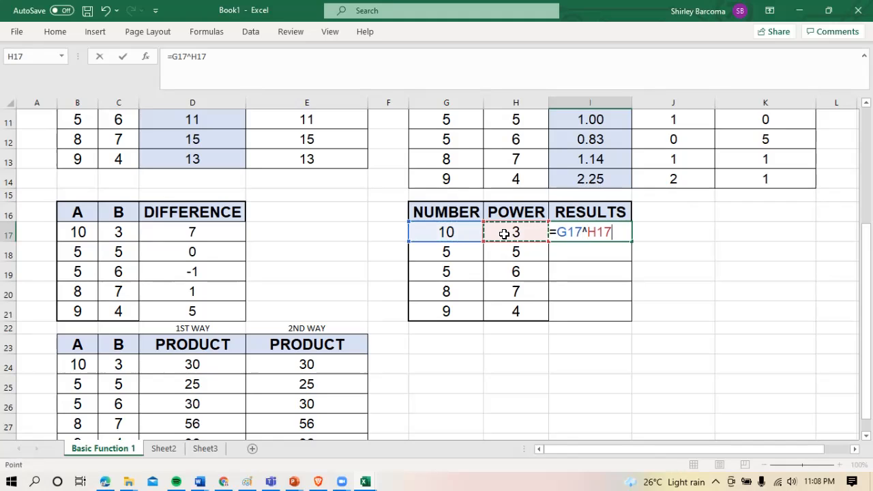
key(Return)
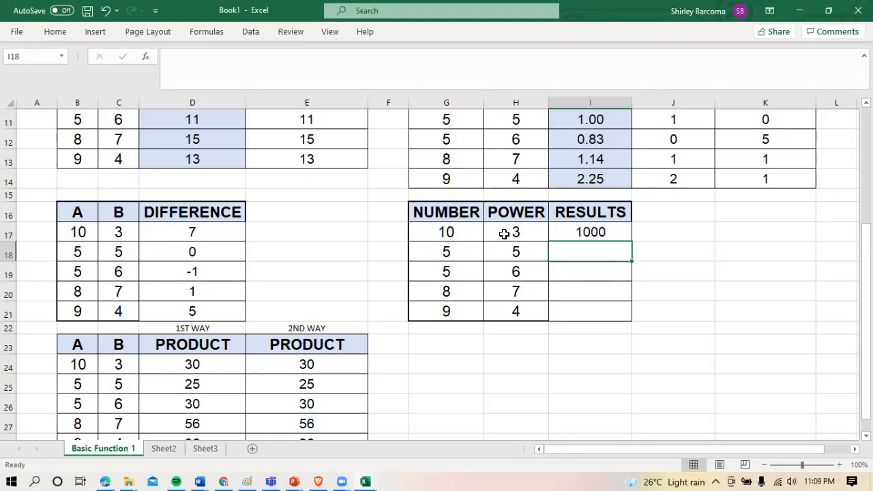
click(591, 230)
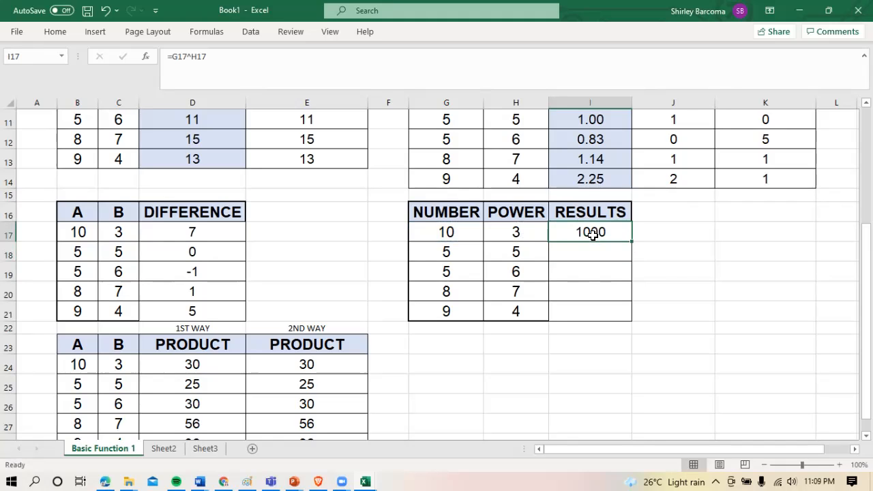
drag(630, 240, 631, 320)
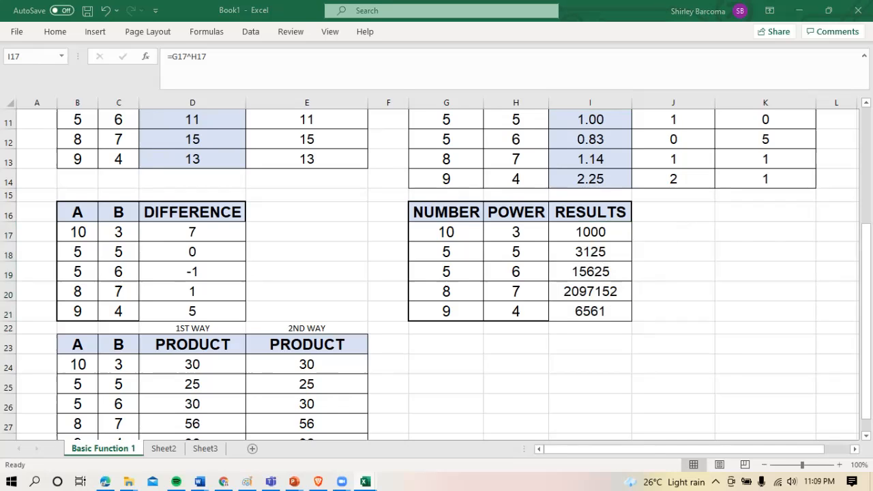
Fill the RESULTS header from I16 across to J16 to start a second results column
click(668, 232)
click(616, 212)
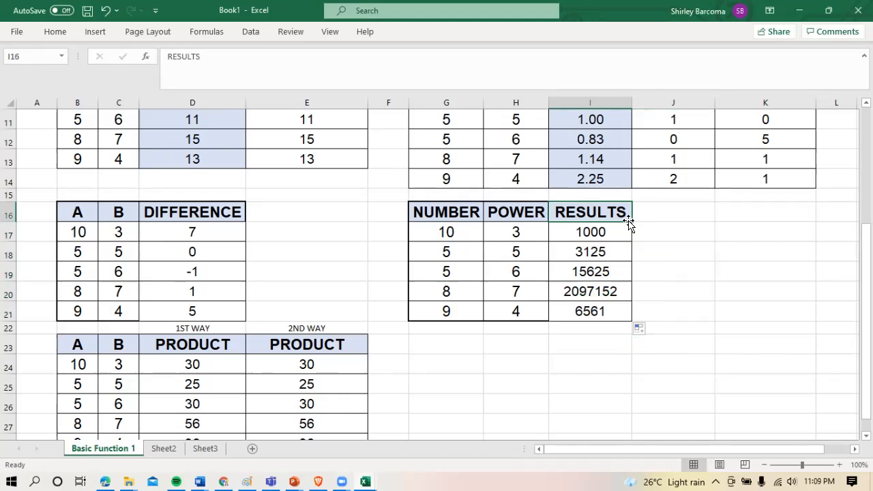
drag(629, 222, 681, 226)
Enter the formula =POWER(G17,H17) in J17 under the second RESULTS header
click(680, 238)
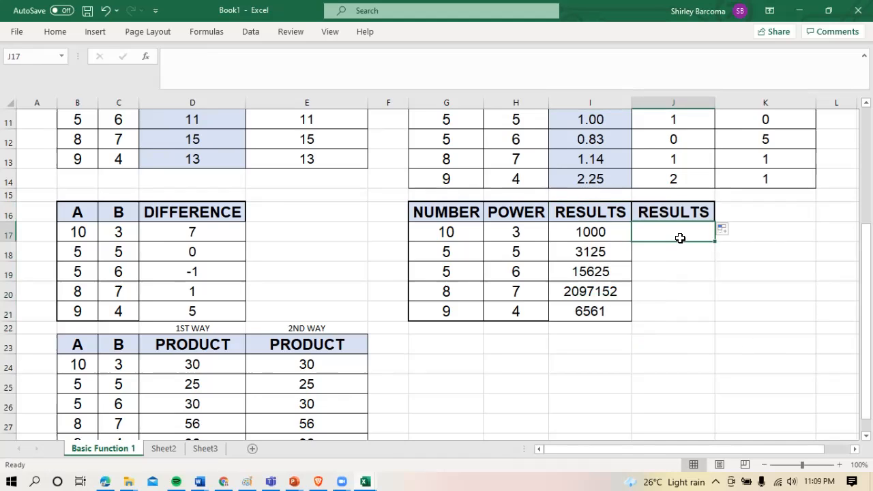
text(=)
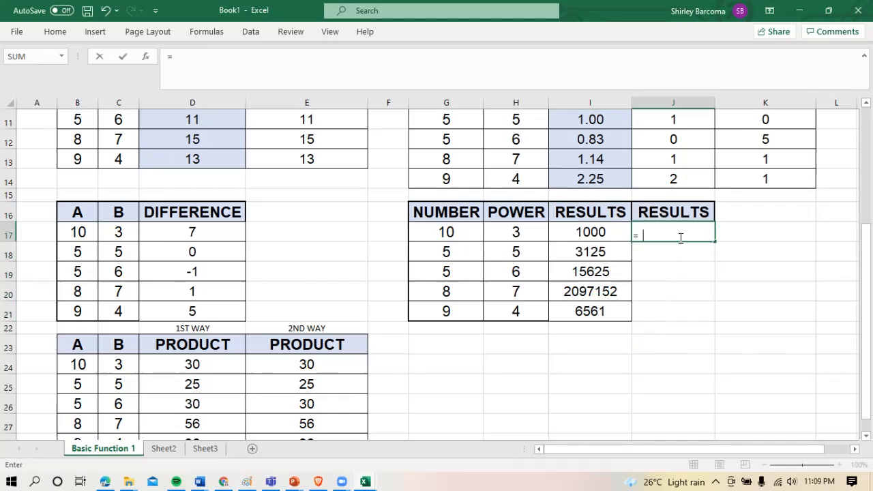
text(POWER)
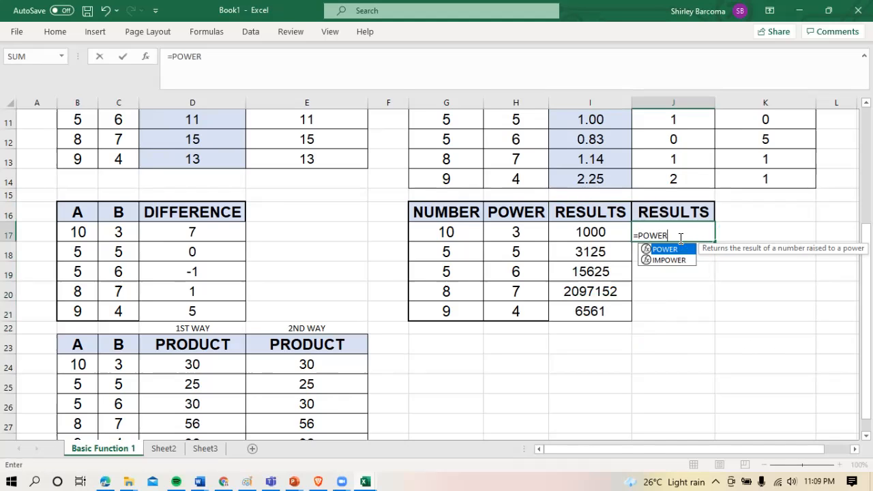
text(()
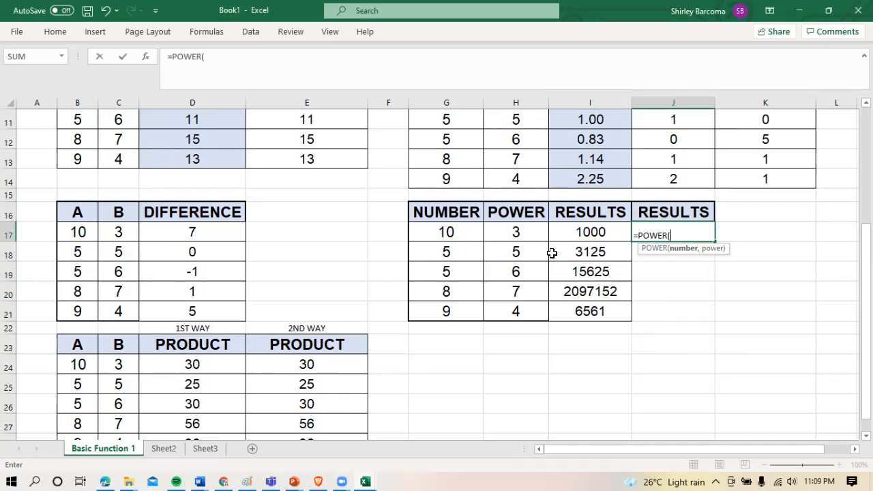
click(469, 234)
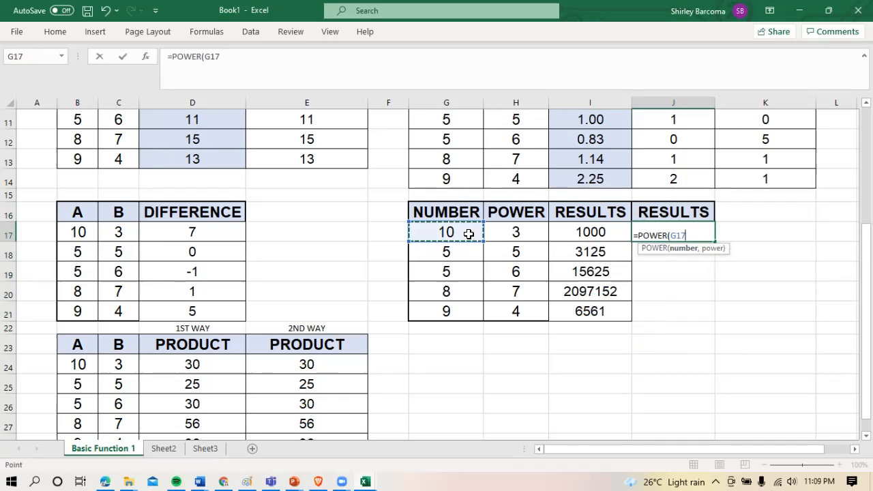
text(,)
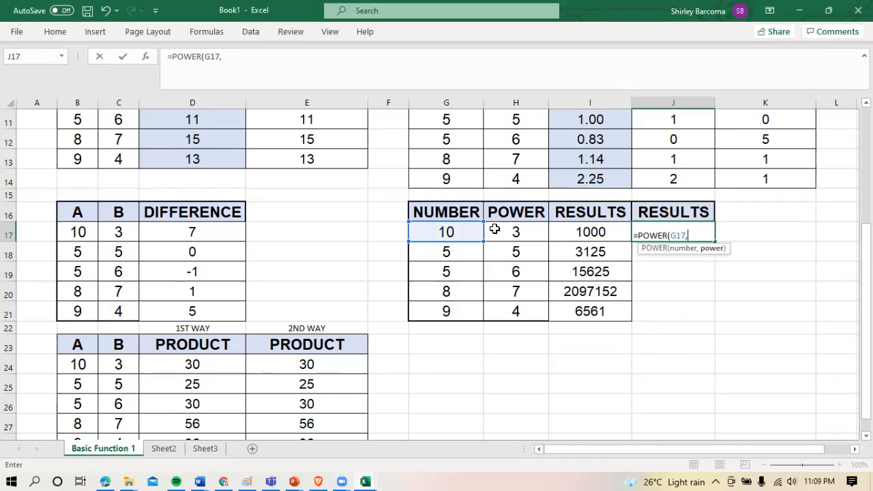
click(499, 227)
text())
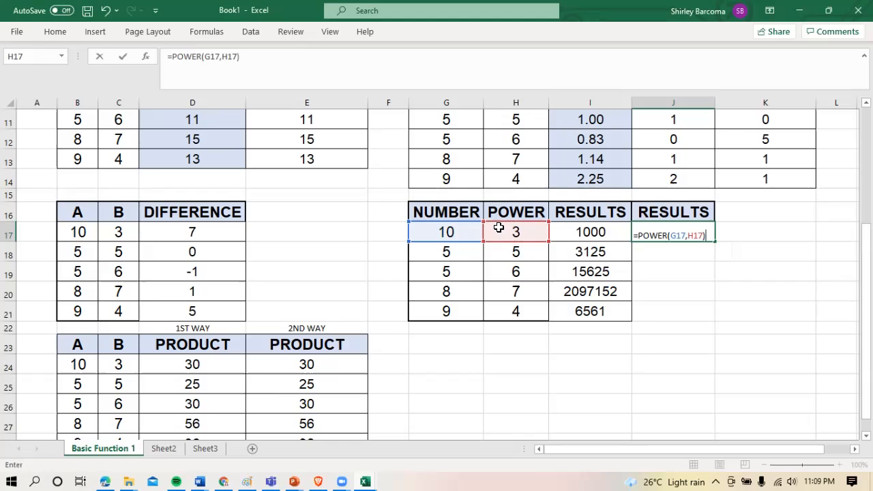
key(Return)
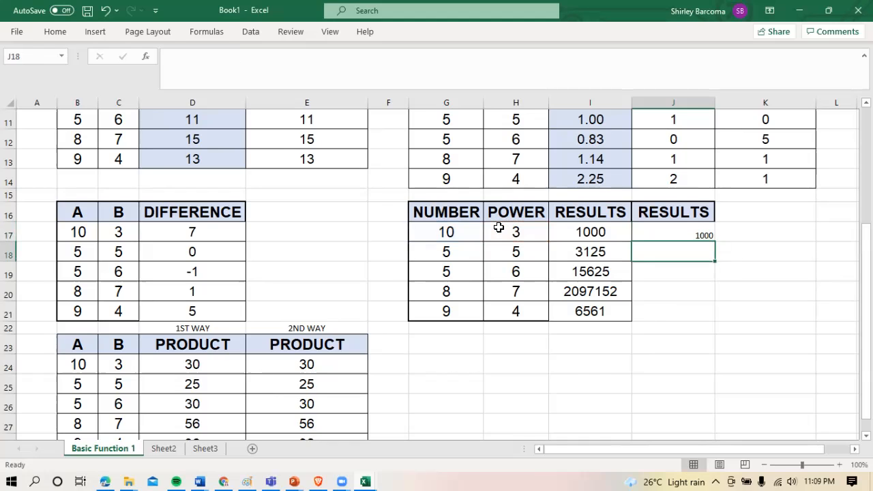
Fill the POWER formula from J17 down to J21
click(686, 236)
drag(715, 241, 705, 322)
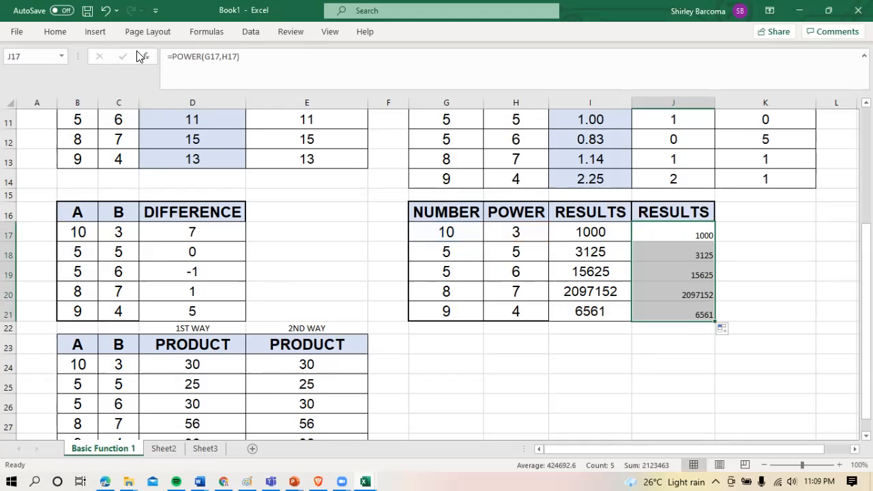
Format the results in J17 to J21 as 16-point Arial, centred horizontally and vertically
click(58, 32)
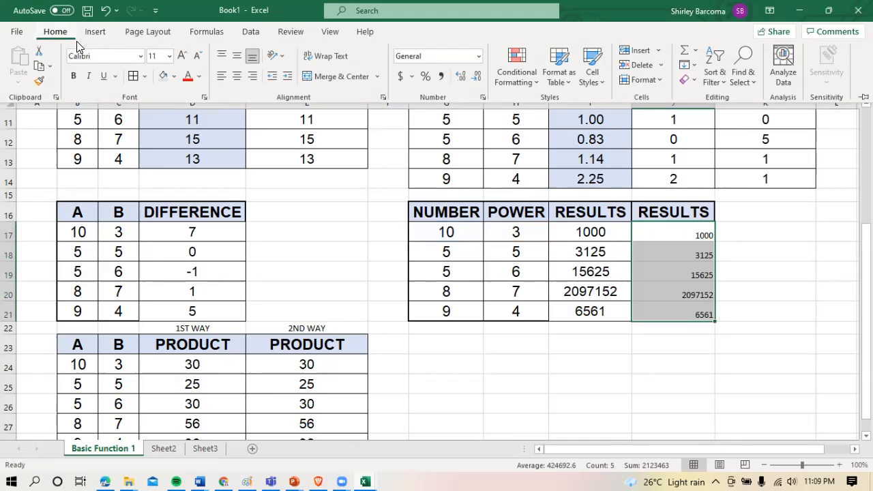
click(162, 57)
text(16)
key(Return)
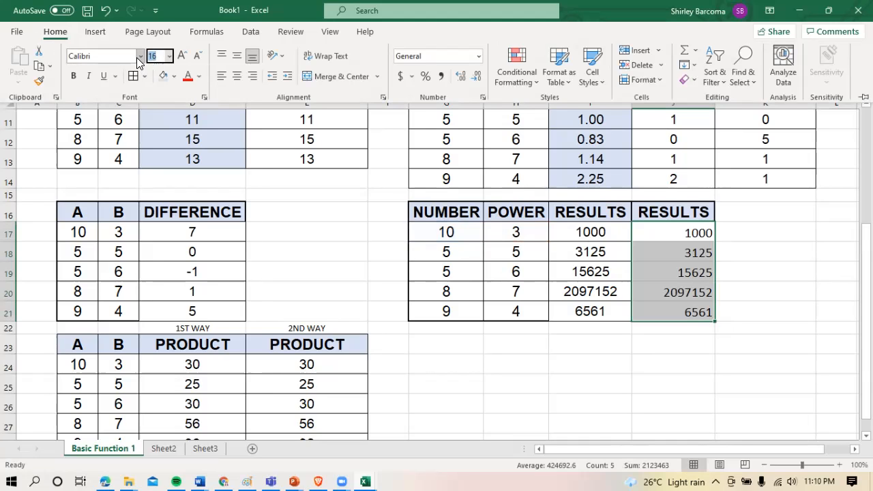
click(137, 57)
text(Arial)
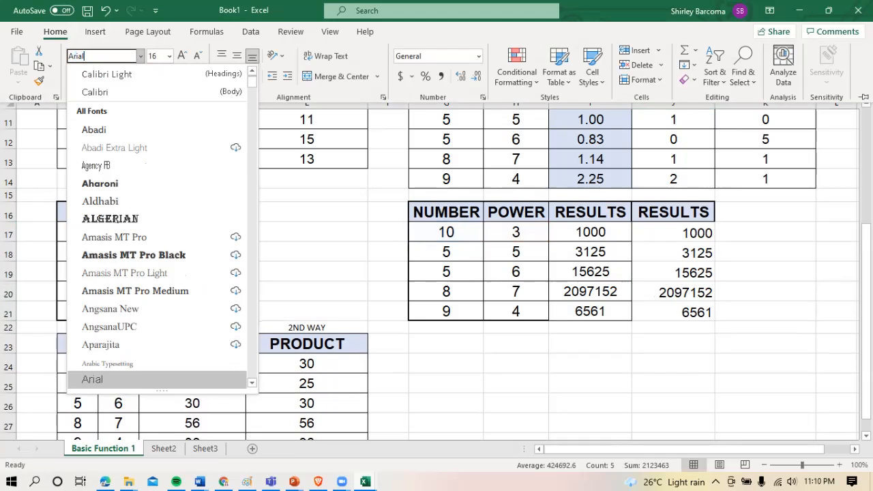
key(Return)
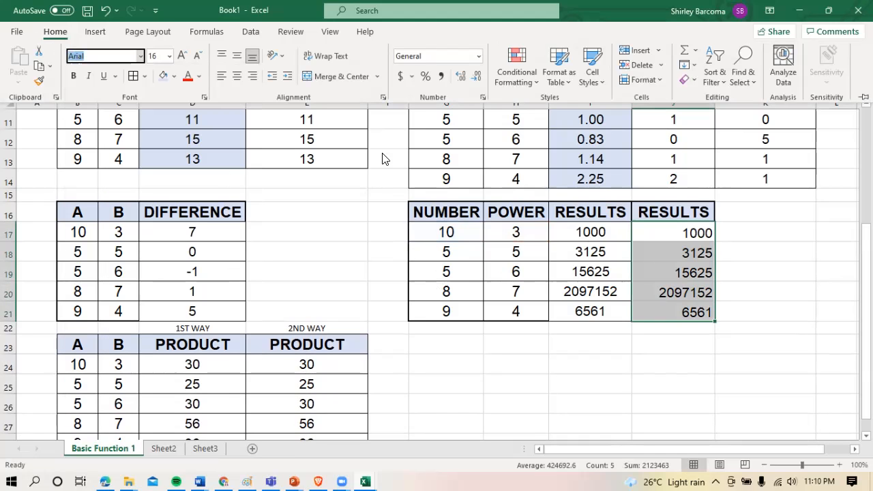
click(237, 55)
click(237, 75)
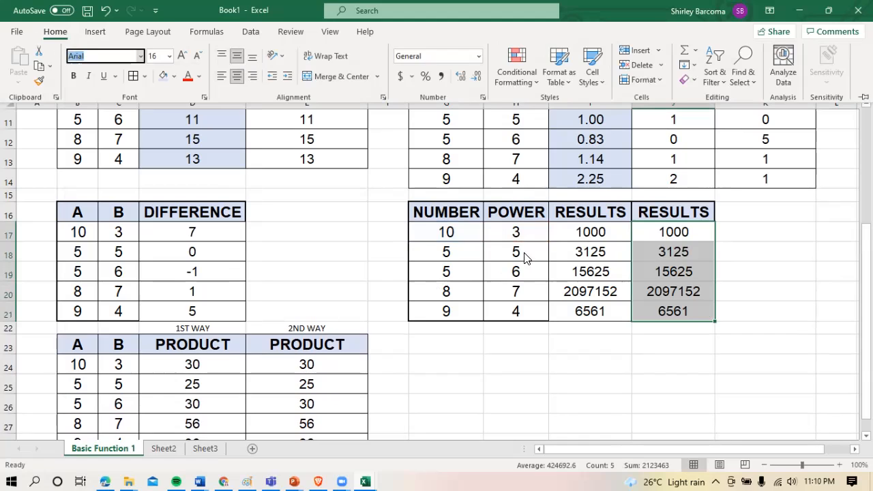
Check the formulas in J17 and I17, and add borders to cells J17 to J21
click(671, 232)
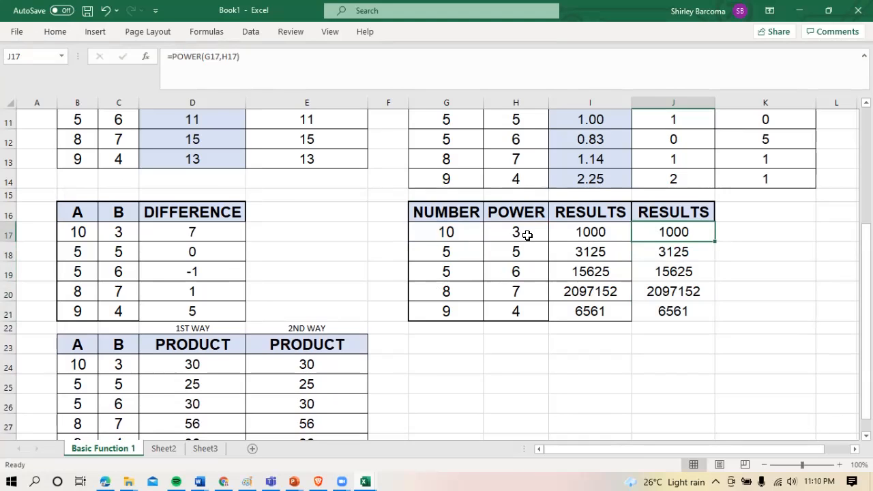
click(597, 234)
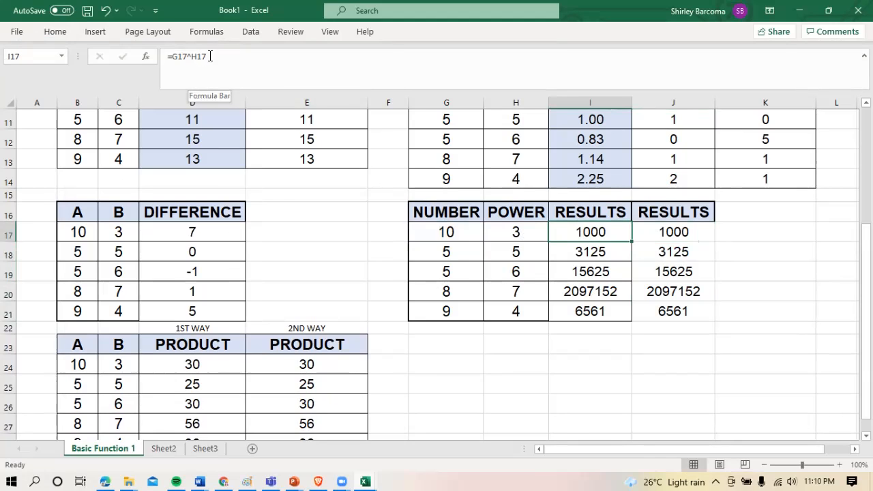
click(715, 299)
key(Down)
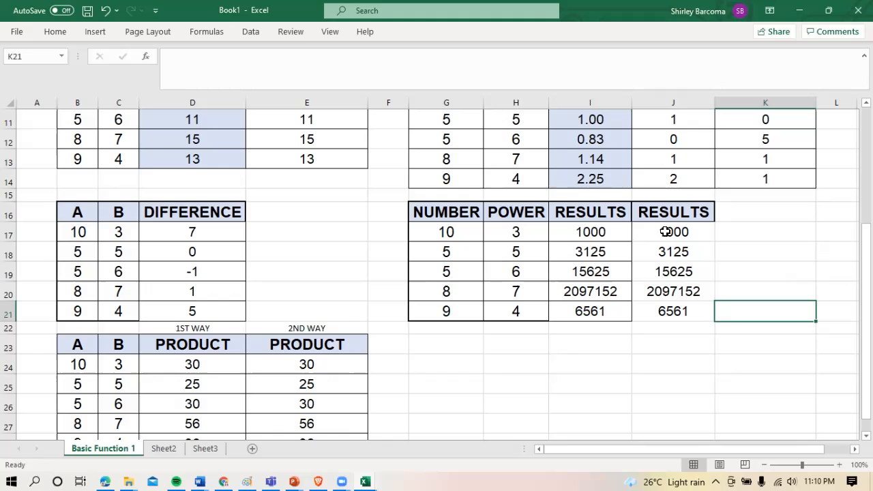
drag(667, 232, 673, 312)
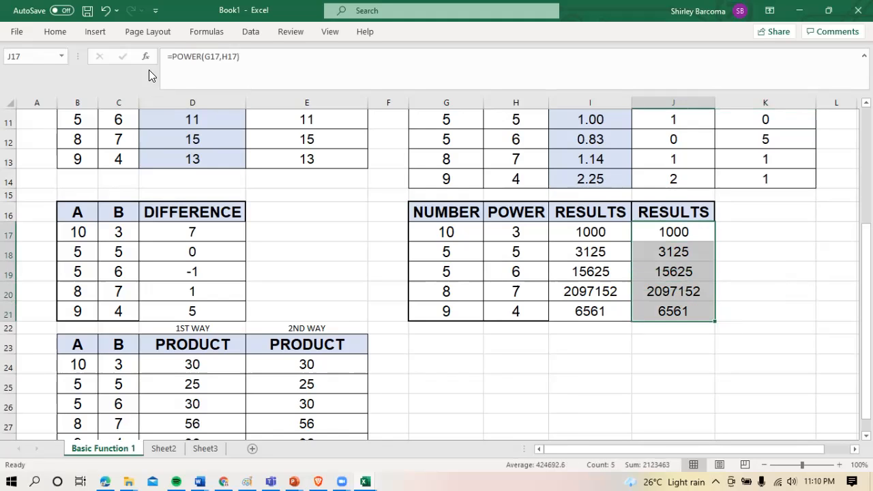
click(65, 32)
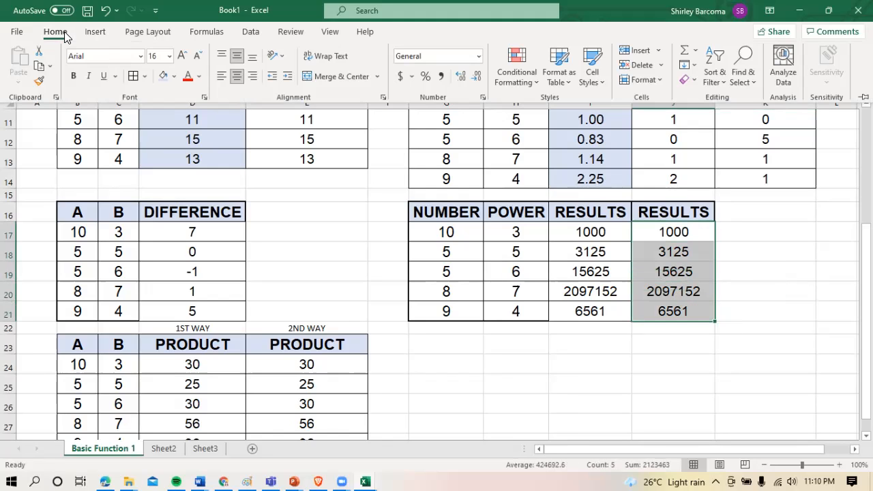
click(137, 76)
click(616, 350)
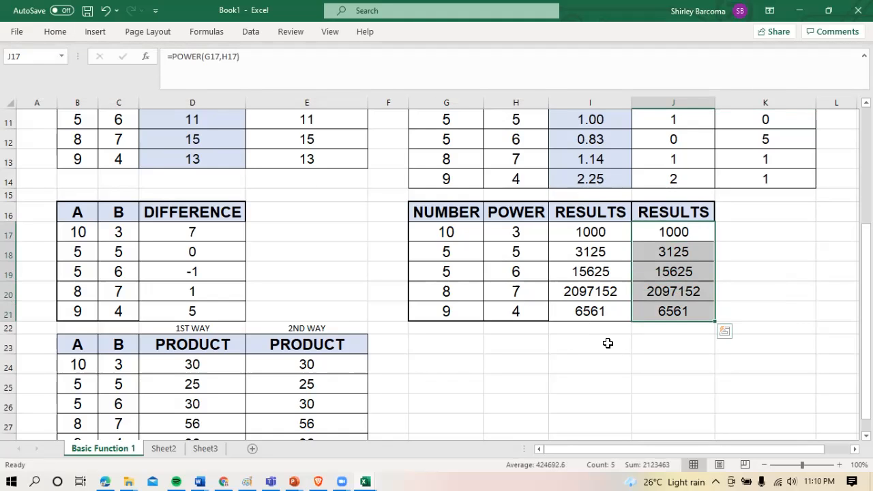
Switch to Sheet2 and format cell B2 in 16-point Arial
drag(867, 234, 867, 245)
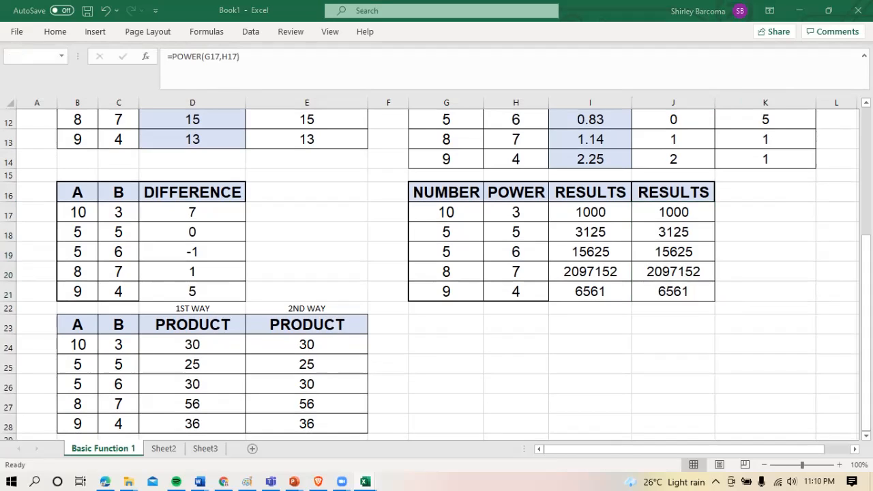
drag(867, 390, 867, 366)
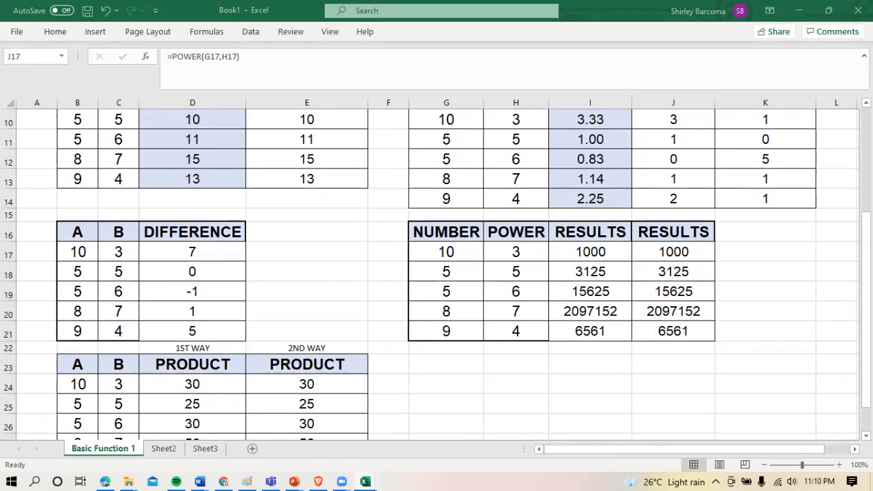
click(161, 442)
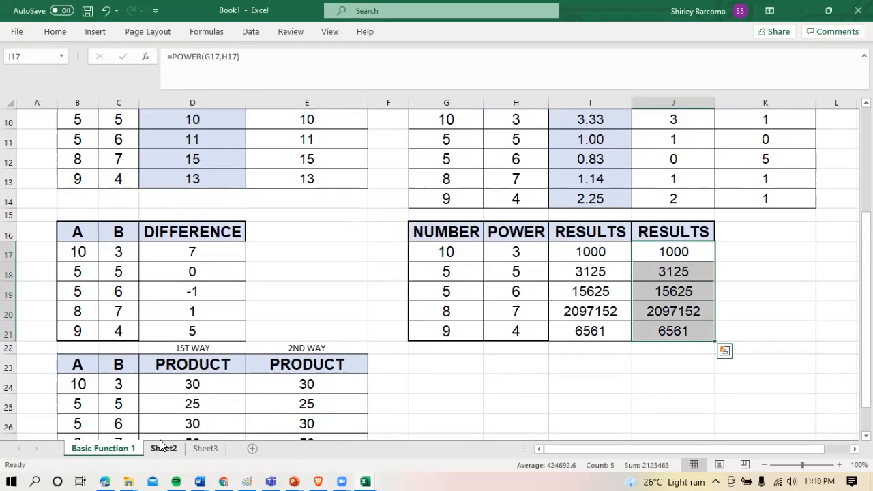
click(162, 447)
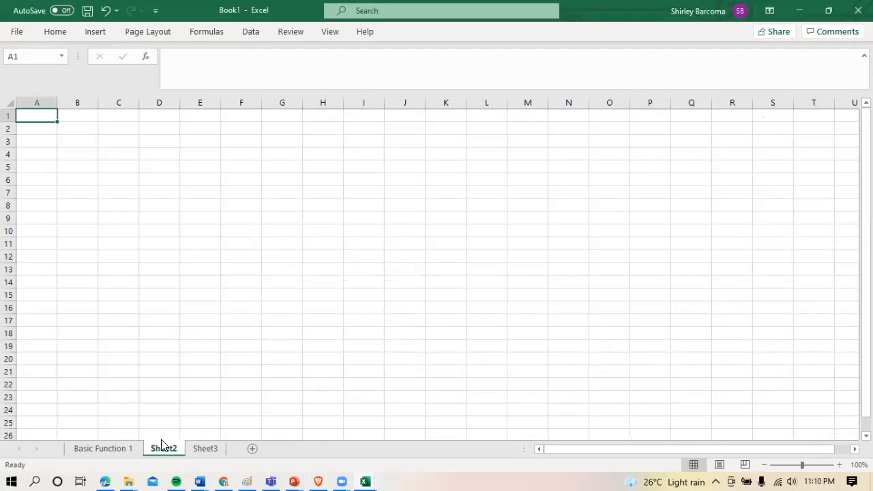
click(85, 131)
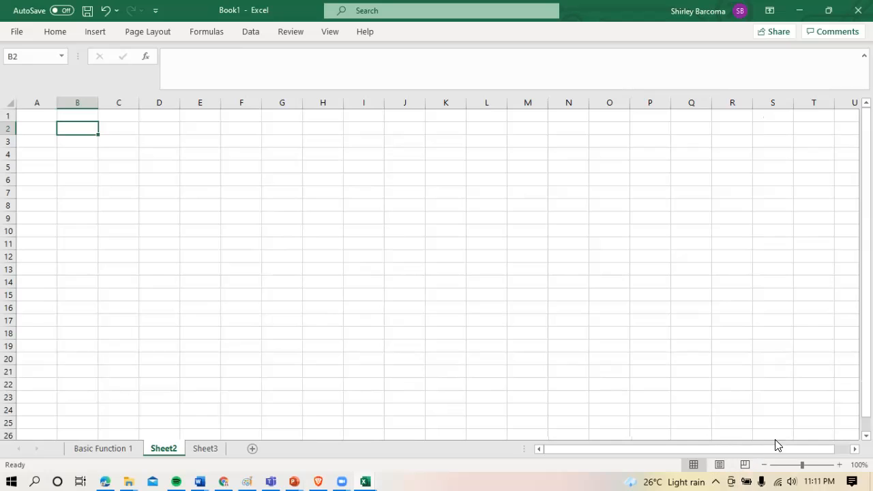
click(840, 465)
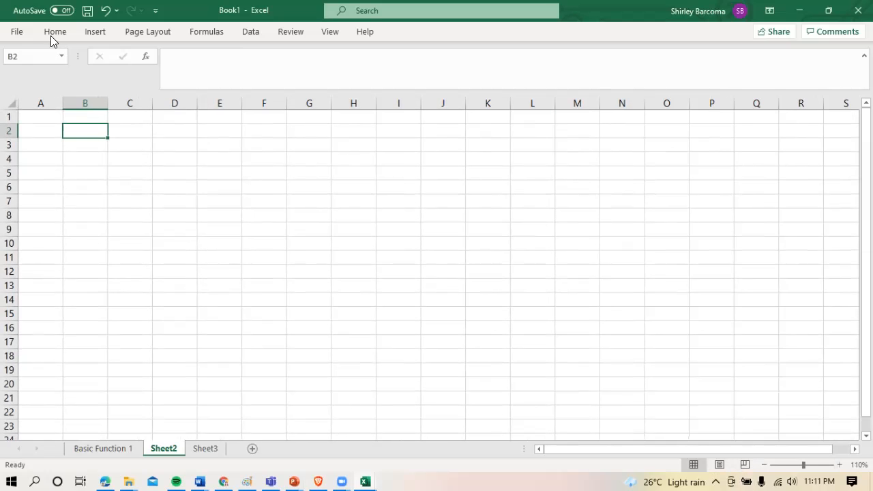
click(52, 34)
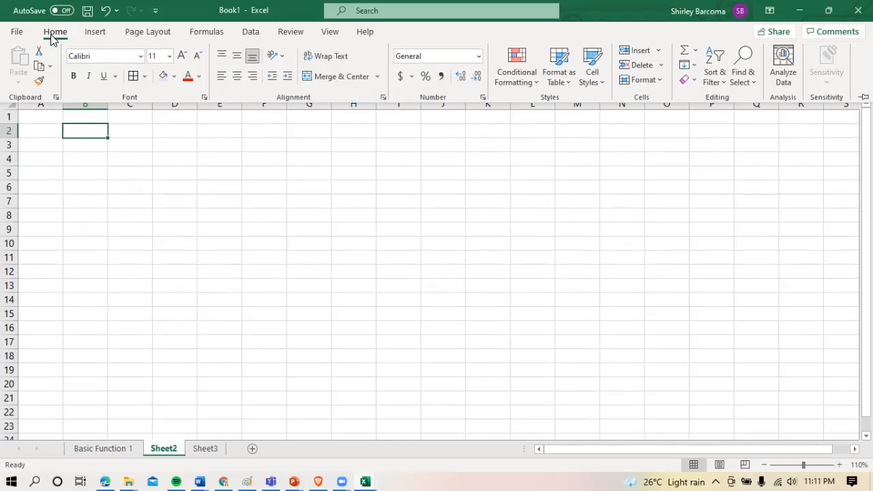
click(164, 57)
text(16)
click(122, 56)
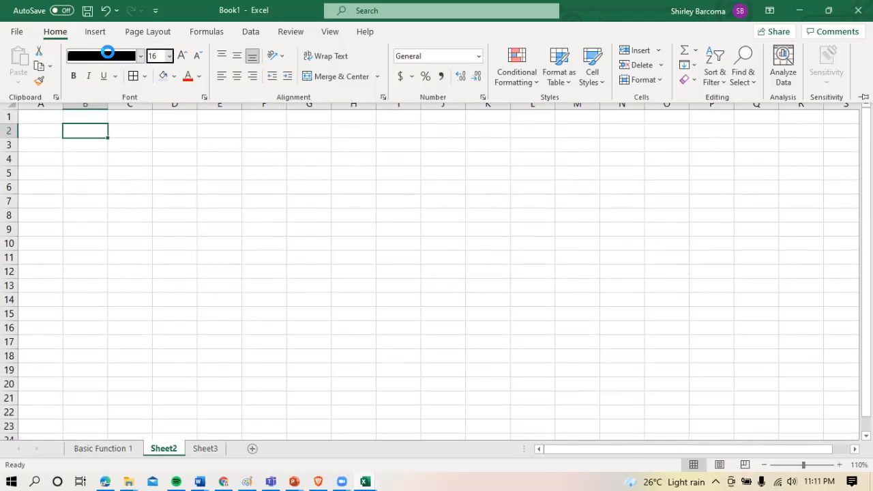
text(Arial)
key(Return)
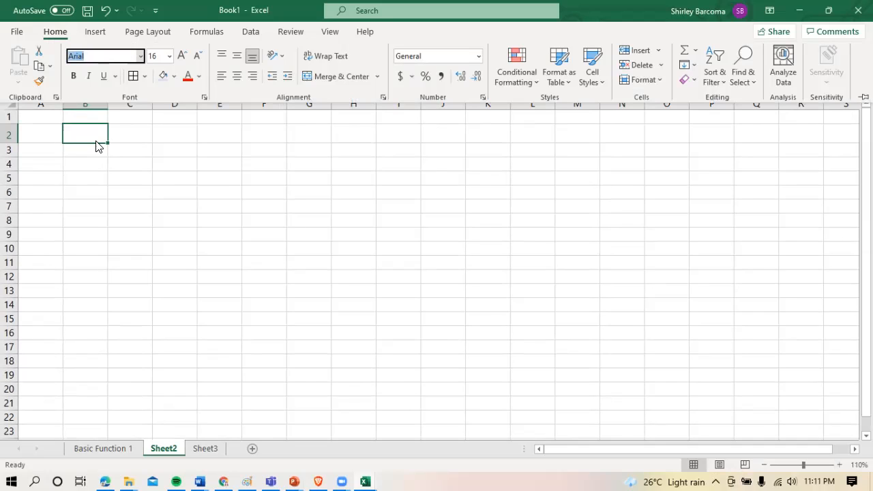
text(ScORE)
key(Return)
click(92, 140)
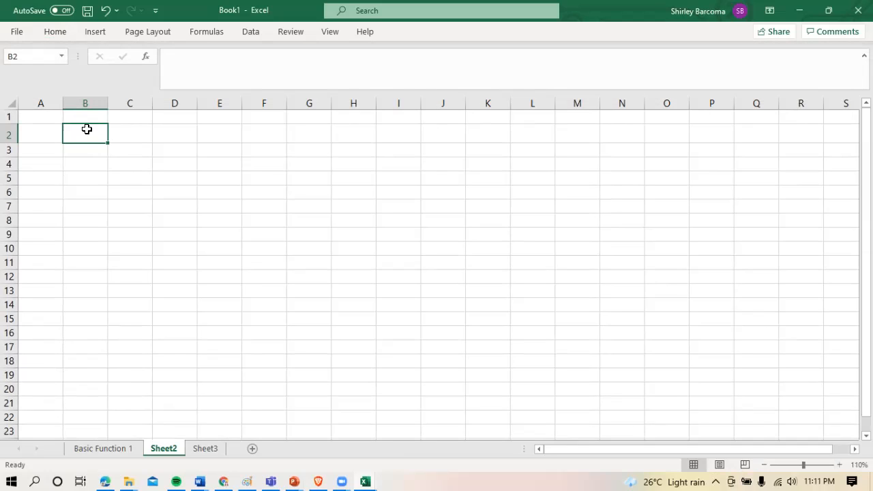
Enter the header SCORE in cell B1 of Sheet2
click(88, 118)
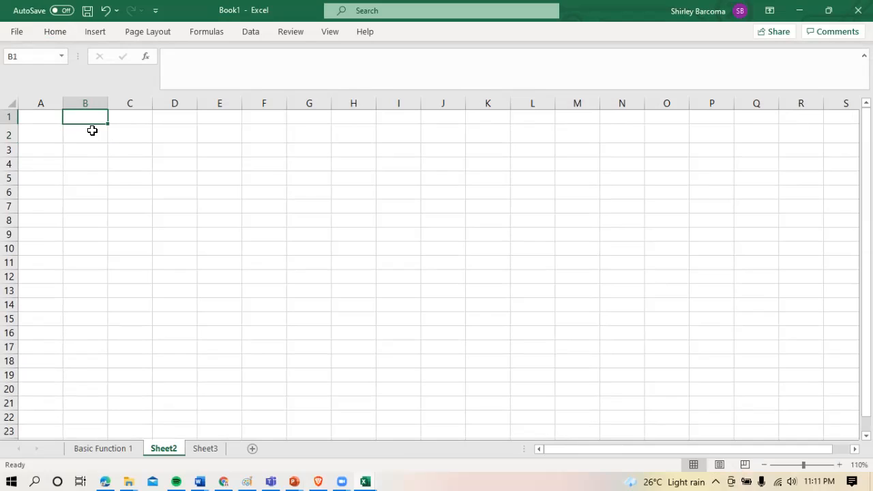
text(score)
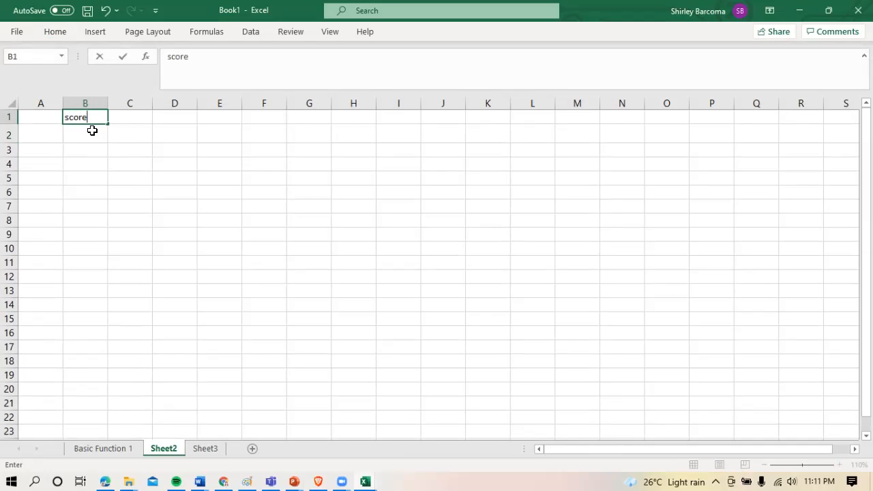
key(BackSpace)
key(BackSpace)
key(BackSpace)
key(BackSpace)
text(SCORE)
key(Return)
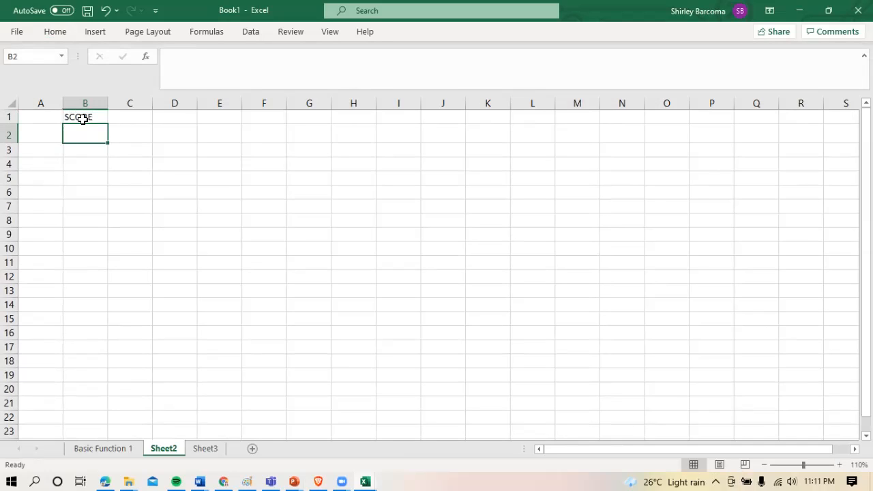
Format the SCORE header in 18-point Arial and autofit column B to its width
click(82, 118)
click(55, 31)
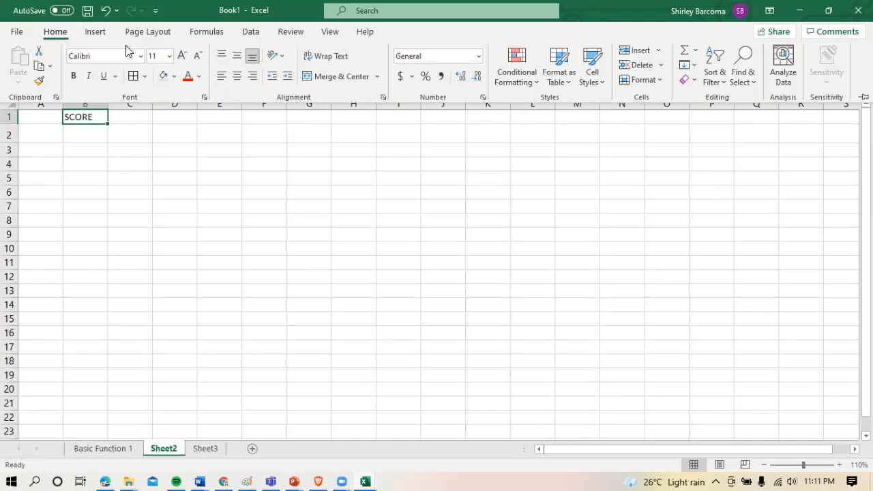
click(159, 55)
text(18)
click(111, 56)
text(Arial)
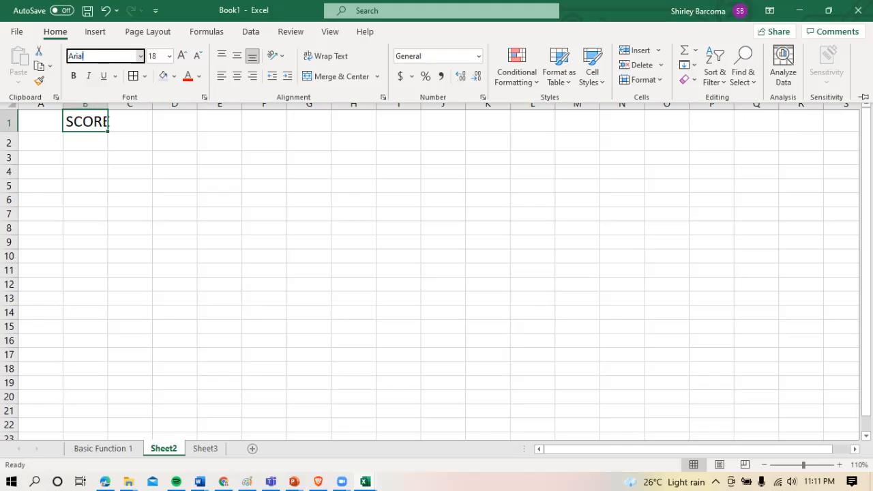
key(Return)
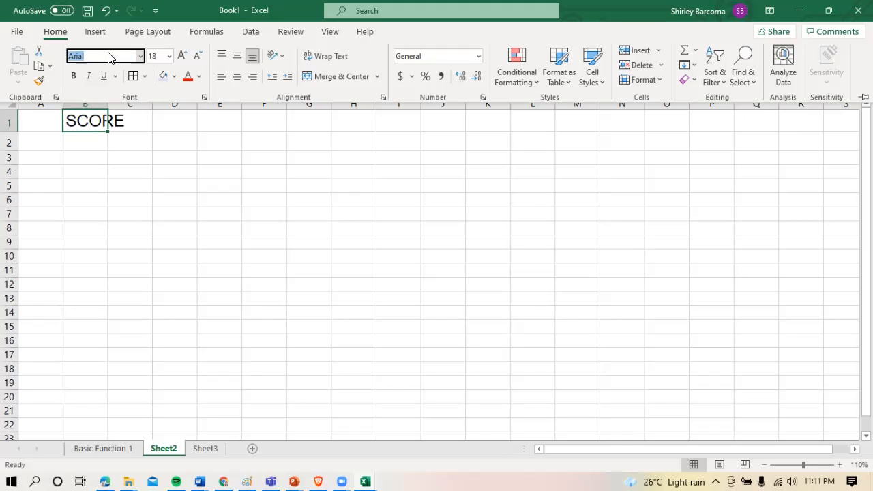
click(106, 104)
double_click(107, 104)
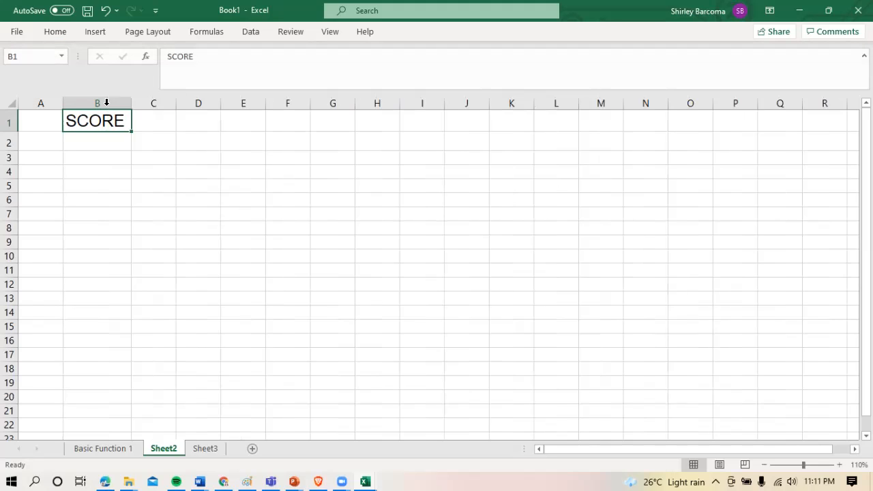
Enter the scores 80, 75, 74, 74, 100 and 90 in cells B2 to B7 under the SCORE header
click(147, 162)
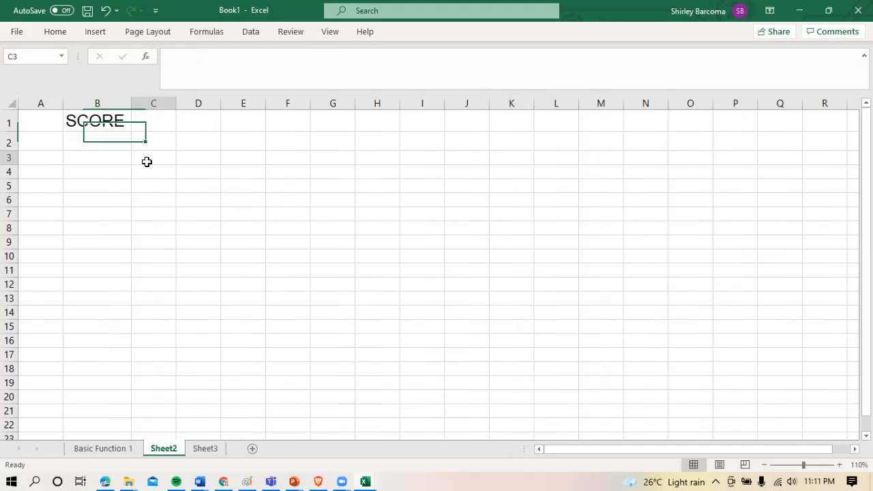
click(87, 143)
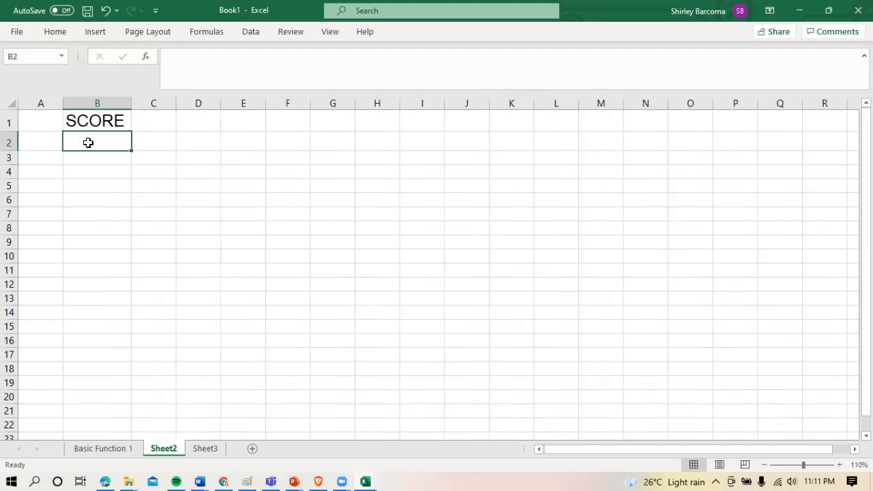
text(80)
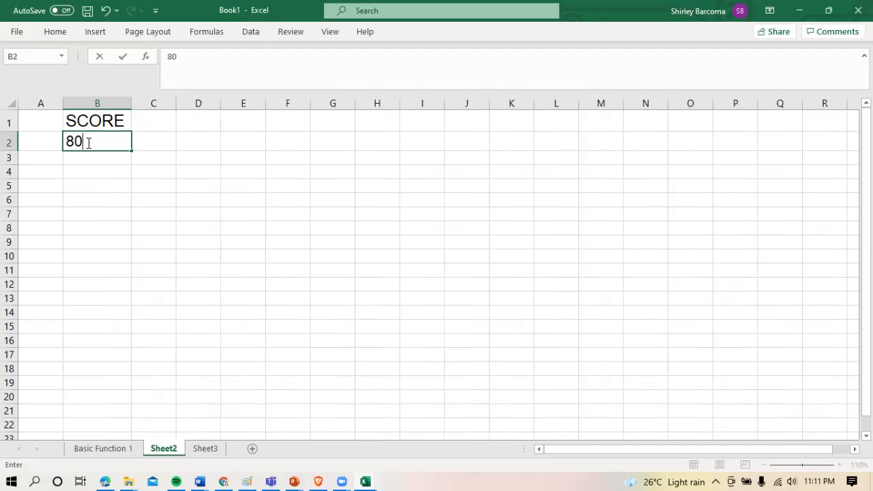
key(Return)
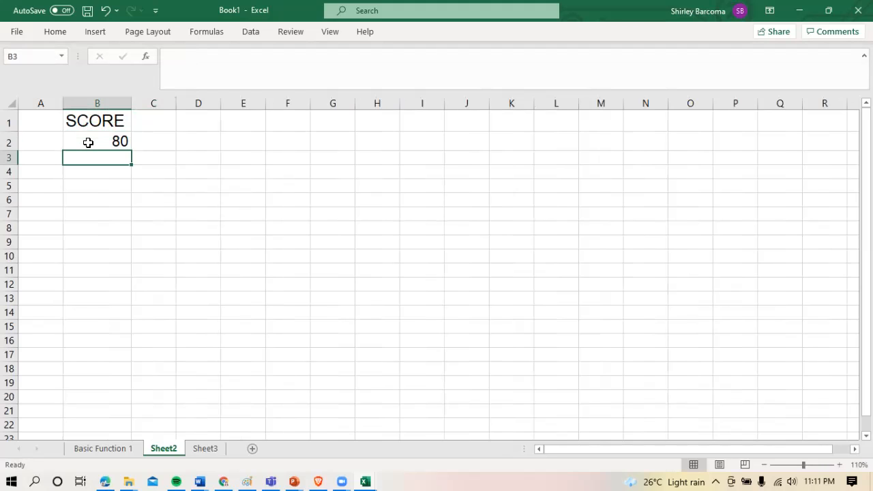
text(75)
key(Return)
text(74)
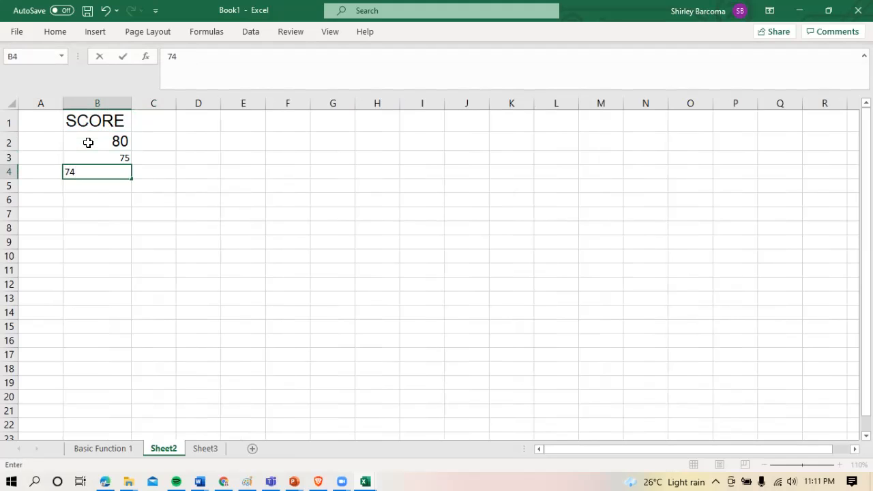
key(Return)
text(74)
key(Return)
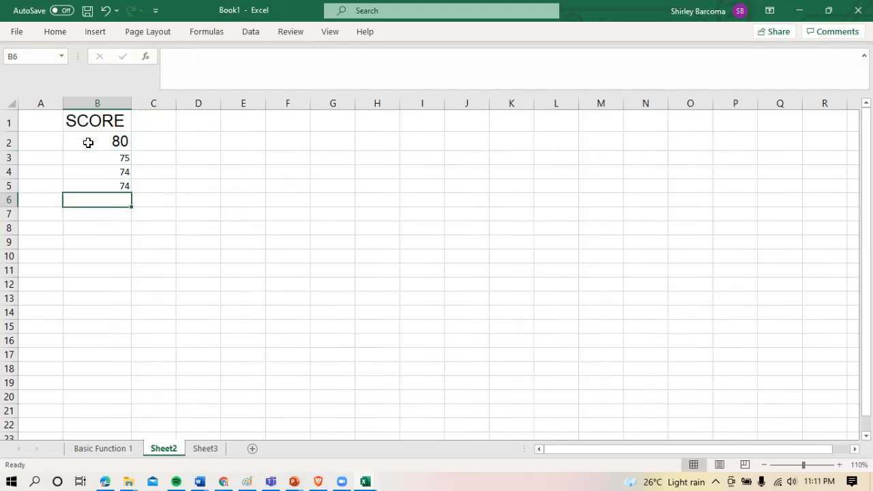
text(100)
key(Return)
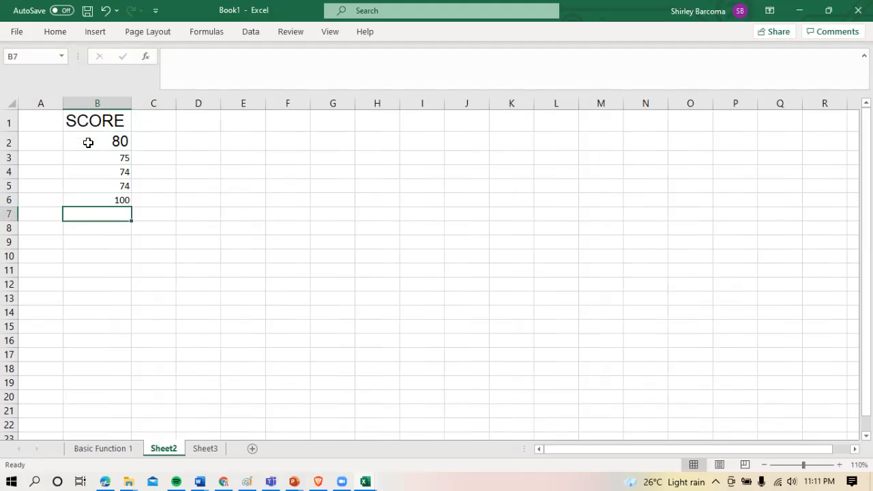
text(90)
key(Return)
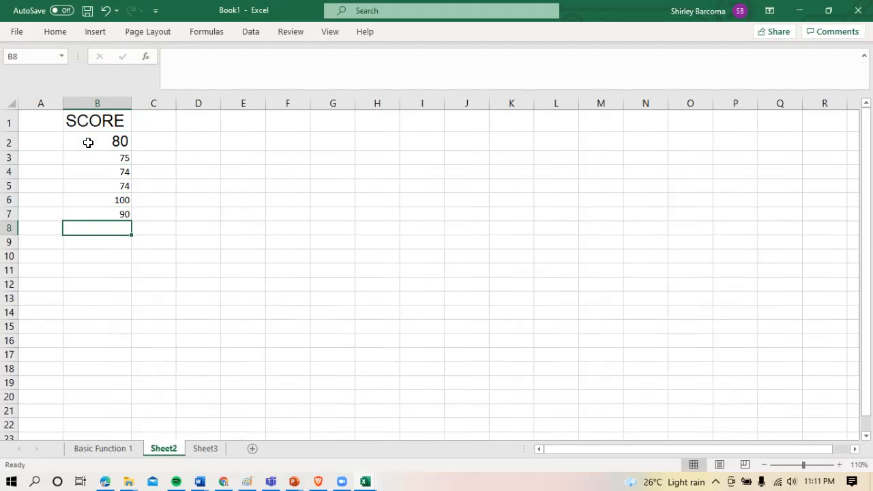
Format the scores in B2 to B7 in Arial and center them vertically and horizontally
drag(106, 141, 94, 215)
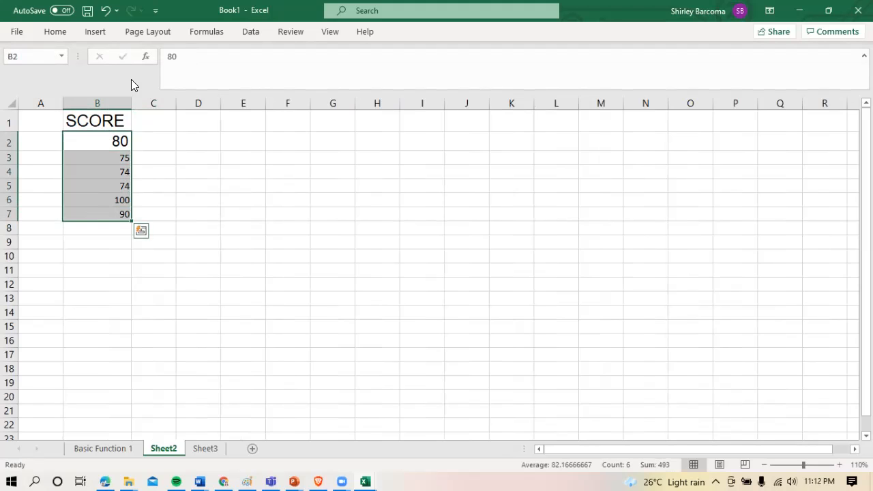
click(60, 39)
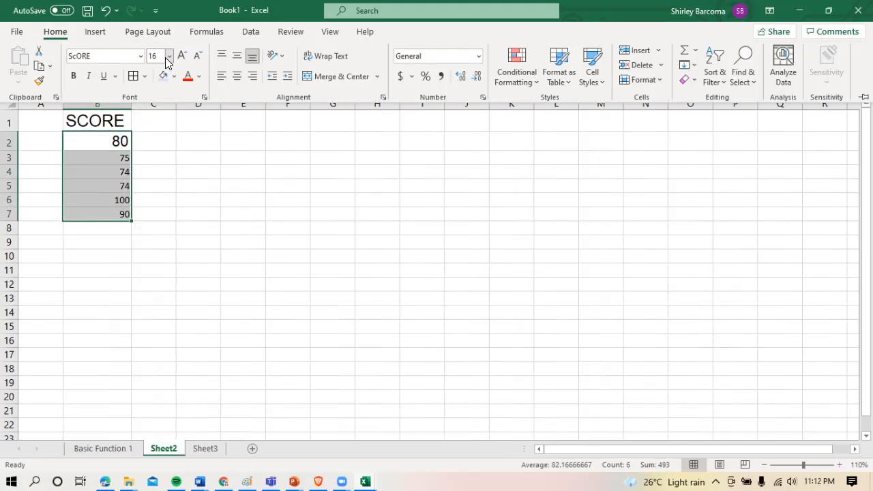
click(131, 58)
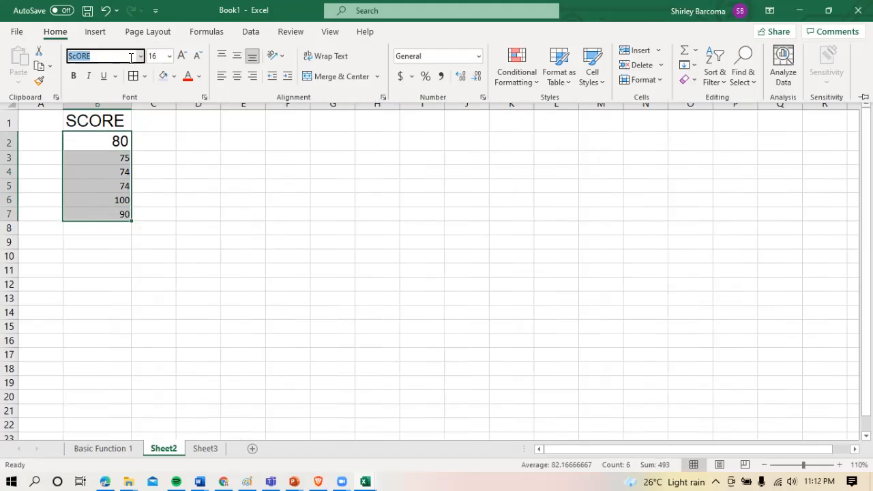
text(Arial)
key(Return)
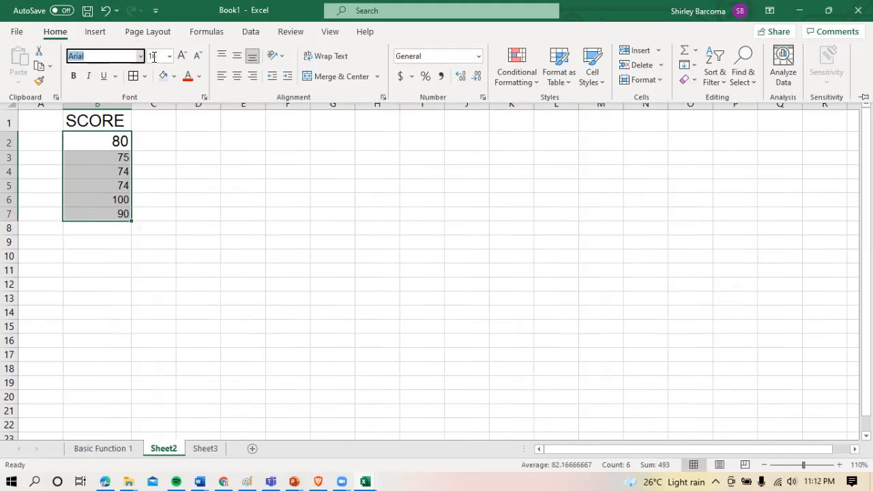
click(237, 55)
click(237, 80)
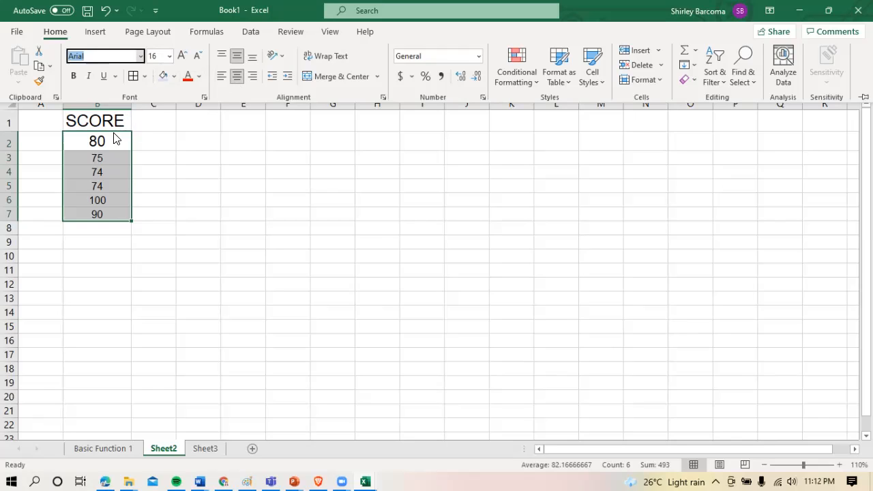
Set the font size of the scores in B2 to B7 to 18
click(157, 57)
text(183)
key(Return)
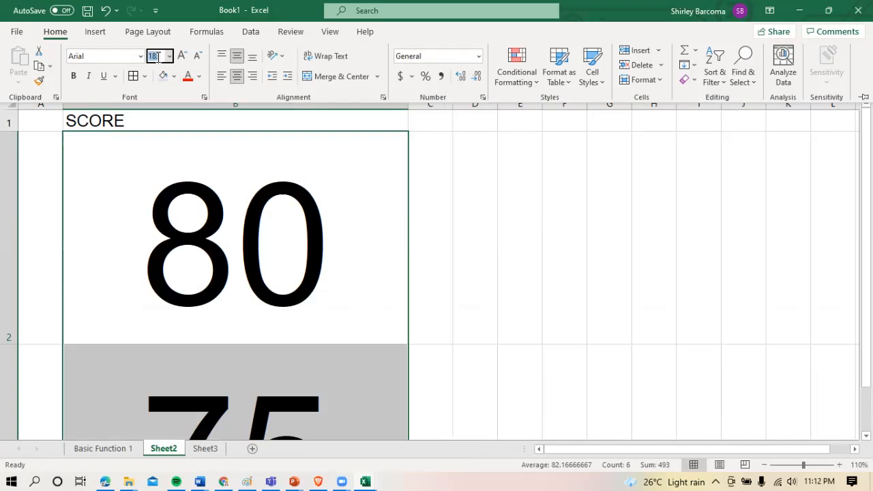
text(18)
key(Return)
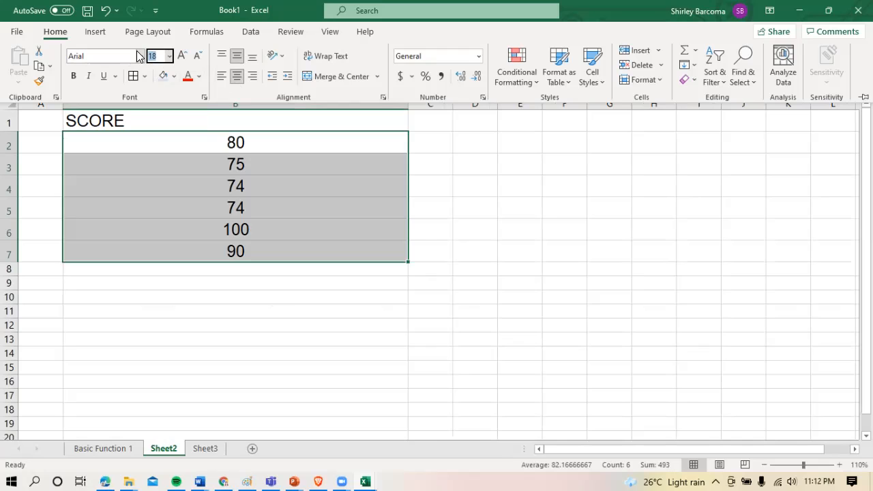
Narrow column B to a little wider than its header and center the contents of B1 to B7 horizontally
click(408, 112)
drag(407, 103, 177, 108)
drag(116, 121, 111, 245)
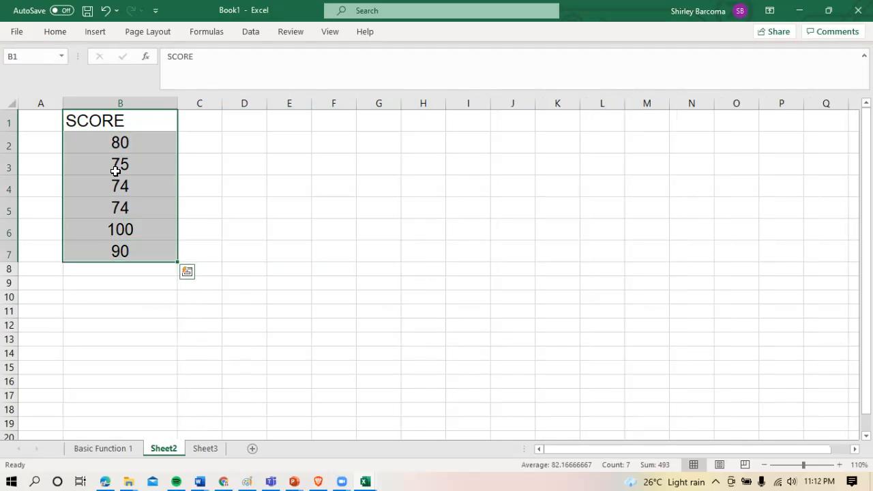
click(59, 34)
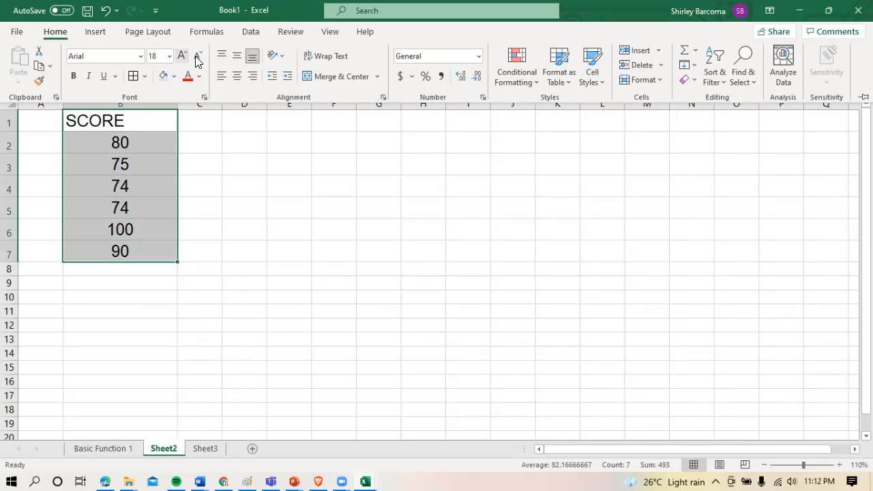
click(239, 80)
Fill the SCORE header cell B1 with light blue
click(141, 120)
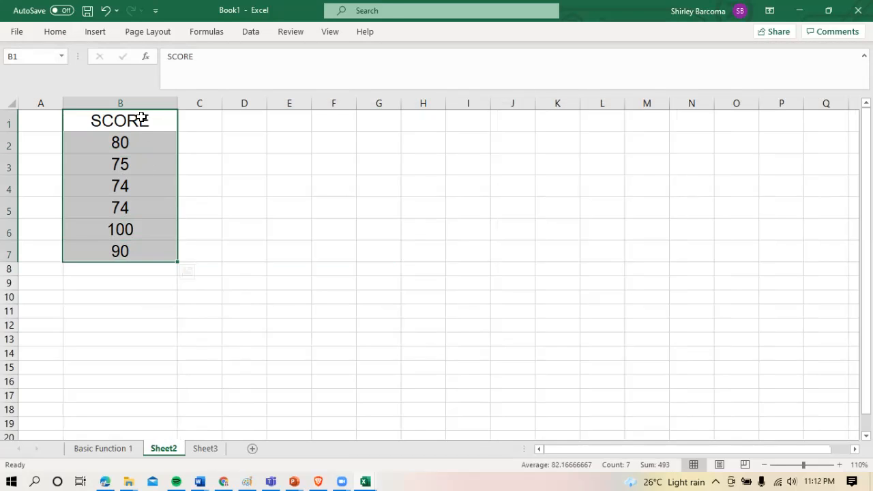
click(141, 120)
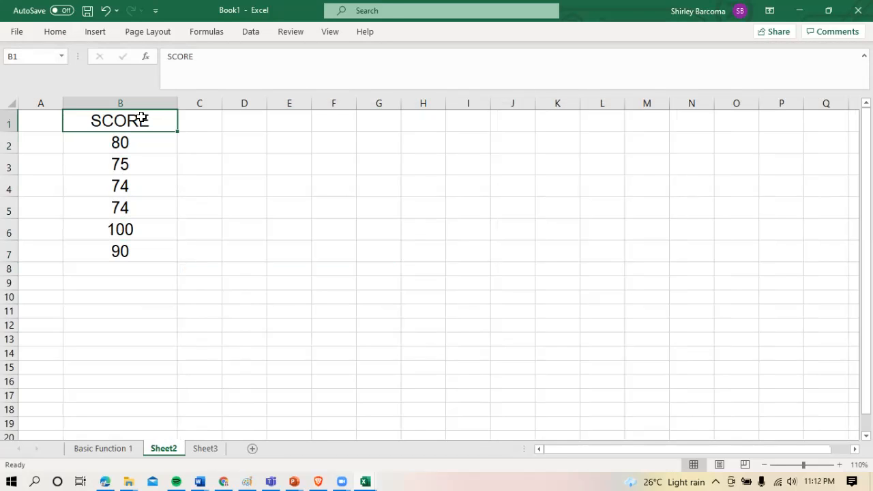
click(62, 34)
click(164, 75)
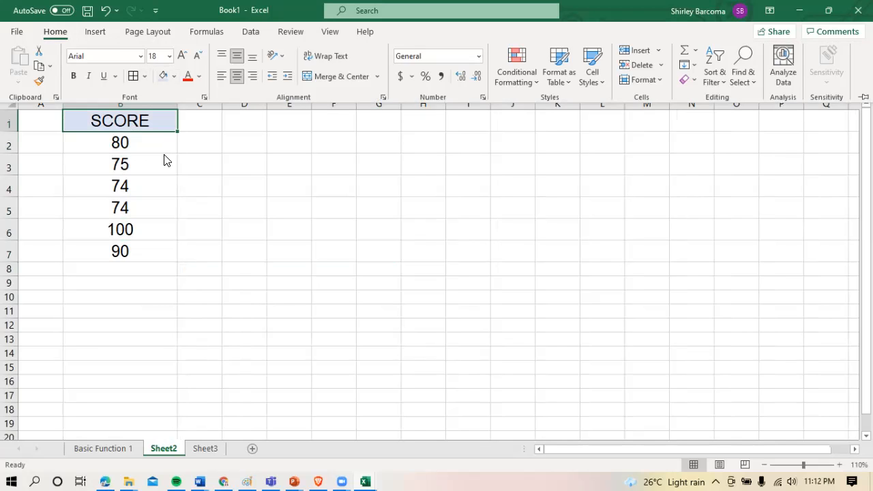
Add borders around all cells from B1 to B7 and make the SCORE header bold
drag(123, 120, 129, 246)
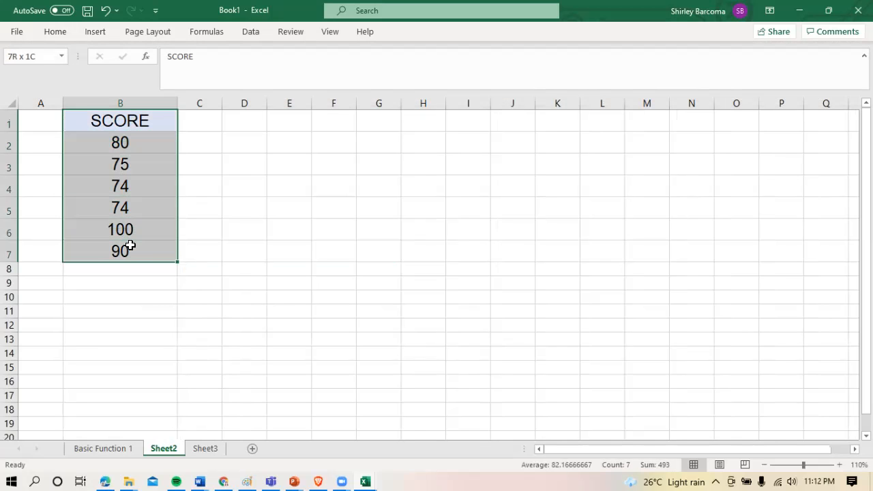
click(67, 31)
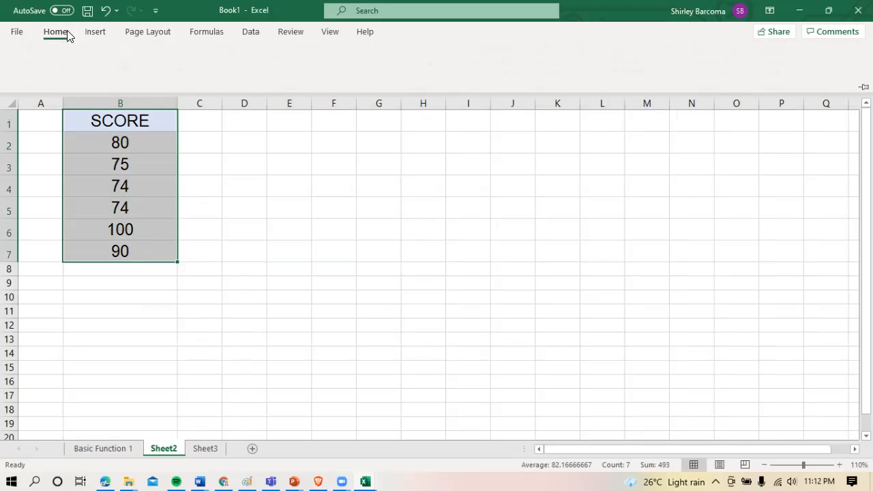
click(126, 76)
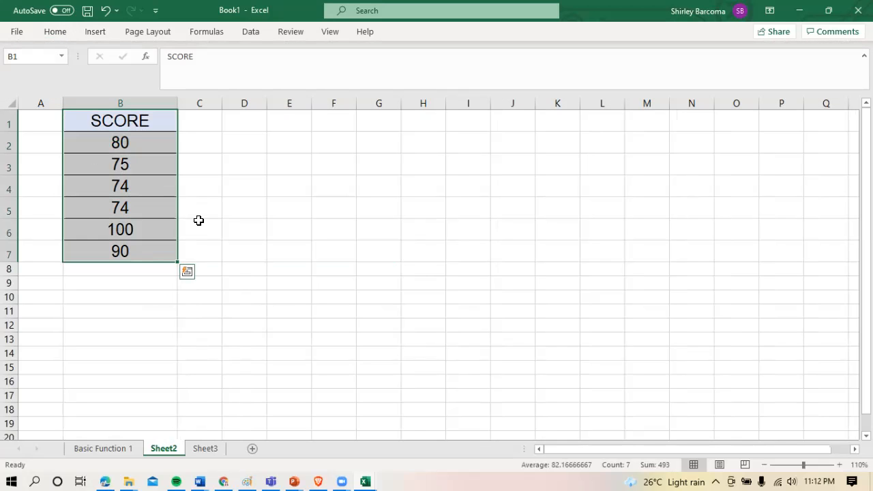
click(145, 126)
key(ctrl+b)
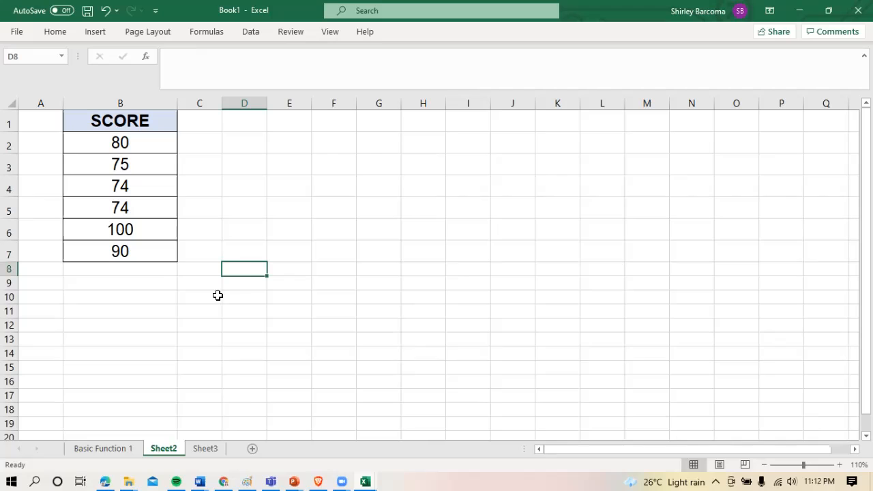
Widen column A and enter the labels sum, average /mean and count in cells A9 to A11
drag(63, 104, 93, 103)
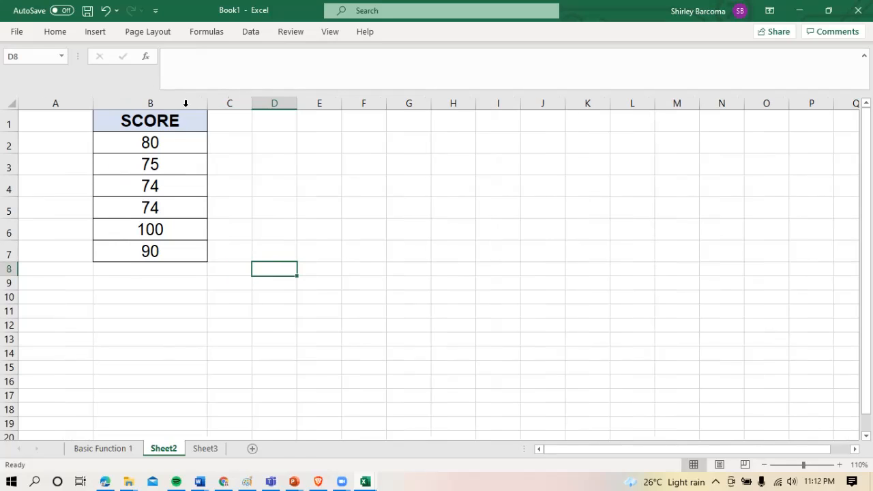
click(62, 286)
text(sum)
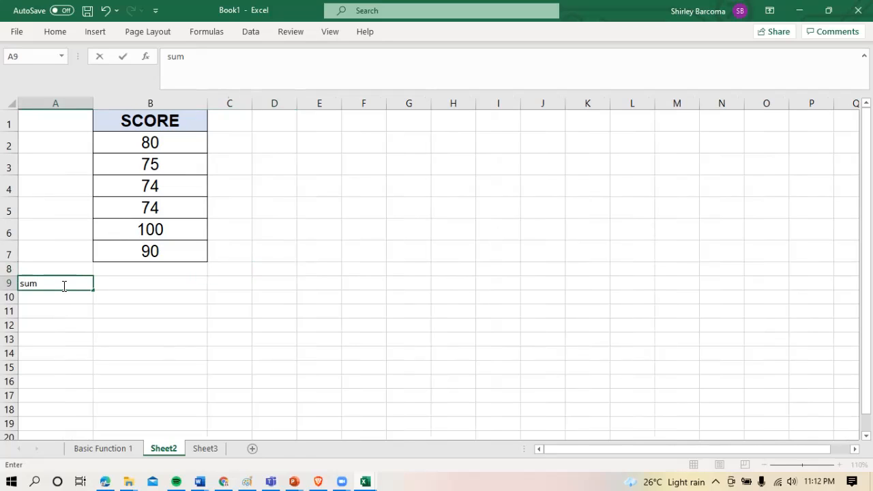
key(Return)
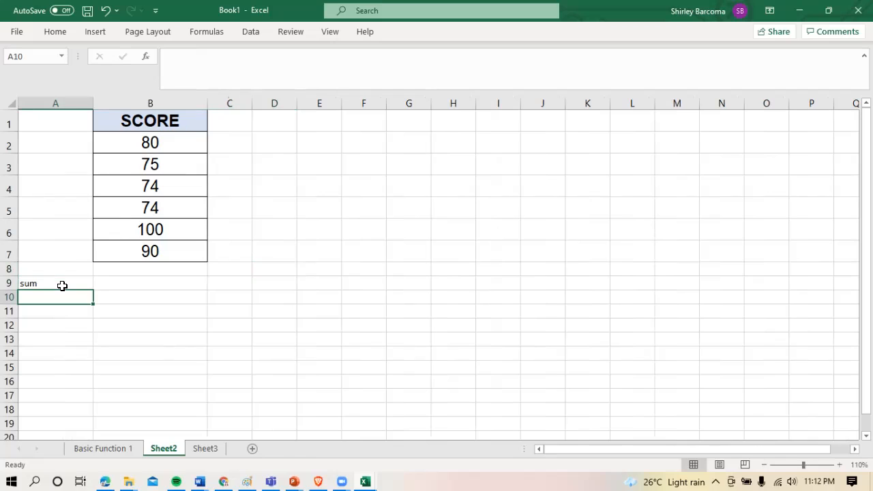
text(average /mean)
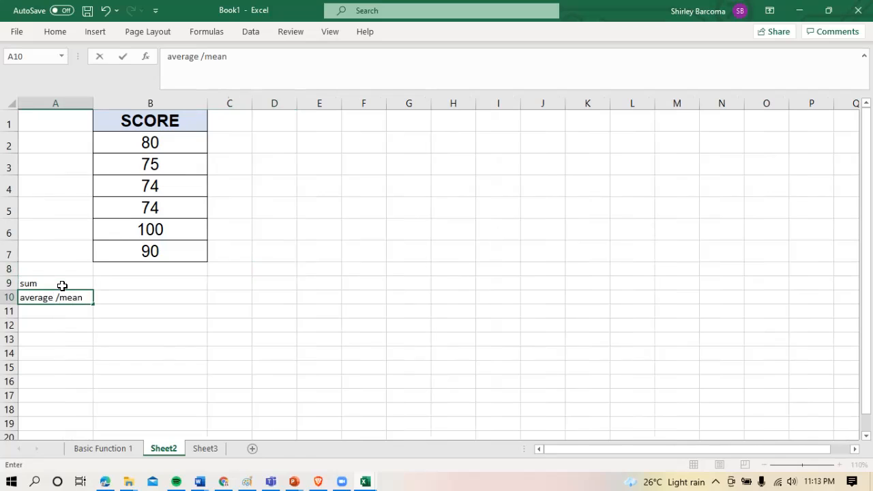
key(Return)
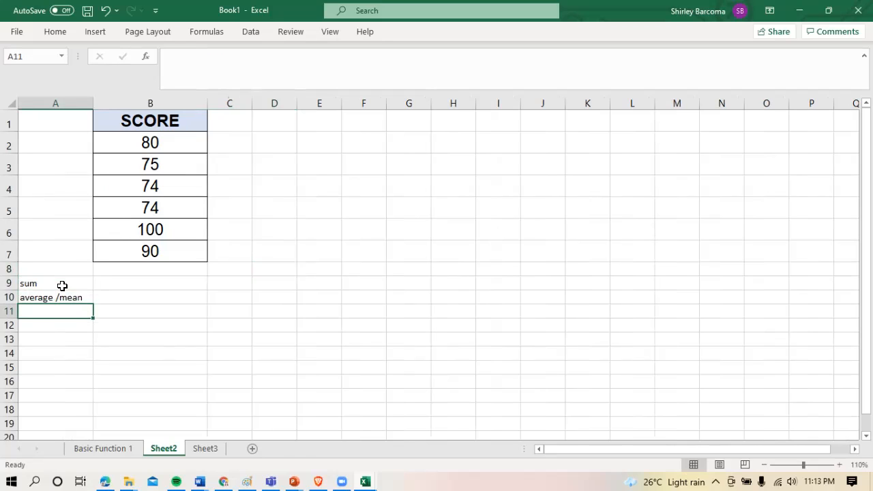
text(count)
key(Return)
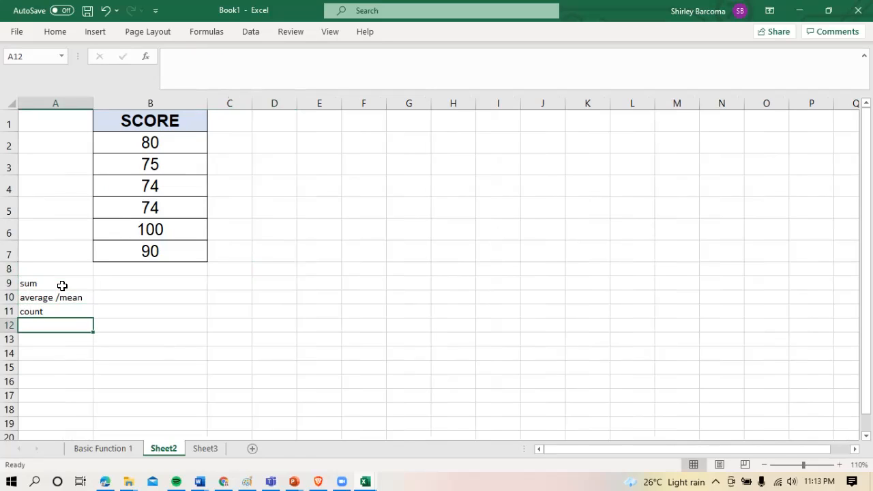
Enter the labels max, min, median and mode in cells A12 to A15
text(max)
key(Return)
text(,min)
key(BackSpace)
key(BackSpace)
key(BackSpace)
key(BackSpace)
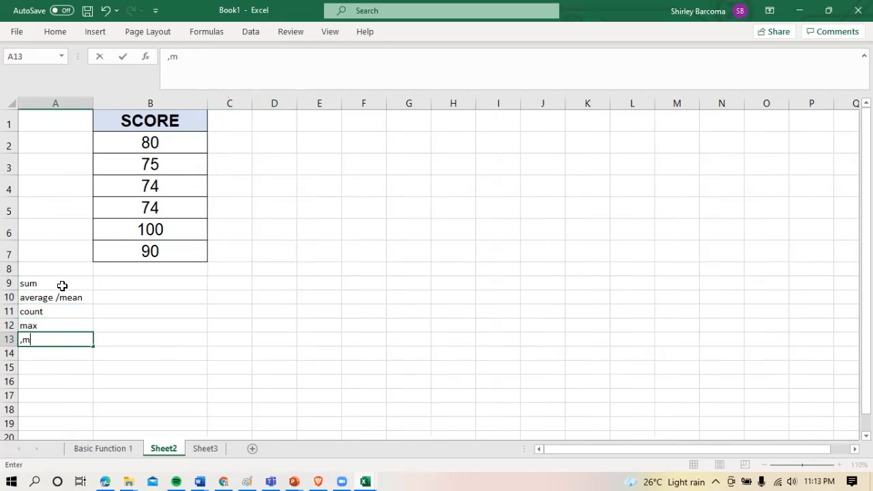
text(min)
key(Return)
text(median)
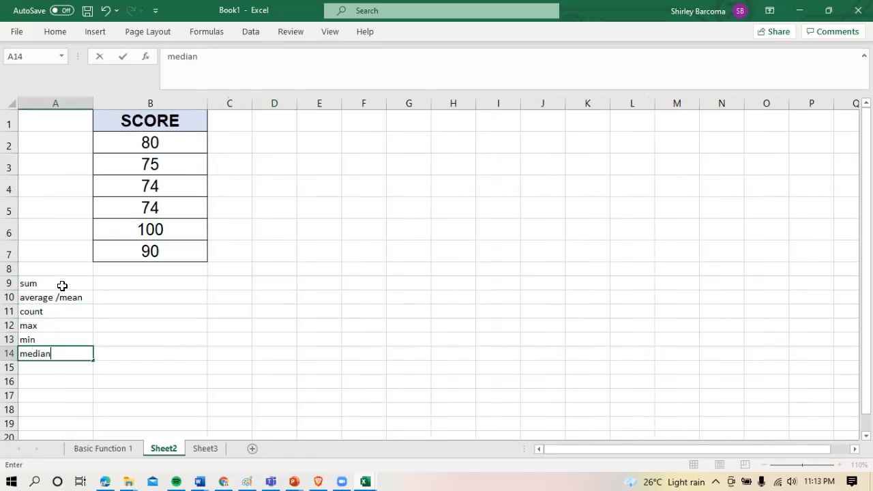
key(Return)
text(mode)
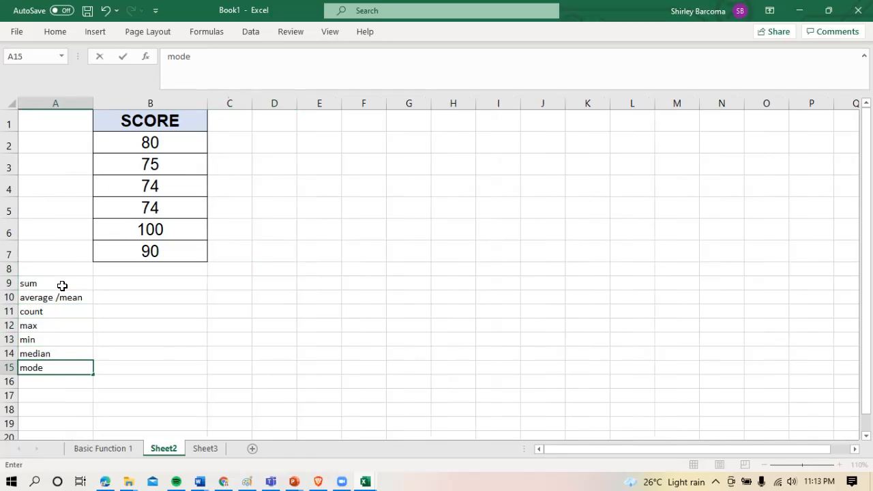
key(Return)
Format the labels in cells A9 to A15 as Arial size 13 and autofit column A to their width
drag(62, 285, 51, 367)
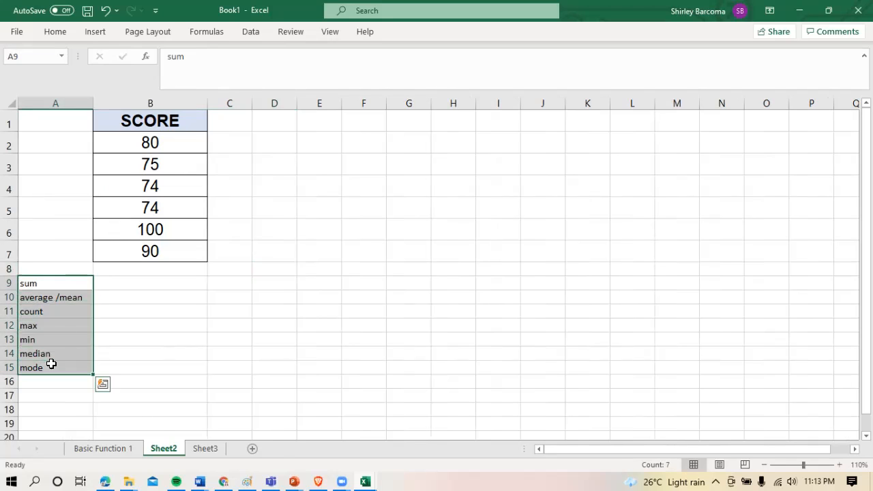
click(55, 32)
click(128, 56)
text(Arial)
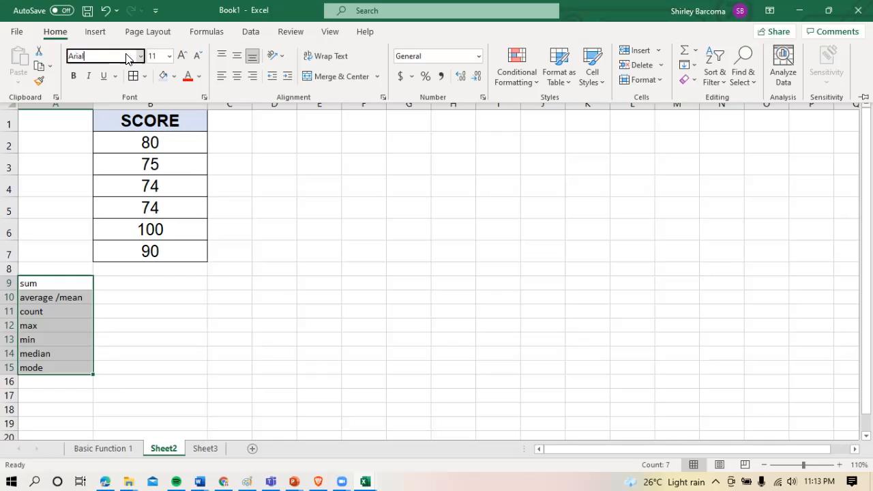
key(Return)
click(159, 58)
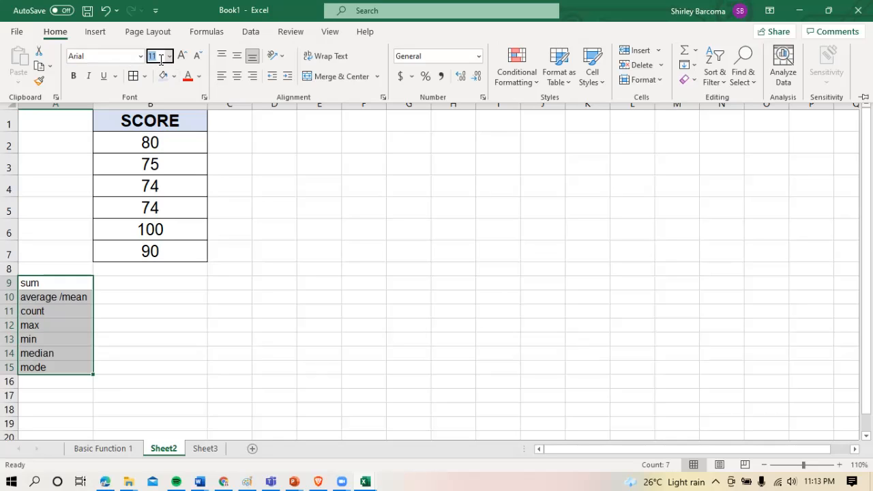
text(13)
key(Return)
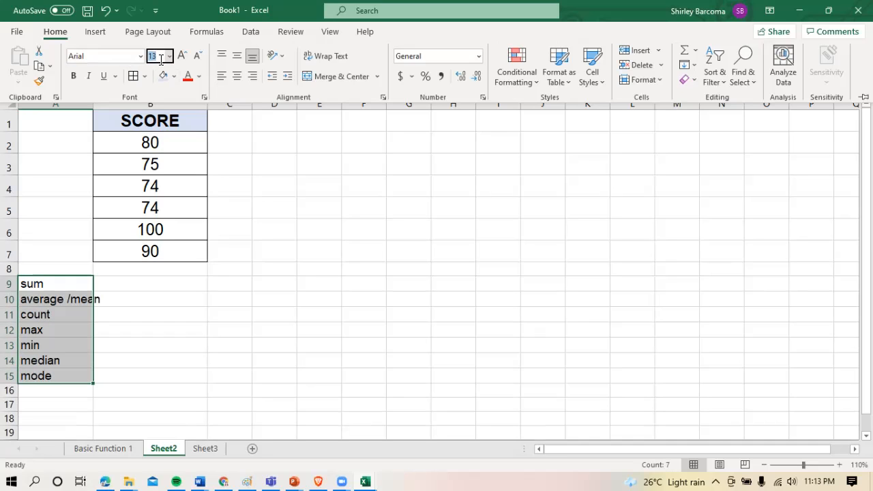
click(93, 105)
double_click(91, 104)
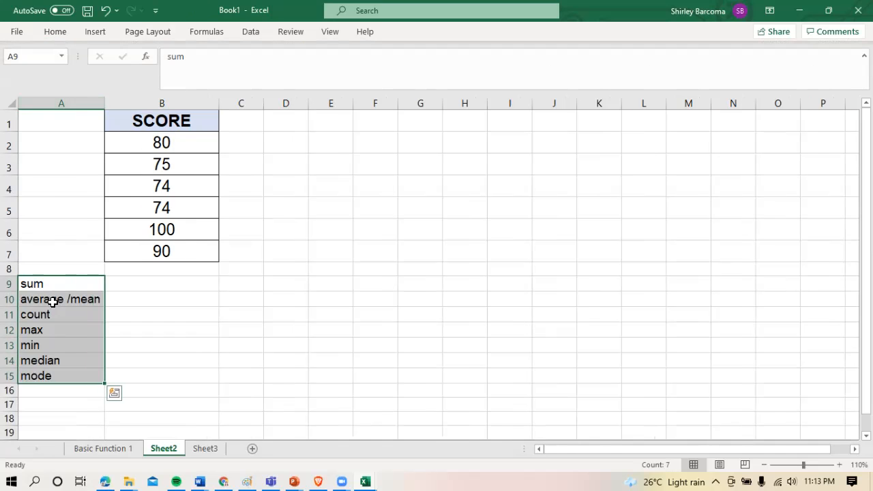
Make the statistic labels in cells A9 to A15 bold
drag(57, 288, 50, 375)
key(ctrl+b)
key(ctrl+q)
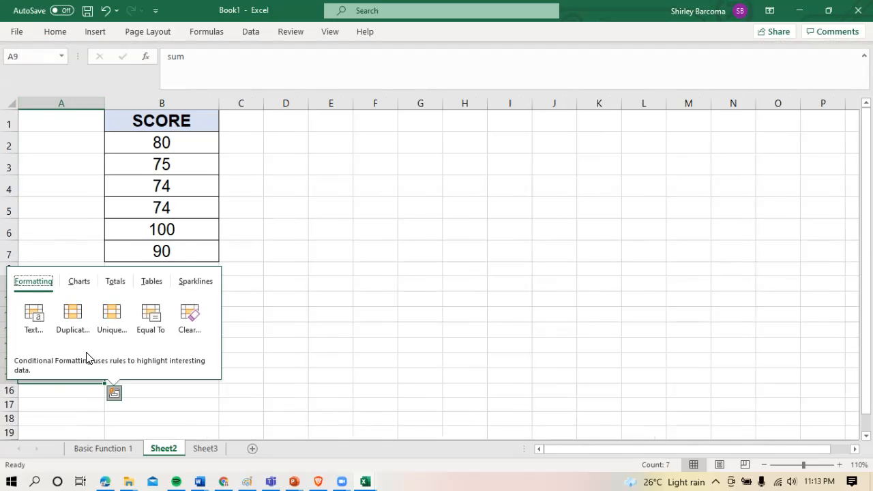
click(301, 334)
click(75, 285)
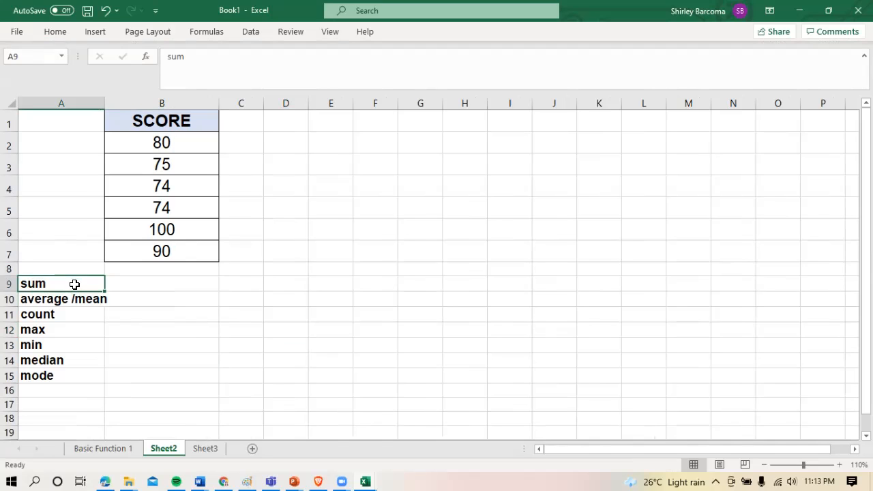
click(161, 316)
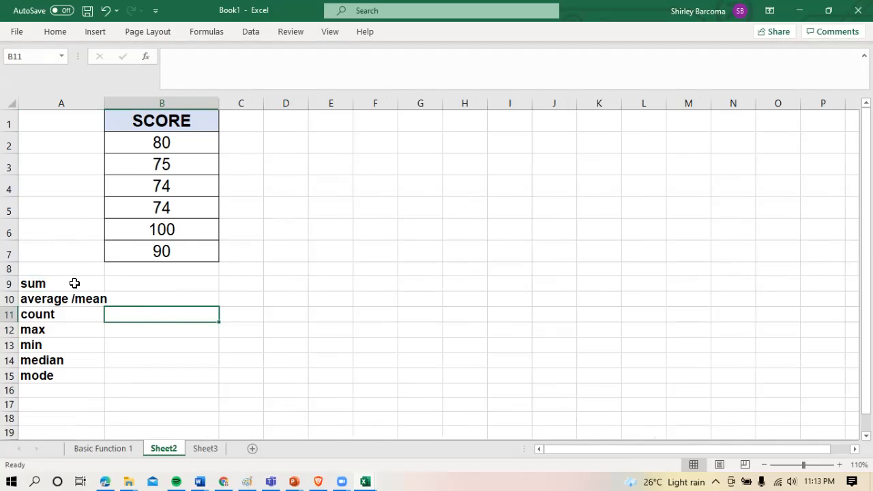
Apply a three-colour conditional formatting scale to A9:B15, with red for high, yellow for middle and green for low values
drag(74, 283, 178, 375)
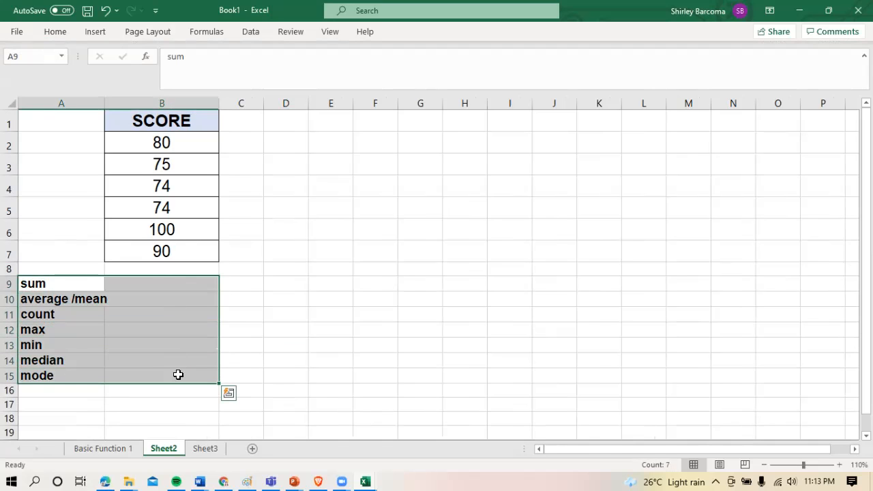
click(67, 31)
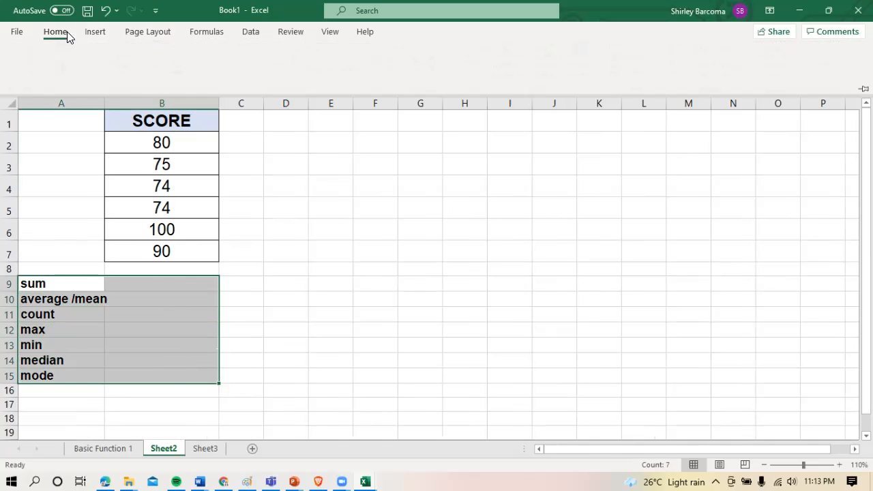
click(531, 80)
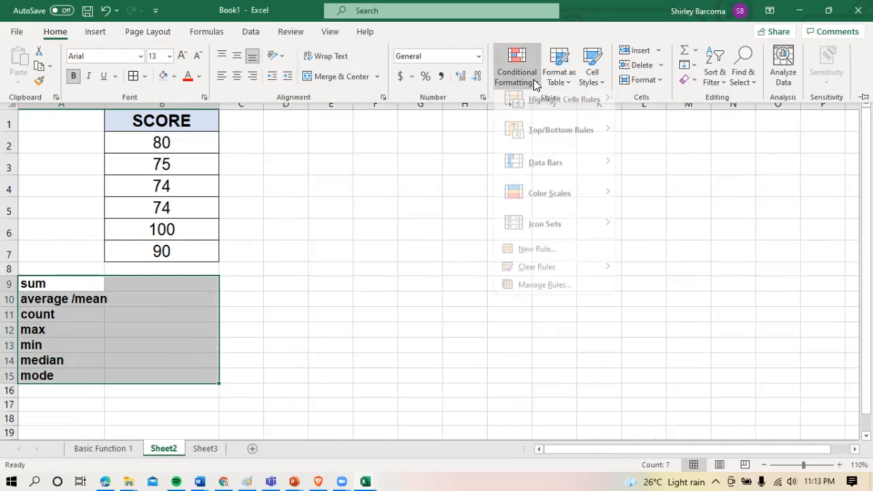
mouse_move(565, 197)
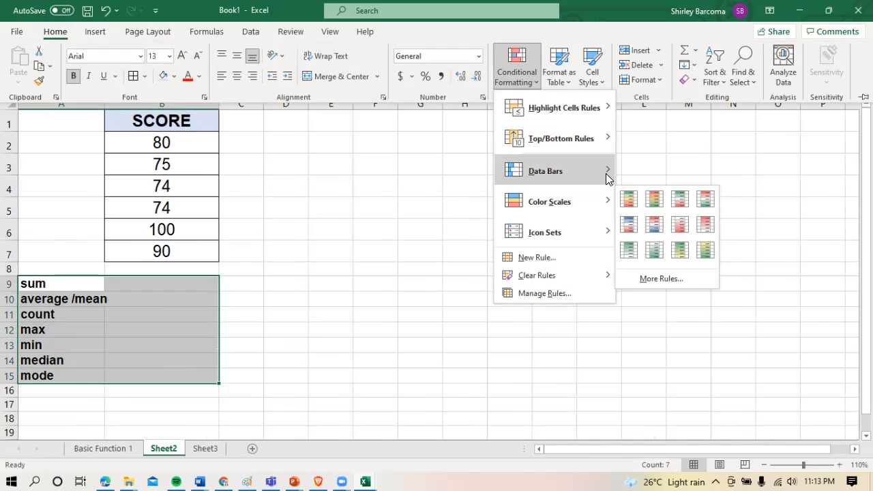
mouse_move(609, 179)
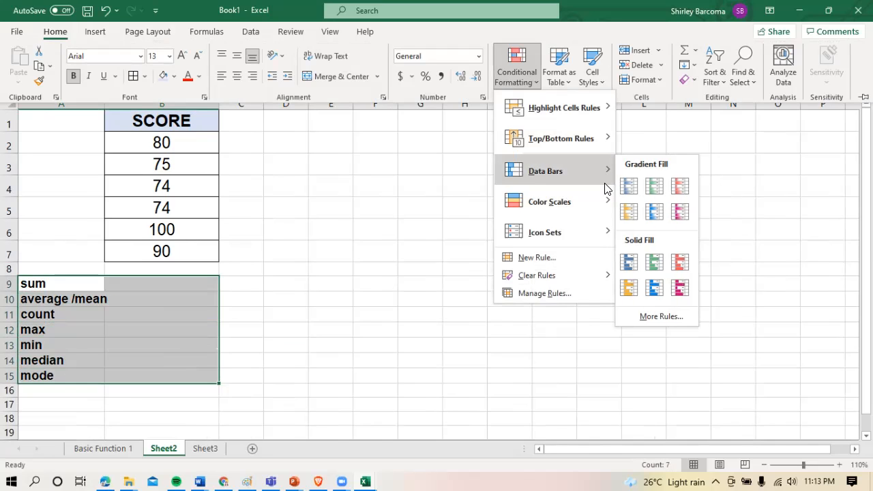
mouse_move(605, 201)
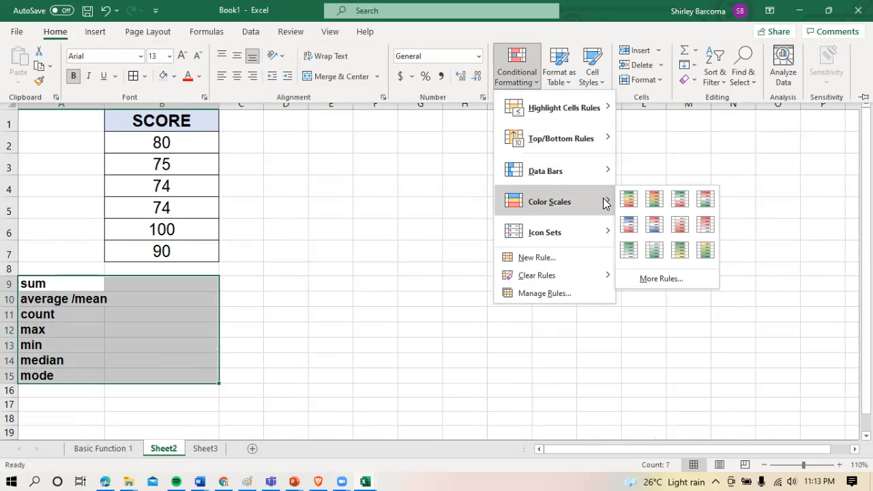
click(654, 200)
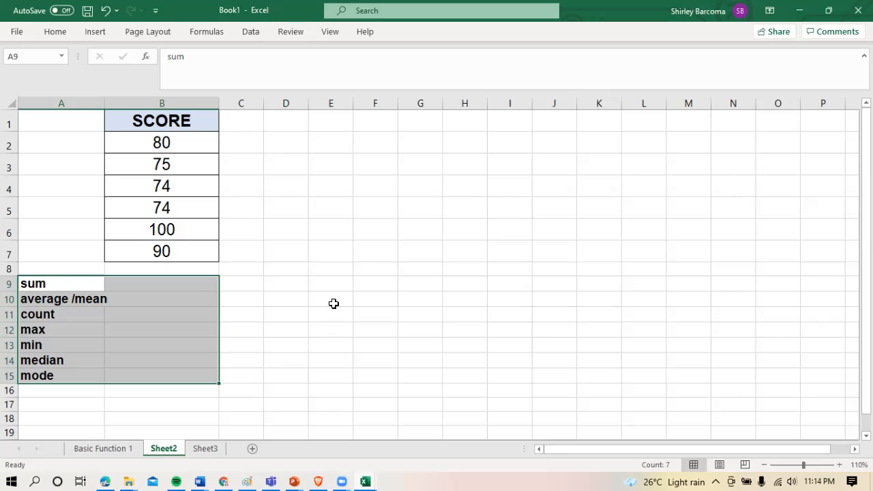
click(193, 284)
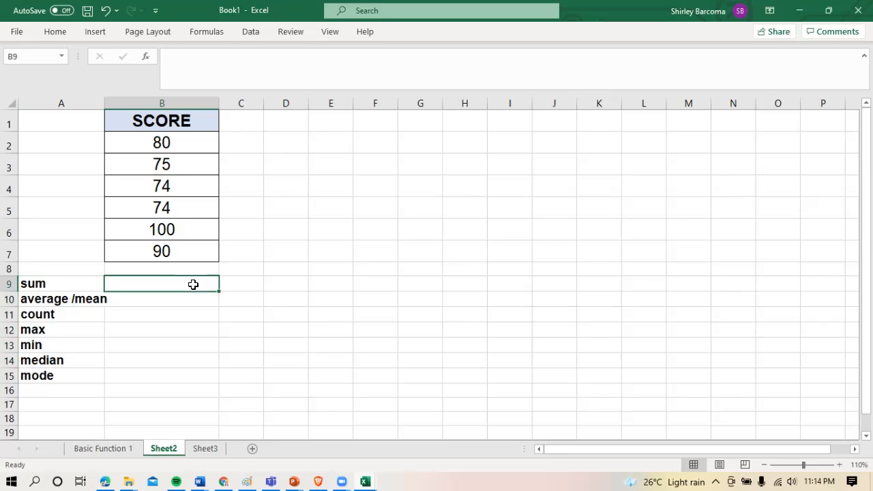
Add borders around all cells in A9:B15 and widen column A to fit the bold average /mean label
click(101, 289)
drag(105, 289, 182, 372)
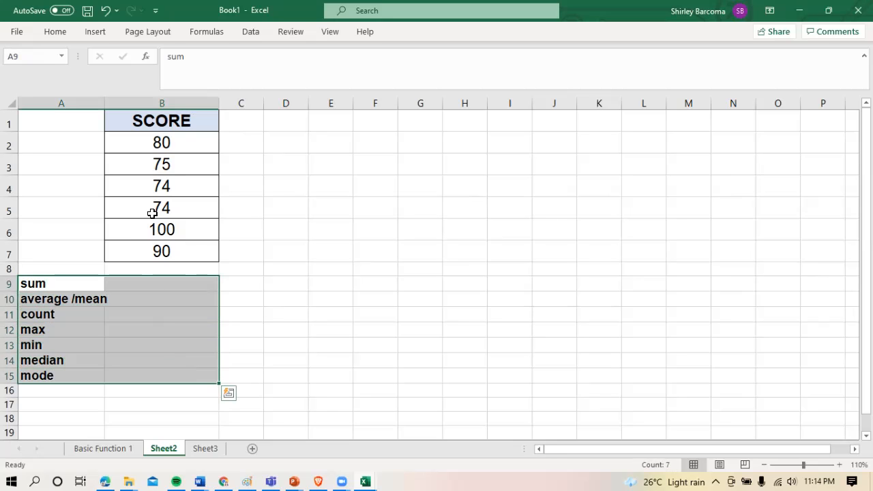
click(68, 34)
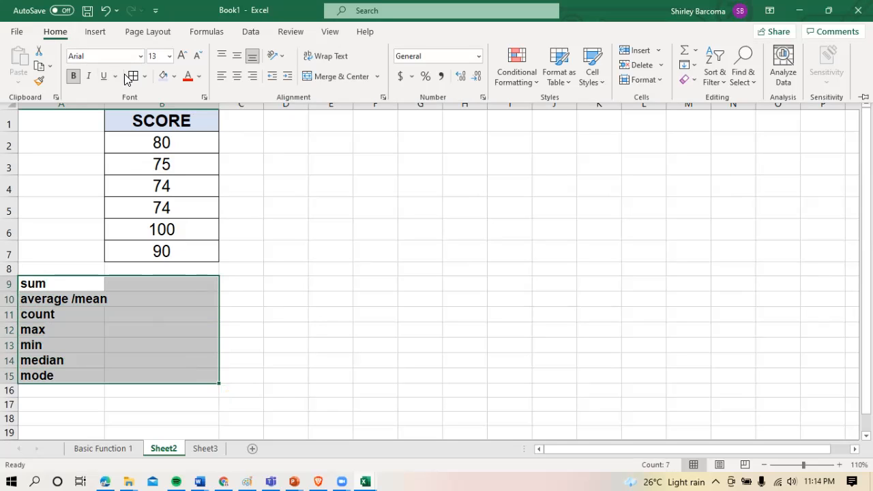
click(146, 324)
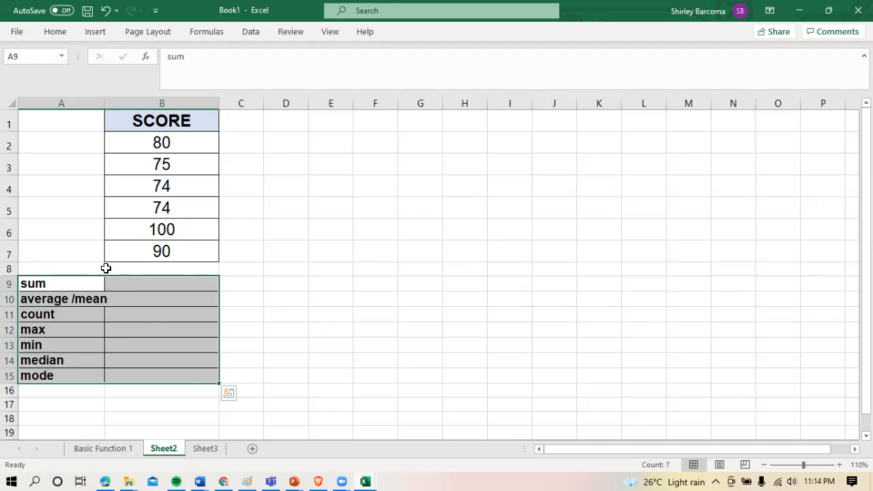
drag(107, 102, 117, 101)
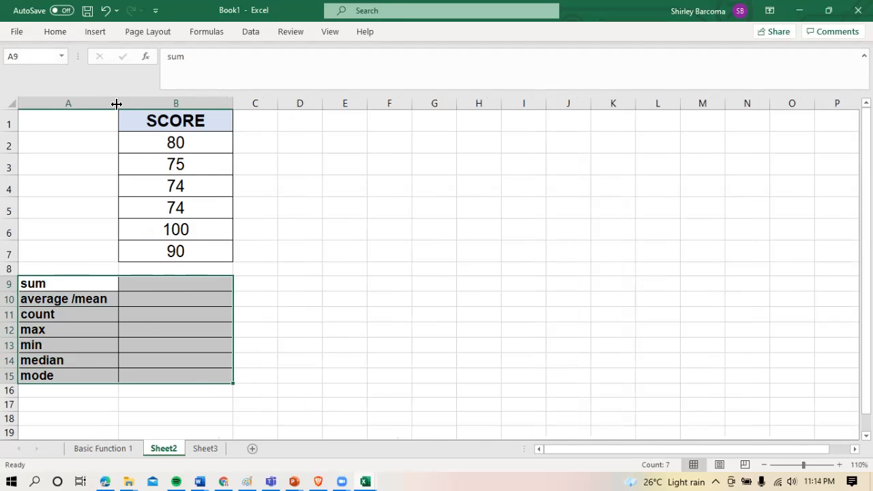
click(194, 313)
Enter the formula =sum(B2:B7) in cell B9 to total the scores
click(182, 282)
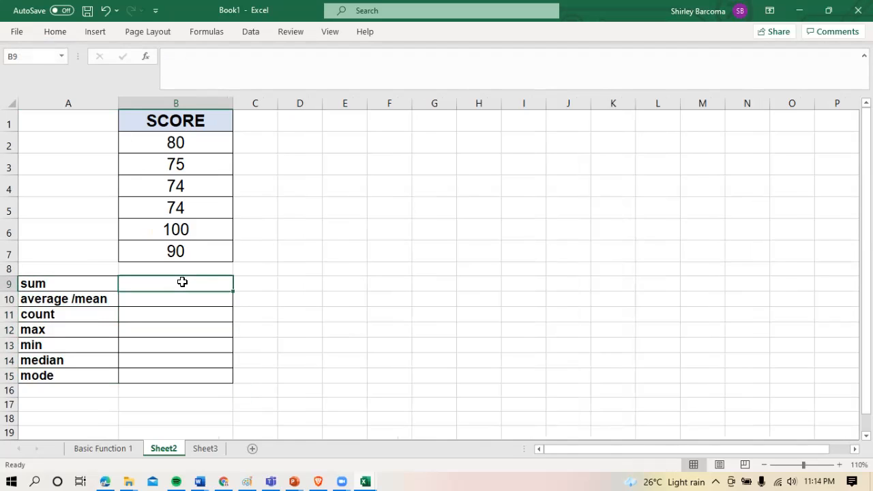
text(=)
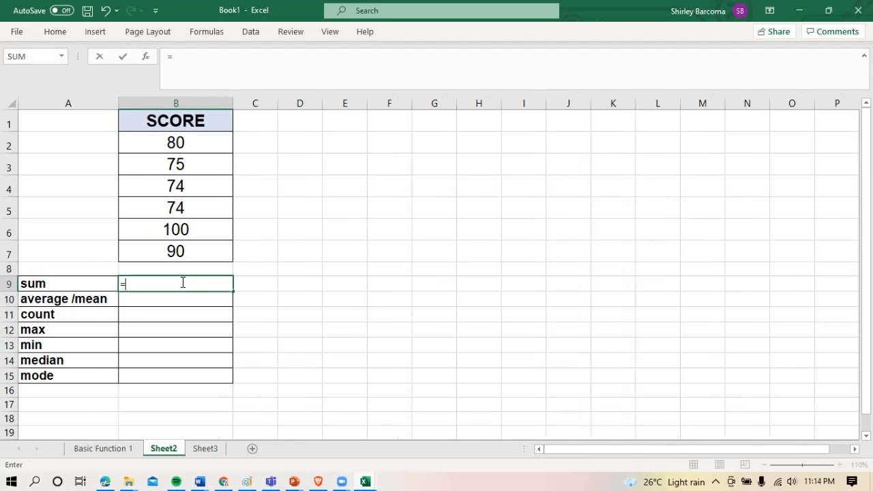
text(sum)
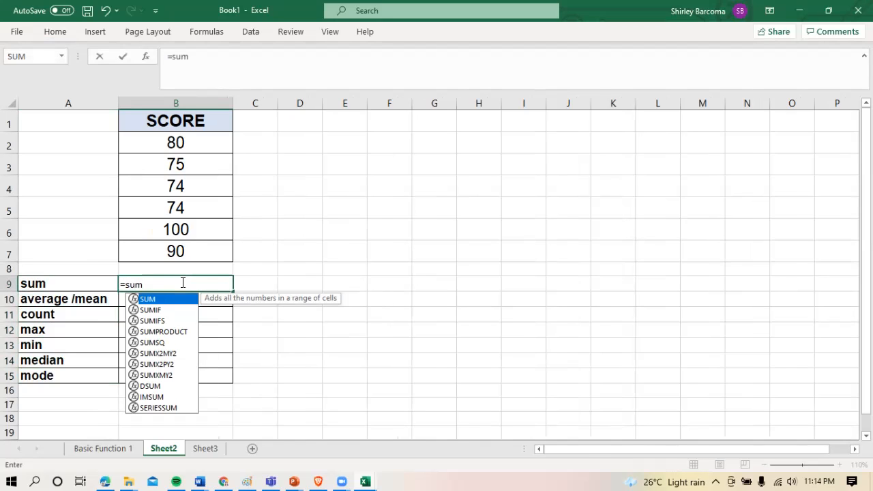
text(()
drag(196, 145, 203, 250)
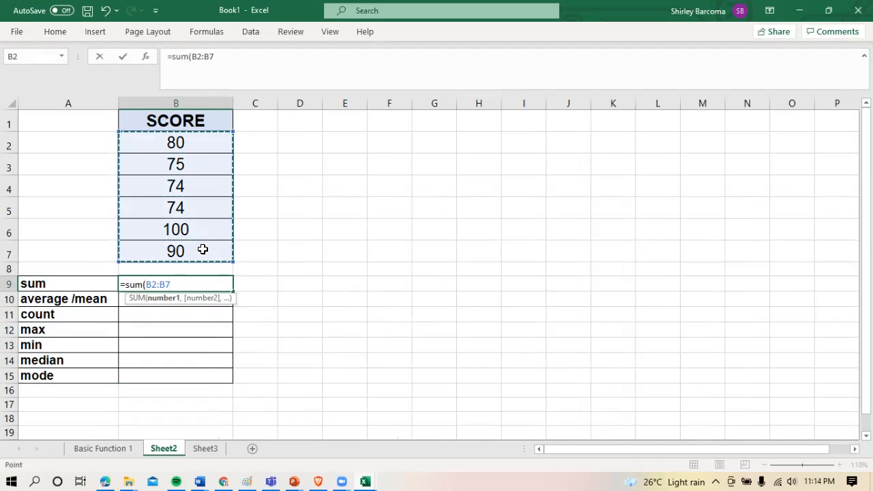
text())
key(Return)
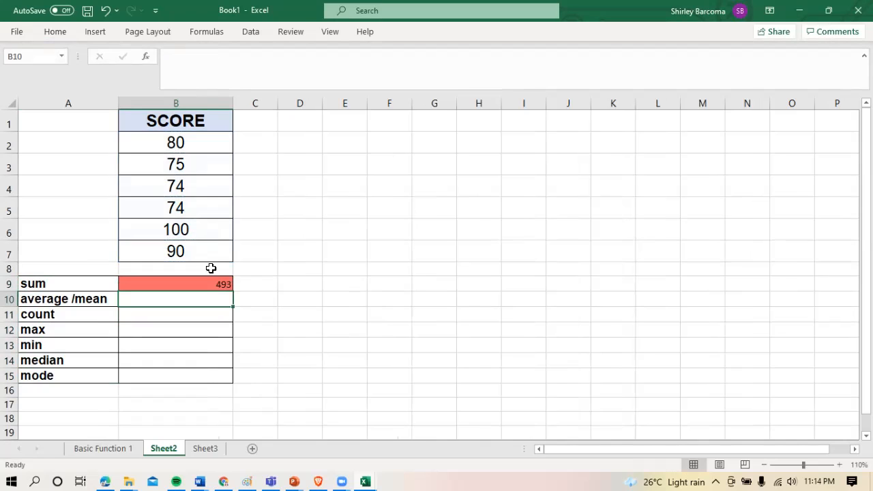
Center the sum result horizontally in cell B9
click(214, 282)
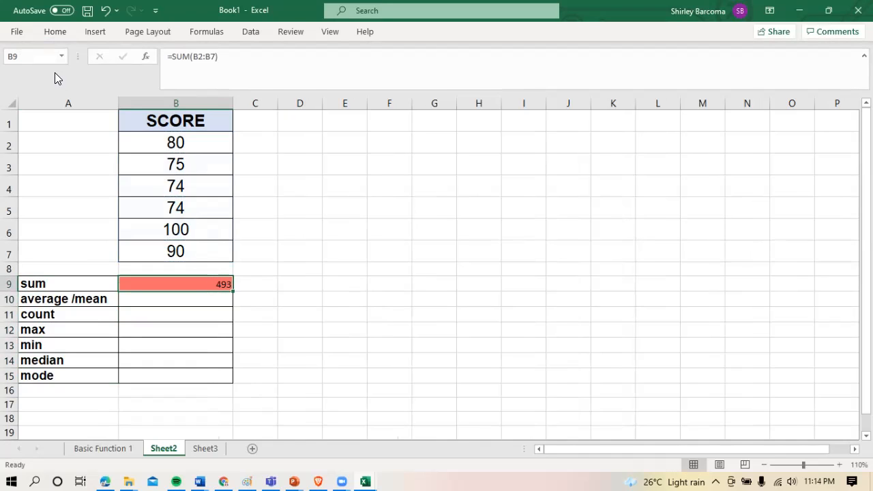
click(58, 35)
click(237, 75)
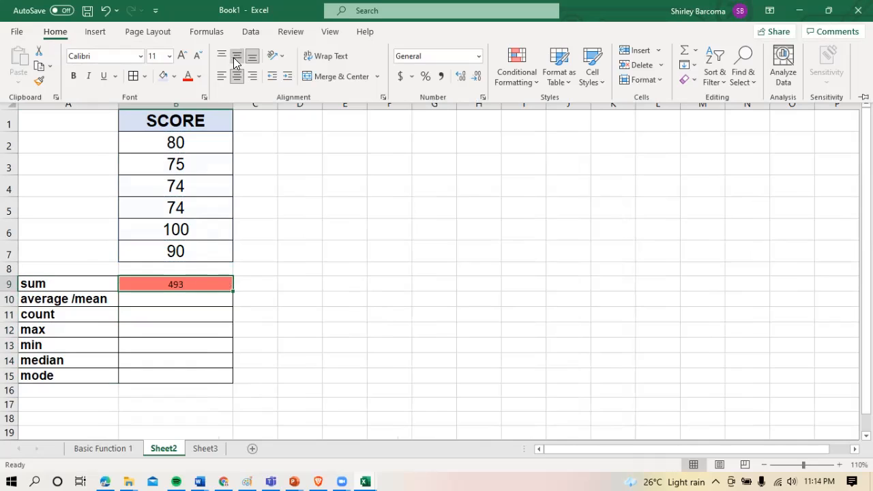
Enter the formula =average(B2:B7) in cell B10 to calculate the mean of the scores
click(178, 301)
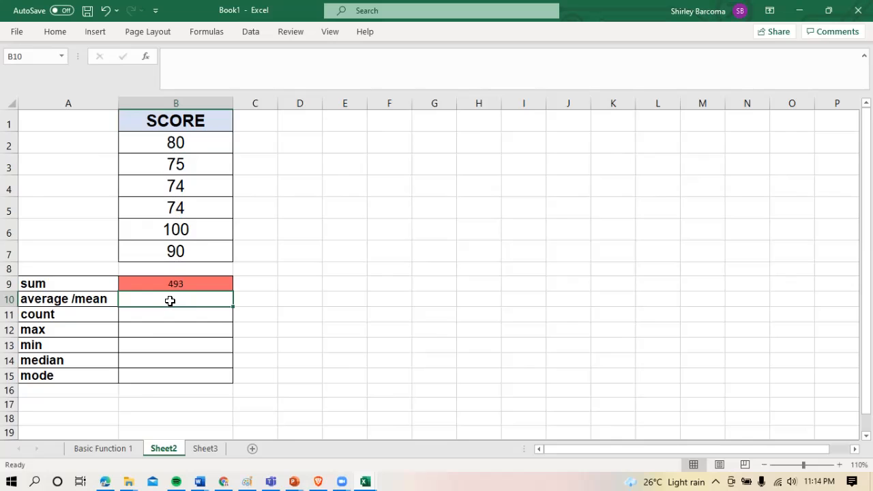
text(=)
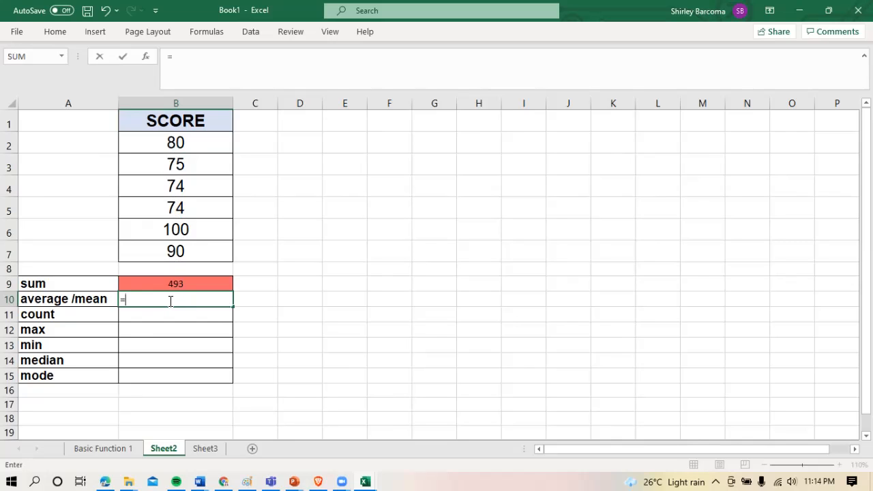
text(ave)
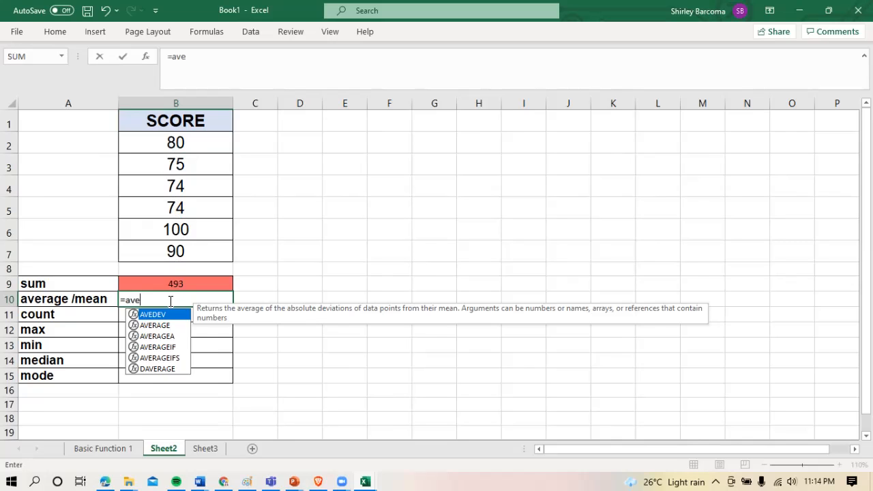
text(rage()
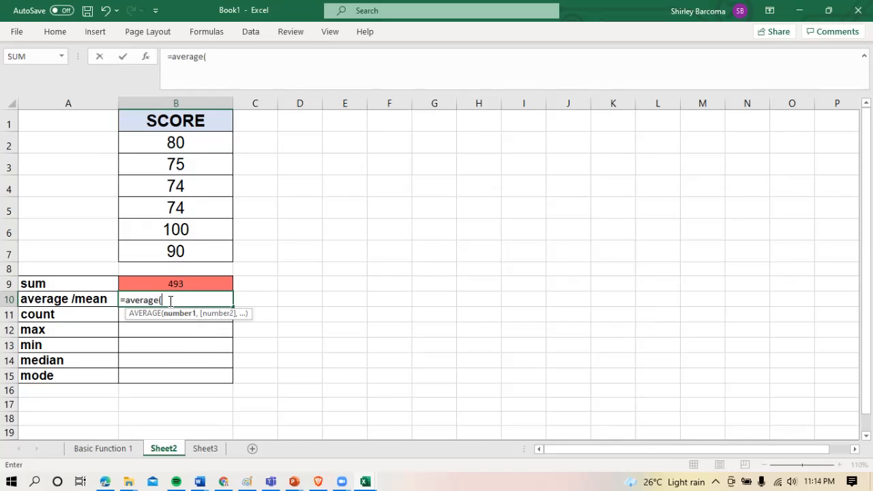
click(159, 150)
drag(159, 150, 180, 250)
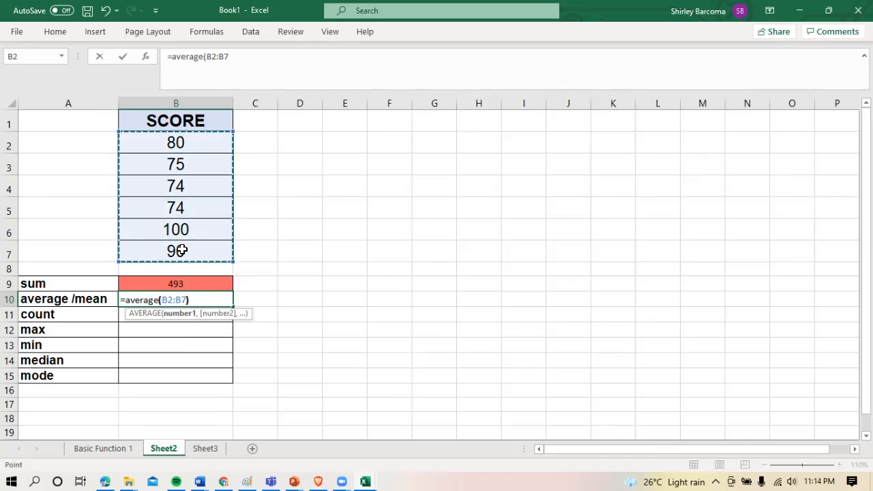
text())
key(Return)
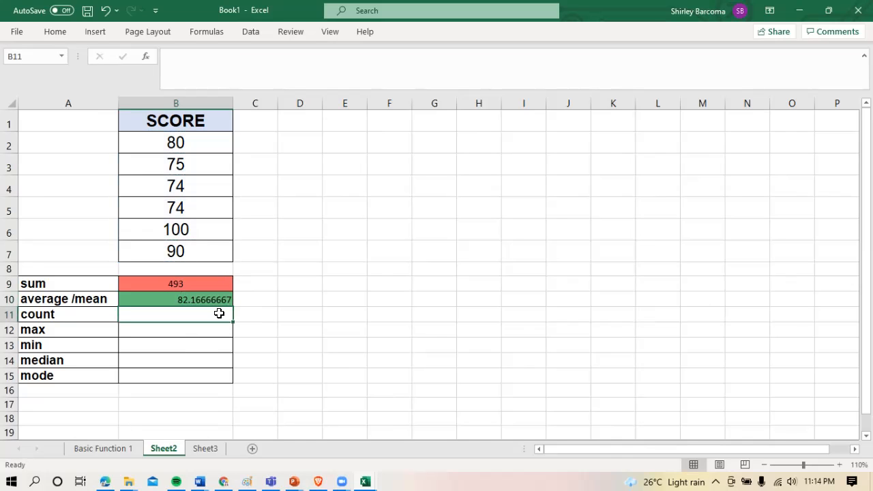
click(200, 300)
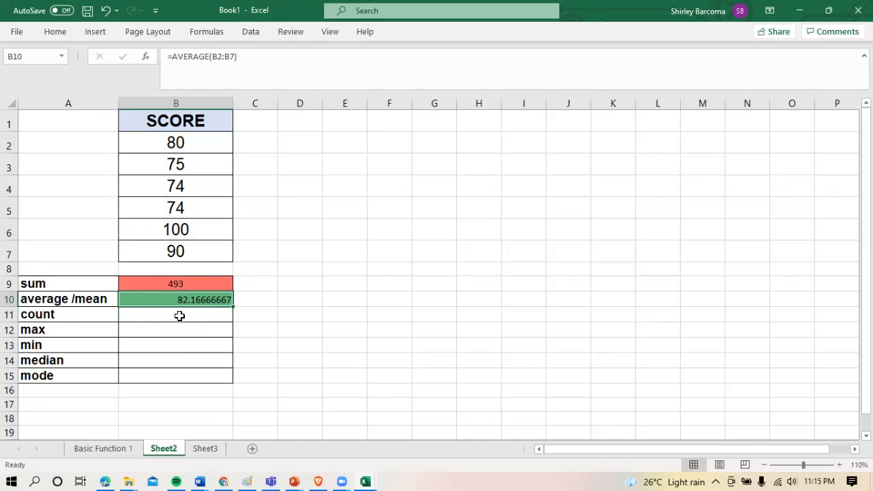
click(179, 316)
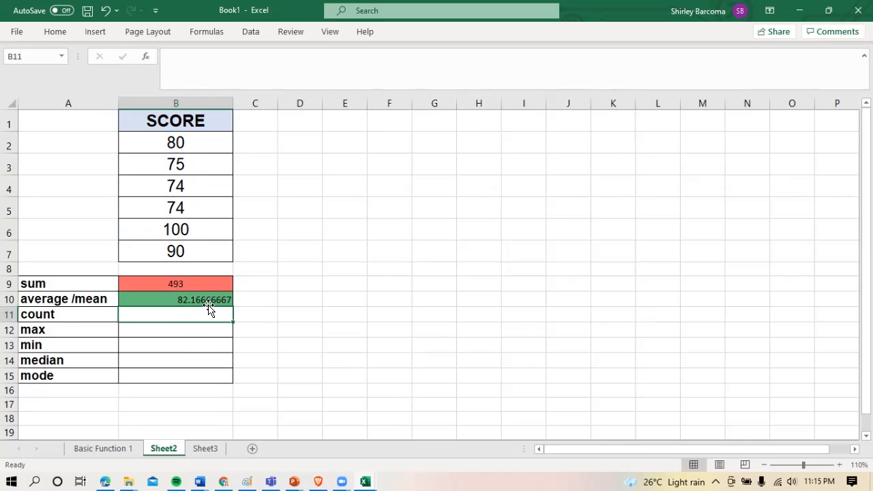
Enter the formula =count(B2:B7) in cell B11 to count the scores
text(=)
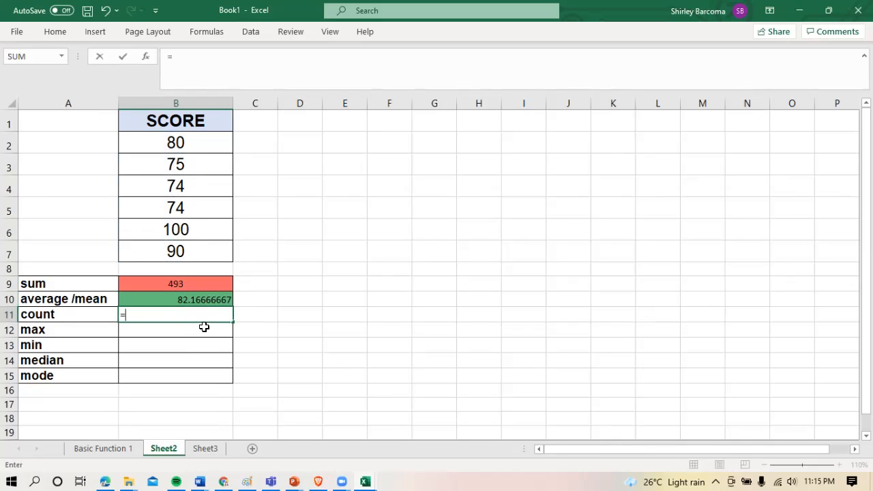
text(count)
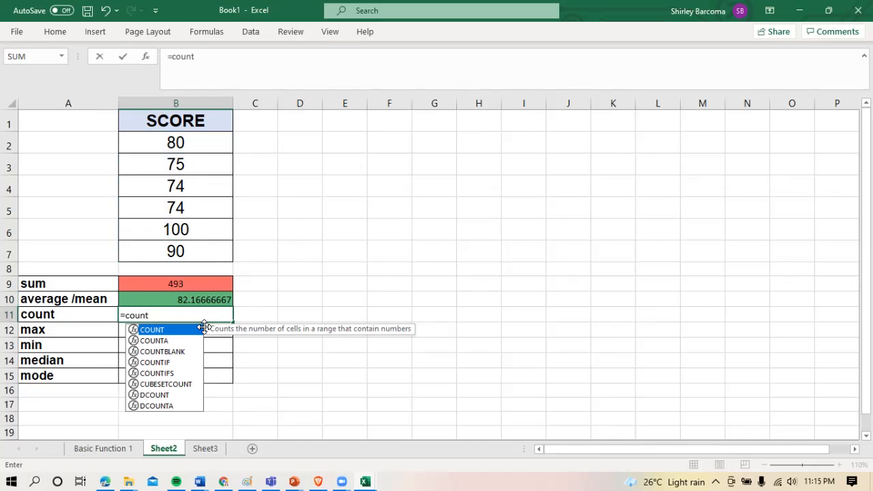
text(()
drag(194, 150, 187, 253)
text())
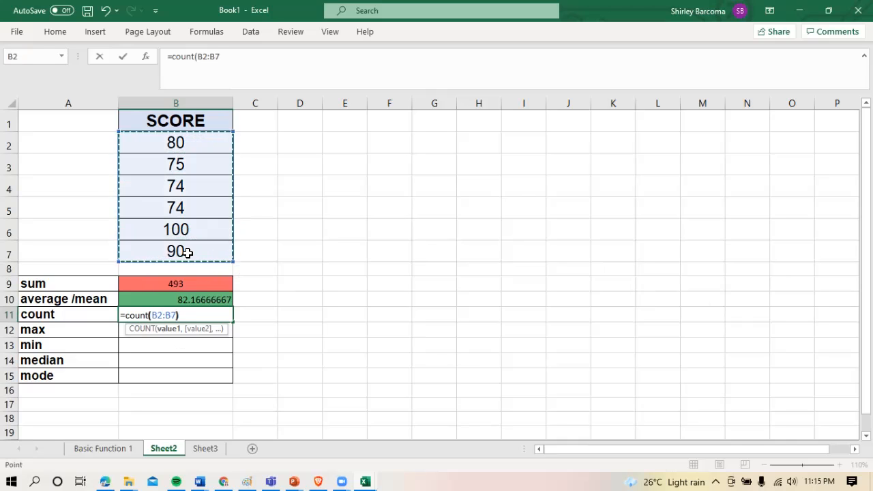
key(Return)
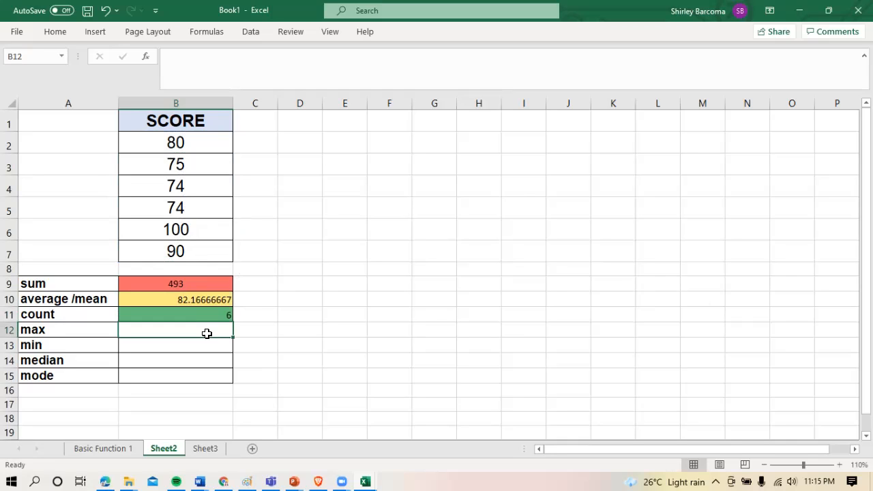
Enter the formula =max(B2:B7) in cell B12 to find the highest score
text(=)
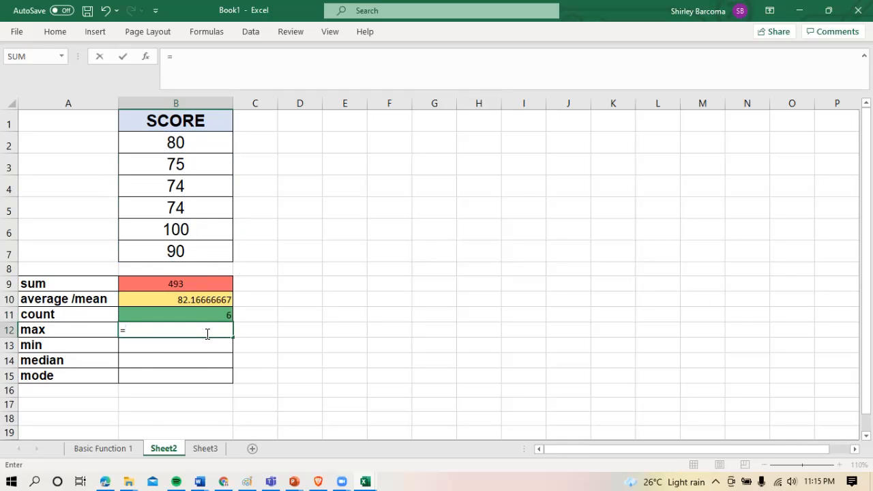
text(max()
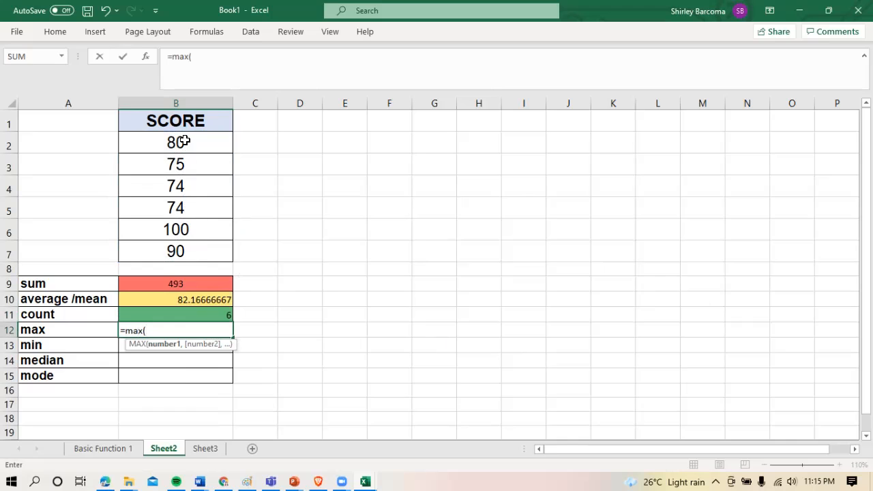
drag(183, 142, 190, 251)
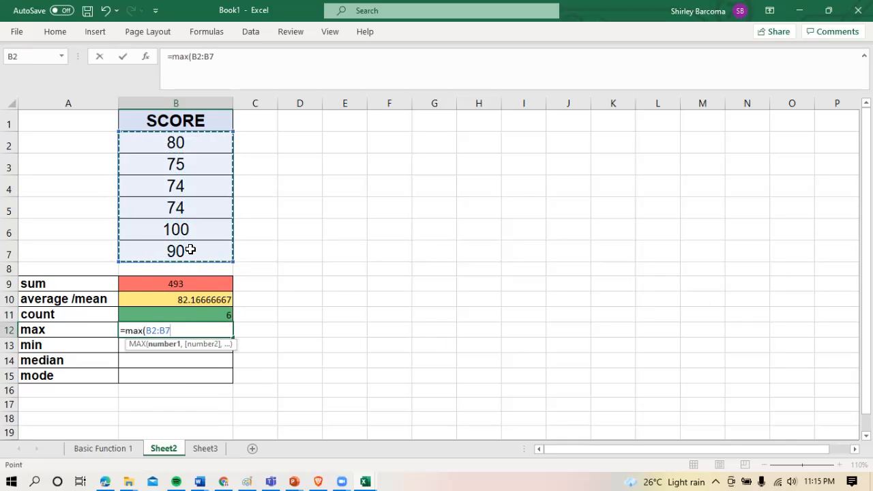
text())
key(Return)
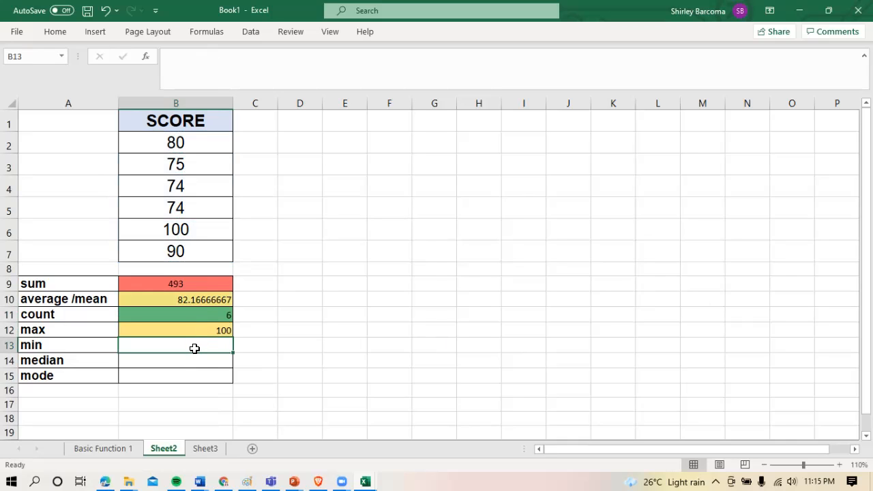
Enter the formula =Min(B2:B7) in cell B13 to find the lowest score
text(=M)
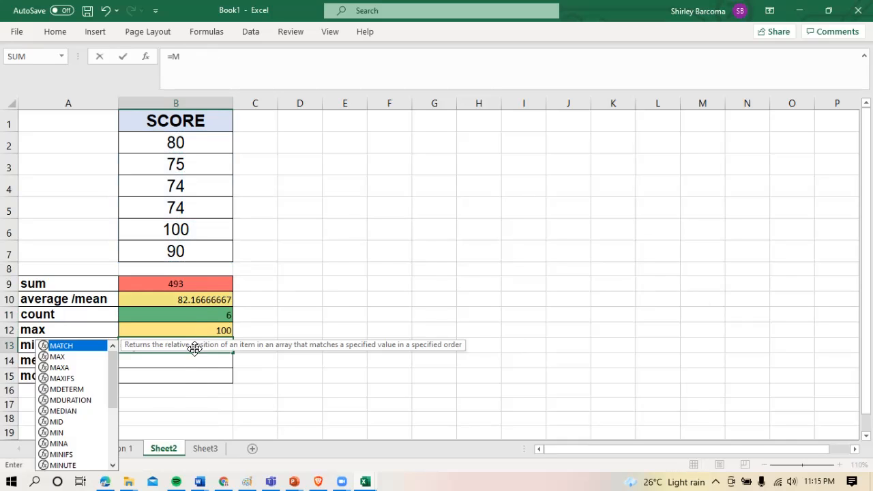
text(in)
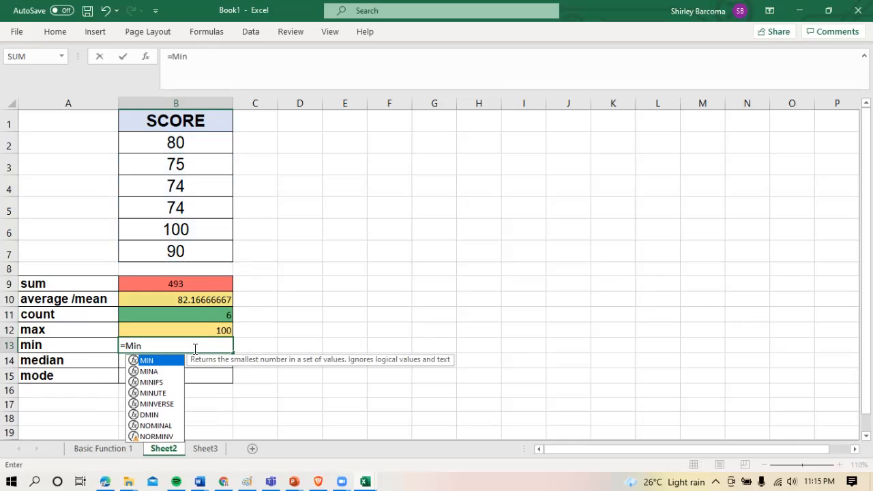
text(()
click(174, 147)
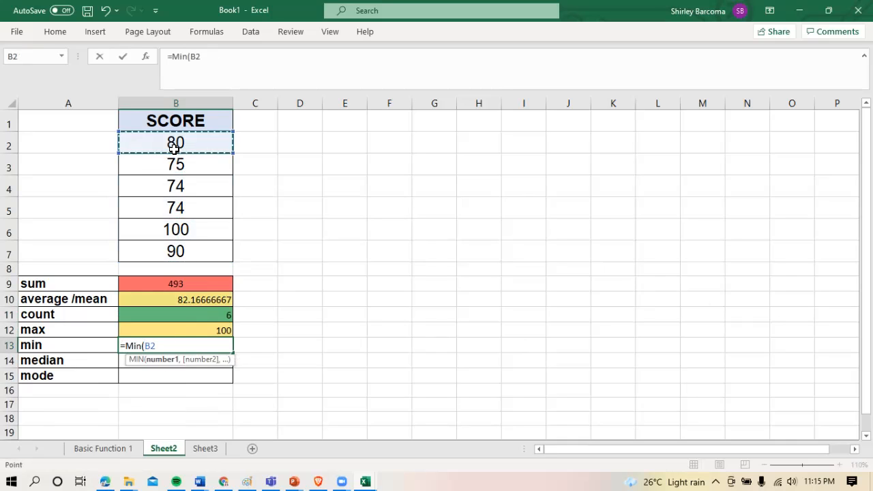
drag(174, 147, 179, 251)
text())
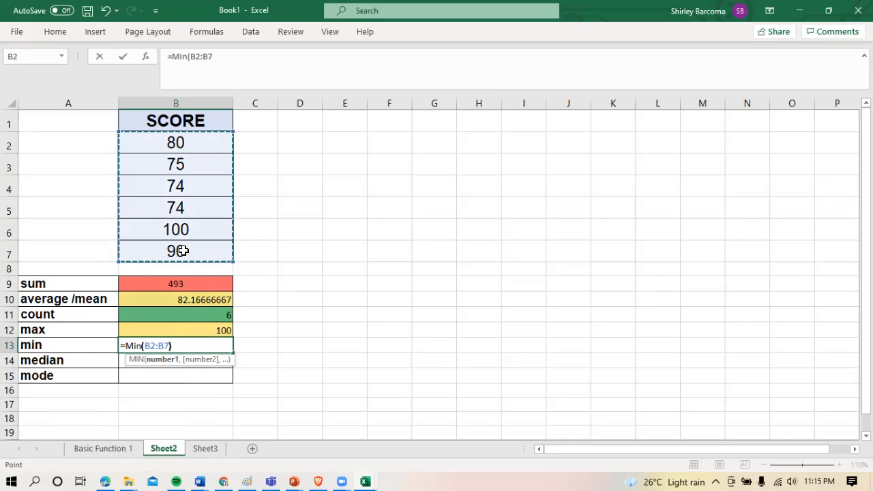
key(Return)
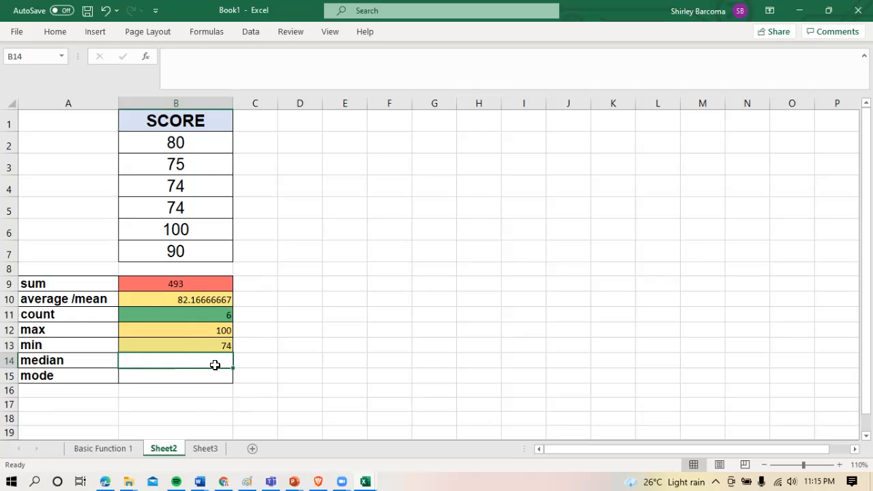
Enter the formula =median(B2:B7) in cell B14 to calculate the median of the scores
text(=)
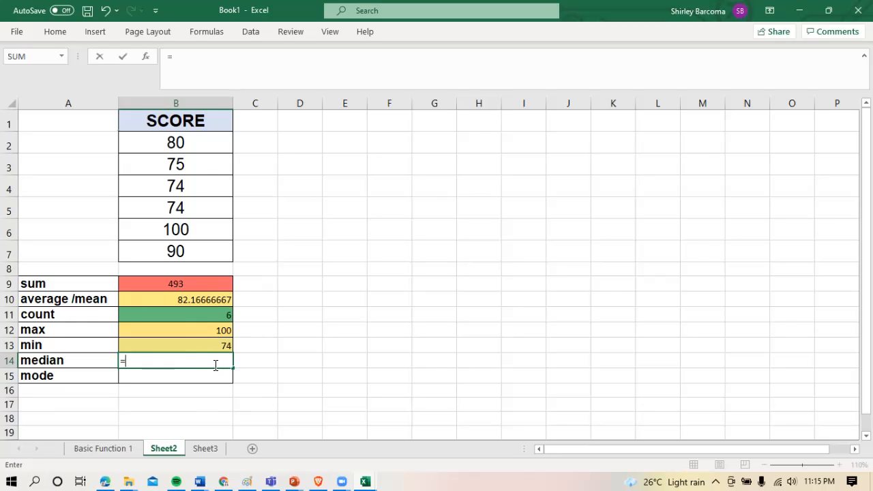
text(median)
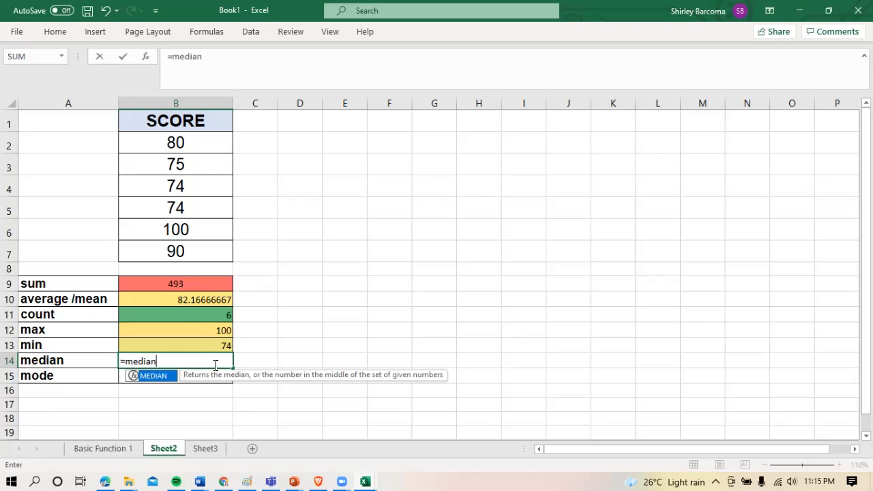
text(()
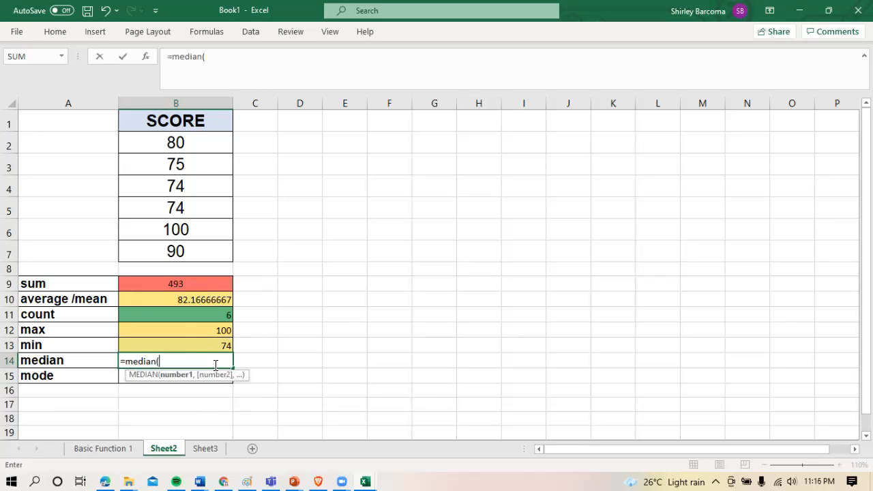
drag(194, 142, 196, 248)
text())
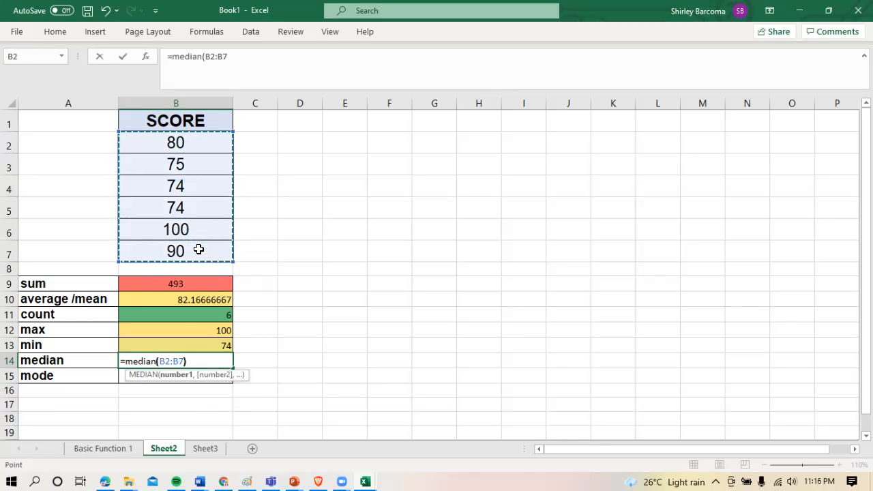
key(Return)
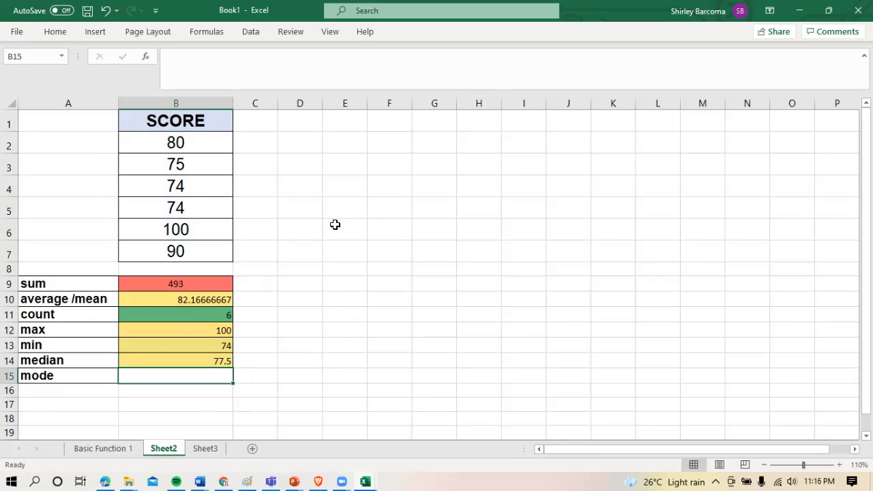
List the scores in ascending order in cells E1:E6 as 74, 74, 75, 80, 90 and 100
click(347, 119)
text(74)
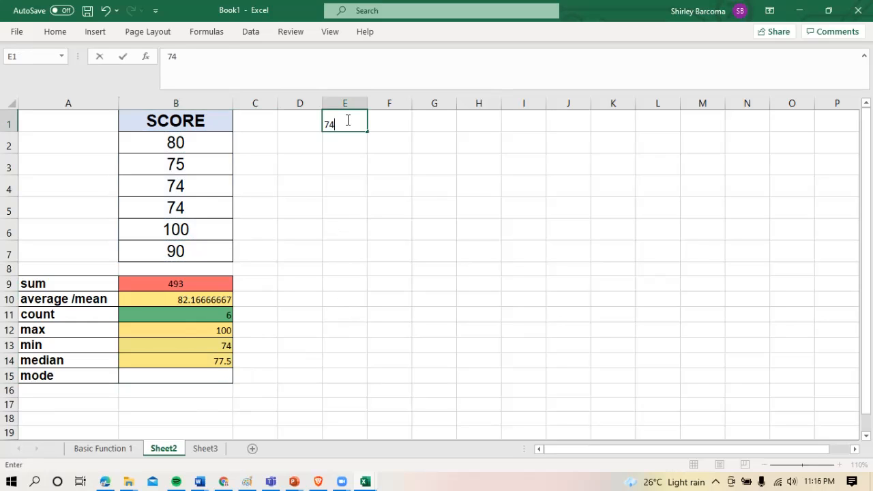
key(Return)
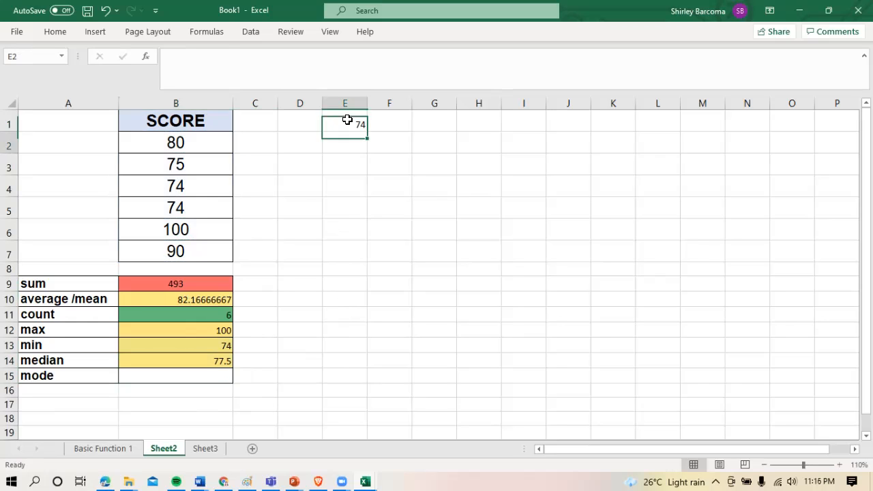
text(74)
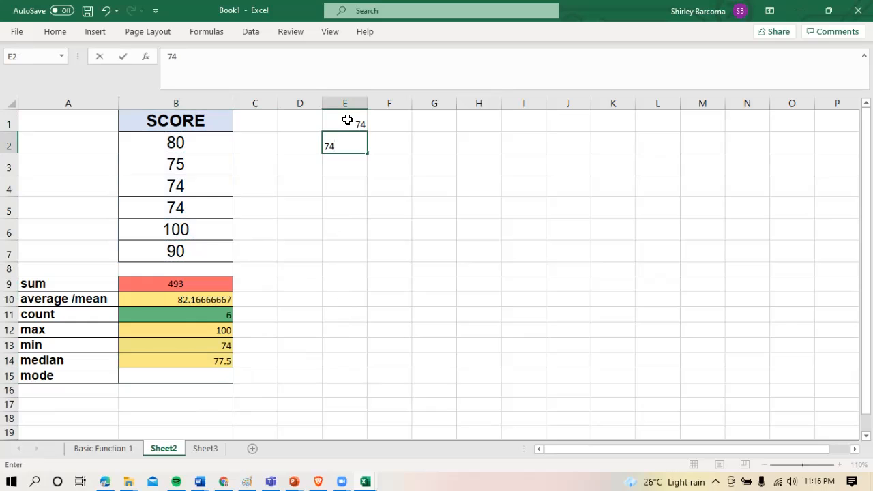
key(Return)
text(75)
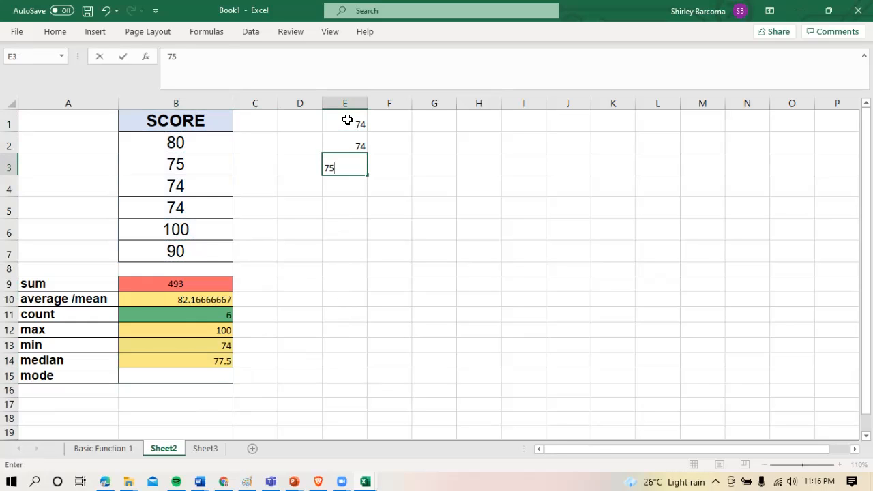
key(Return)
text(8)
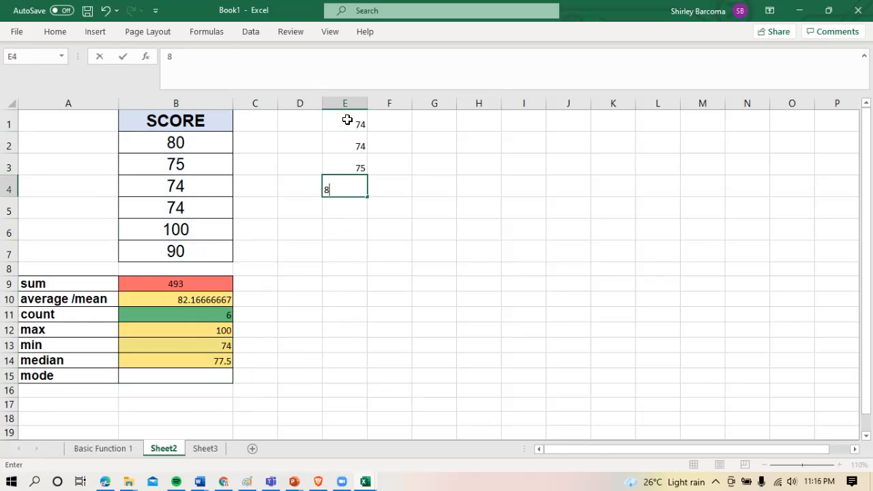
text(0)
key(Return)
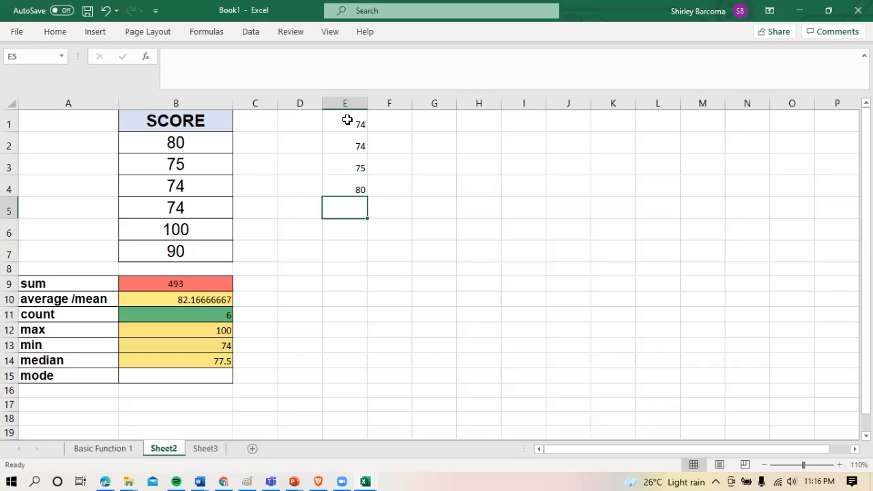
text(90)
key(Return)
text(100)
key(Return)
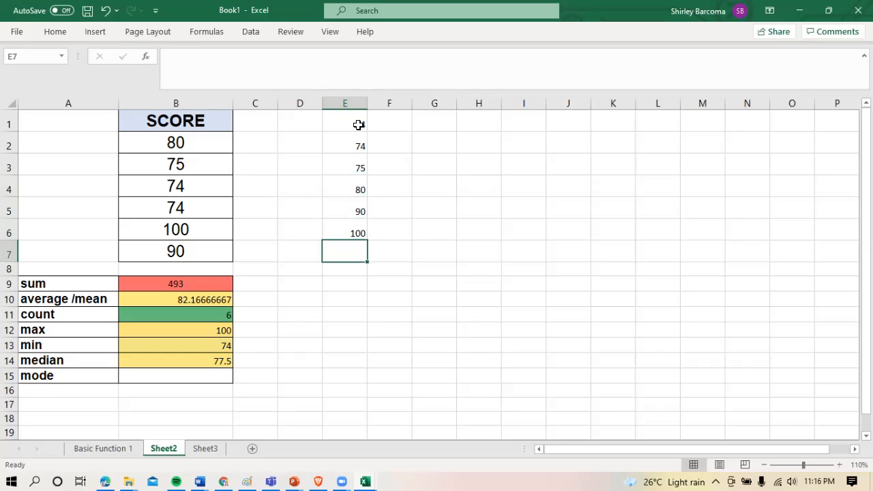
Add the two middle scores of the sorted list with the formula =E3+E4 in cell F3
click(348, 167)
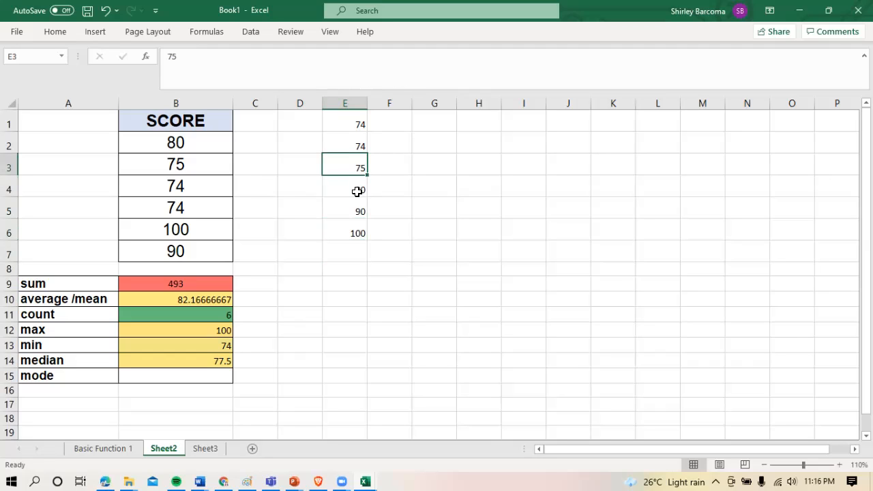
click(357, 192)
click(354, 168)
drag(360, 173, 363, 187)
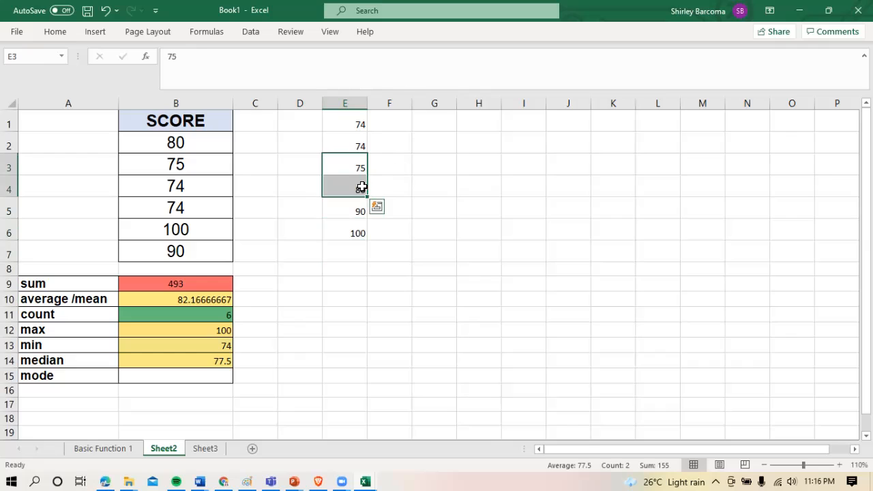
click(395, 167)
text(=)
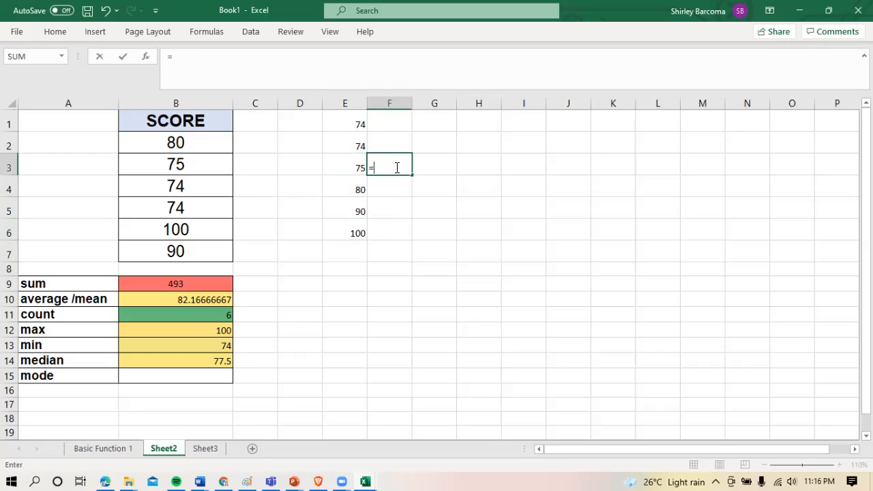
click(353, 167)
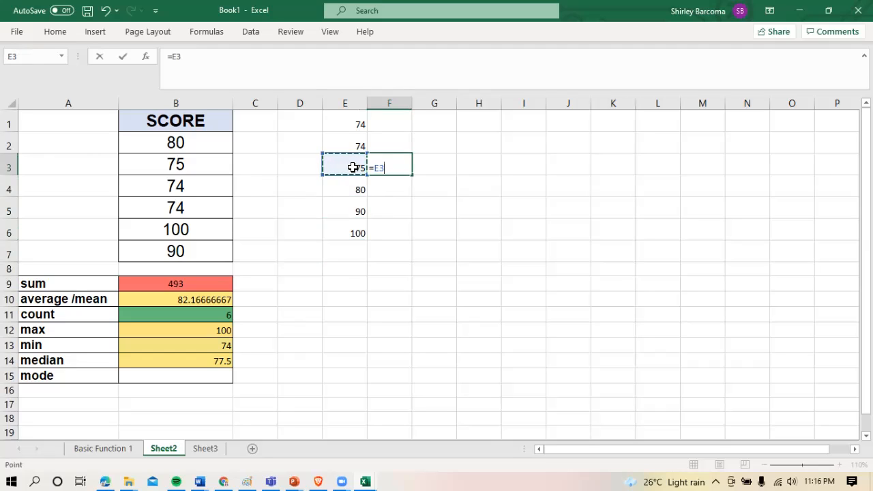
text(+)
click(356, 187)
key(Return)
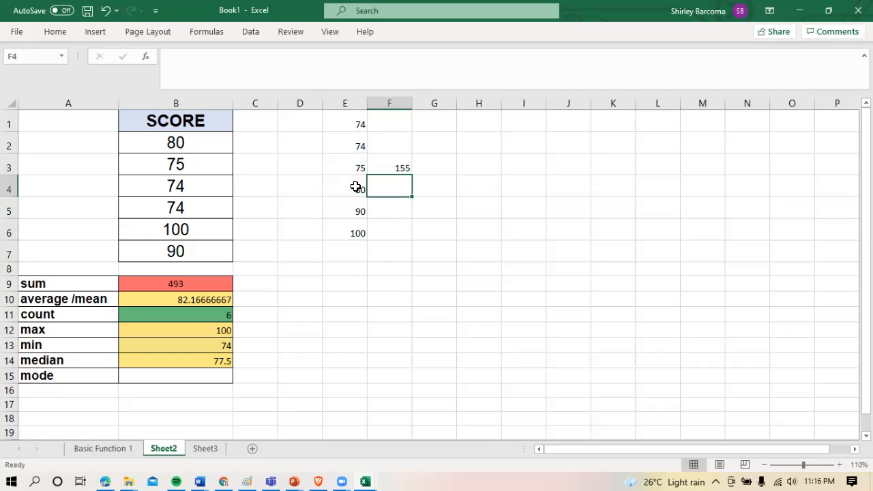
Enter the formula =155/2 in cell G3 to halve the sum of the two middle scores
click(409, 168)
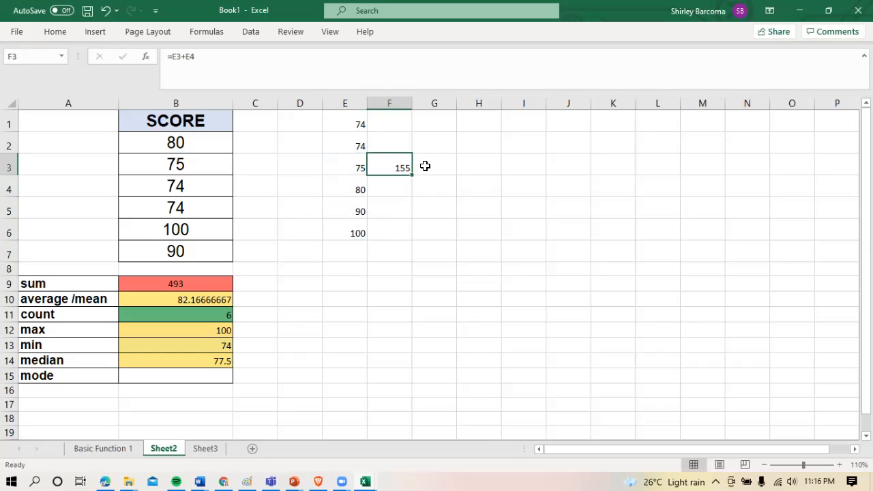
click(433, 166)
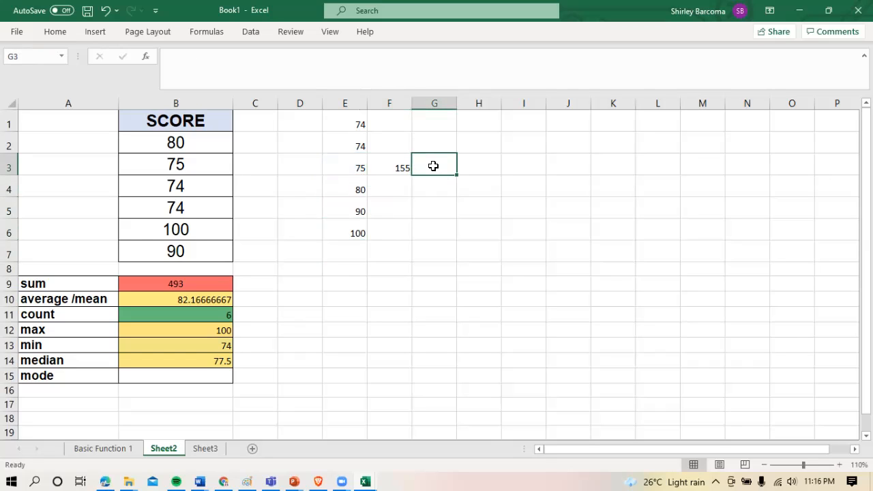
text(=155)
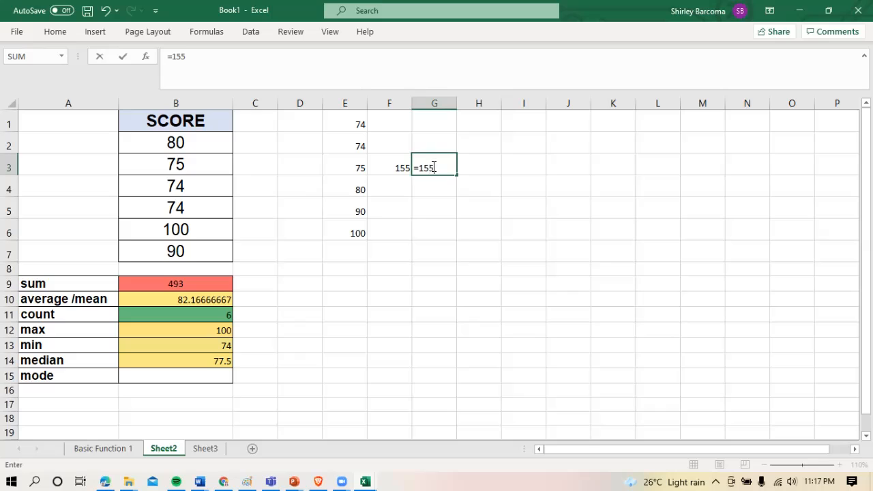
text(/2)
key(Return)
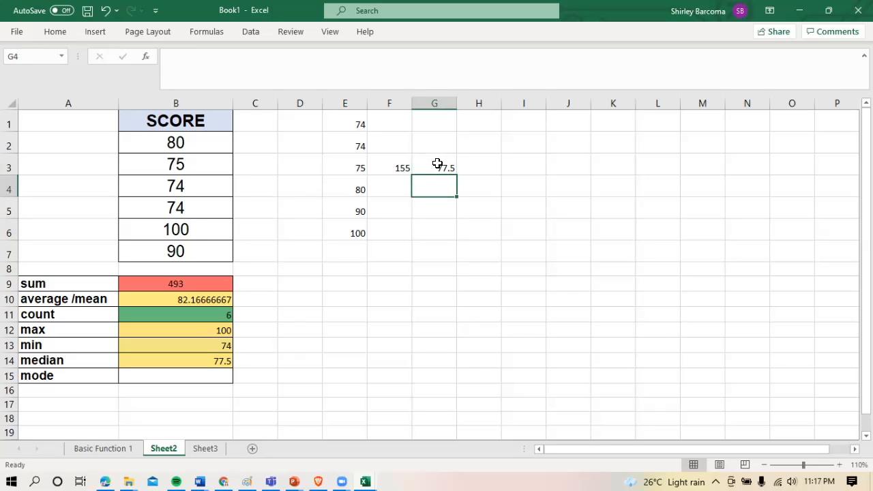
click(438, 164)
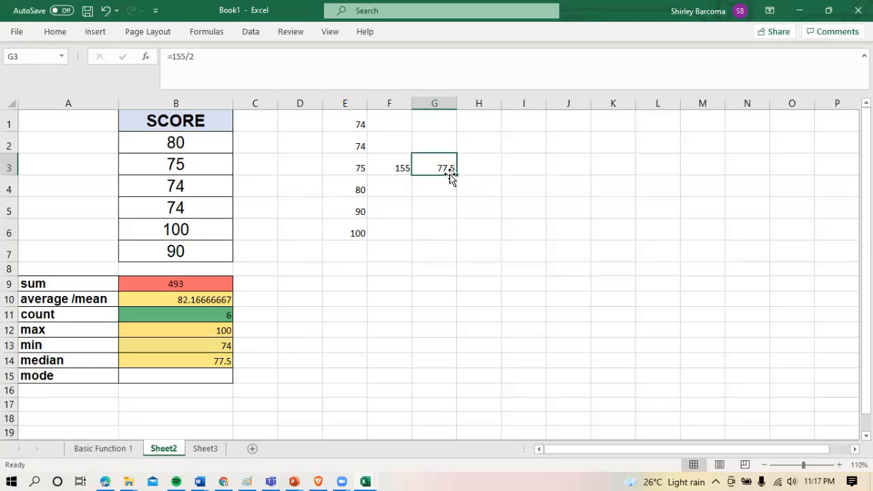
Enter the formula =mode(B2:B7) in cell B15 to calculate the mode of the scores
click(204, 374)
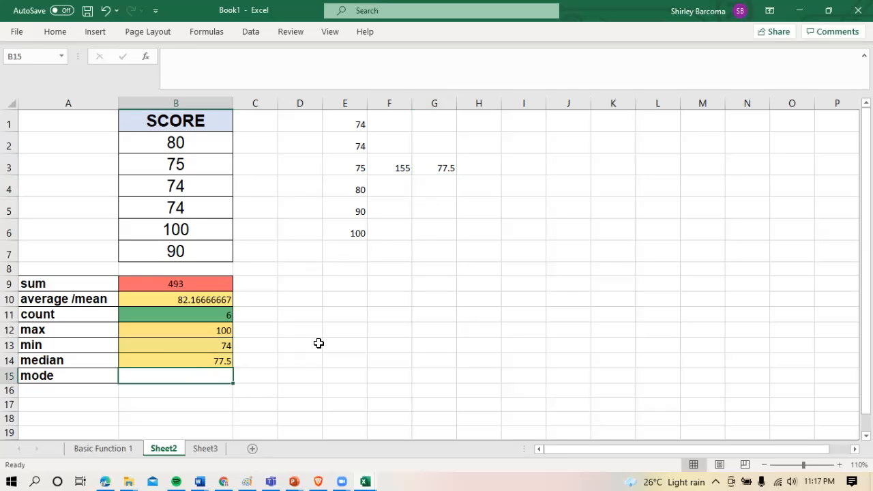
text(=mod)
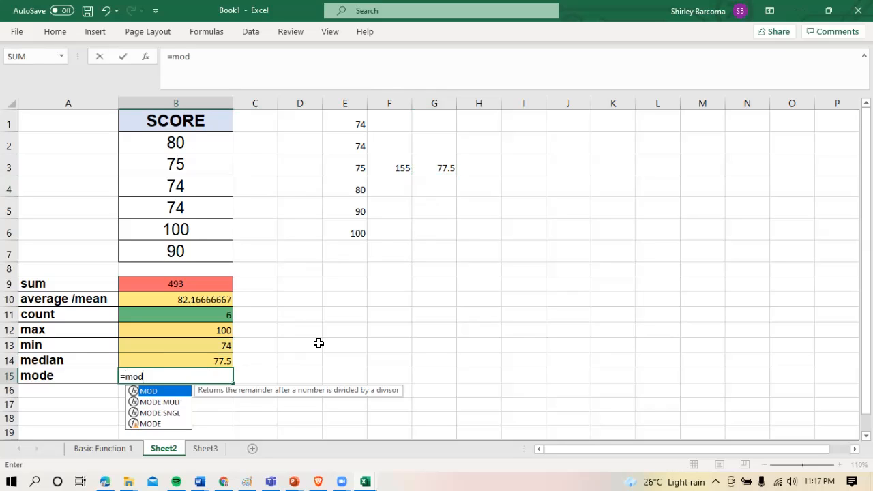
text(()
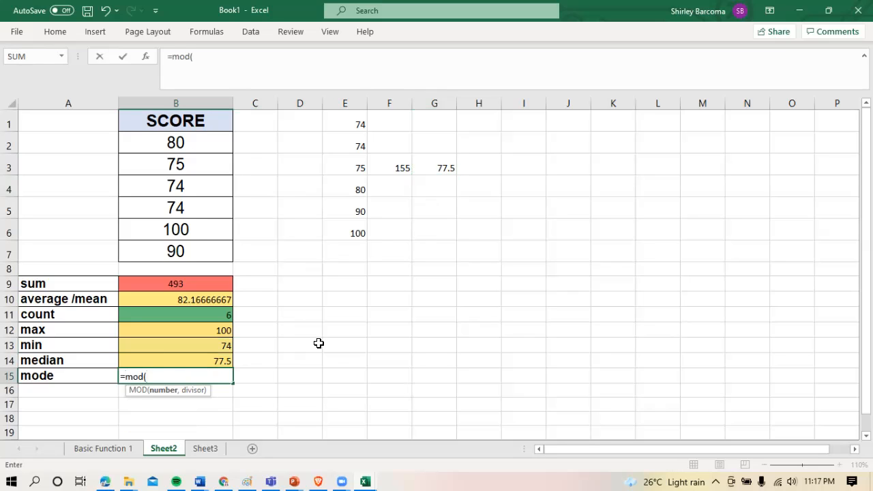
key(BackSpace)
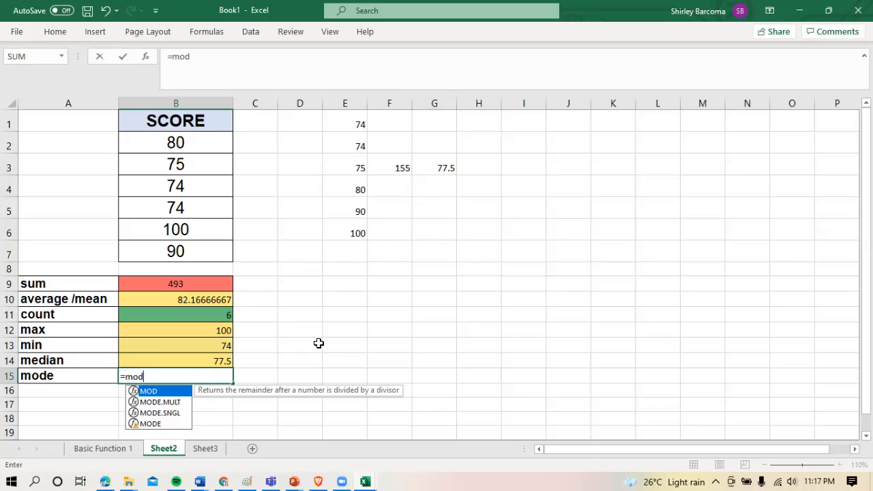
text(e)
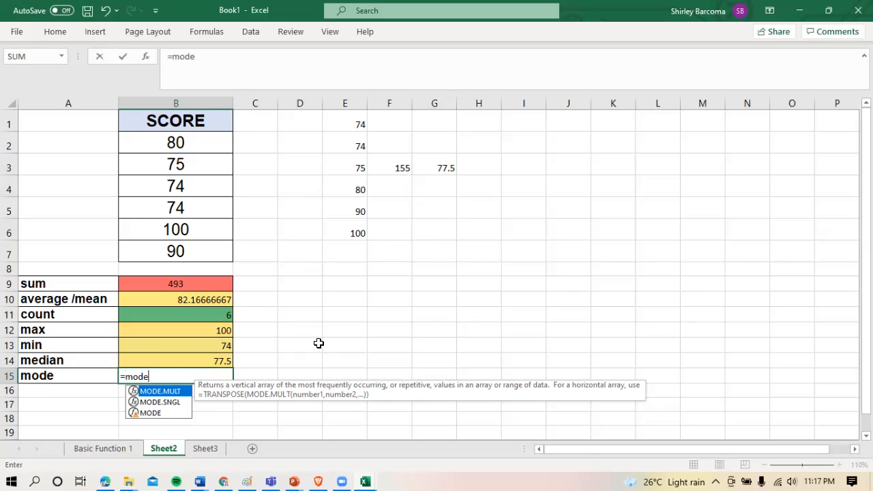
text(()
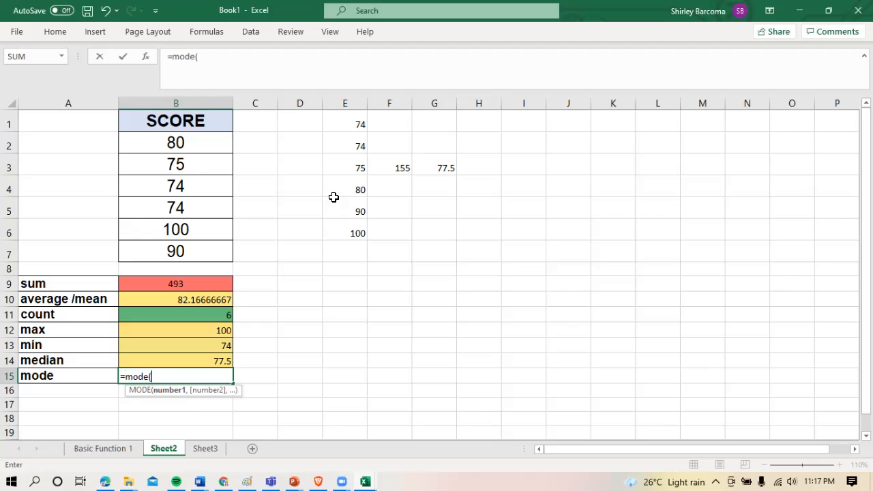
drag(188, 146, 201, 253)
text())
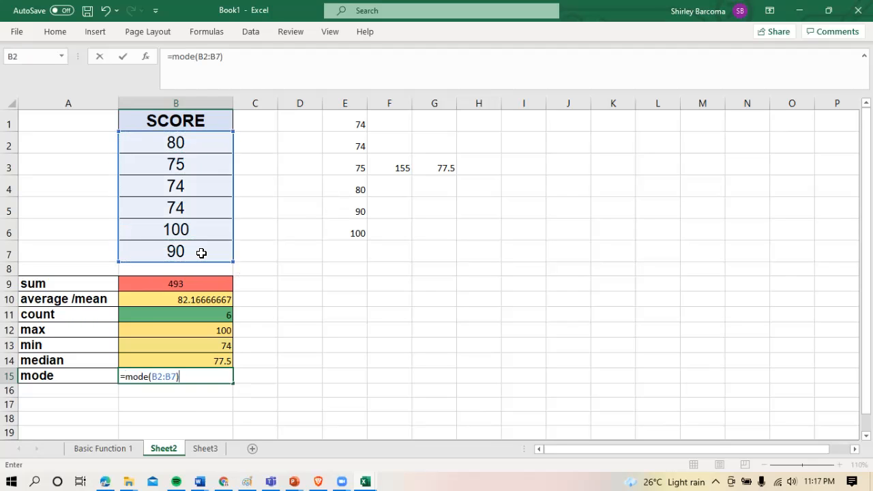
key(Return)
Format the calculated results in cells B9:B15 as 16-point Arial and centre them horizontally
drag(183, 286, 199, 371)
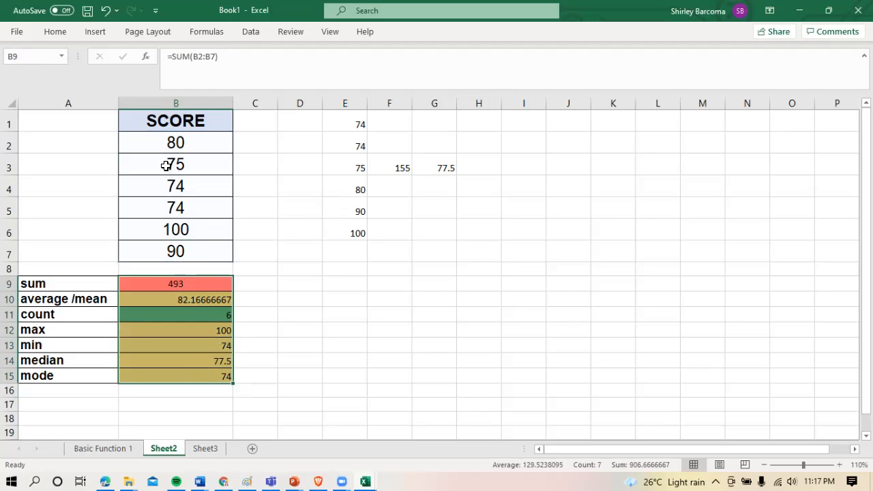
click(54, 32)
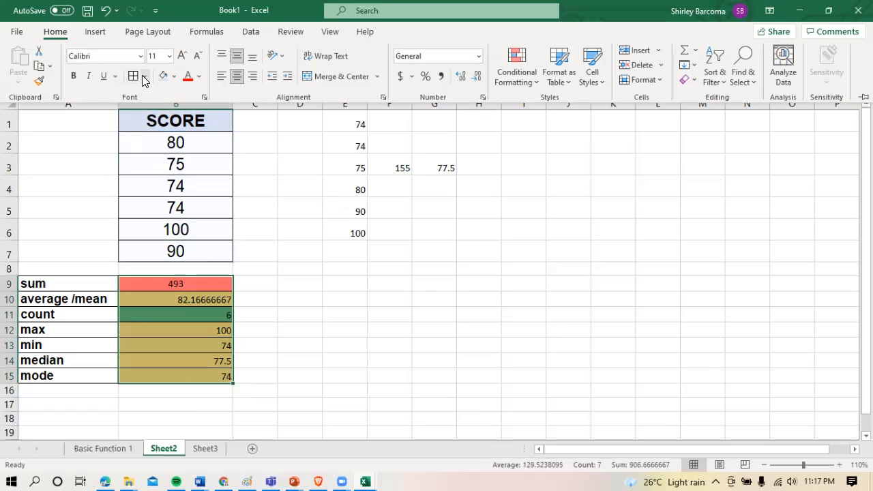
click(237, 74)
click(162, 56)
text(16)
key(Return)
click(123, 54)
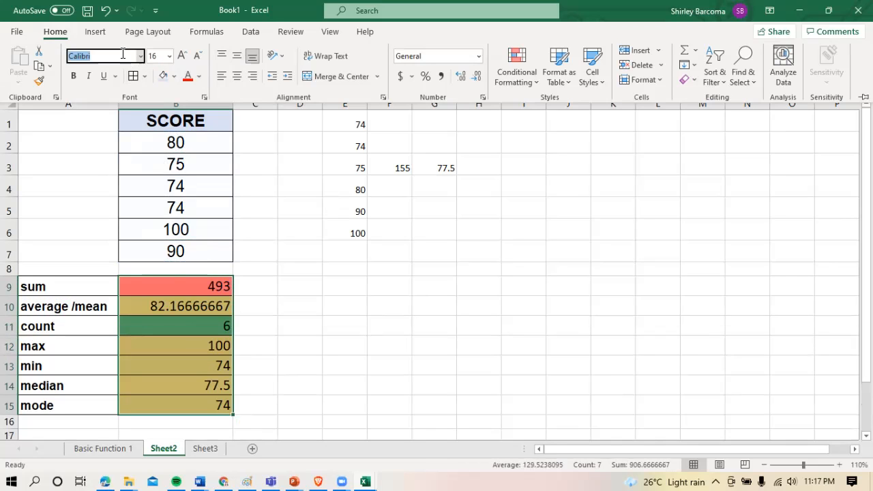
text(Arial)
key(Return)
click(239, 75)
click(178, 321)
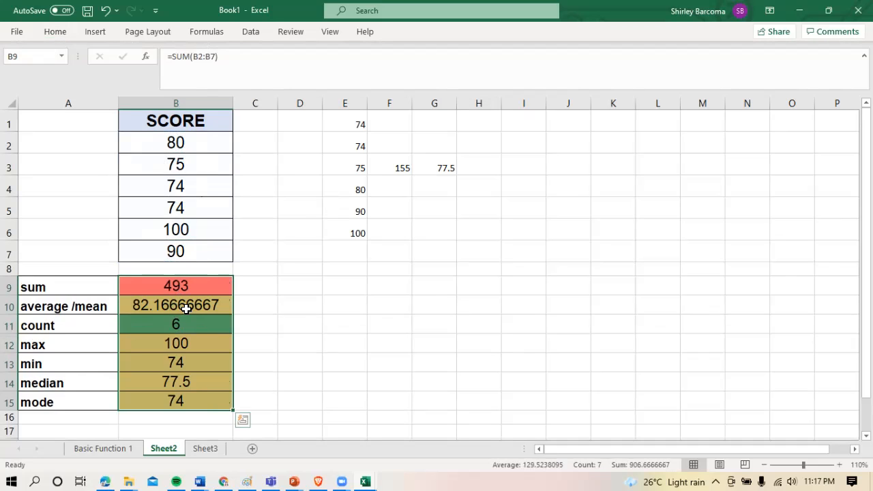
click(186, 309)
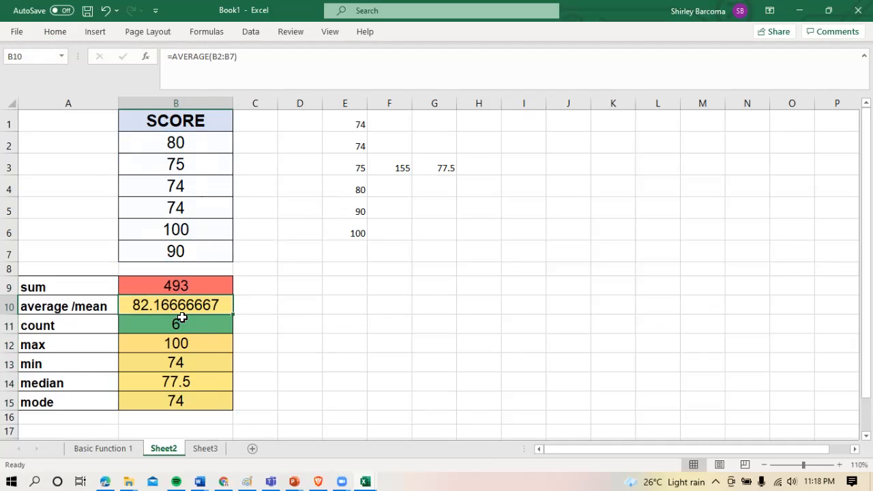
Apply the red-yellow-green conditional formatting colour scale to the statistics table in cells A9:B15
drag(195, 281, 190, 395)
drag(72, 286, 180, 404)
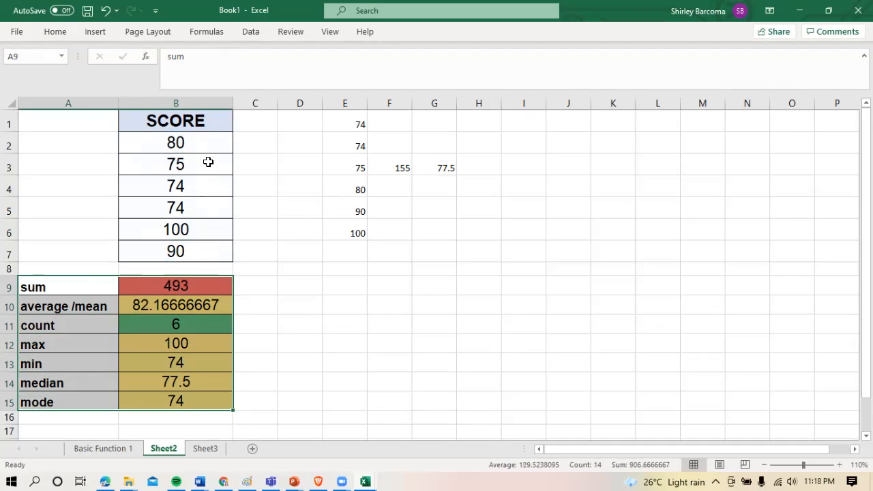
click(63, 32)
click(520, 78)
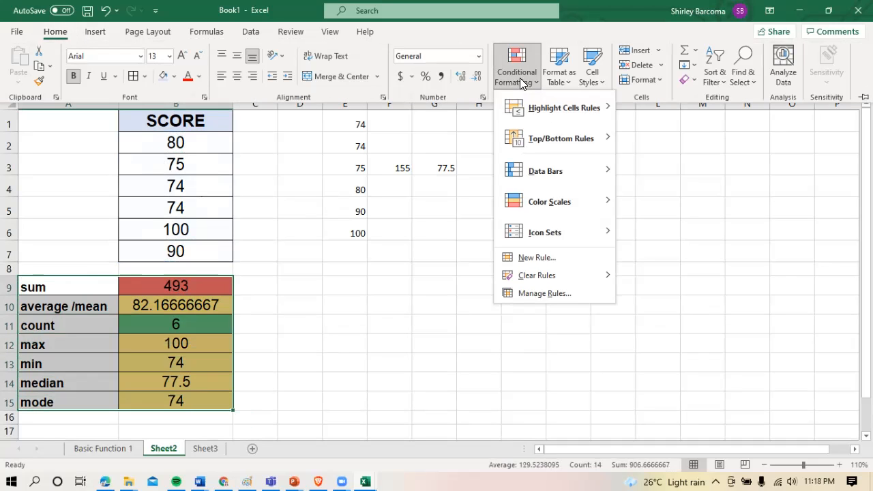
mouse_move(546, 204)
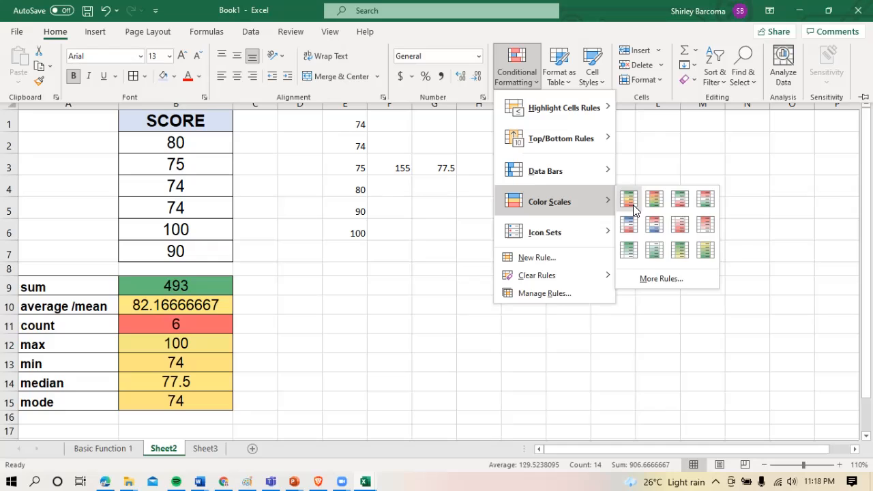
mouse_move(584, 181)
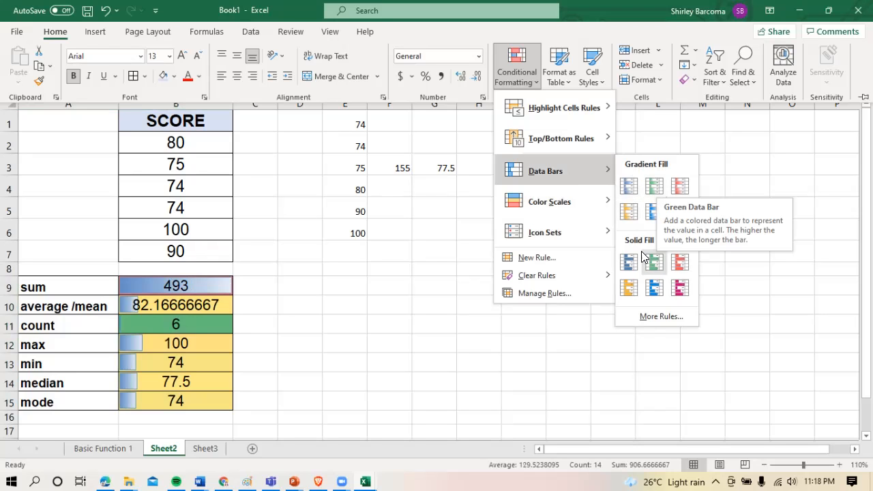
mouse_move(584, 216)
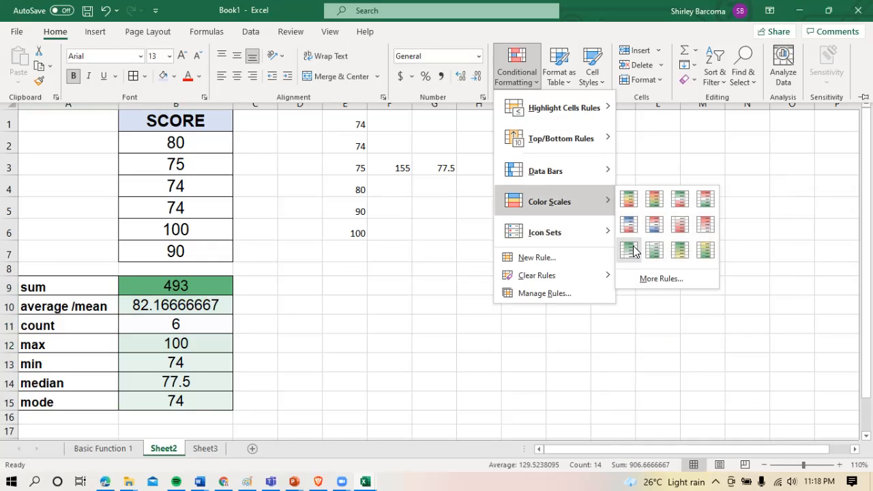
click(657, 208)
click(392, 318)
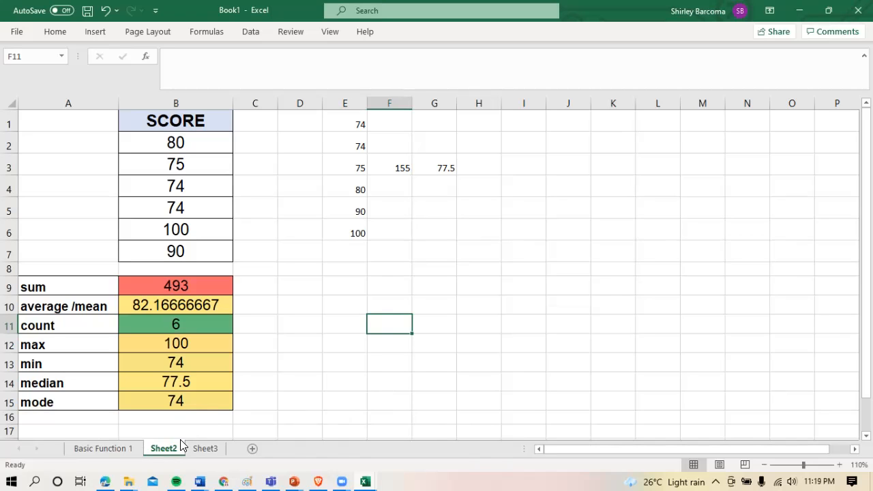
Switch to Sheet3 and enter the label "Given:" in cell A3
click(203, 445)
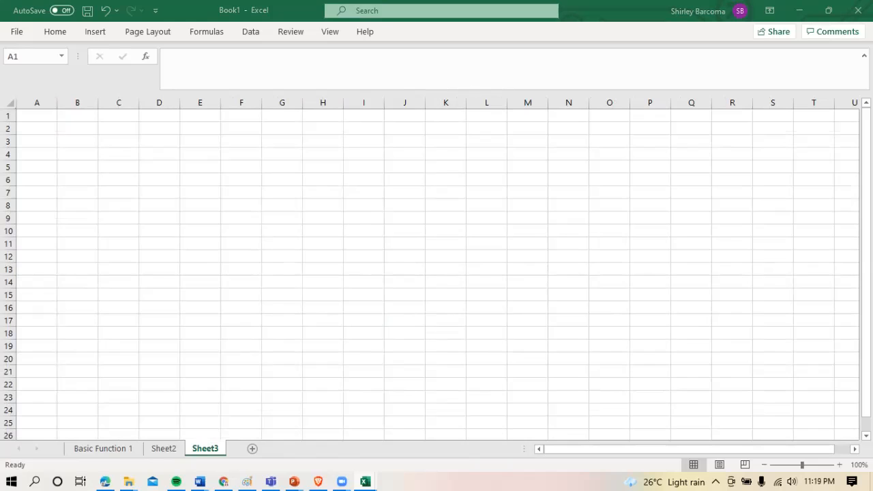
click(67, 166)
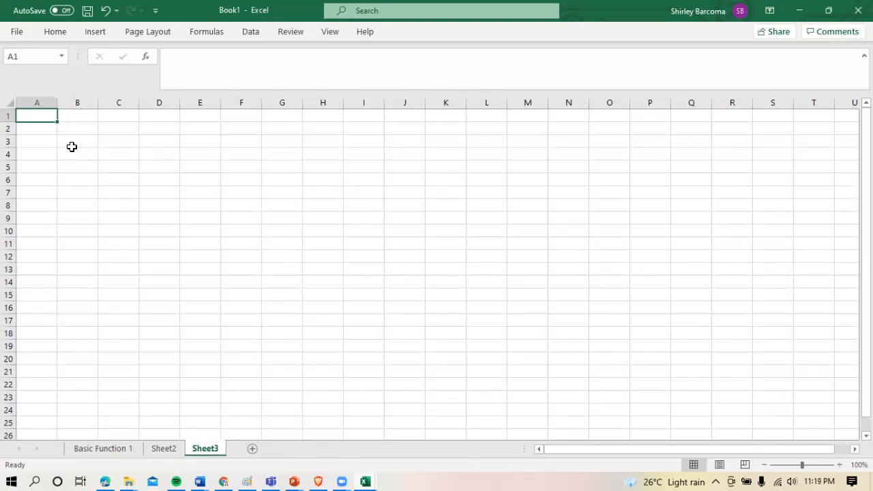
click(72, 145)
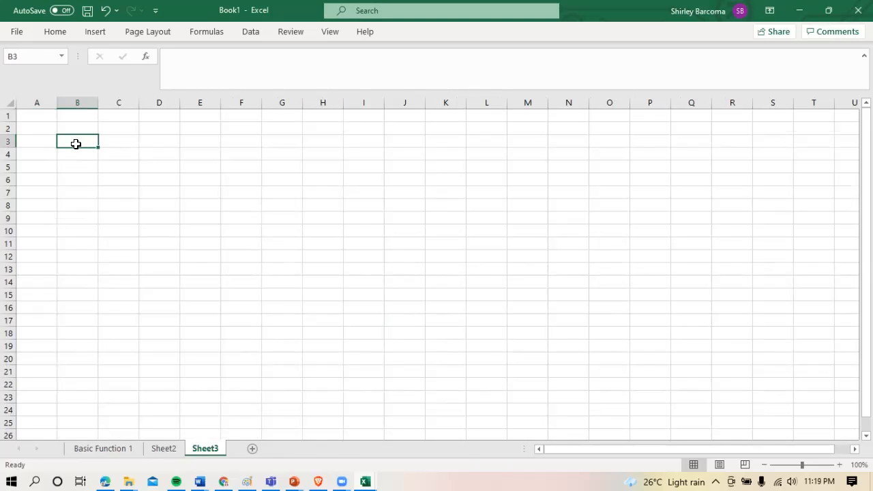
click(77, 132)
click(79, 142)
key(Left)
text(Gi)
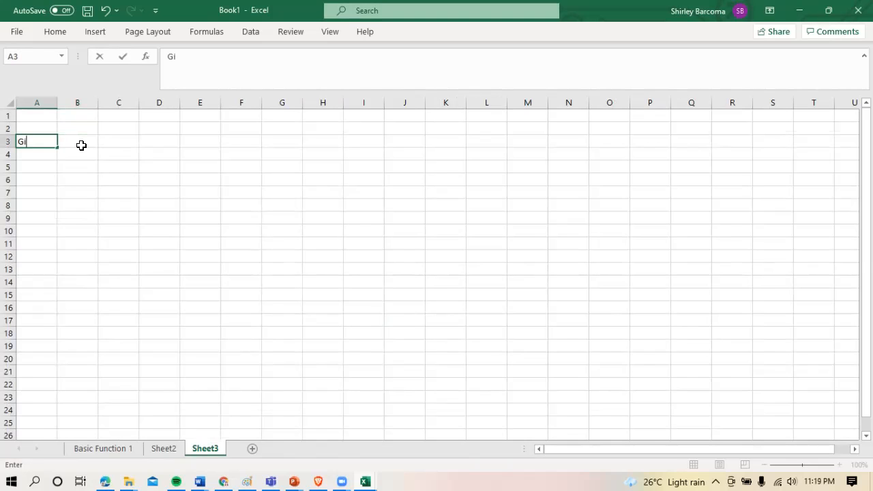
text(ven:)
key(Return)
key(Return)
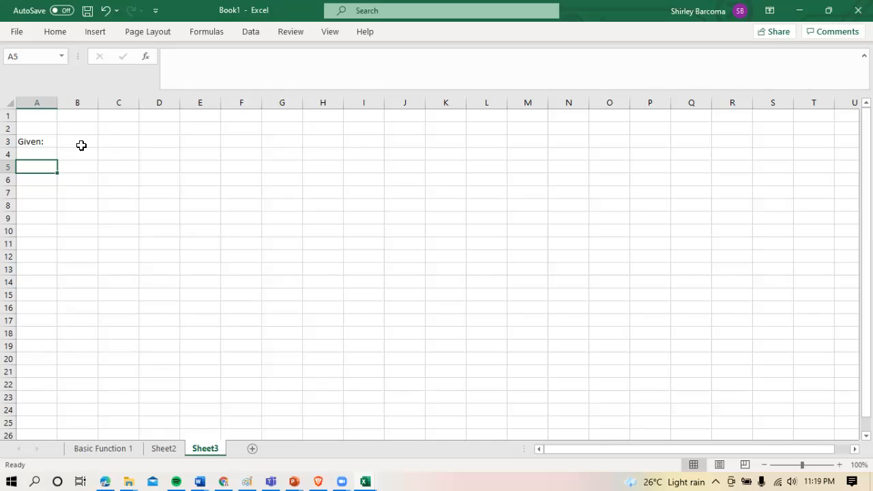
Enter the values 14, 9 and LOA in cells B5 to B7, one per row
key(Right)
text(14)
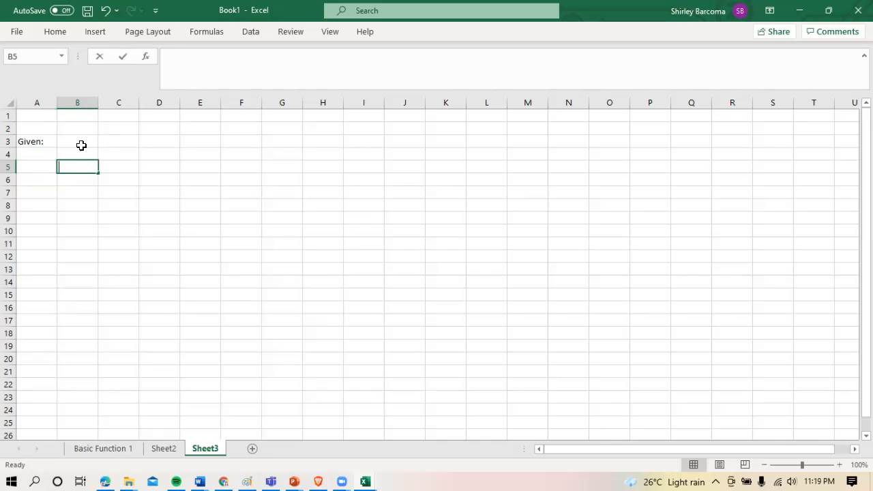
key(Return)
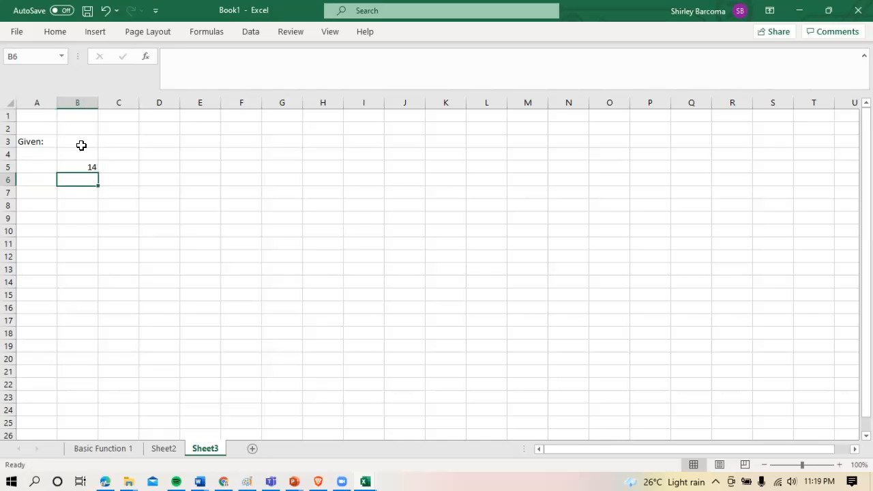
text(9)
key(Return)
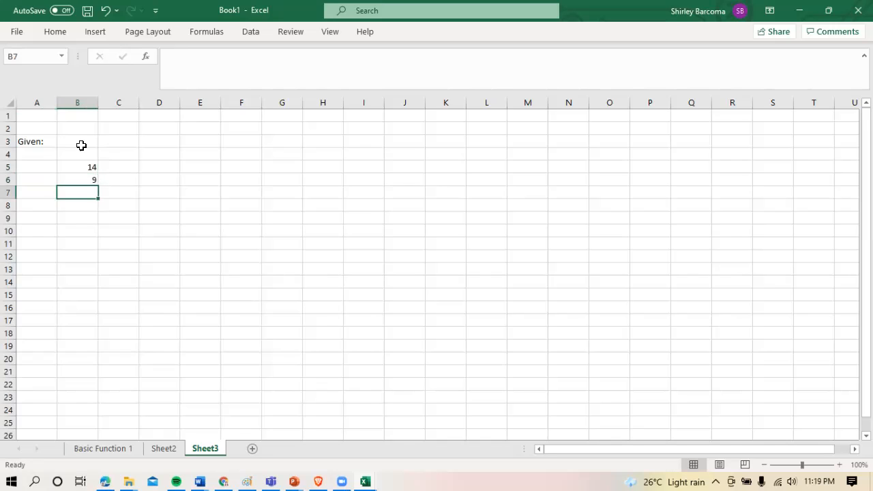
text(LOA)
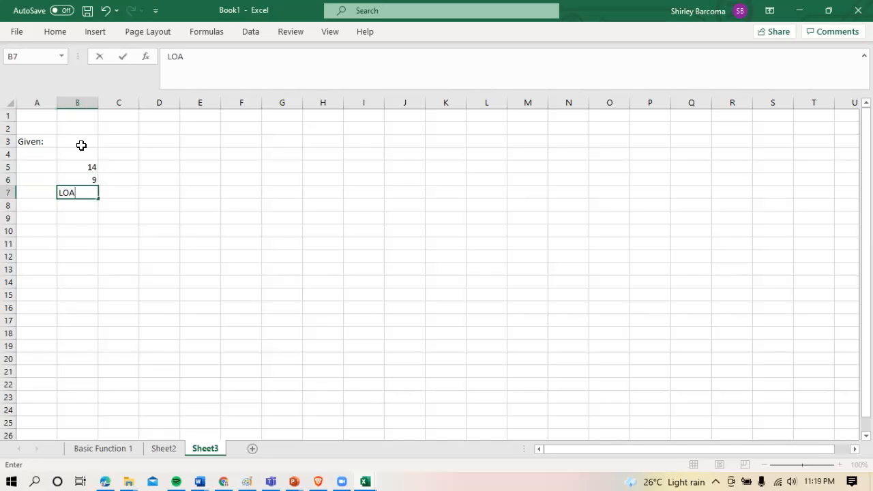
key(Return)
Leave cell B8 blank and enter the numbers 22, 3 and 1 in cells B9 to B11
key(Return)
text(22)
key(ctrl+Return)
key(Return)
text(3)
key(Return)
text(1)
key(Return)
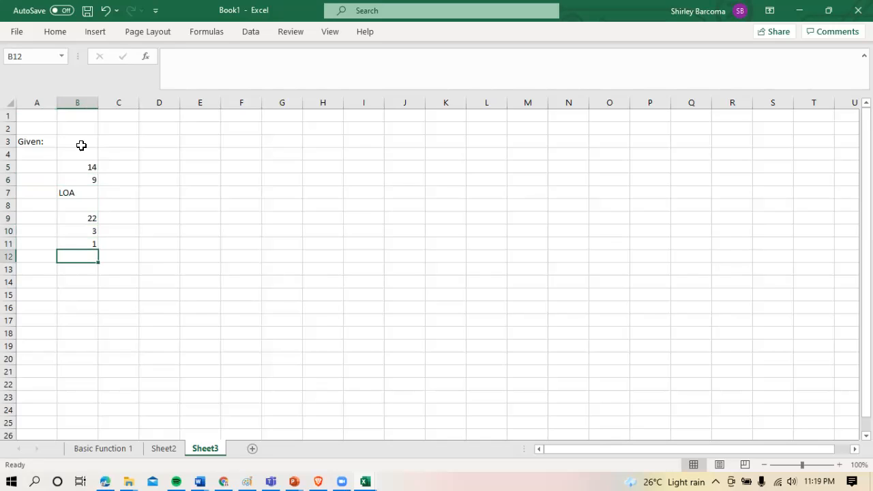
Enter the text READY in cell B12 and LET'S in cell B13
text(READY)
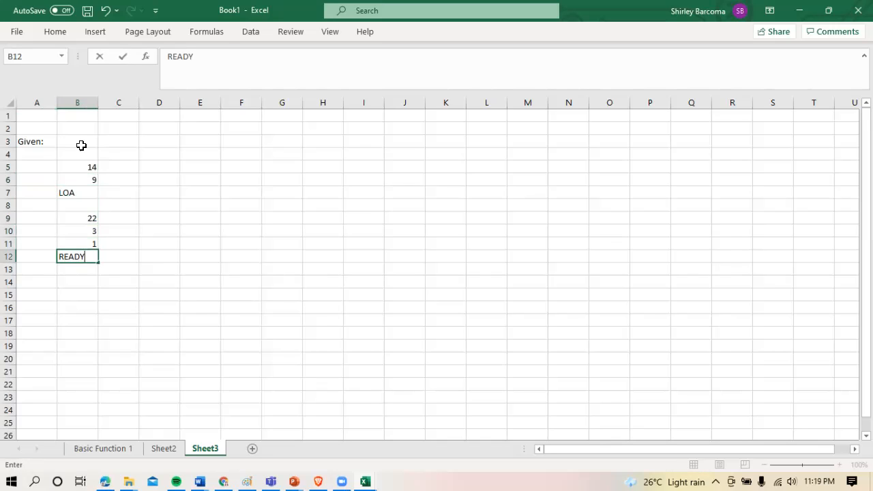
key(Return)
text(LET'S)
key(Return)
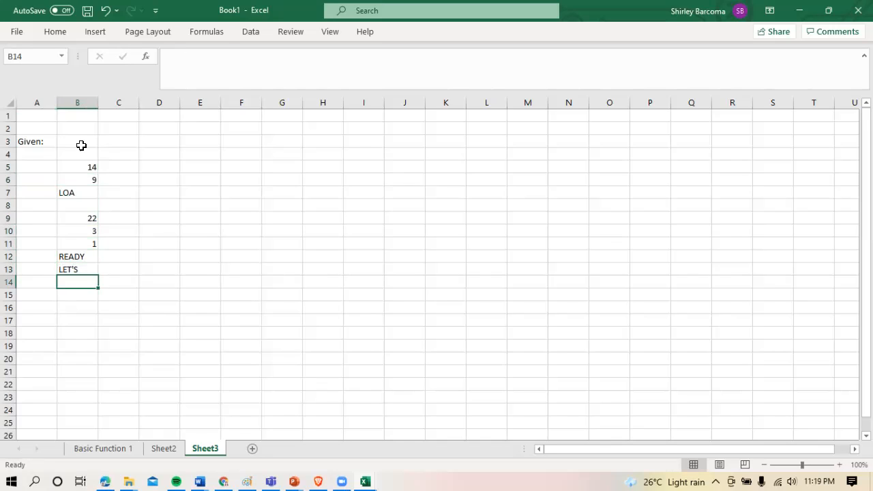
Leave cell B14 blank and enter 5, 8 and GO in cells B15 to B17
text(5)
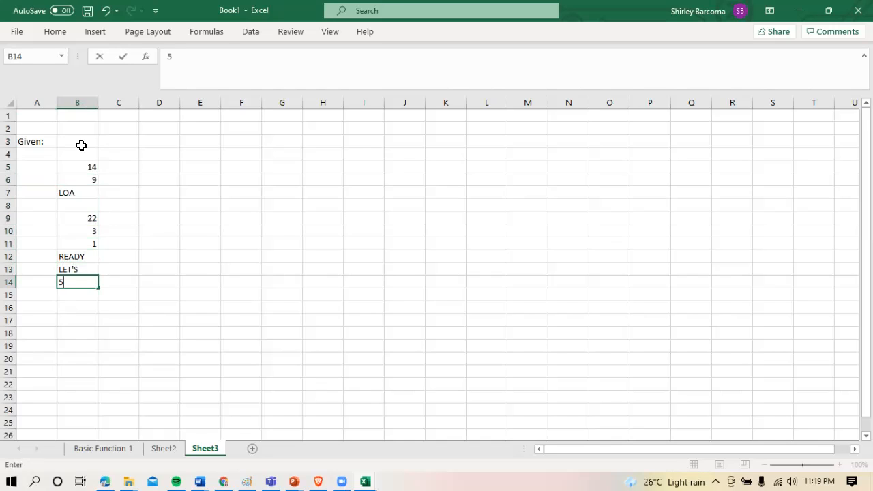
key(BackSpace)
key(Return)
text(5)
key(Return)
text(8)
key(Return)
text(GO)
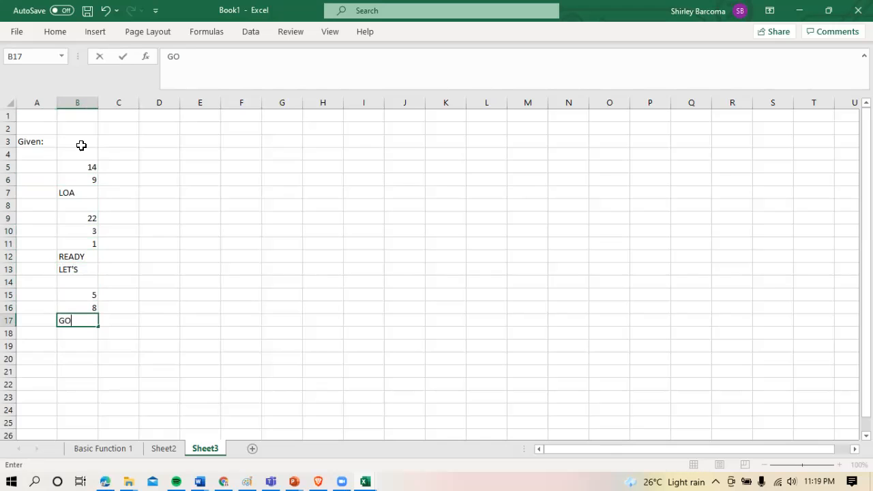
key(Return)
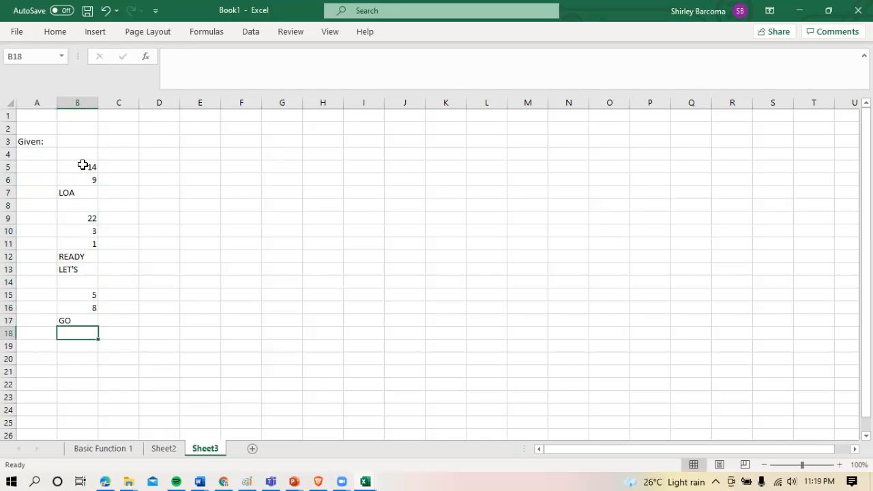
Add borders to all cells in B5:B17 and centre their contents horizontally and vertically
drag(82, 167, 93, 316)
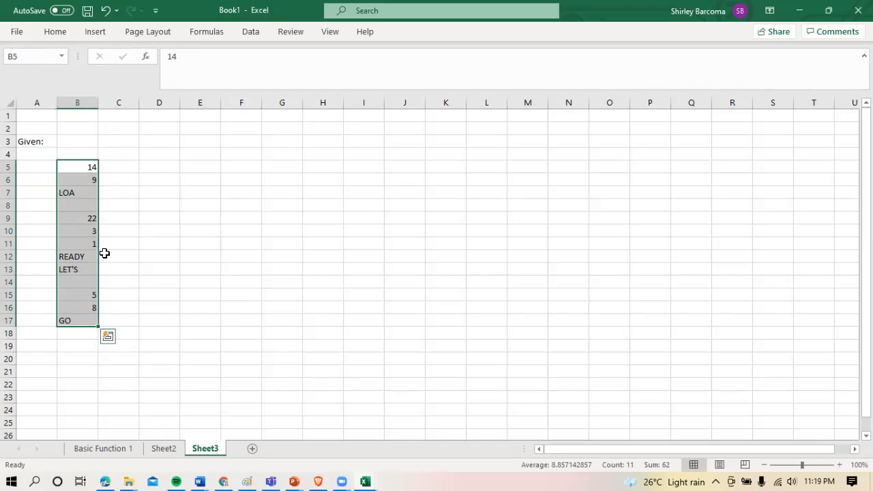
click(55, 32)
click(133, 76)
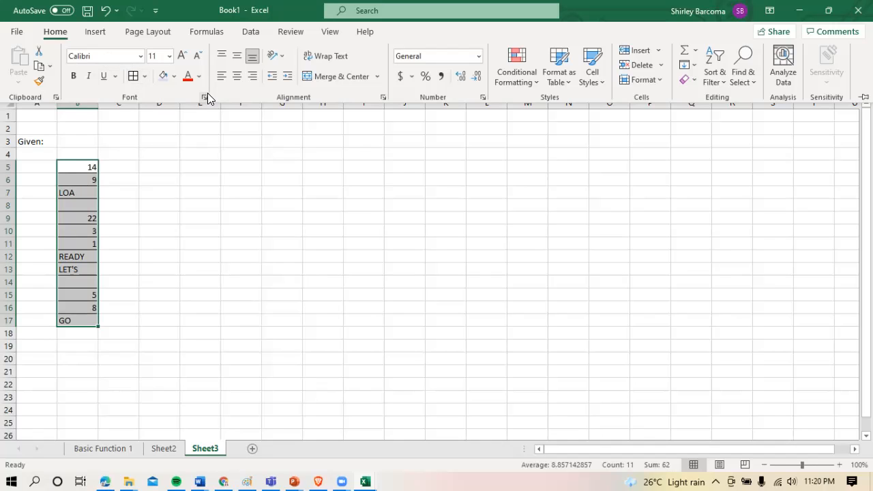
click(237, 80)
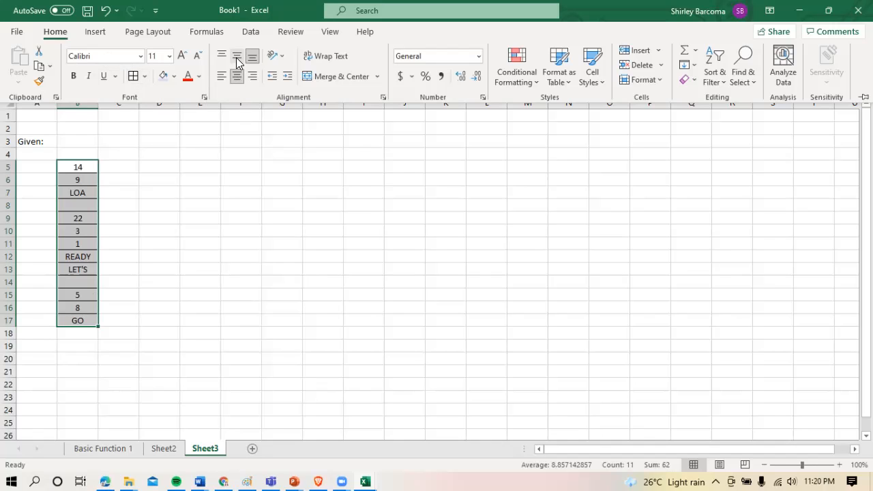
click(237, 58)
Set the font of cells B5:B17 to Arial at size 16
click(136, 57)
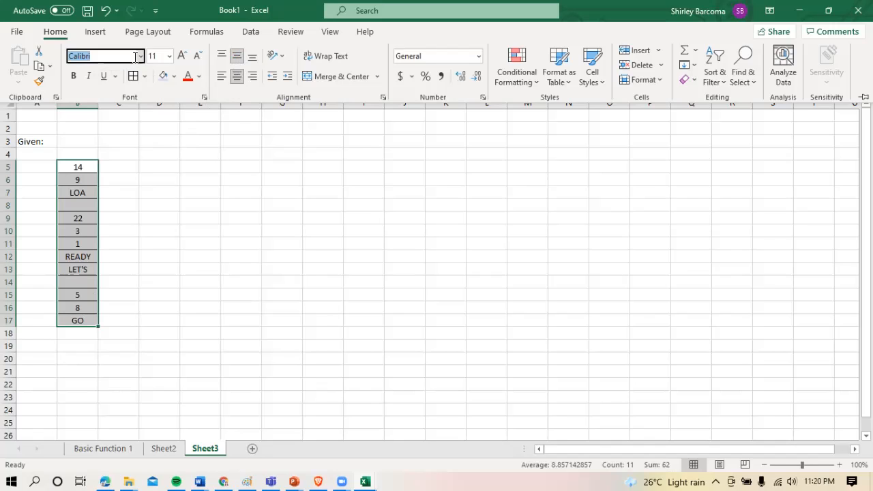
text(Arial)
key(Return)
click(161, 57)
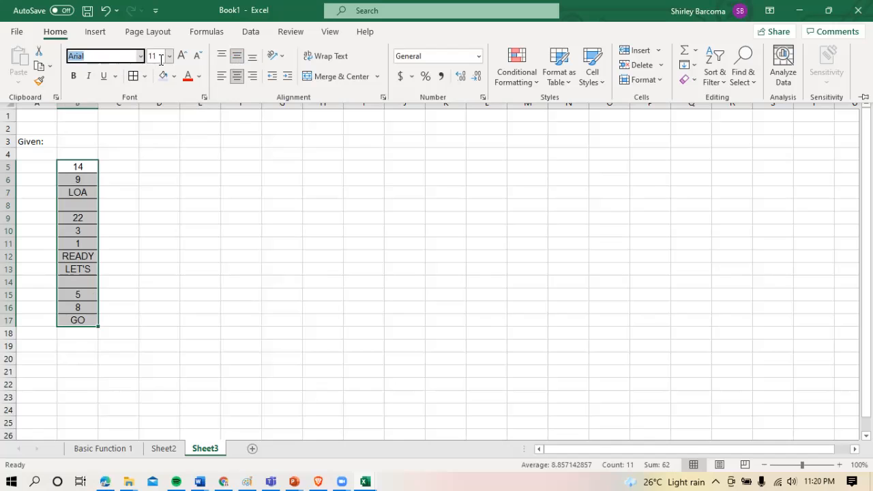
text(16)
key(Return)
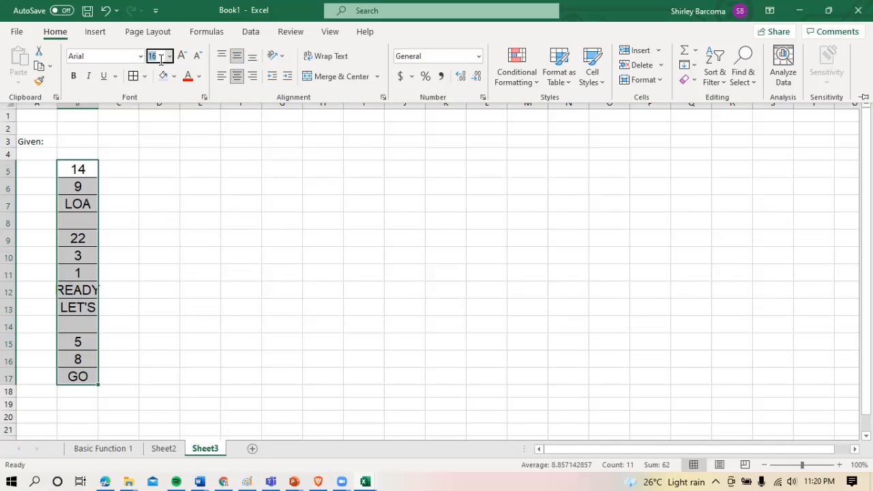
click(120, 181)
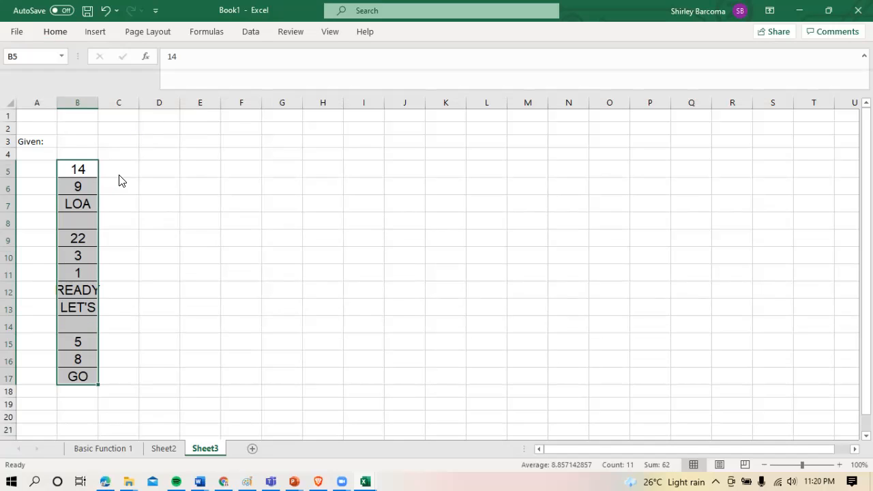
click(65, 200)
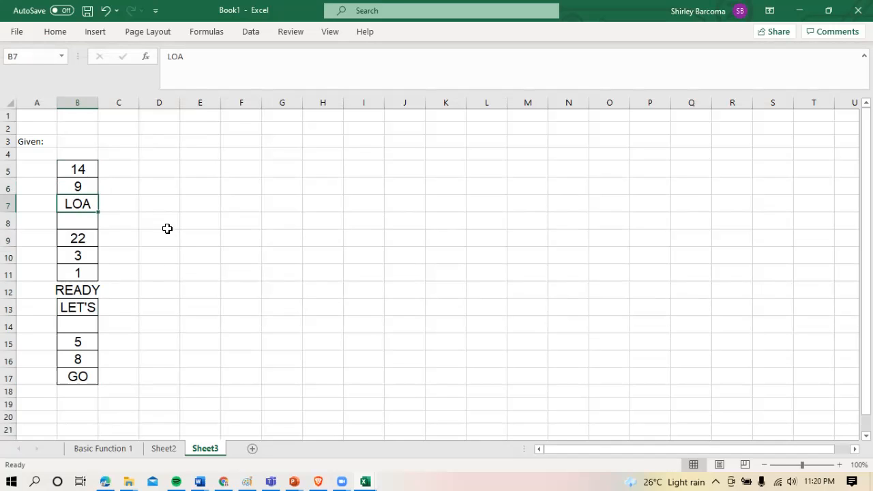
Widen column B so that the word READY in cell B12 fits inside its borders
click(119, 290)
click(86, 290)
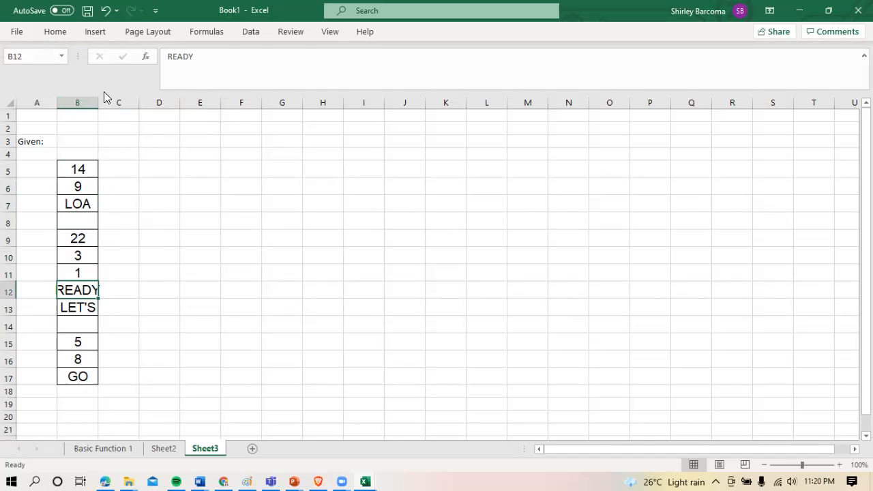
drag(97, 98, 113, 98)
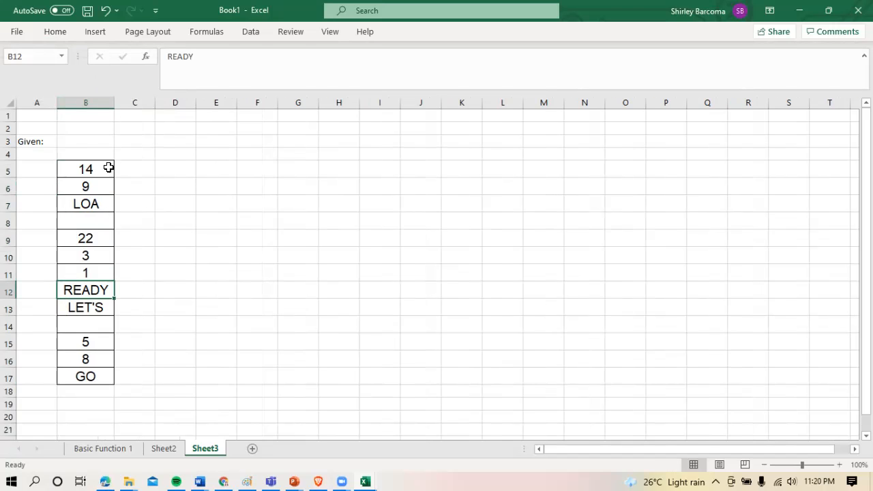
click(148, 252)
click(134, 284)
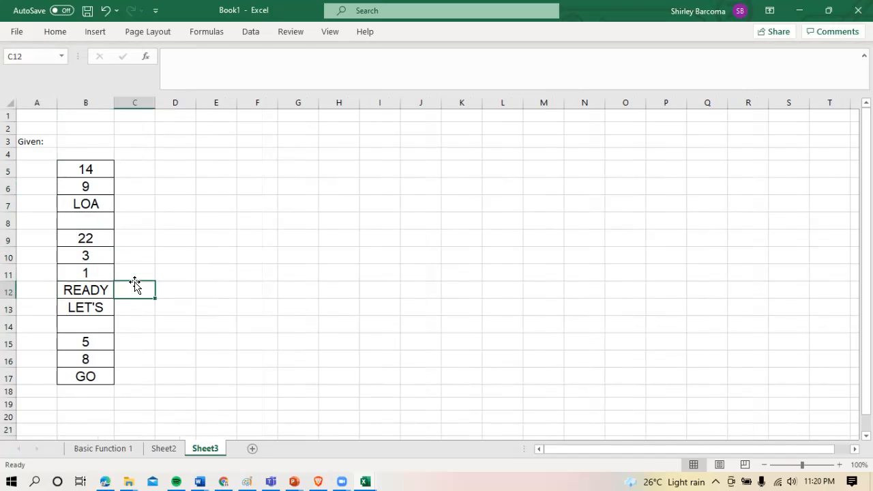
Enter the formula =COUNT(B5:B17) in cell D6 to count the numeric entries in the given list
click(209, 236)
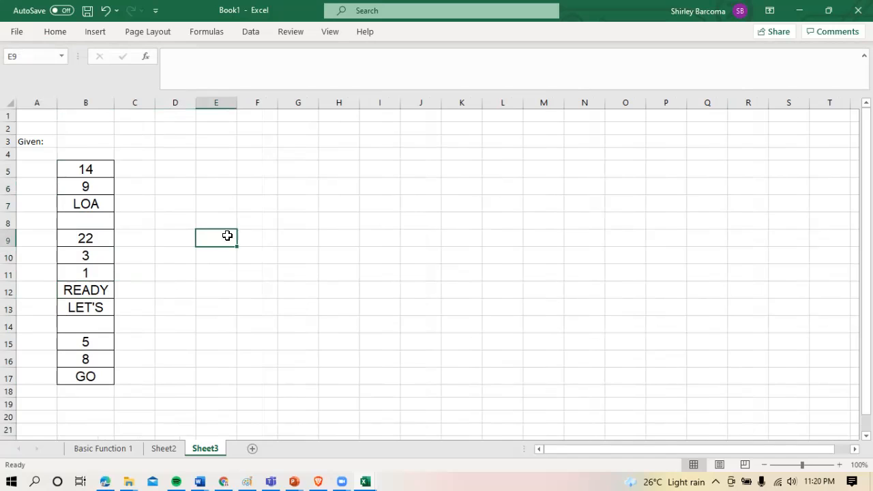
click(213, 188)
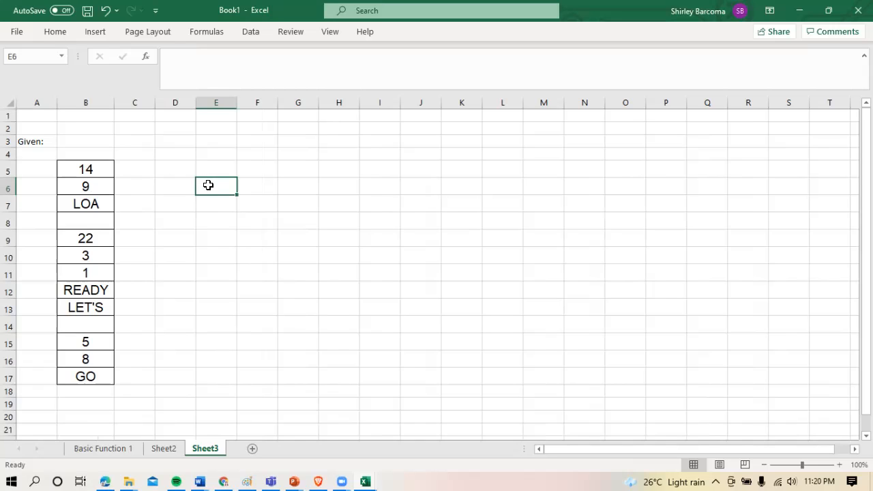
click(187, 185)
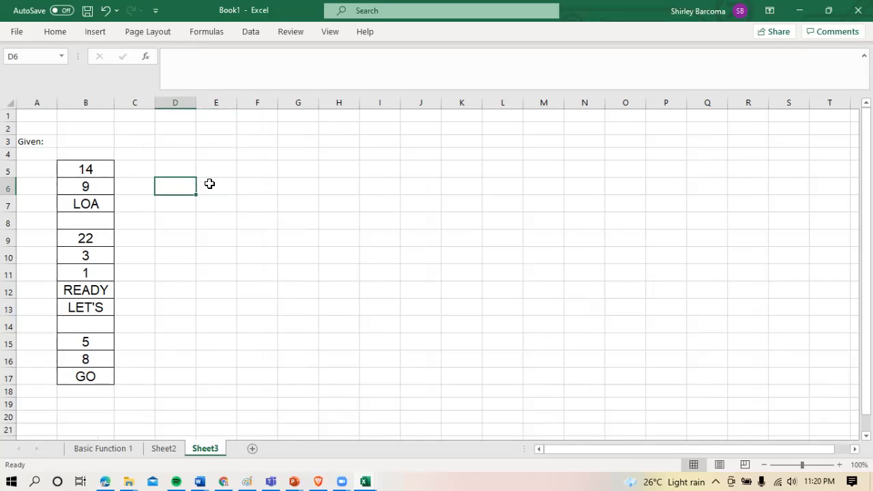
text(=)
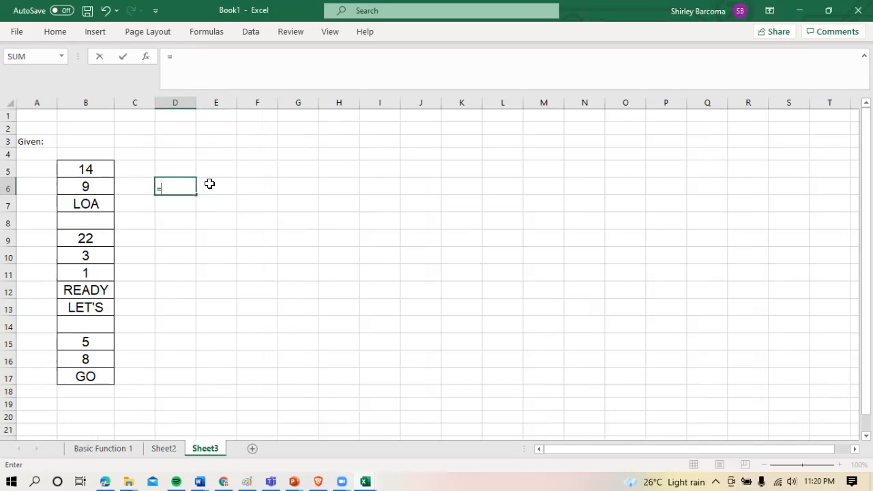
text(COUNT)
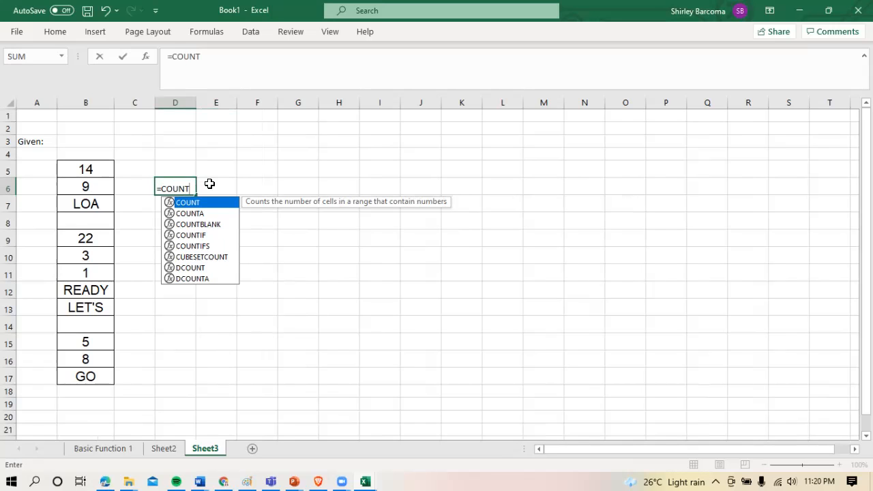
text(()
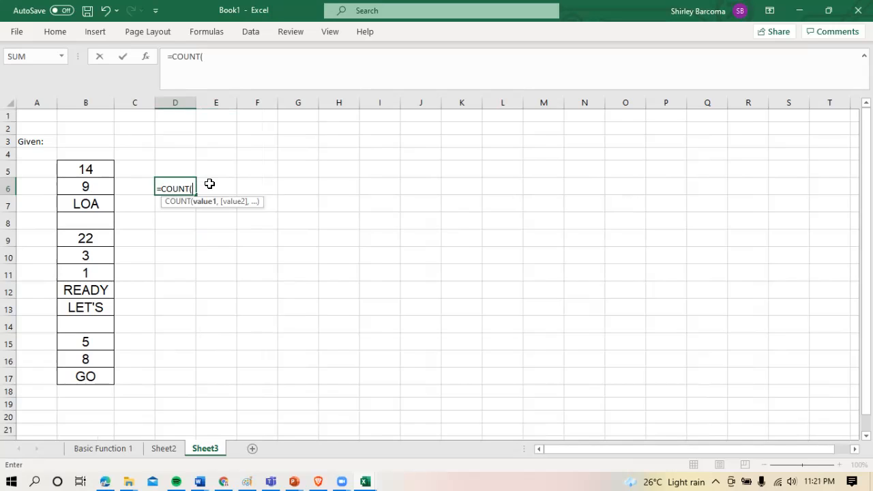
click(101, 172)
drag(101, 172, 97, 376)
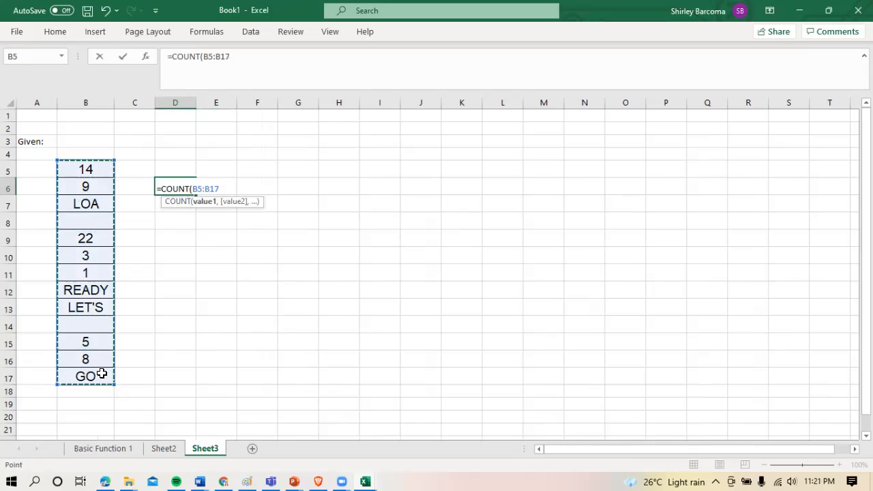
text())
key(Return)
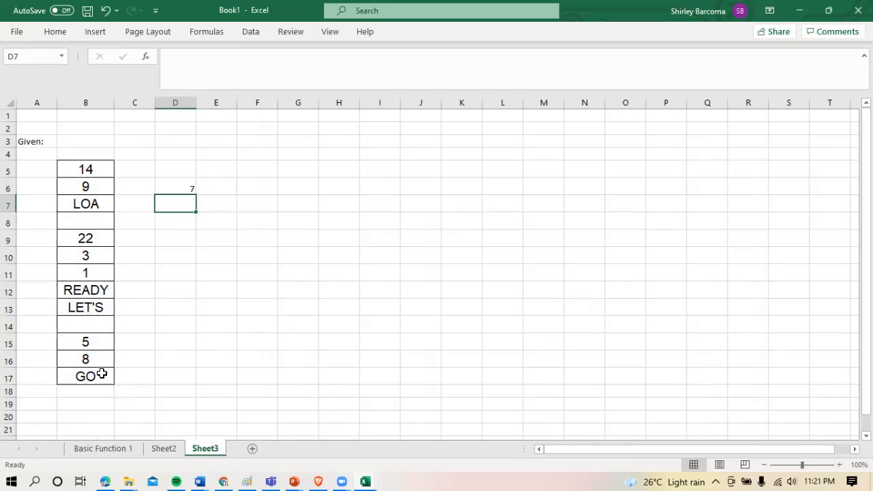
click(182, 187)
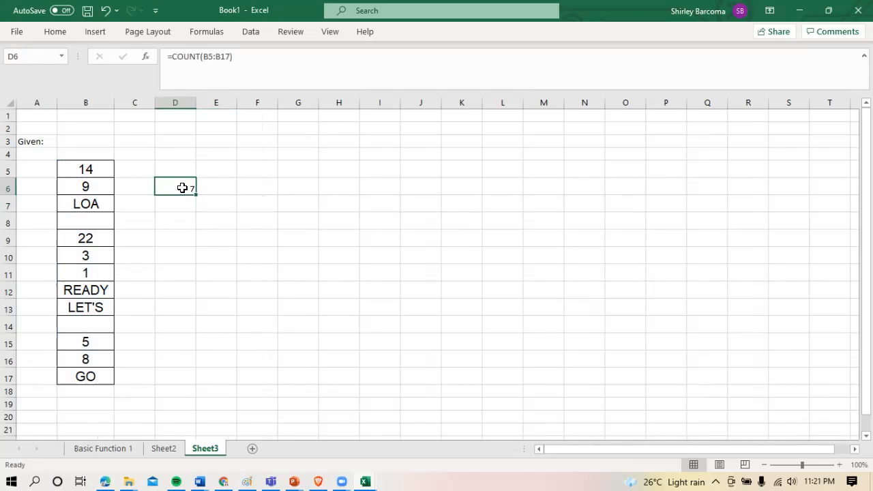
Check each numeric entry in the given list against the COUNT formula in cell D6
click(94, 169)
click(94, 187)
click(98, 243)
click(95, 257)
click(92, 274)
click(96, 343)
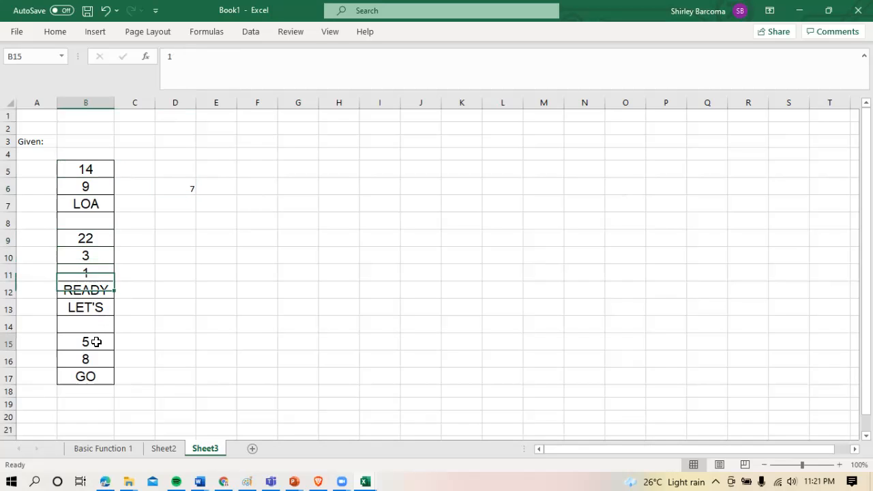
click(90, 365)
click(176, 194)
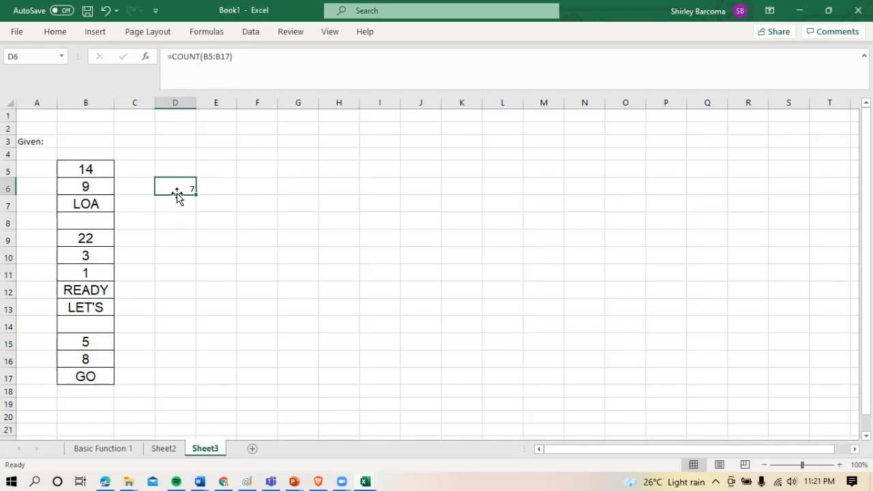
Label the result in D6 by entering COUNT in the adjacent cell E6
click(211, 189)
text(COUNT)
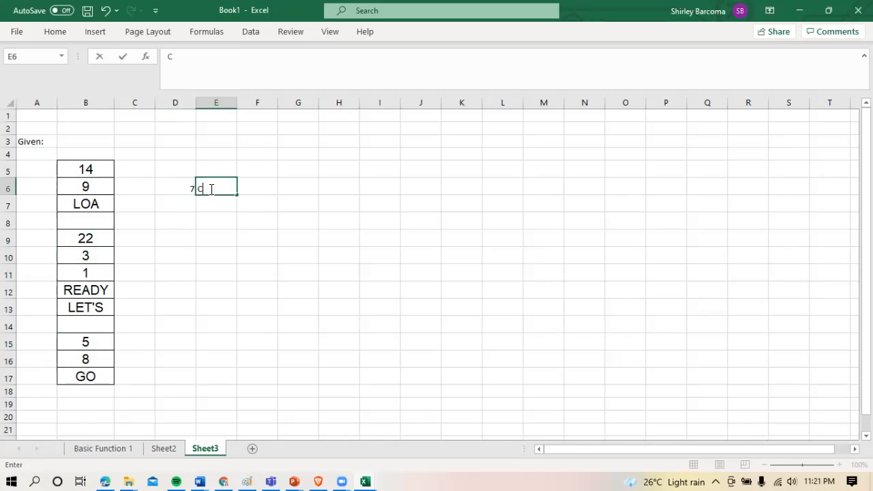
key(BackSpace)
key(BackSpace)
text(NT)
key(Return)
key(Left)
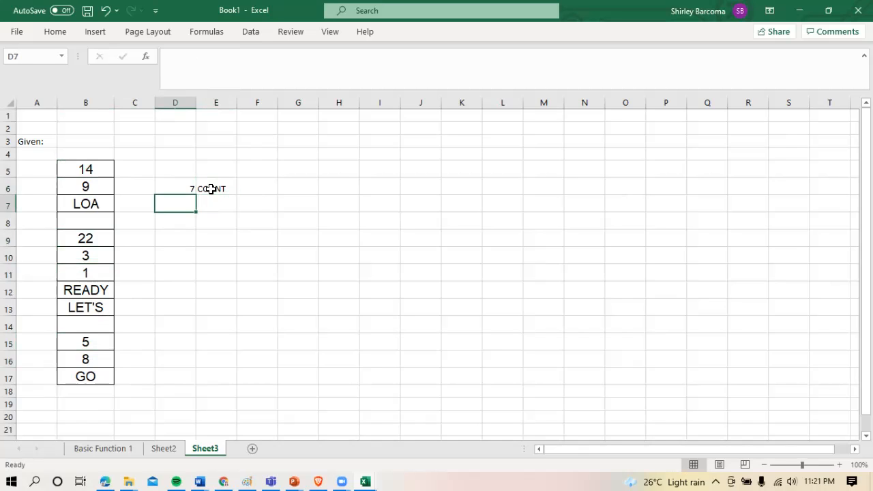
Go through the non-empty cells of the given list in B5:B17, covering both numbers and text
key(Down)
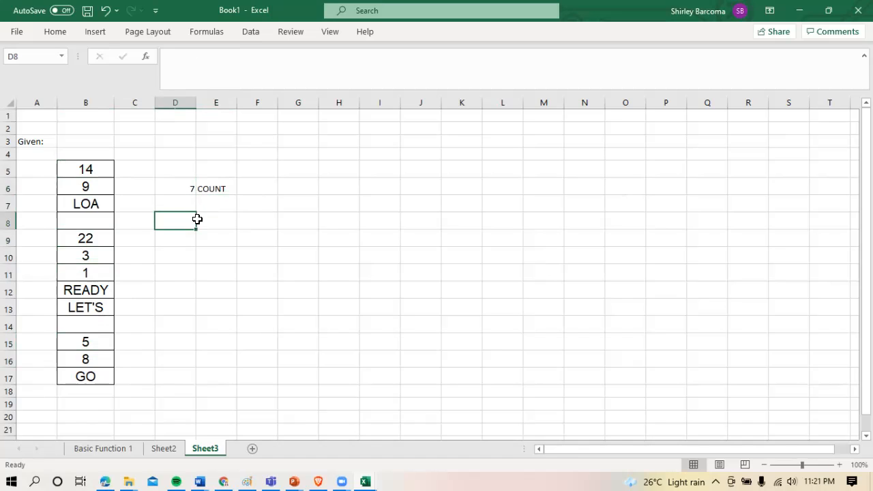
click(208, 219)
click(190, 219)
click(94, 172)
click(92, 187)
click(92, 204)
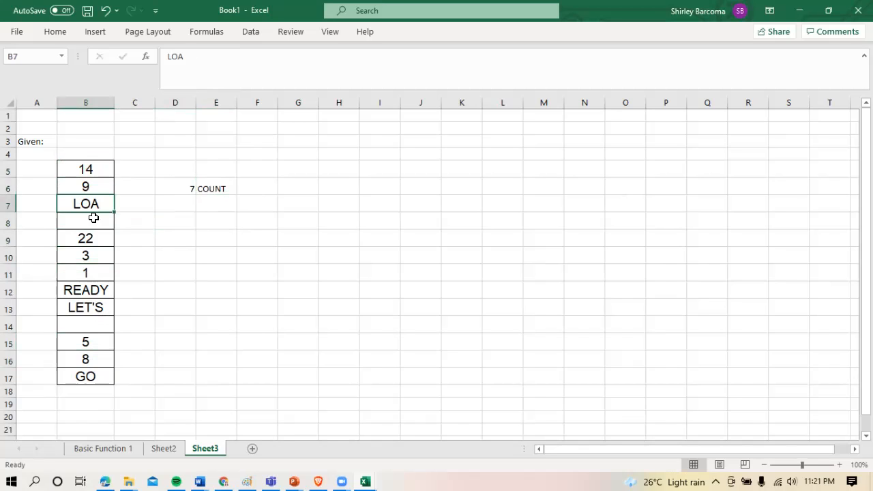
click(96, 242)
click(92, 256)
click(92, 273)
click(94, 290)
click(96, 307)
click(98, 343)
click(97, 360)
click(97, 388)
click(96, 376)
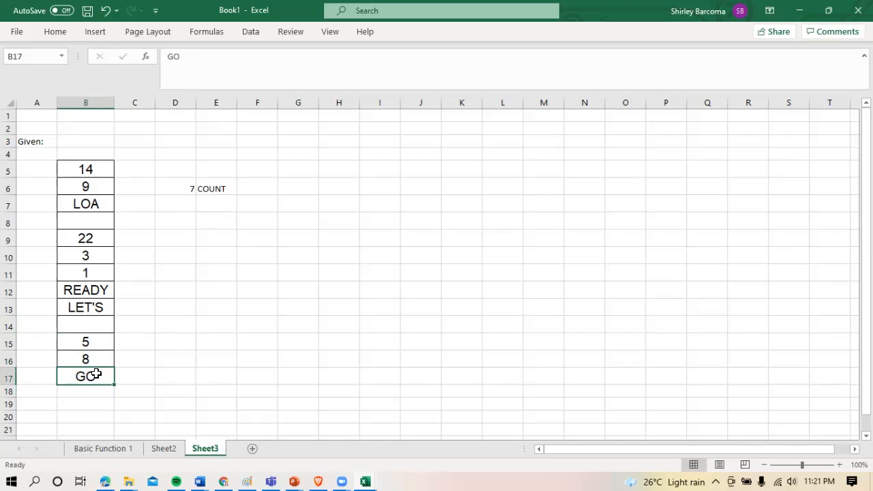
Enter the formula =COUNTA(B5:B17) in cell D8 to count the non-empty cells in the given list
click(187, 222)
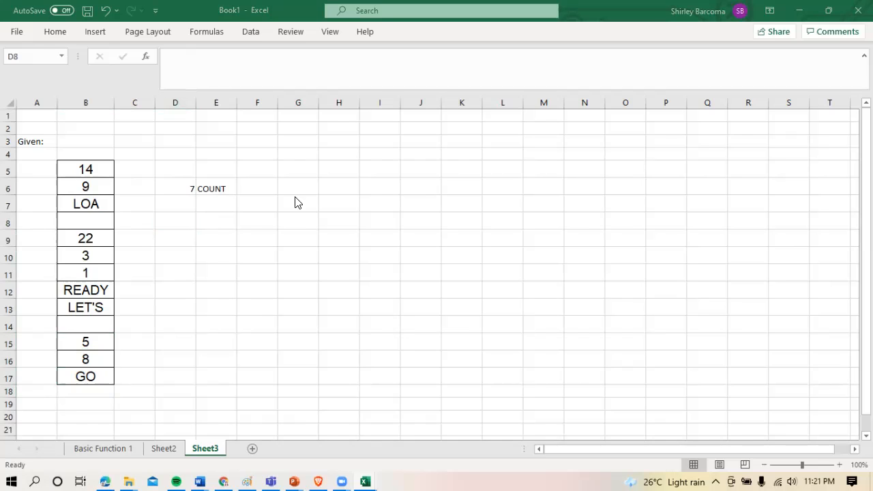
click(187, 221)
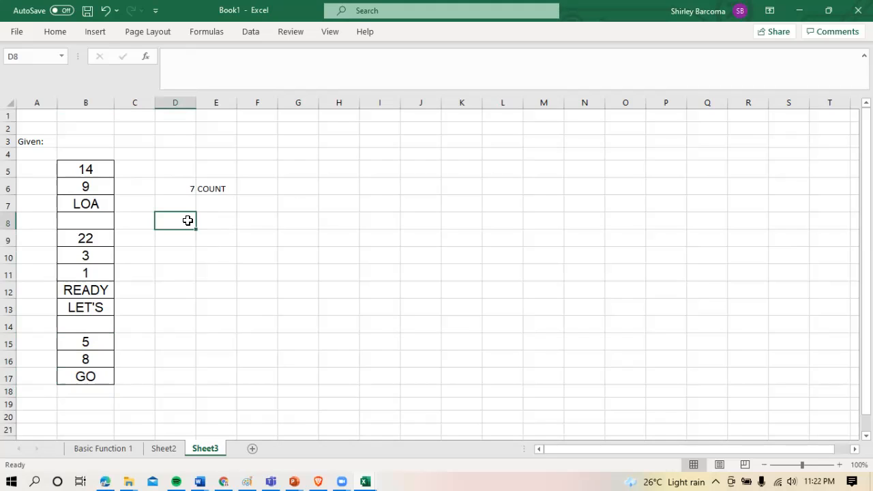
key(Right)
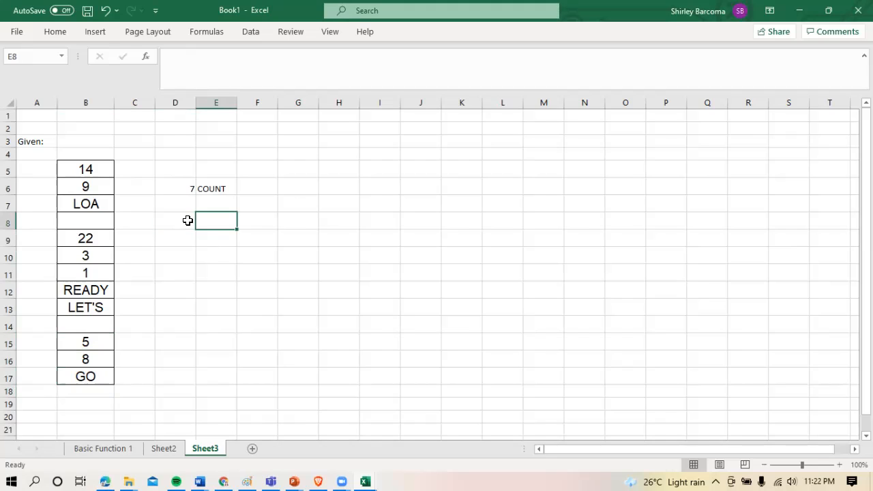
click(187, 221)
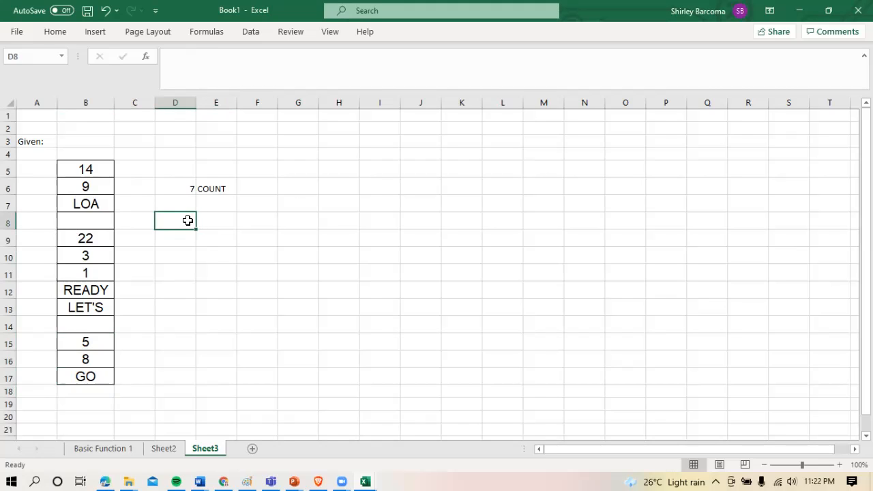
text(=COUN)
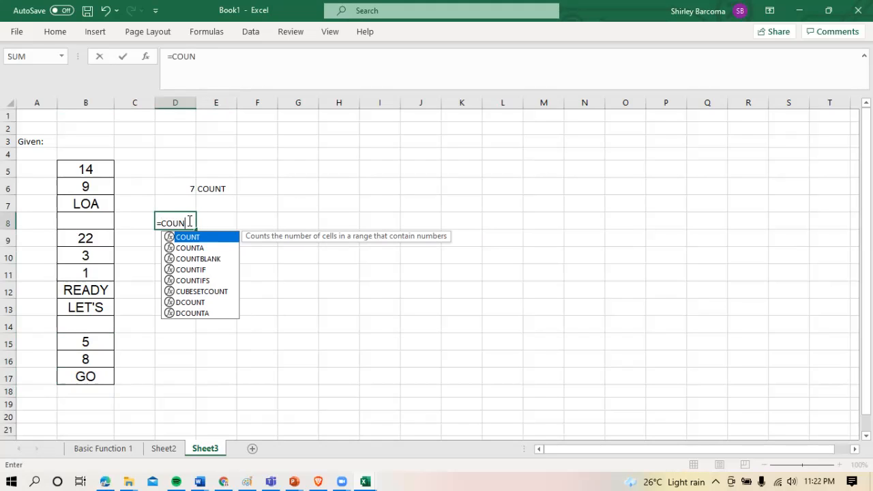
text(Ta)
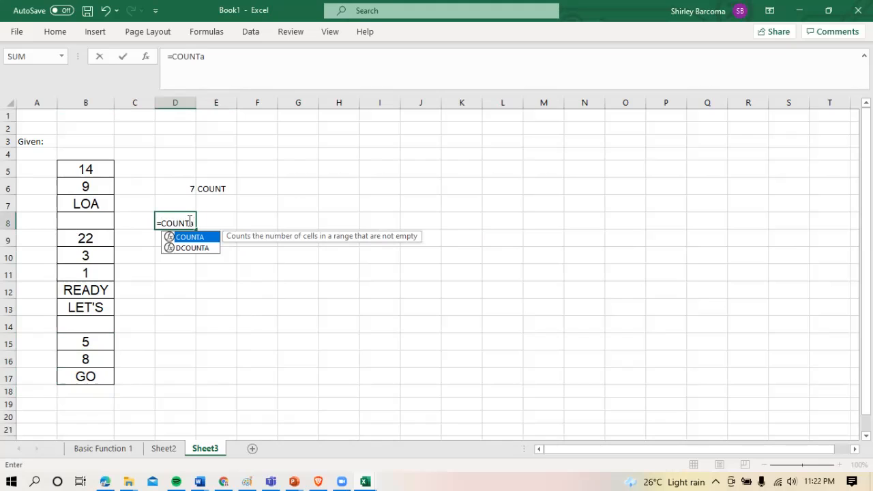
text(()
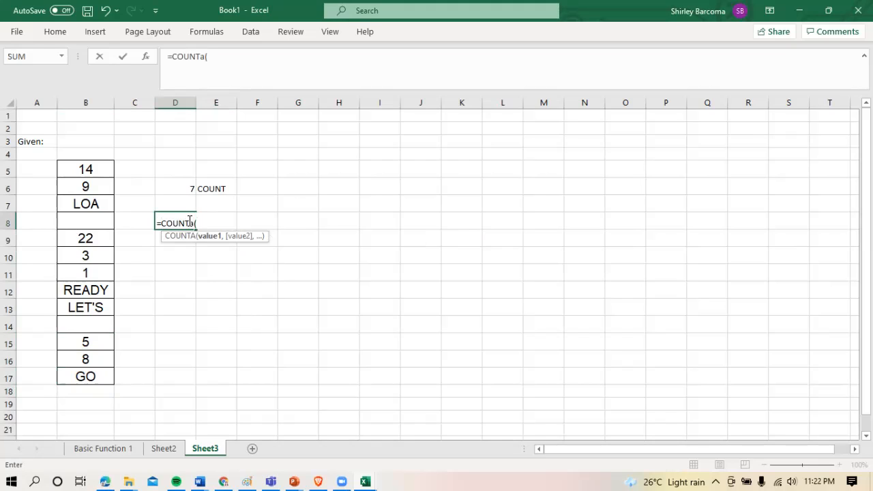
drag(94, 170, 93, 375)
text())
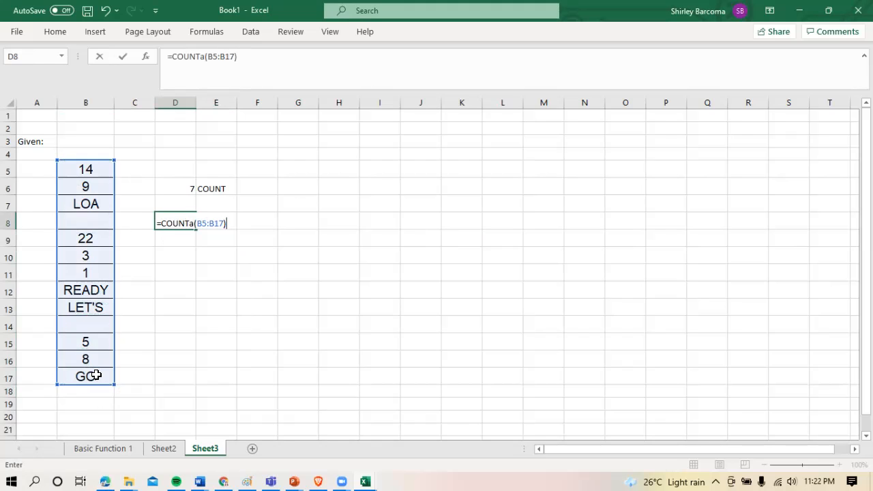
key(Return)
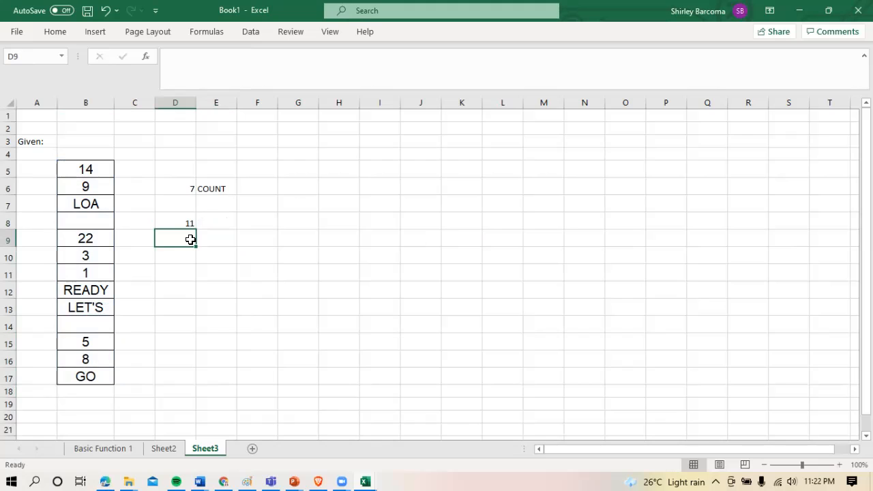
Label the result in D8 by entering COUNTA, entirely in capitals, in the adjacent cell E8
click(180, 223)
click(212, 223)
text(C)
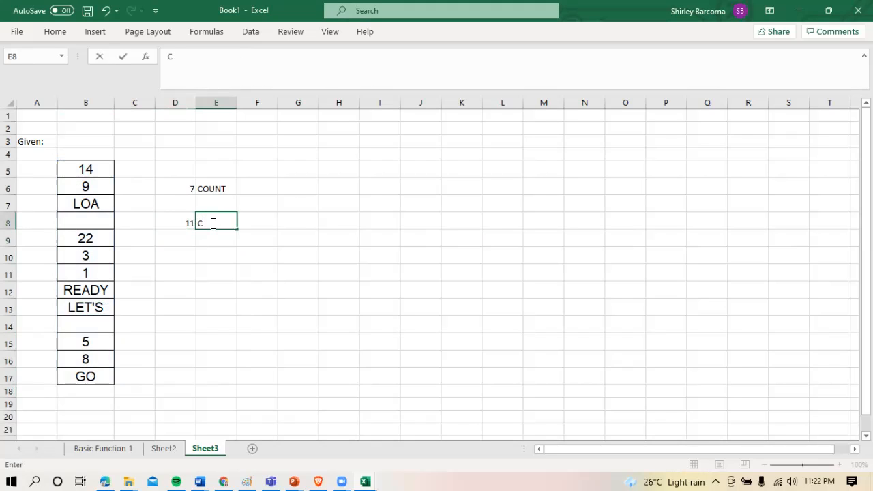
text(OUNTa)
key(Return)
click(213, 223)
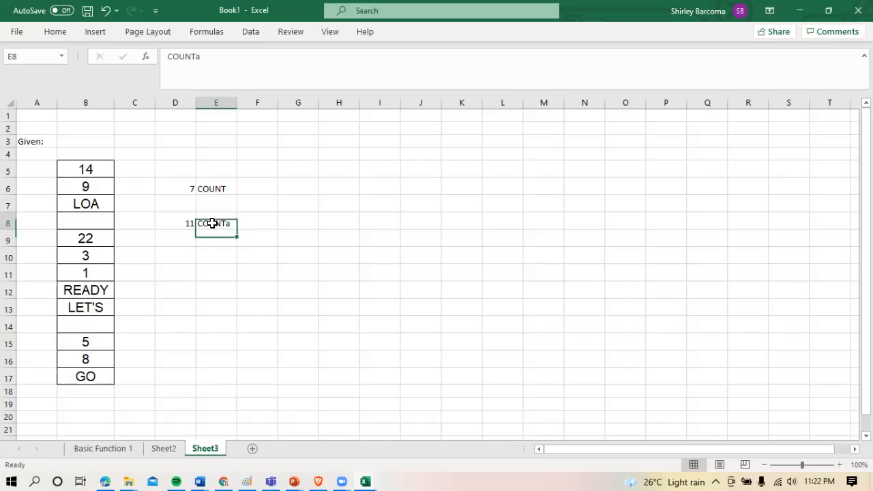
click(224, 62)
key(BackSpace)
text(a)
key(BackSpace)
text(A)
key(Return)
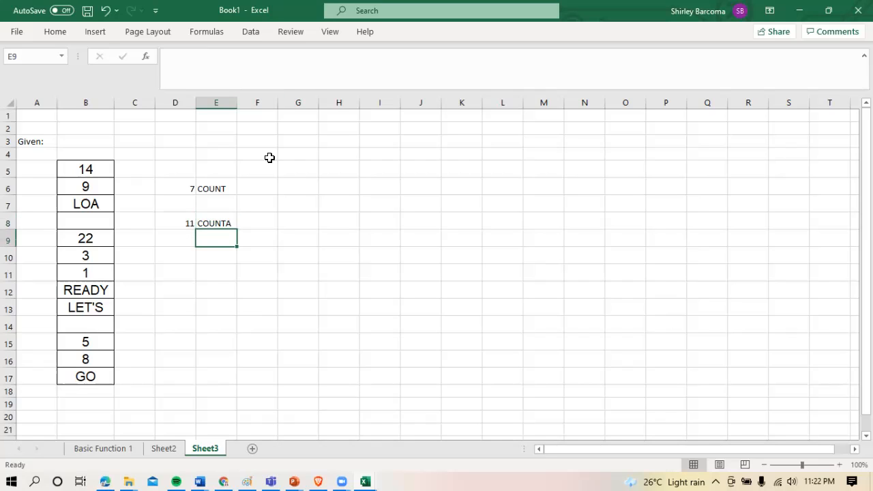
Enter the formula =COUNTBLANK(B5:B17) in cell D10 to count the empty cells in the given list
key(Left)
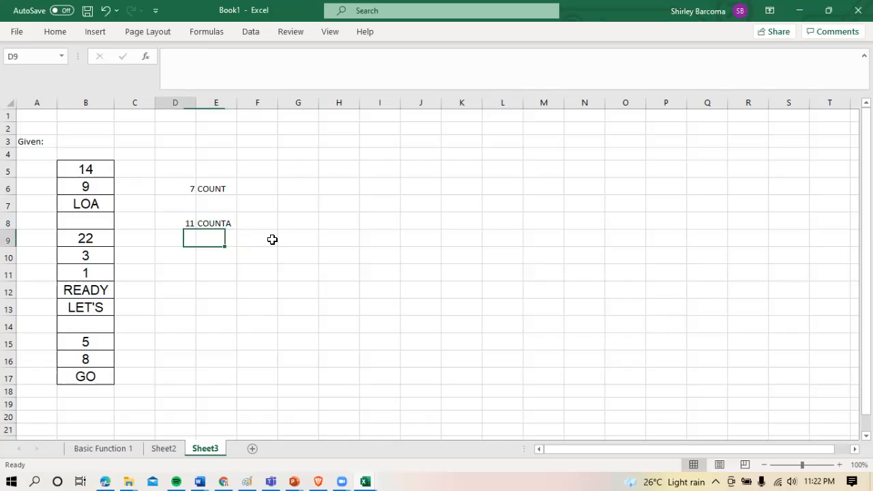
key(Down)
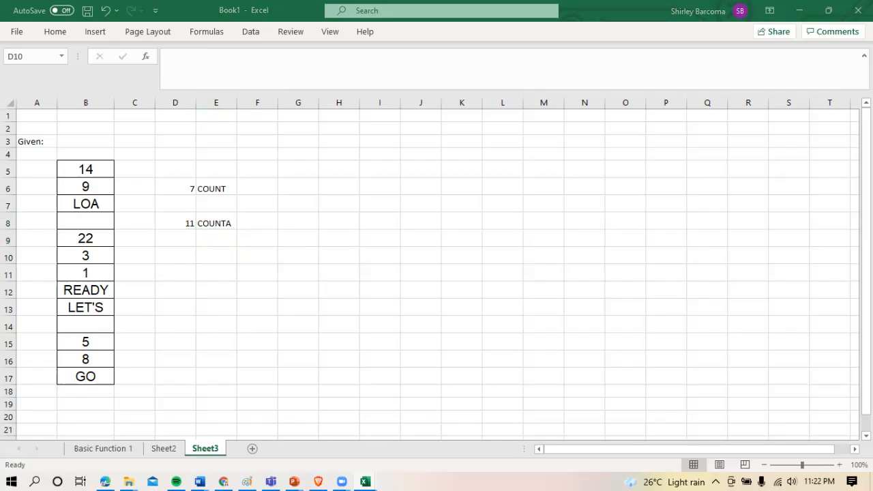
click(183, 259)
text(=)
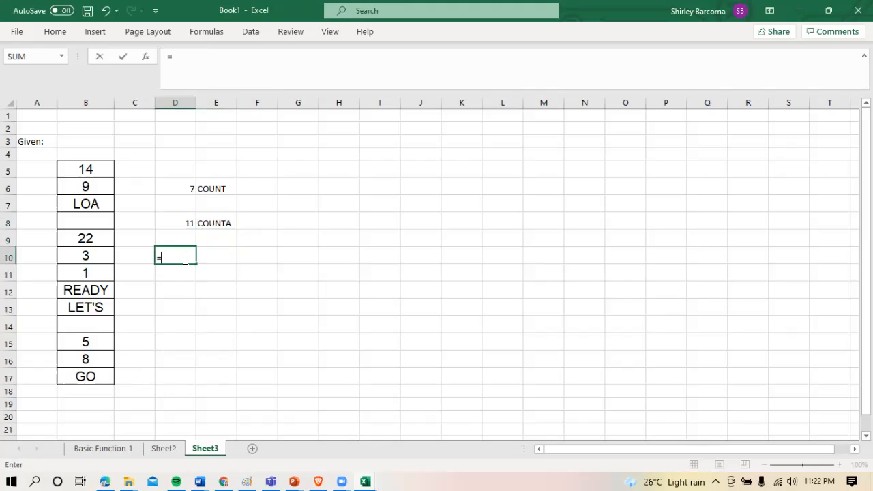
text(COUNT)
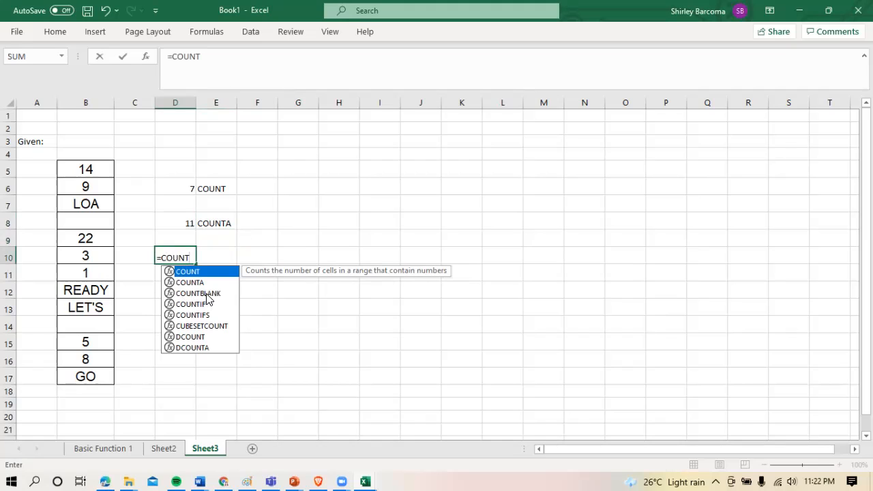
text(BLA)
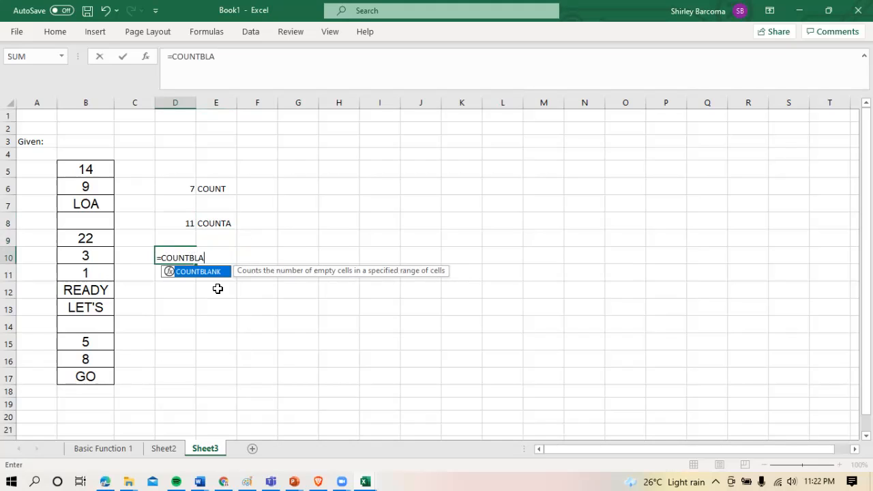
text(NK()
drag(86, 170, 99, 374)
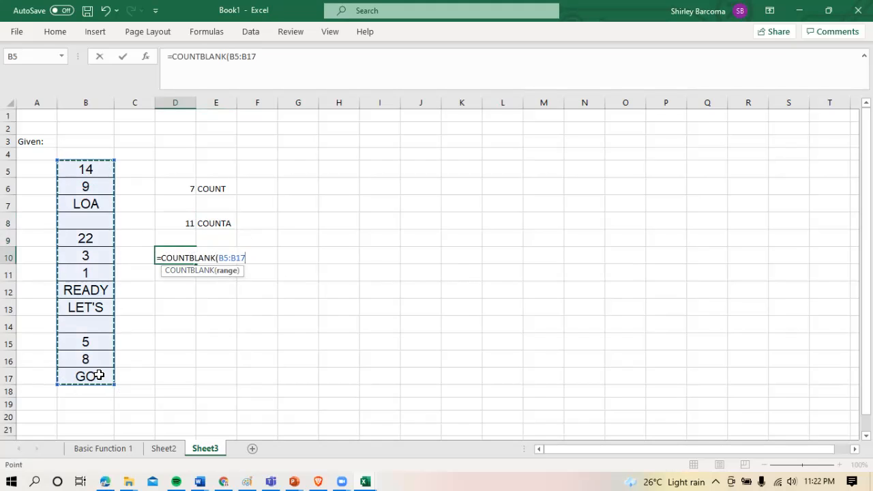
text())
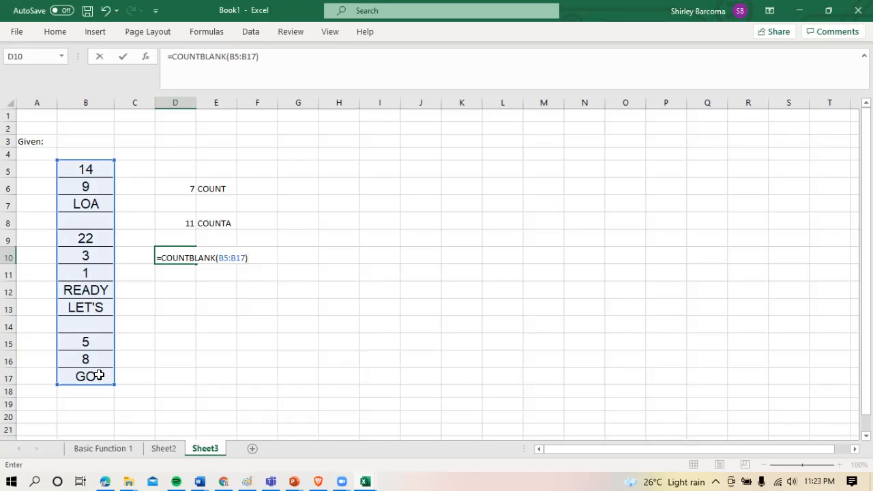
key(Return)
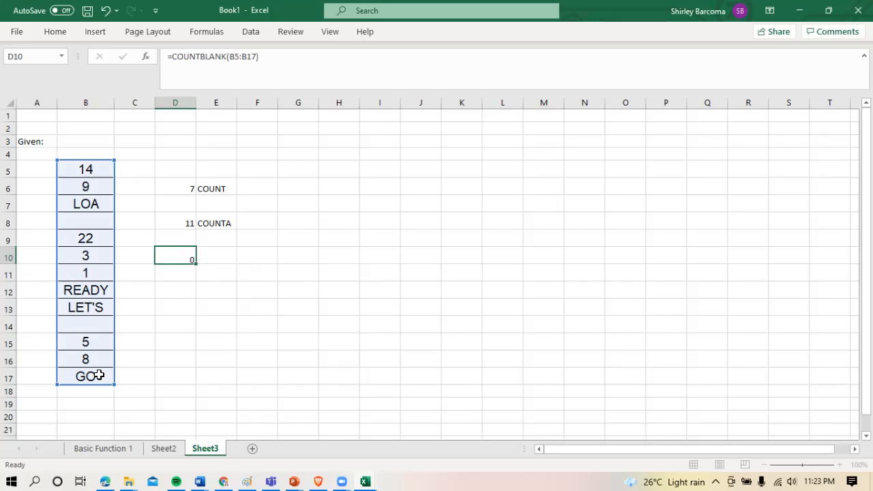
Label the result in D10 by entering COUNT BLANK in the adjacent cell E10
click(175, 257)
click(212, 258)
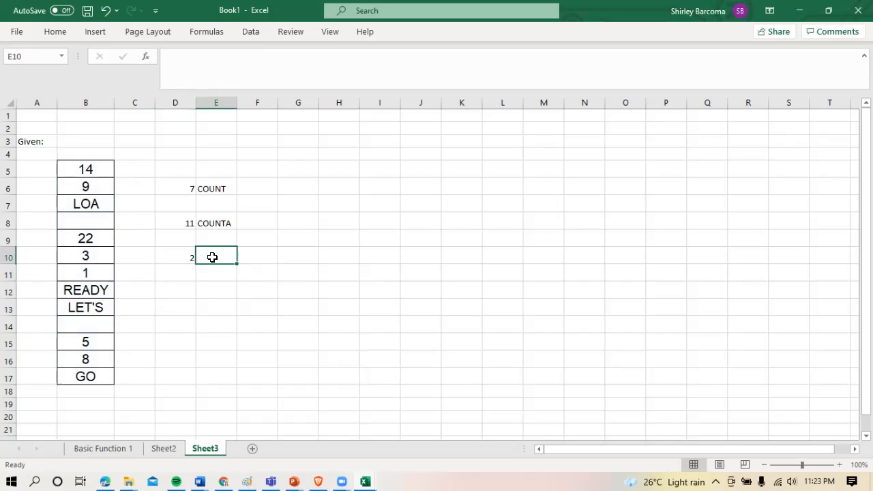
text(COUNT)
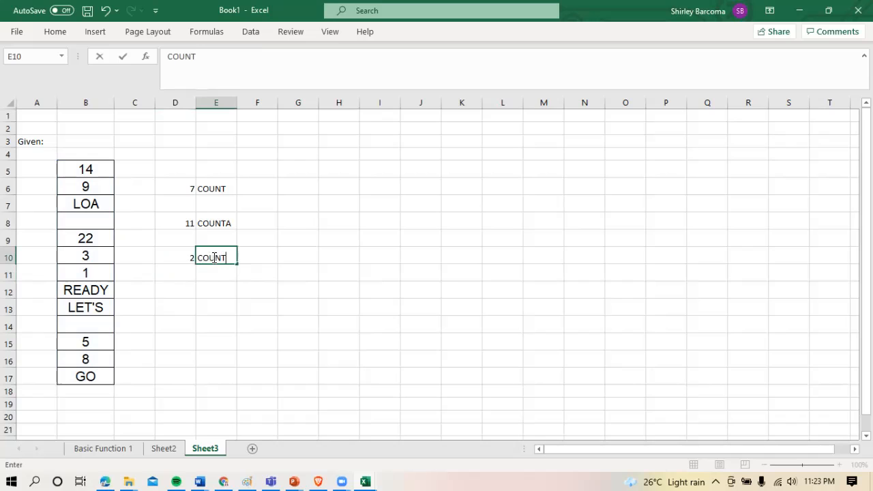
text( BLANK)
key(Return)
key(Return)
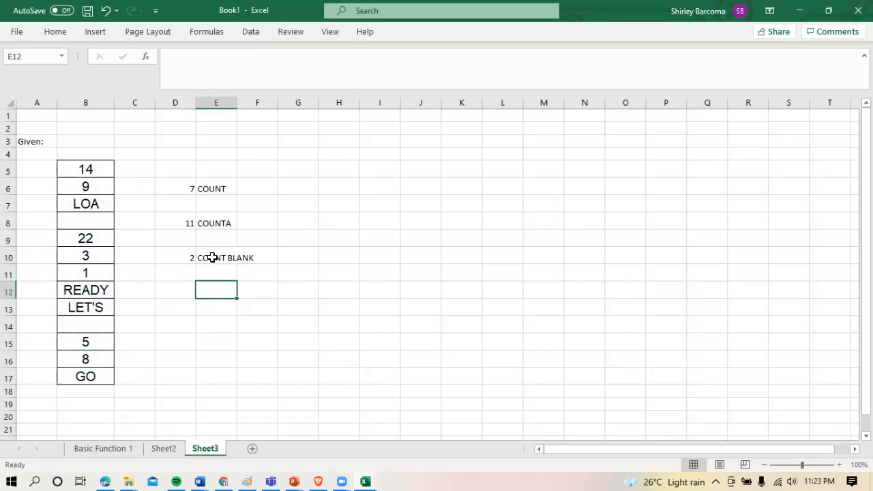
Enter the formula =COUNTIF(B5:B17,">5") in cell D12 to count the list entries greater than 5
key(Left)
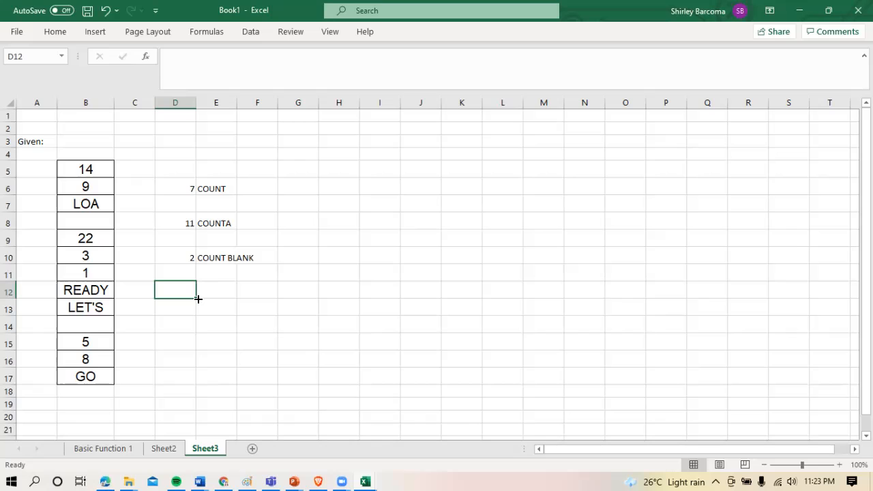
text(=COUNTIF()
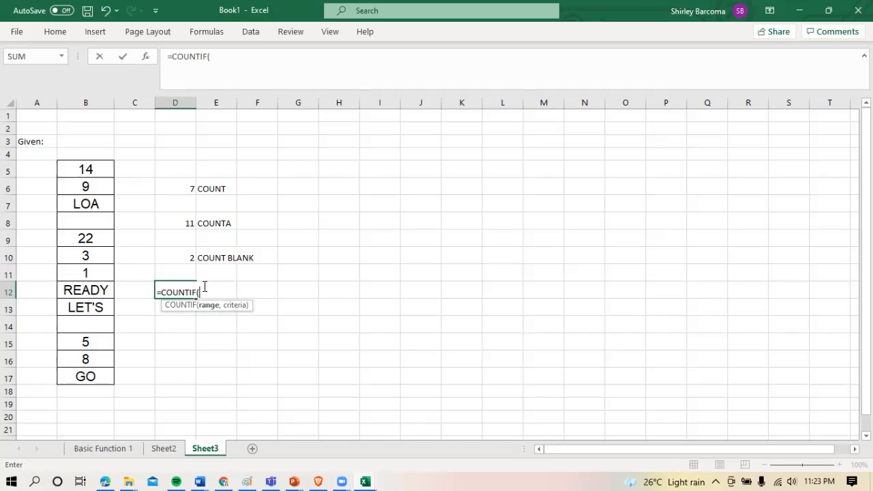
drag(97, 172, 96, 374)
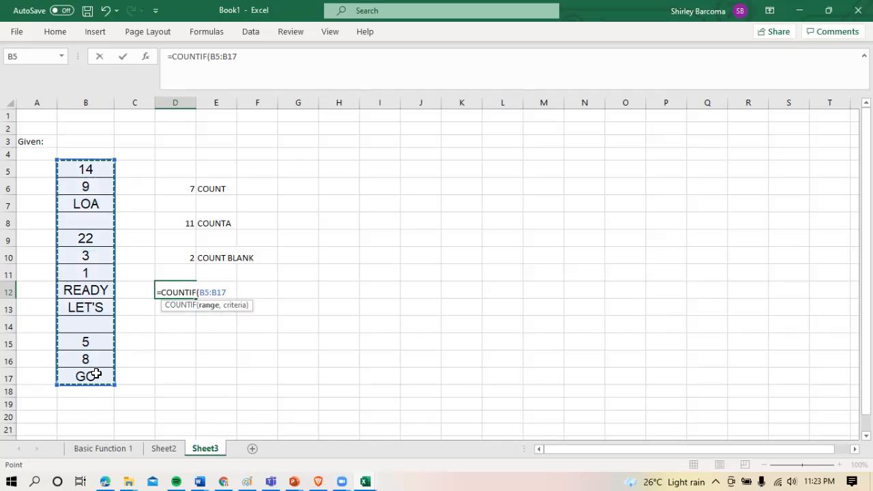
text(,)
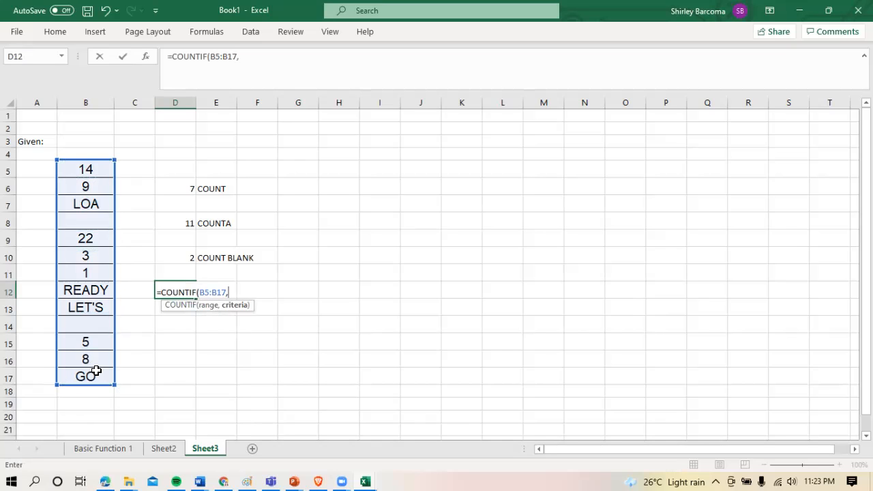
text(">5"))
key(Return)
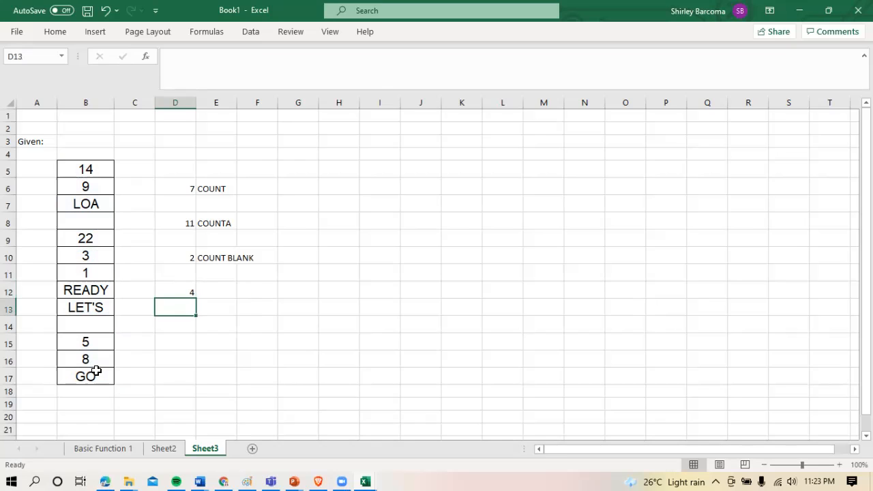
Label the result in D12 by entering COUNTIF in the adjacent cell E12
click(179, 291)
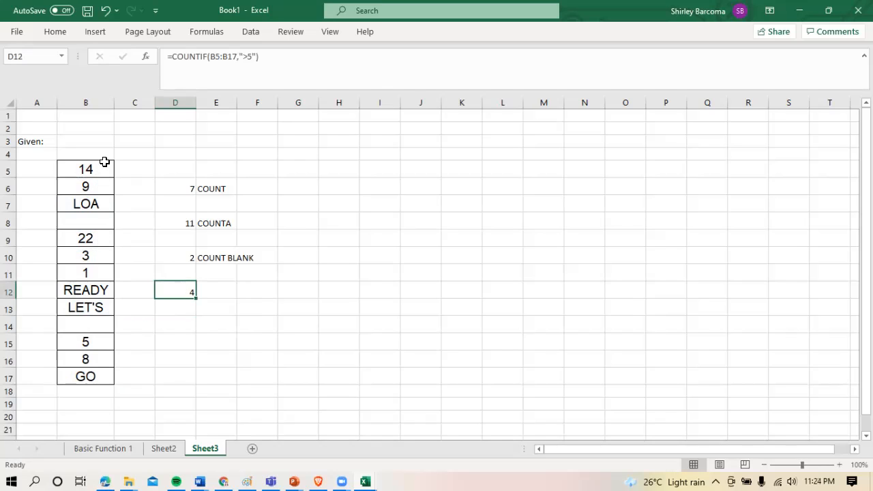
click(213, 292)
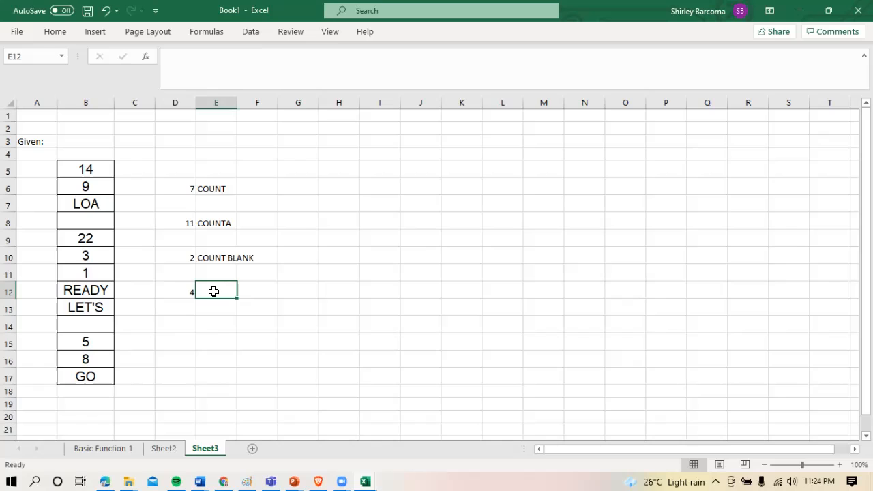
text(CO)
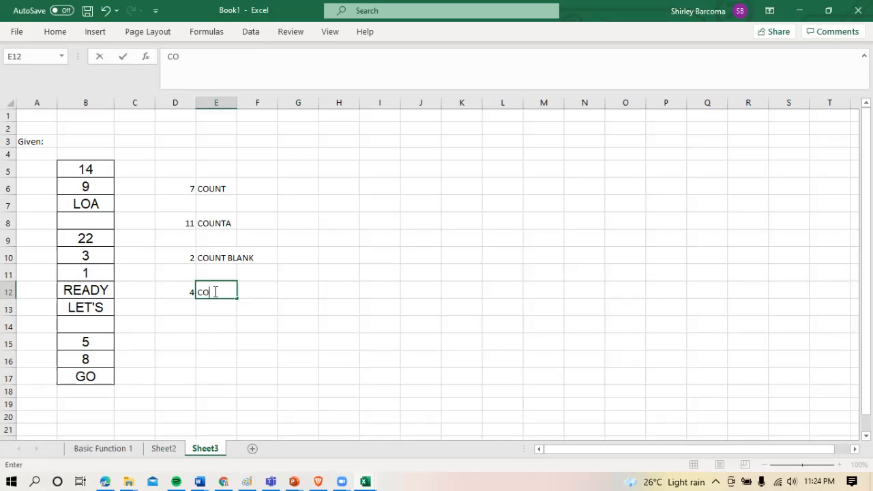
text(UNTIF)
key(Return)
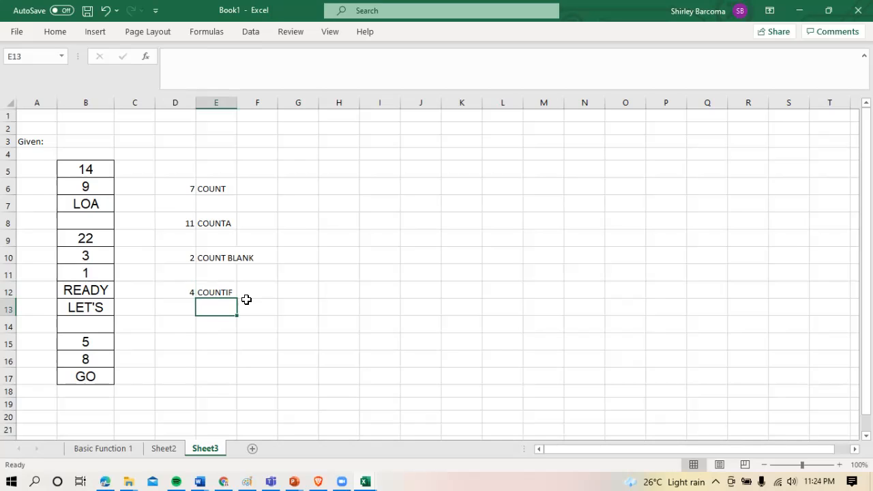
click(342, 323)
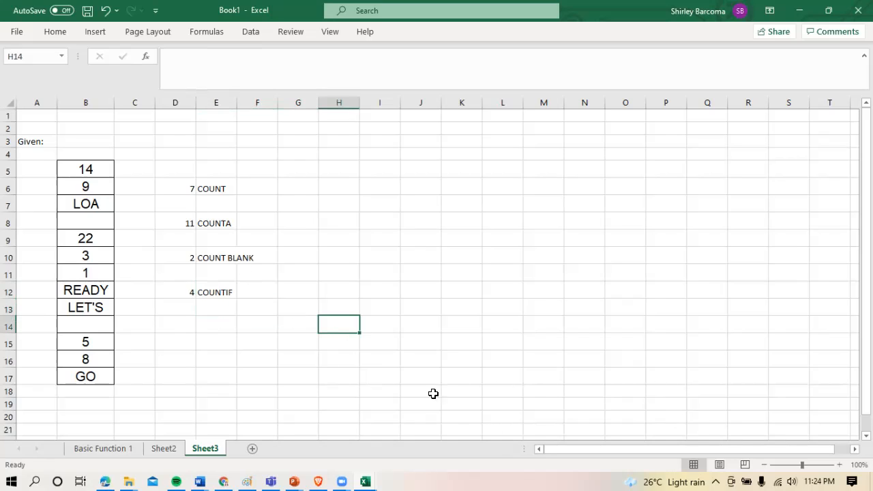
Enter the formula =TODAY() in cell E16 to return the current date
drag(866, 259, 866, 270)
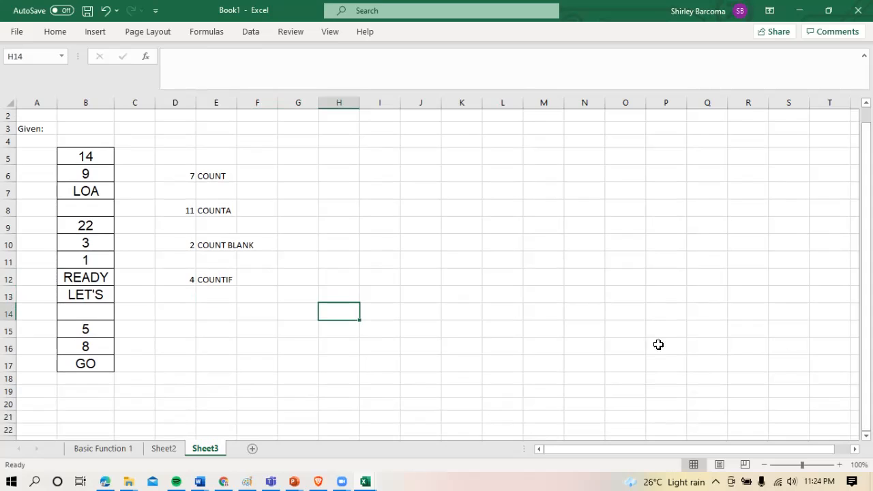
click(226, 337)
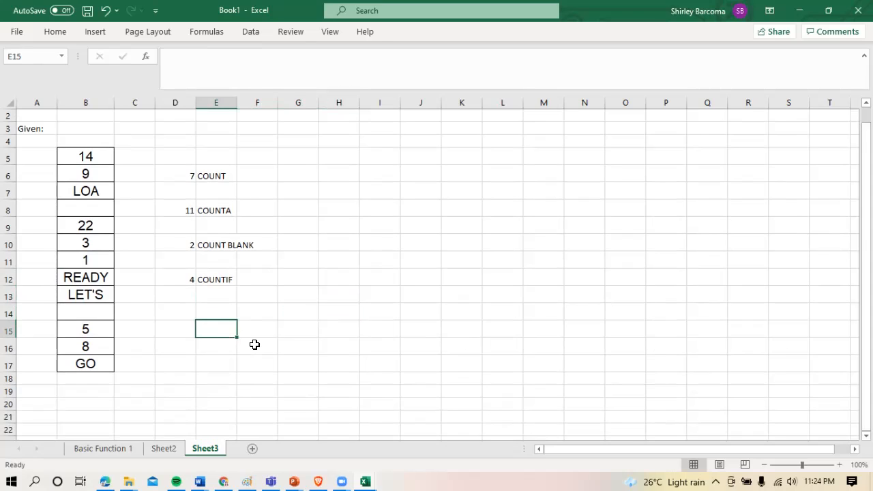
click(258, 337)
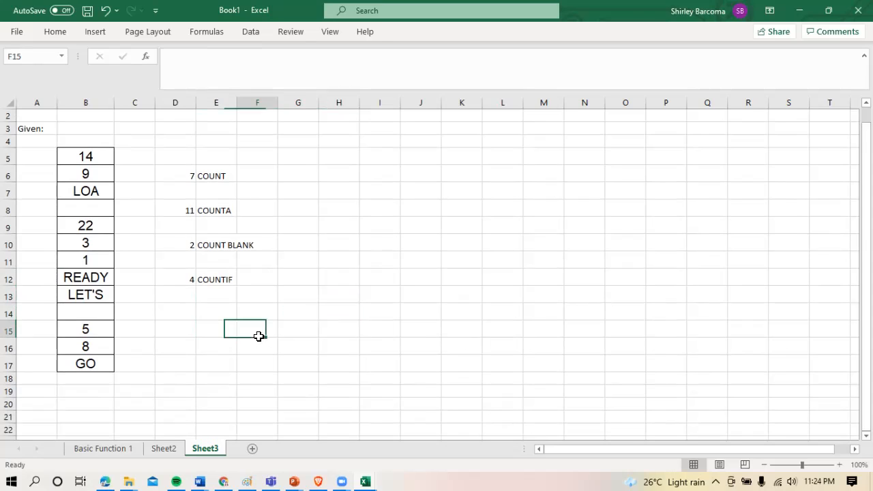
click(215, 342)
text(=)
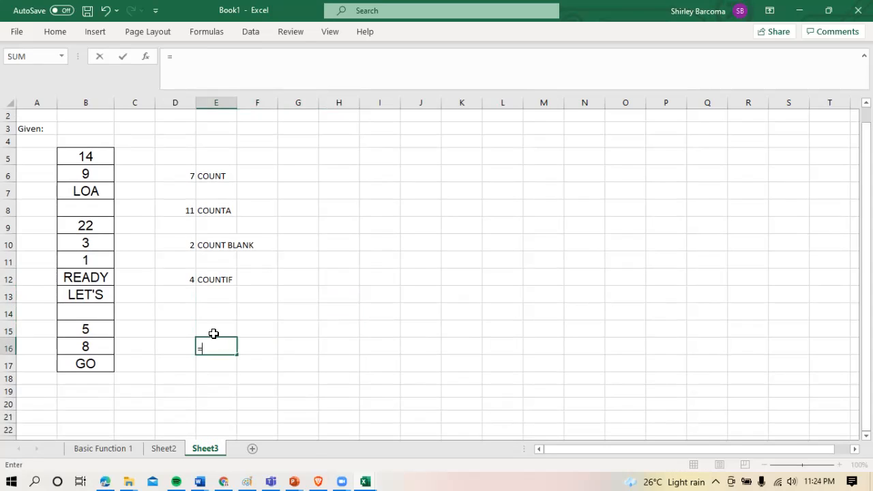
text(TODAY)
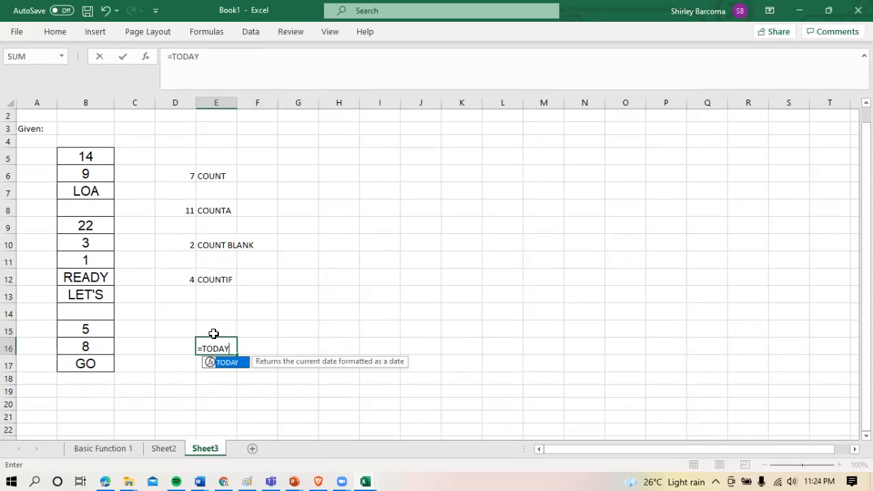
text(())
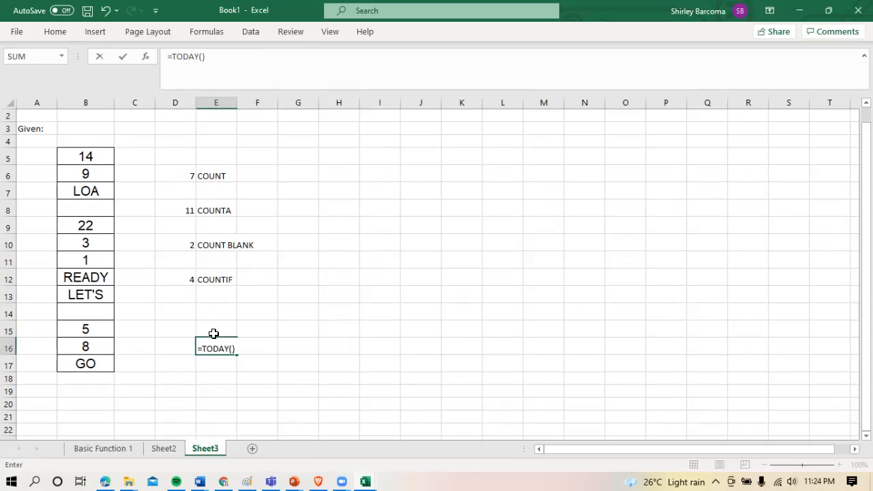
key(Return)
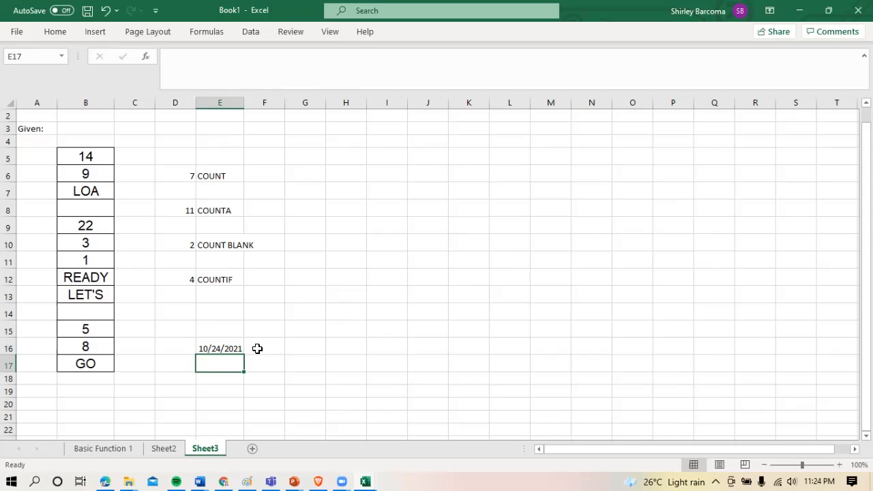
Enter the formula =NOW() in cell E17 to return the current date and time
click(232, 345)
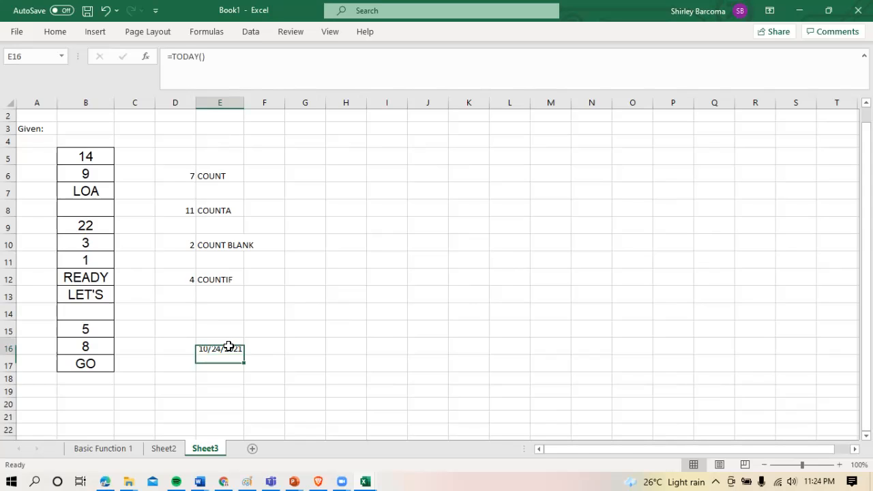
click(217, 365)
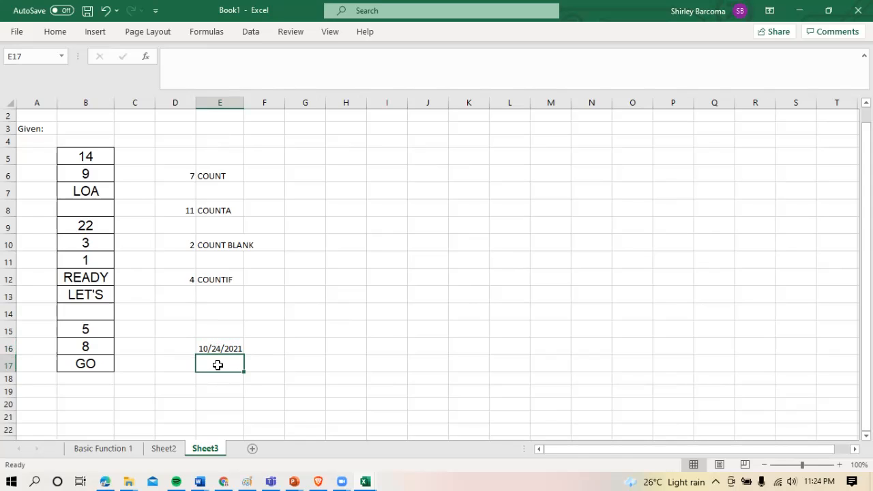
text(=)
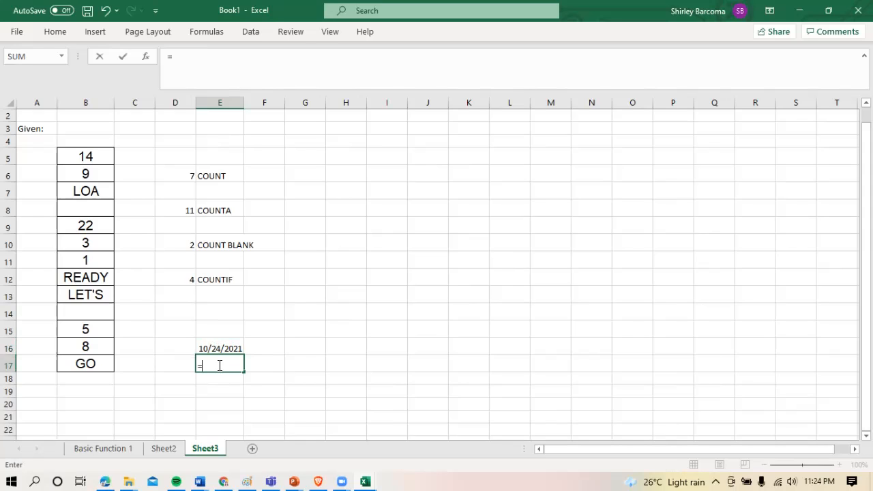
text(NOW()
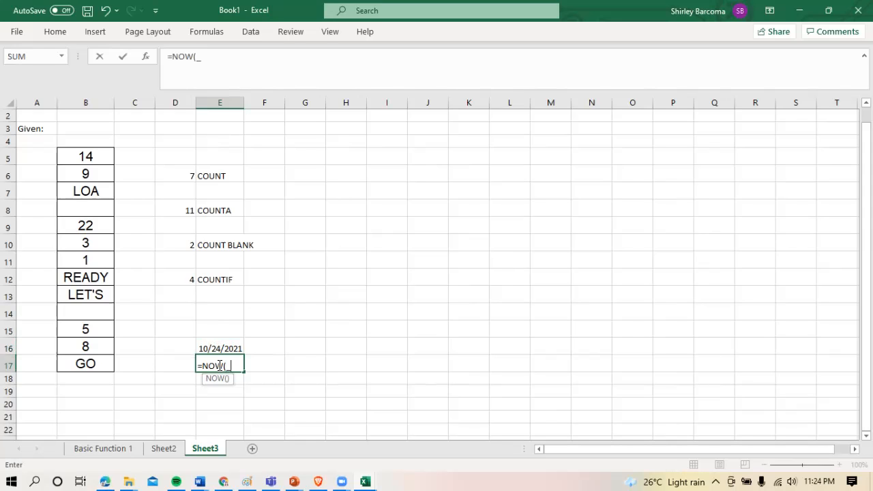
text())
key(Return)
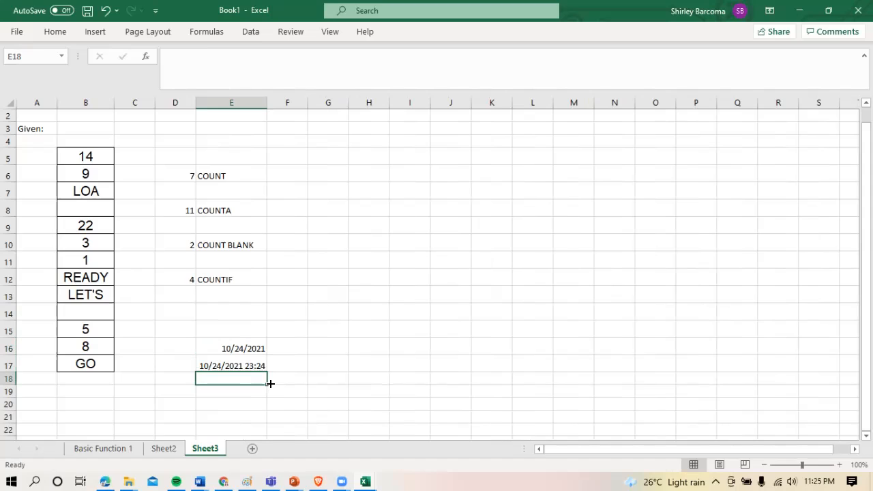
Enter the formula =TODAY() in cell E18, directly below the date-and-time result
text(=)
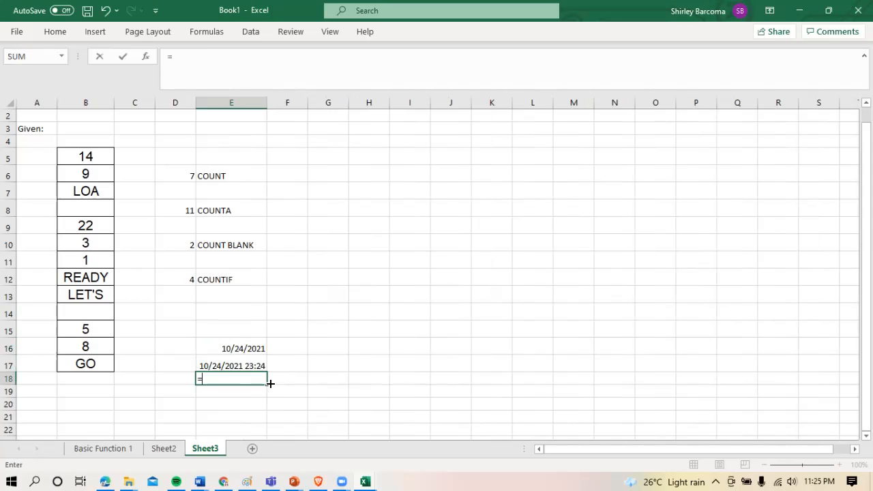
text(TODAY)
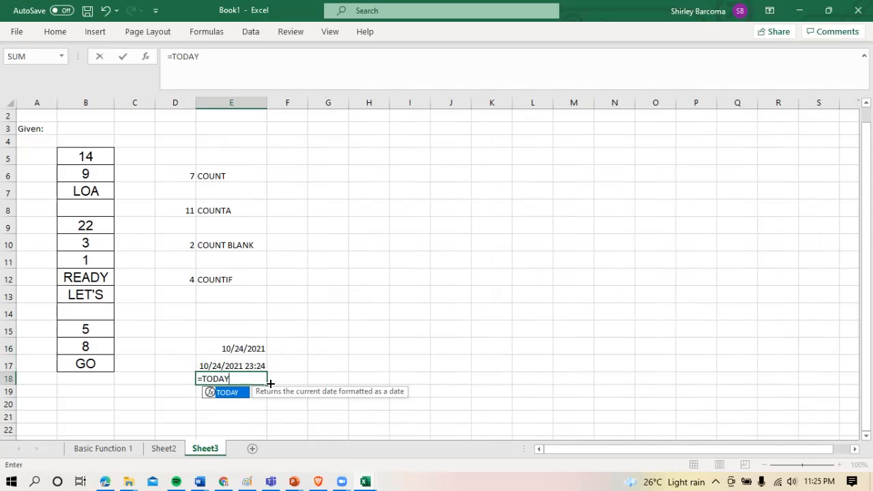
text(())
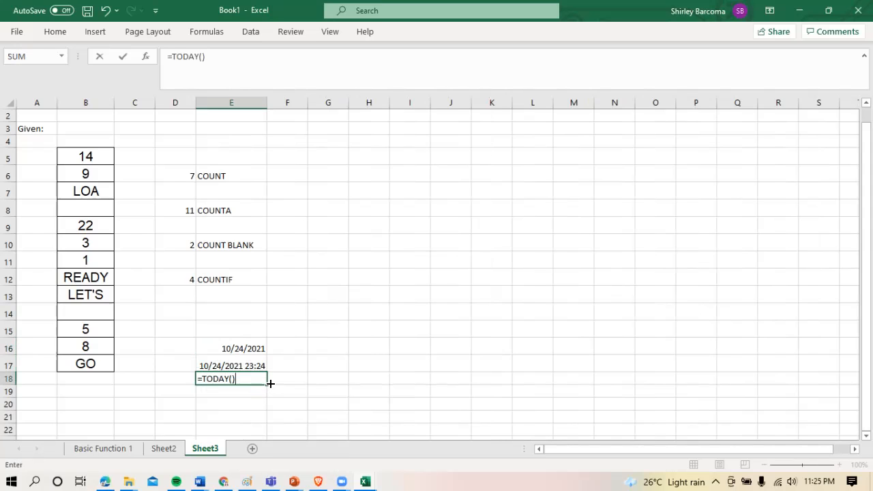
key(Return)
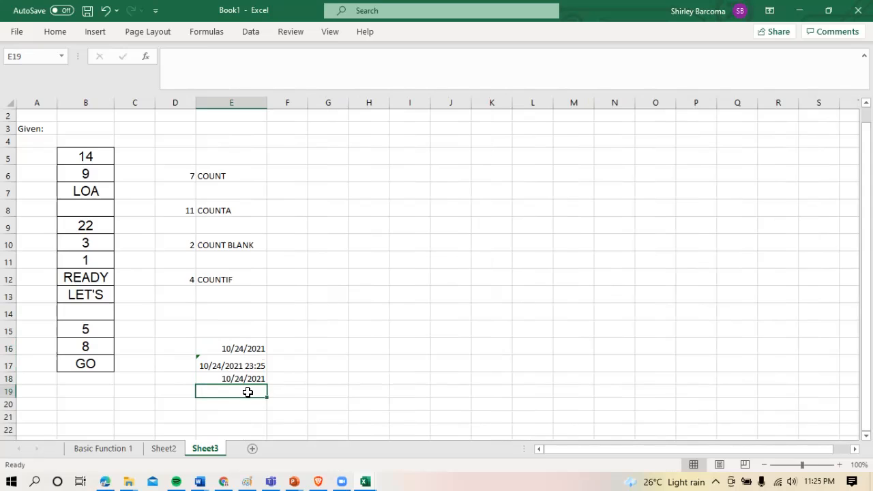
Apply the custom number format DDDD to cell E18 so the date displays as its full weekday name
click(250, 380)
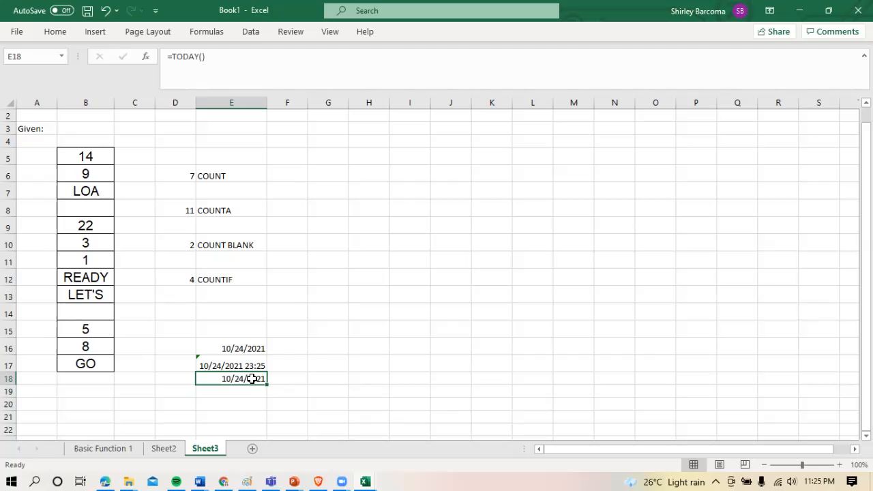
right_click(252, 379)
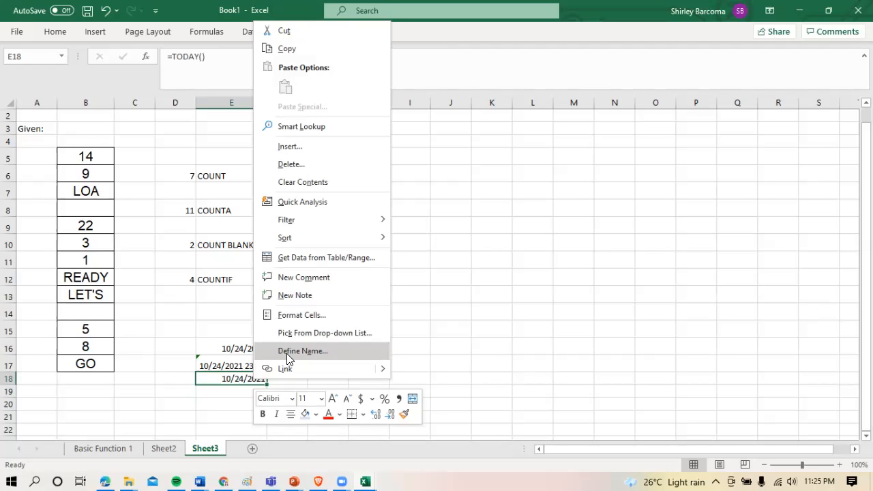
click(308, 314)
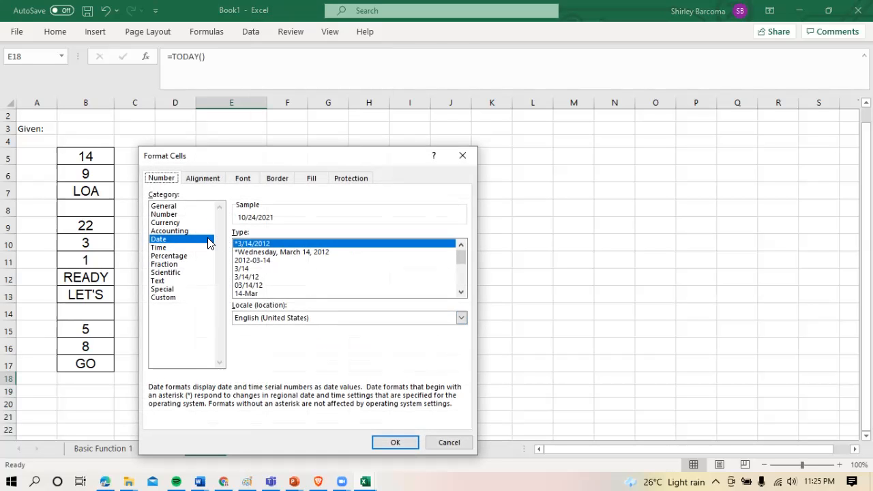
click(178, 290)
click(164, 298)
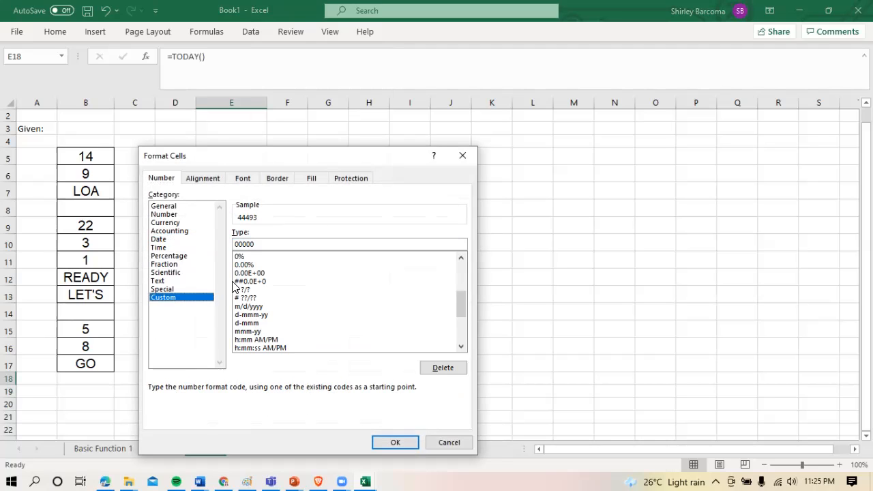
drag(259, 242, 235, 242)
text(DDDD)
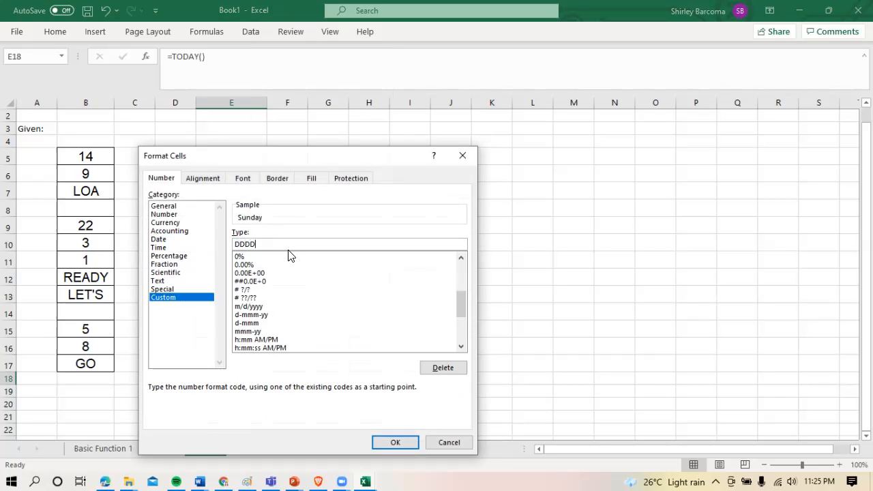
click(400, 443)
click(312, 401)
click(250, 382)
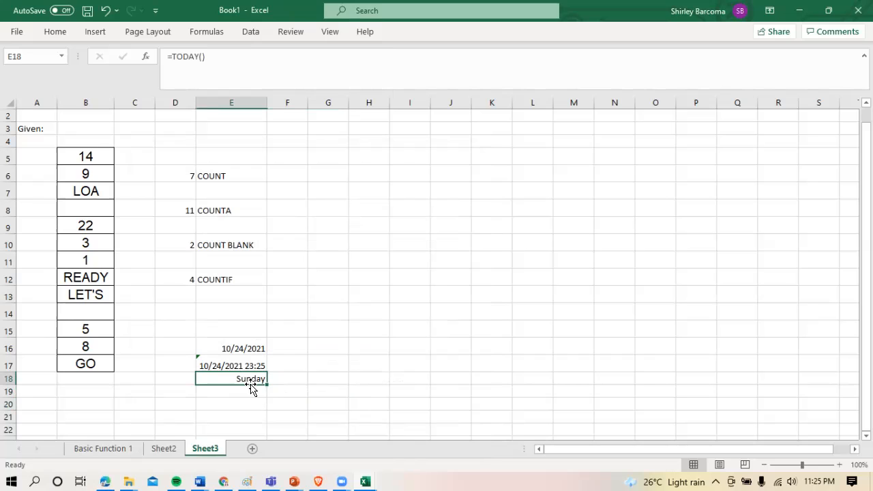
click(361, 343)
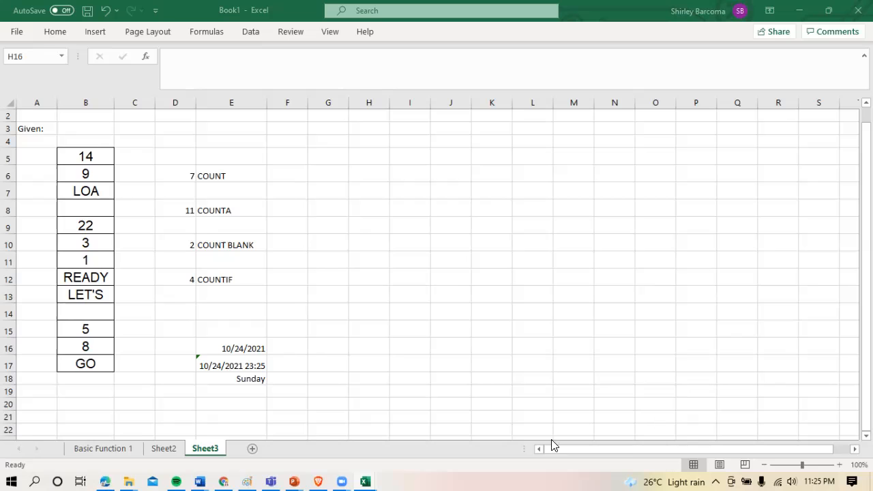
Add a new worksheet after Sheet3 and rename it OTHER FUNCTIONS
click(254, 440)
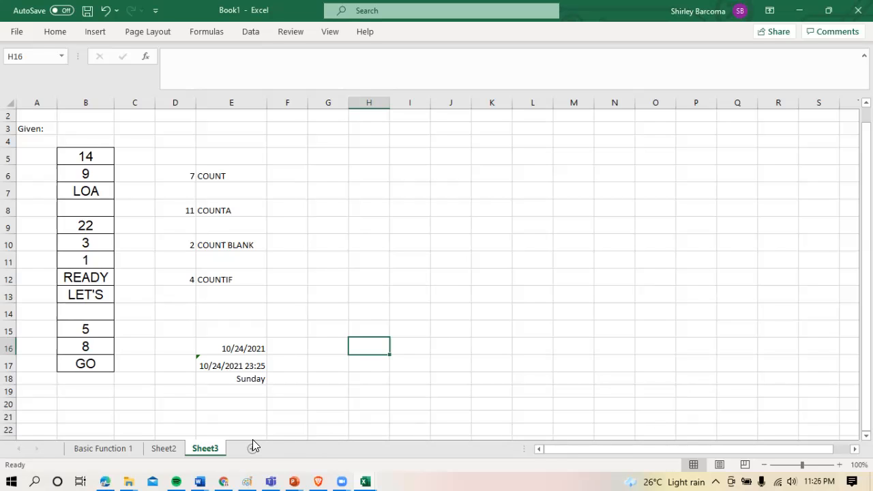
click(253, 447)
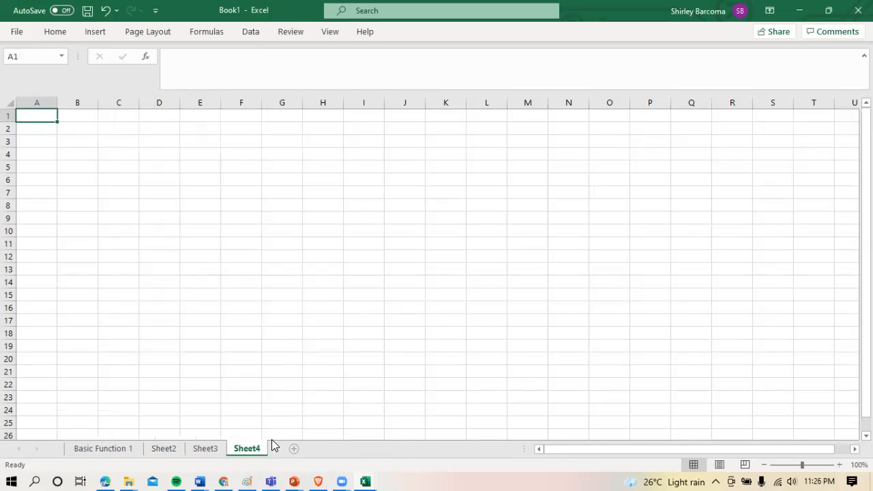
right_click(250, 447)
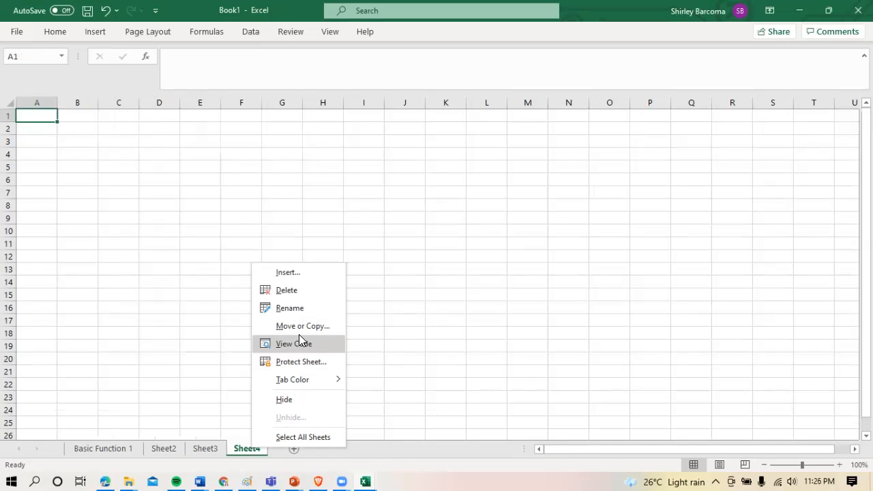
click(298, 309)
text(OT)
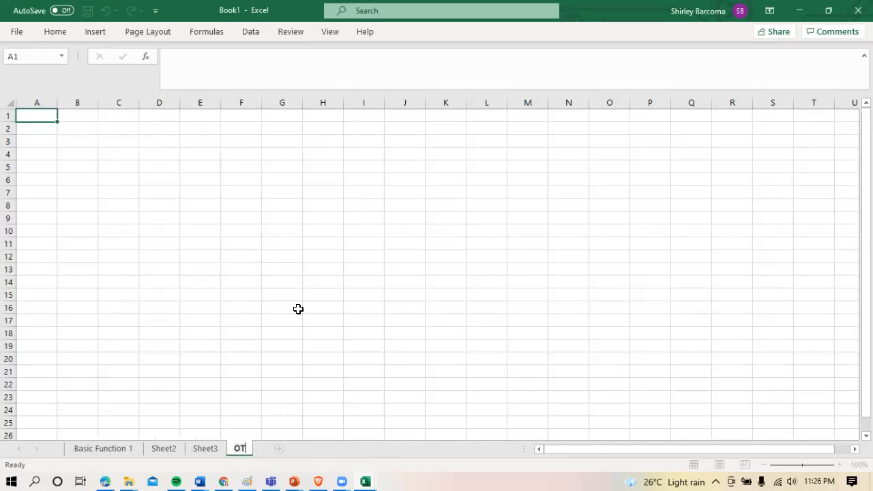
text(HER FUNCTIONS)
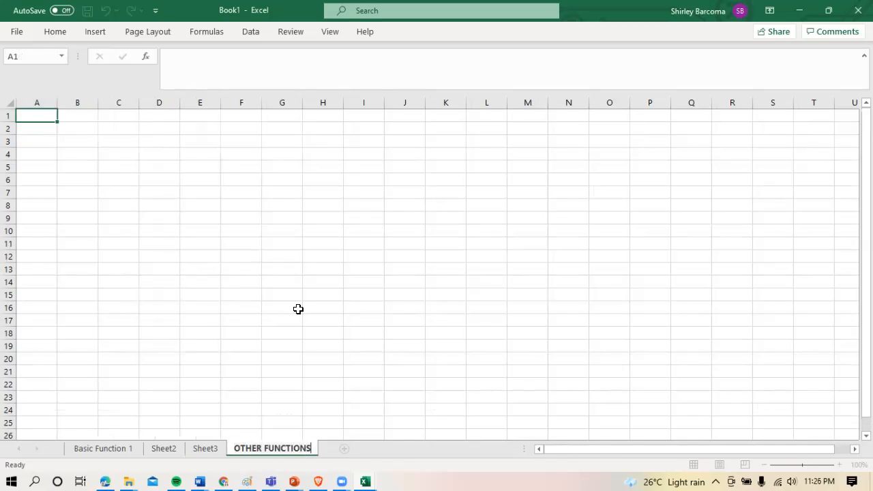
key(Return)
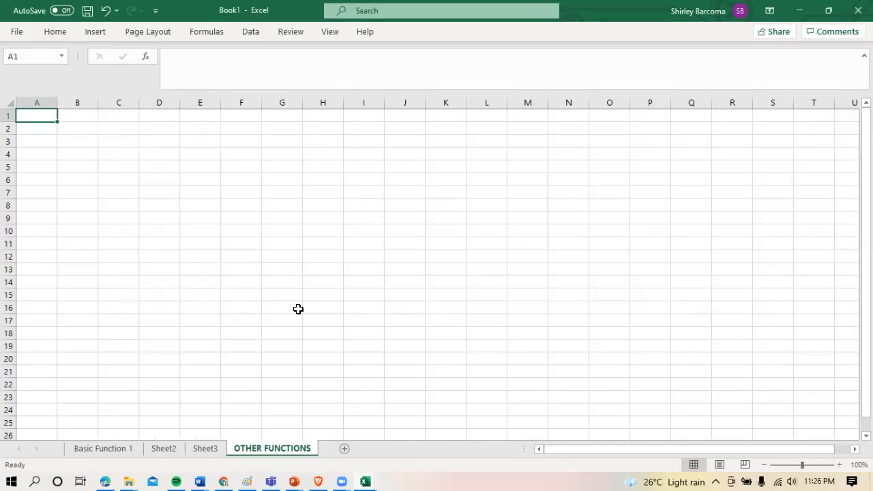
click(217, 271)
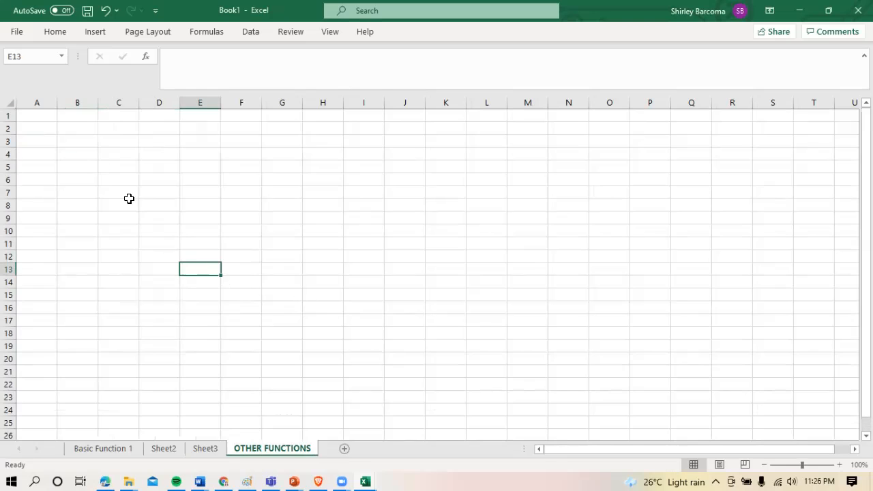
Enter the column headings X in cell B4 and Y in cell C4
click(81, 155)
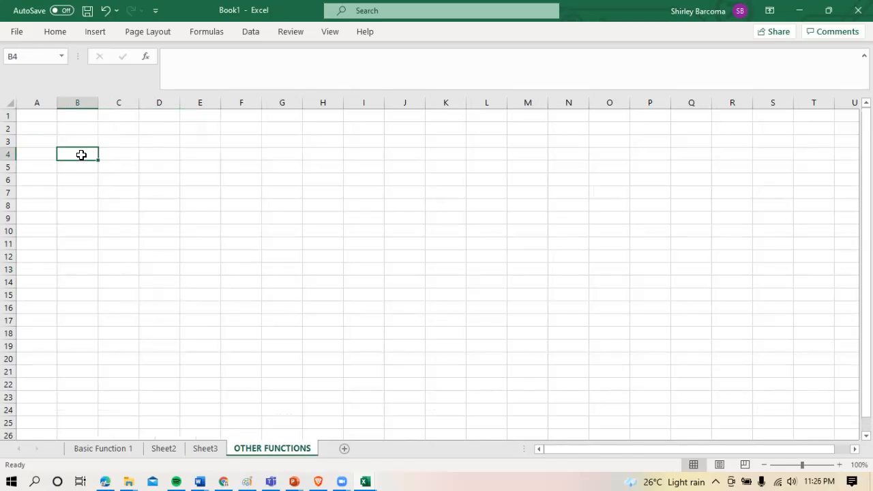
text(x)
key(Tab)
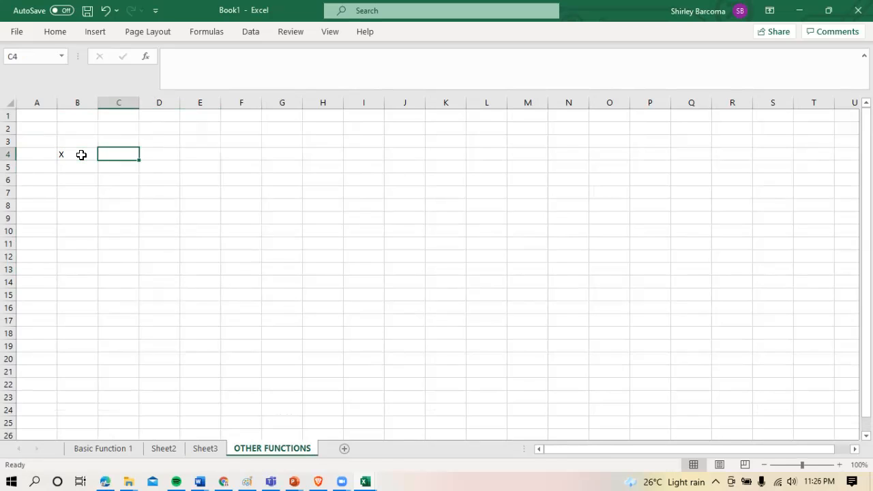
text(Y)
Fill cells B5 to B9 under X with the values 12.5, -15.4, -12.6, 25.4 and 58.2
click(82, 169)
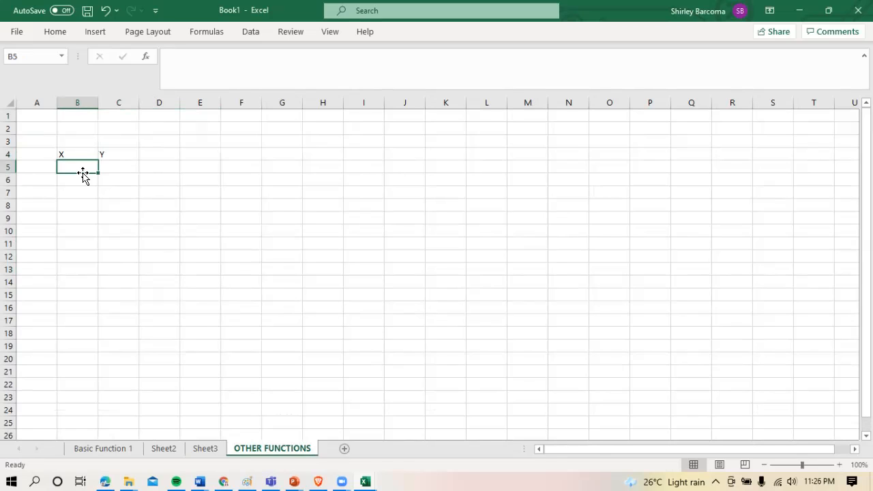
text(12.5)
click(85, 176)
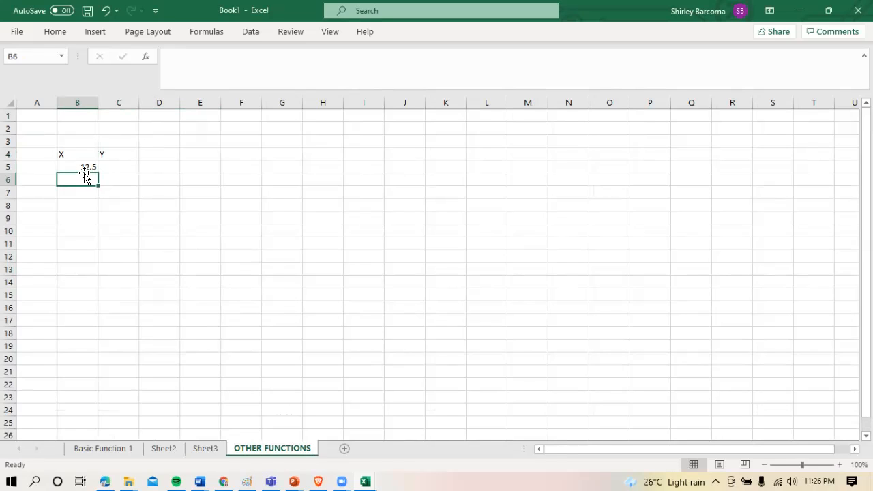
text(-1)
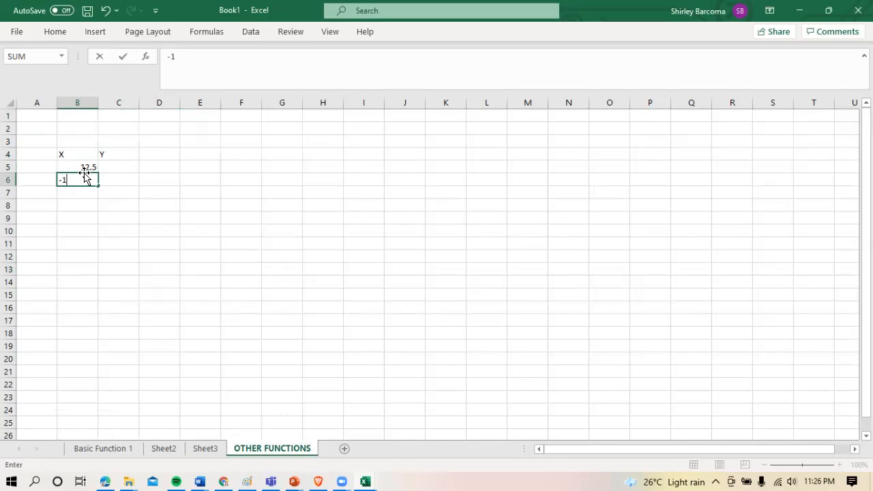
text(5.4)
key(Return)
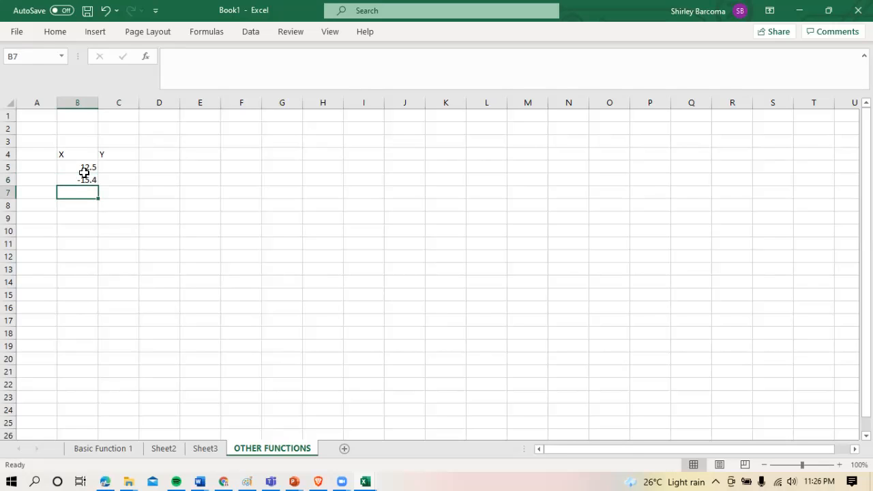
text(-1)
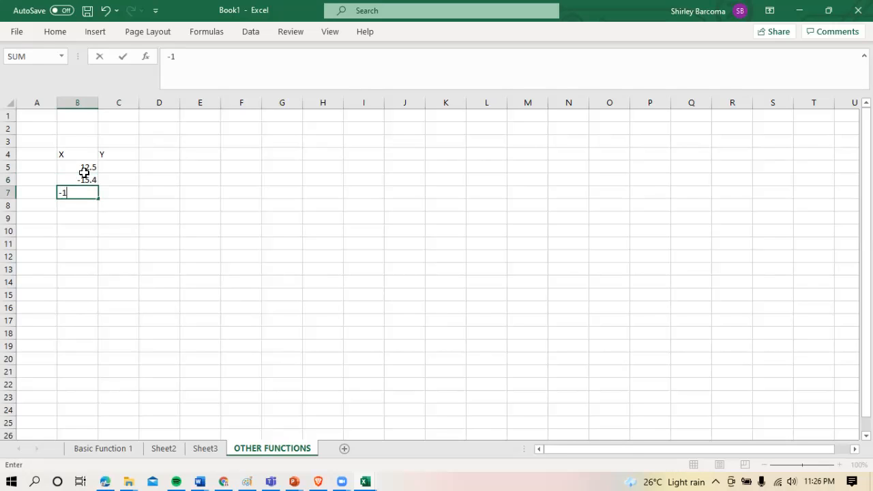
text(2.6)
key(Return)
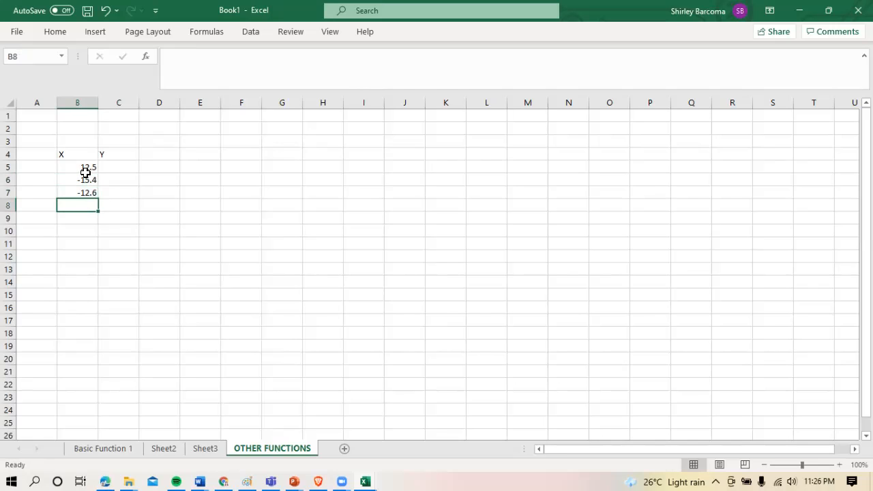
text(2)
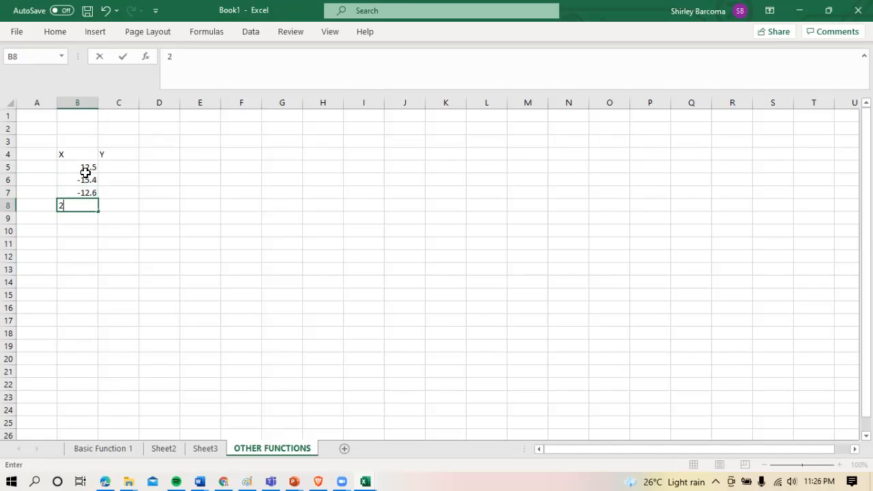
text(5.4)
key(Return)
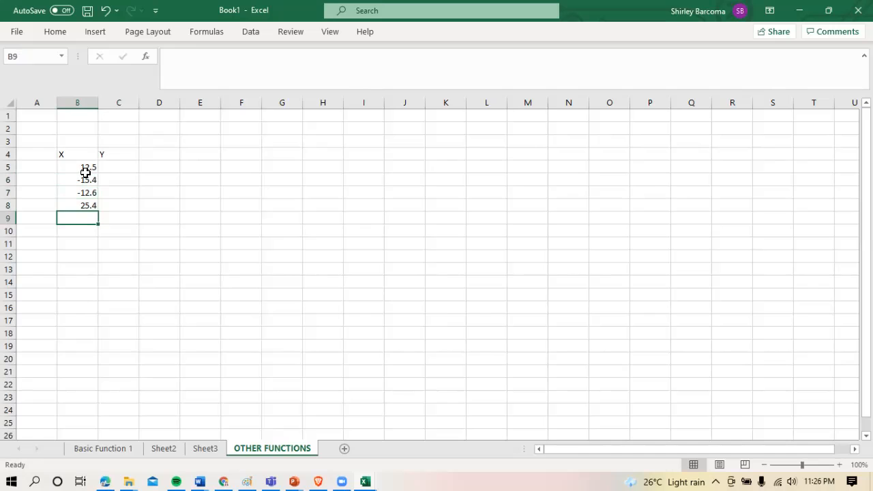
text(58.2)
key(Return)
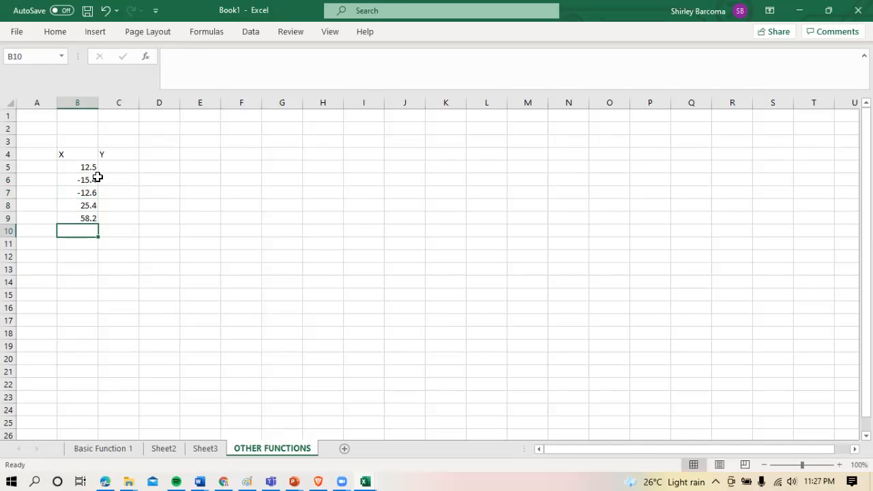
Fill cells C5 to C9 under Y with the values 24, 26, 29, 24 and 52
click(127, 169)
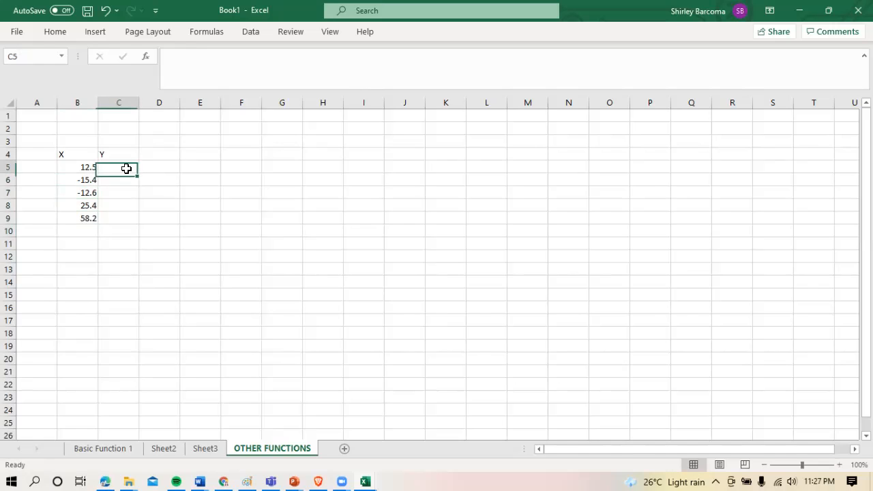
text(24)
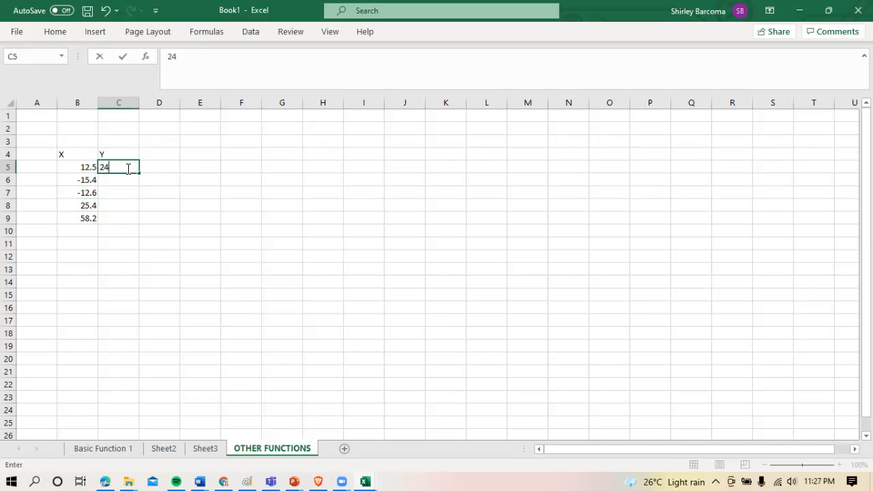
key(Return)
text(26)
key(Return)
text(29)
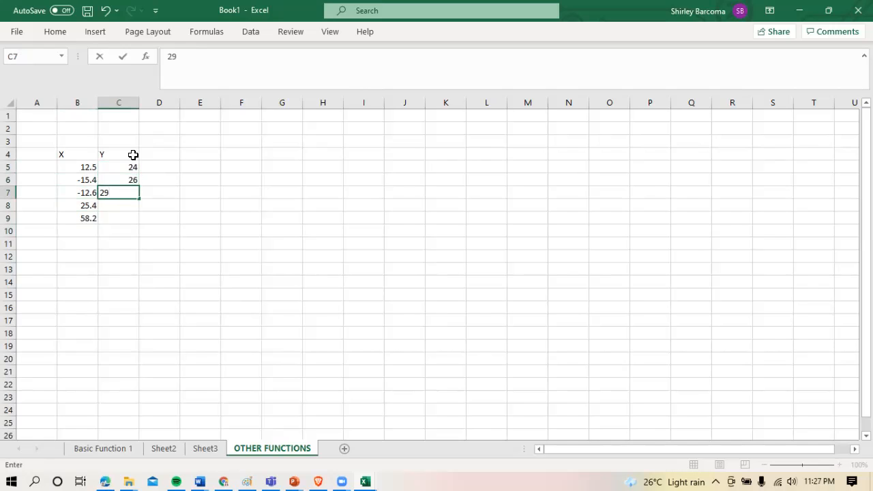
key(Return)
text(24)
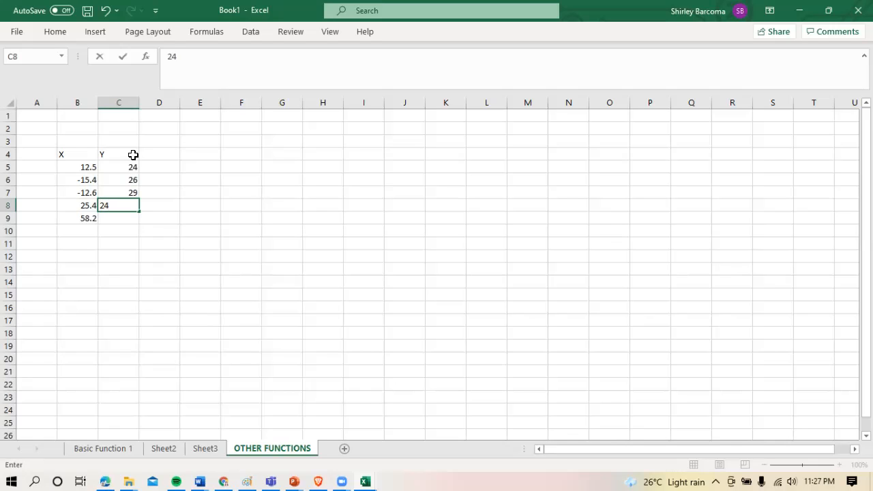
key(Return)
text(52)
key(Return)
Set the X and Y table in B4:C9 to font size 26 in Arial
drag(62, 156, 130, 219)
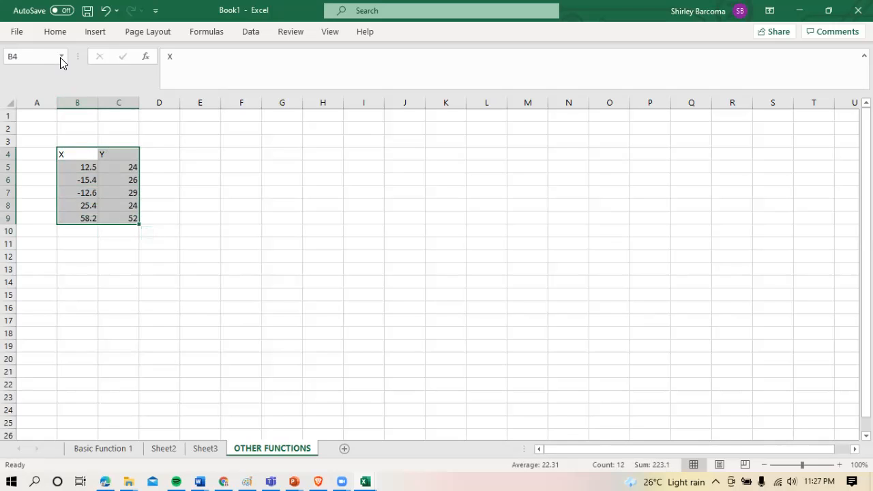
click(58, 32)
click(161, 58)
text(26)
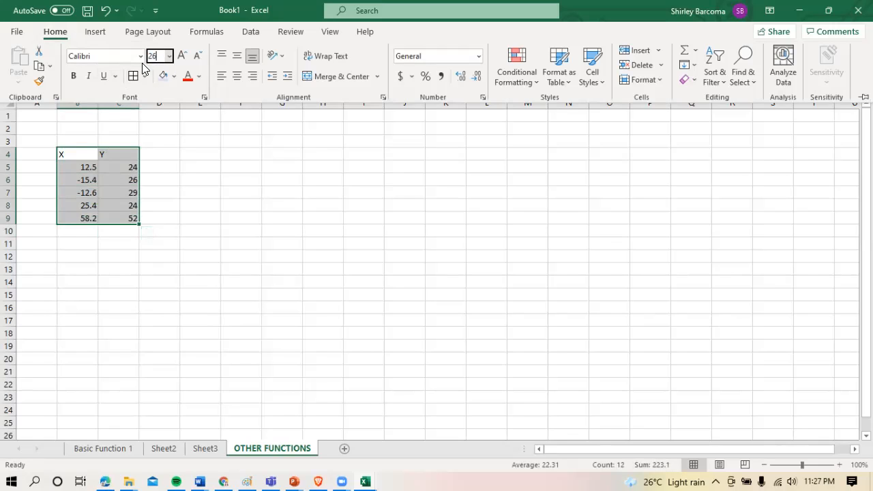
click(127, 56)
text(Arial)
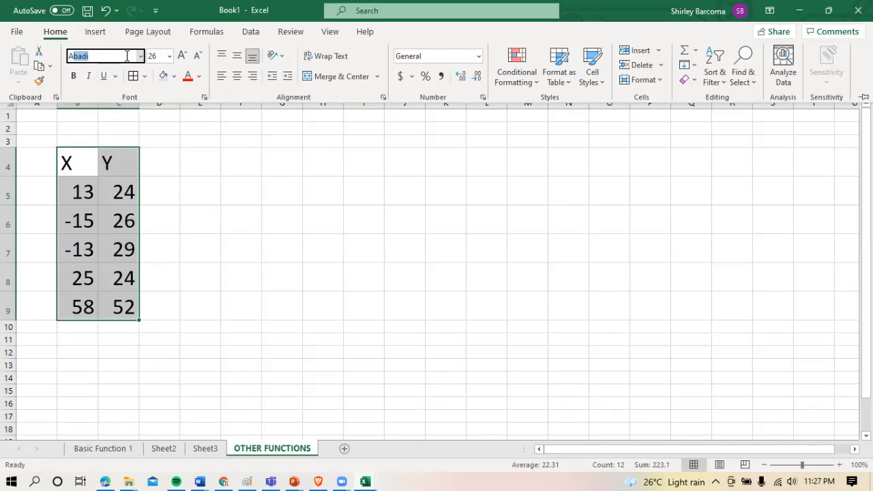
key(Return)
Reduce the font size of the X and Y table to 16
click(158, 56)
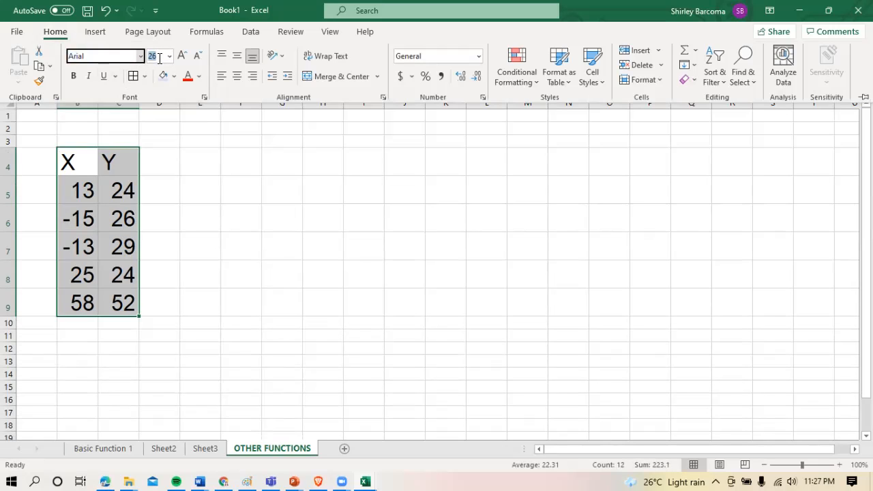
text(12.6)
key(Return)
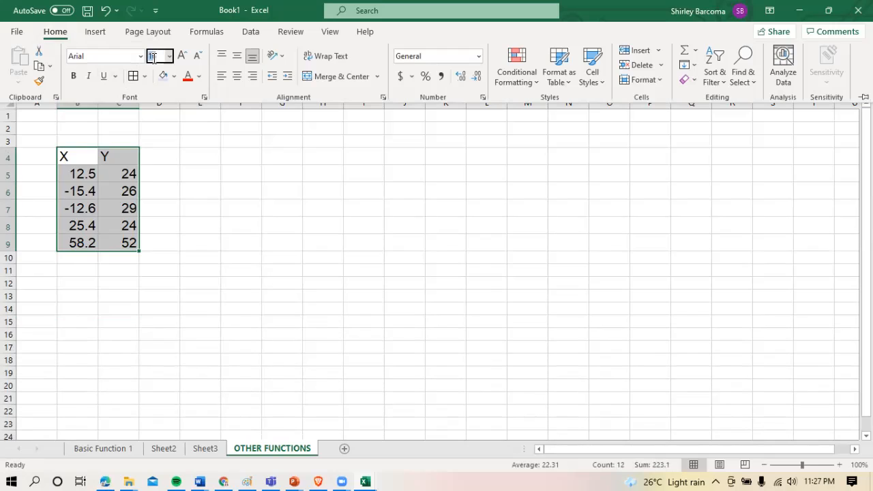
Centre the contents of B4:C9 horizontally and vertically and apply borders to all its cells
drag(88, 160, 127, 241)
click(68, 36)
click(237, 76)
click(237, 55)
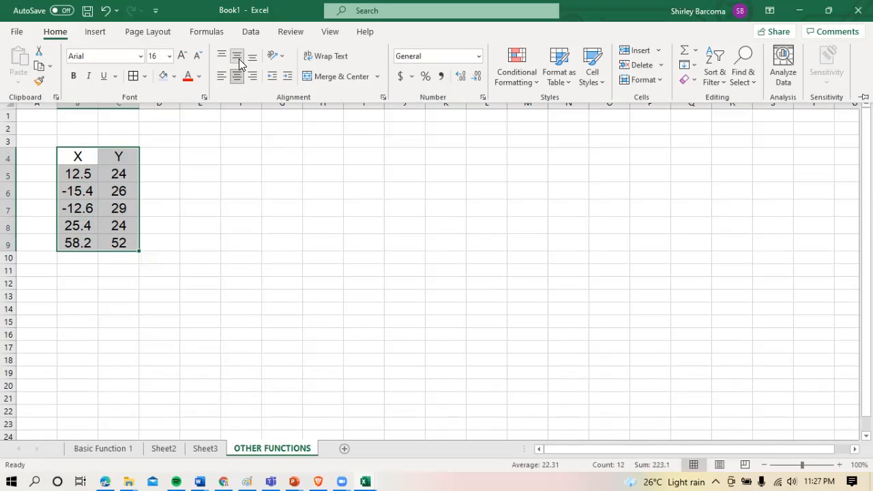
click(134, 75)
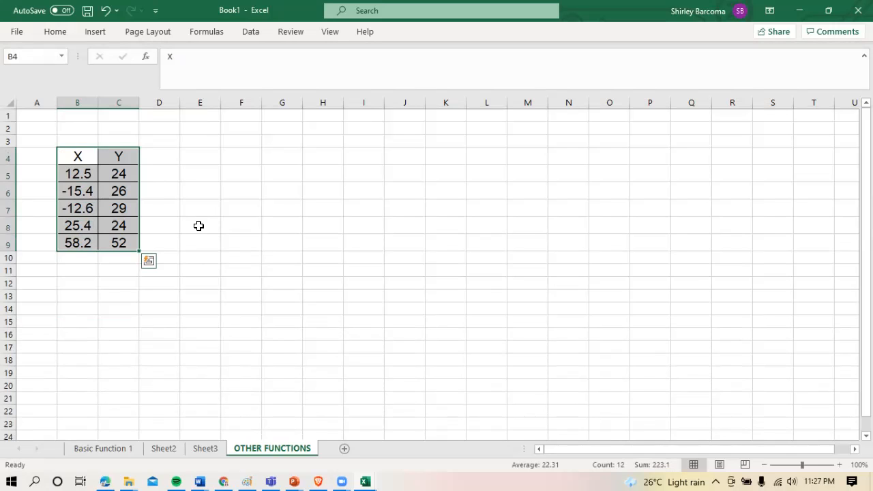
click(205, 224)
Fill the heading cells B4 and C4 with light blue
drag(82, 156, 115, 156)
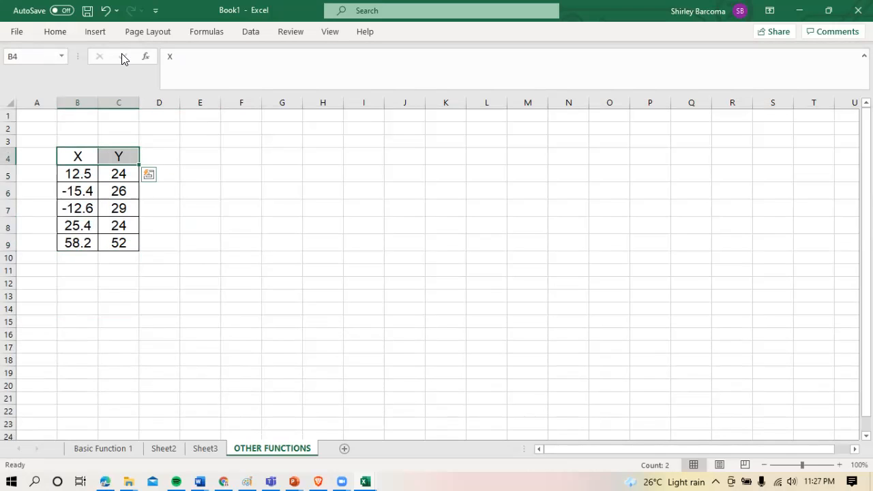
click(57, 31)
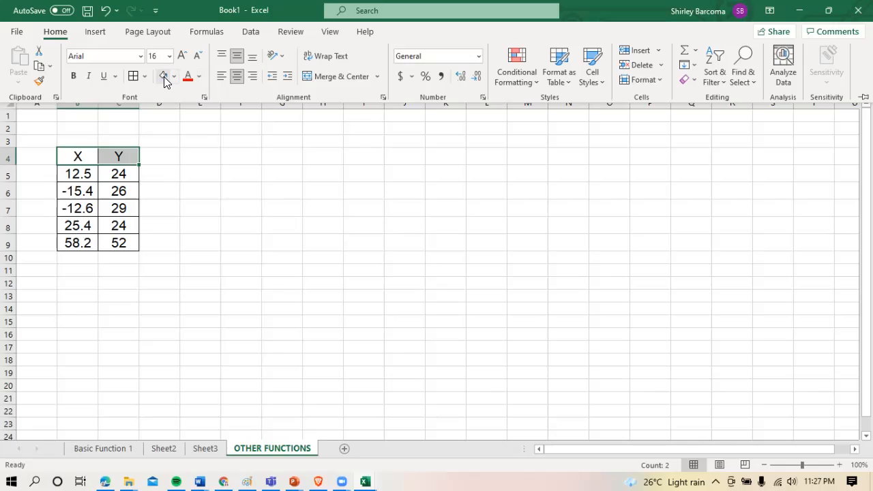
click(164, 76)
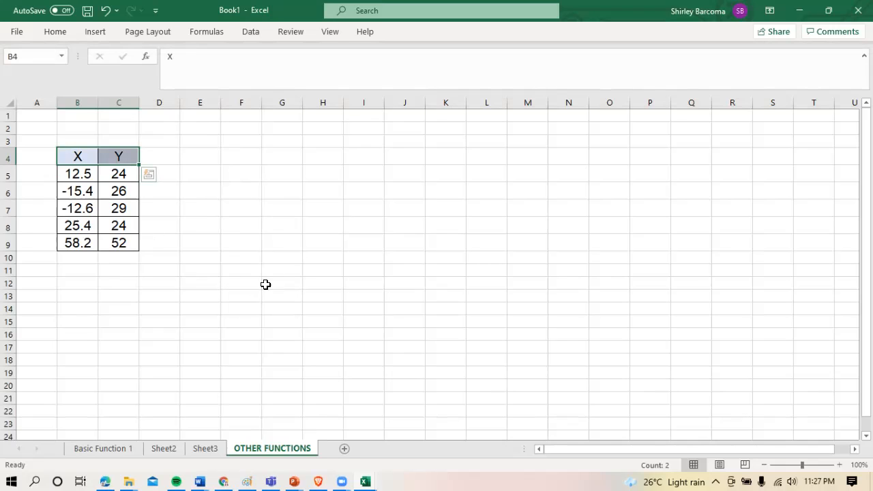
Enter the heading ABSOLUTE VALUE OF X in cell E4 and widen column E to fit it
click(213, 159)
text(ABS)
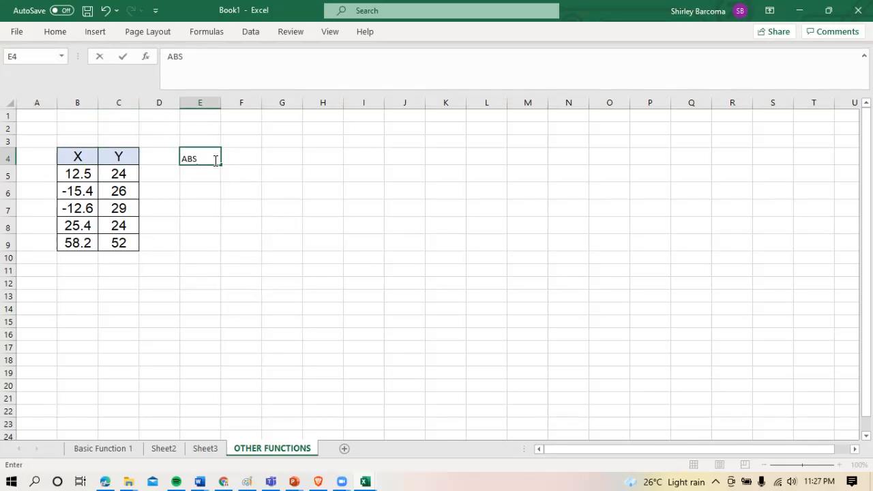
text(OLUTE VAL)
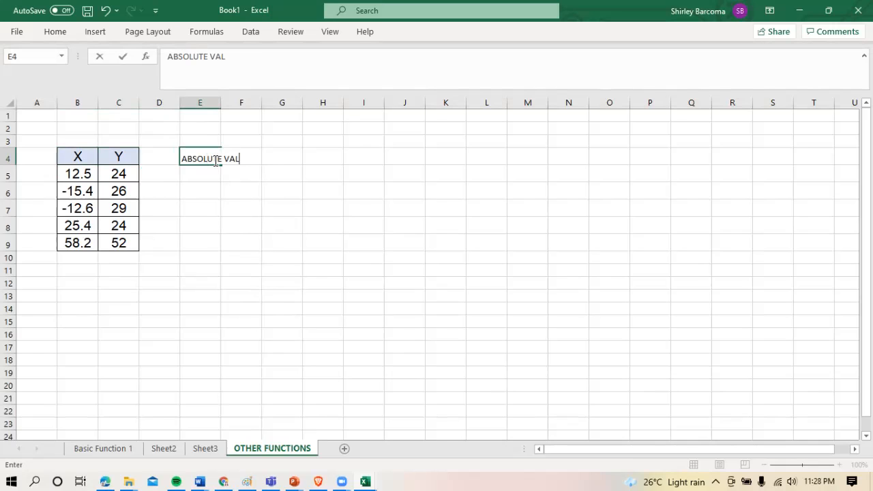
text(UE OF X)
key(Return)
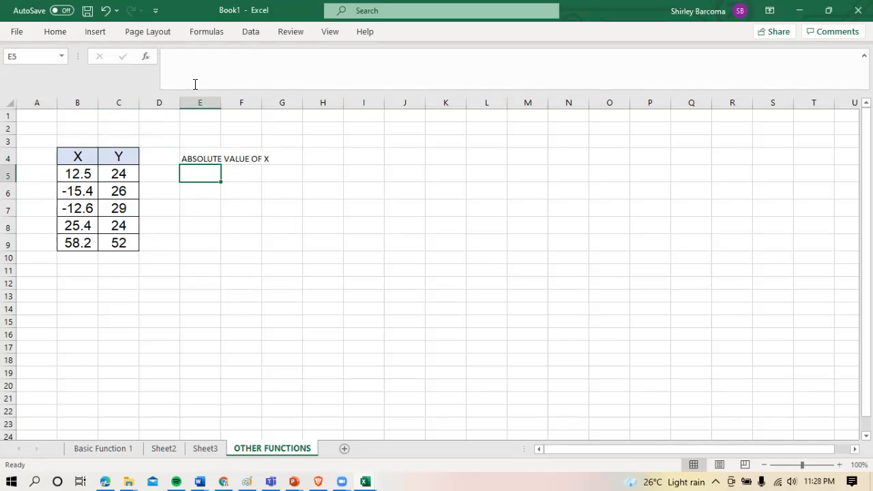
drag(220, 102, 289, 109)
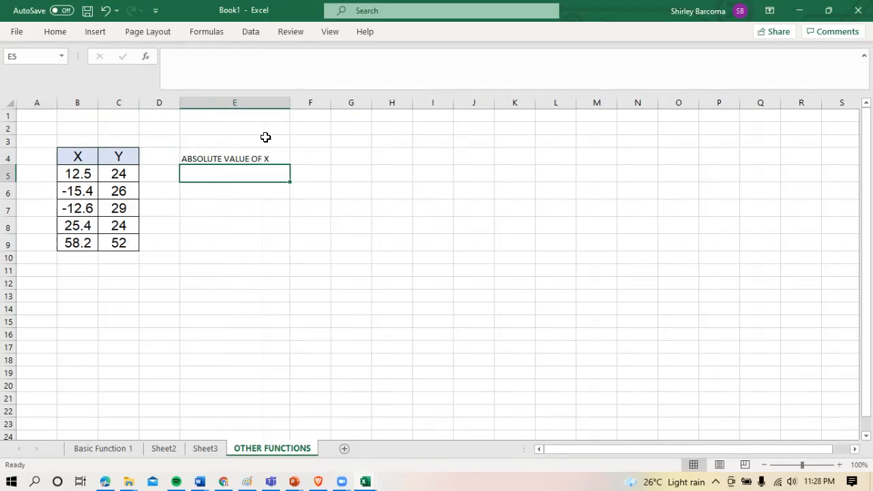
click(249, 158)
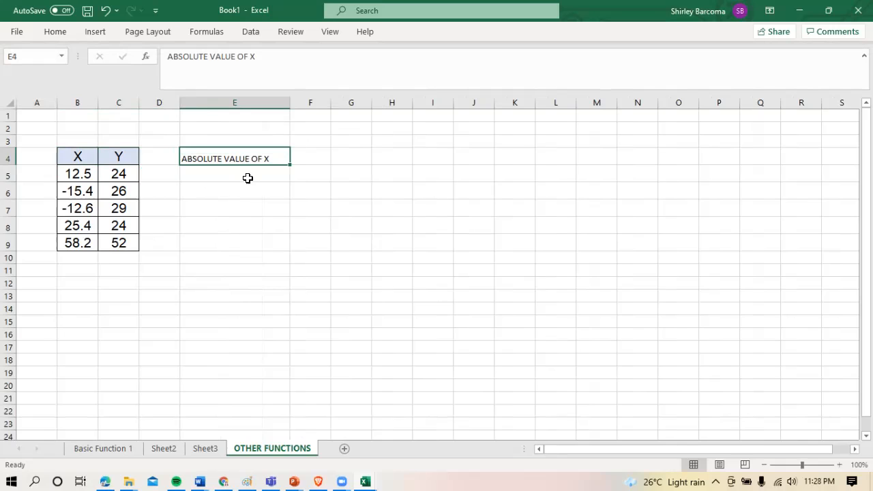
Enter the formula =ABS(B5) in cell E5 and copy it down to E9
click(246, 178)
text(=)
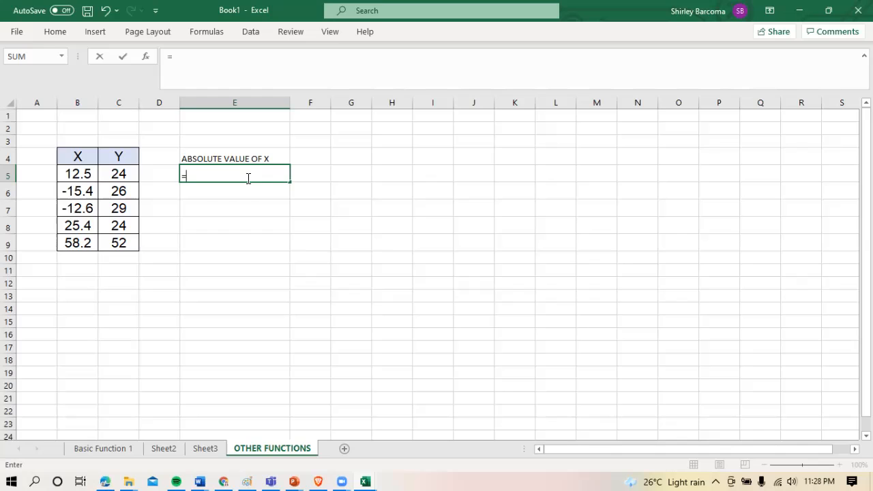
text(ABS()
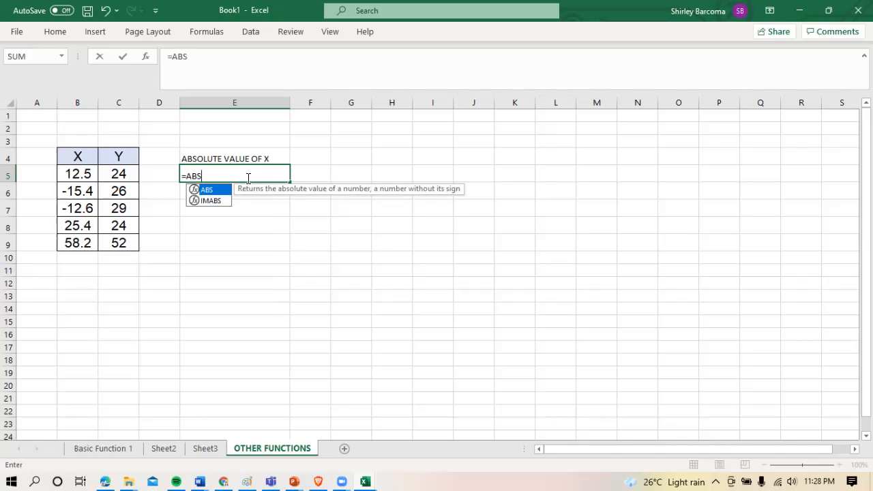
click(78, 175)
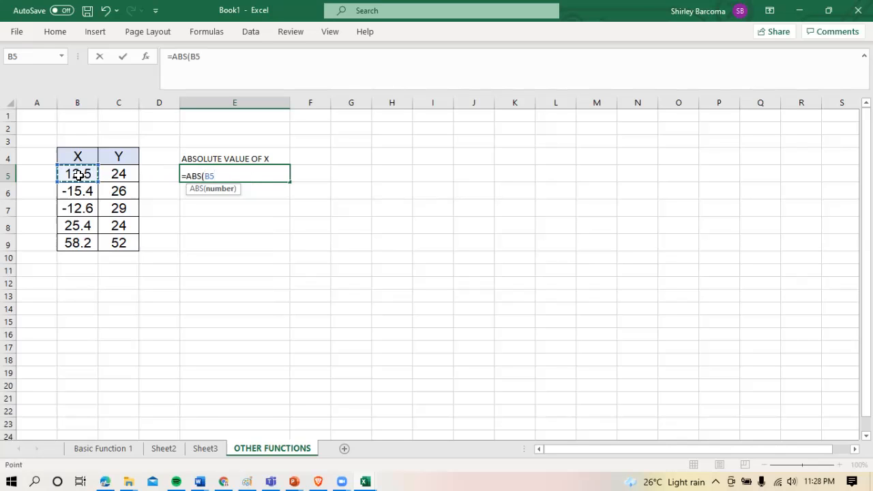
text())
key(Return)
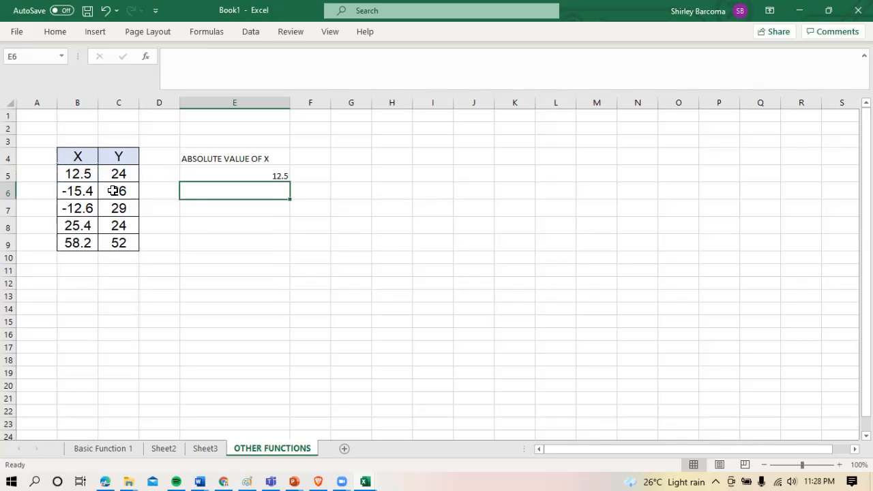
click(206, 176)
drag(289, 181, 271, 246)
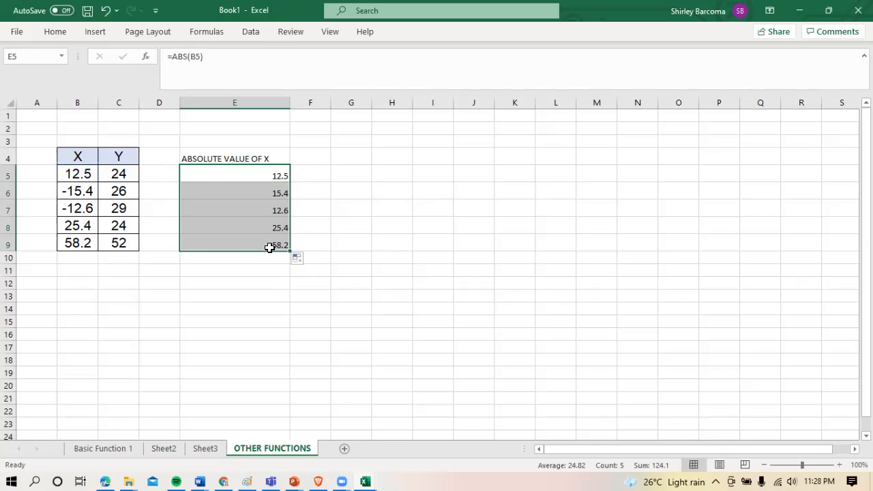
Centre the contents of the absolute value column, E4:E9, horizontally and vertically
drag(230, 158, 250, 240)
click(62, 34)
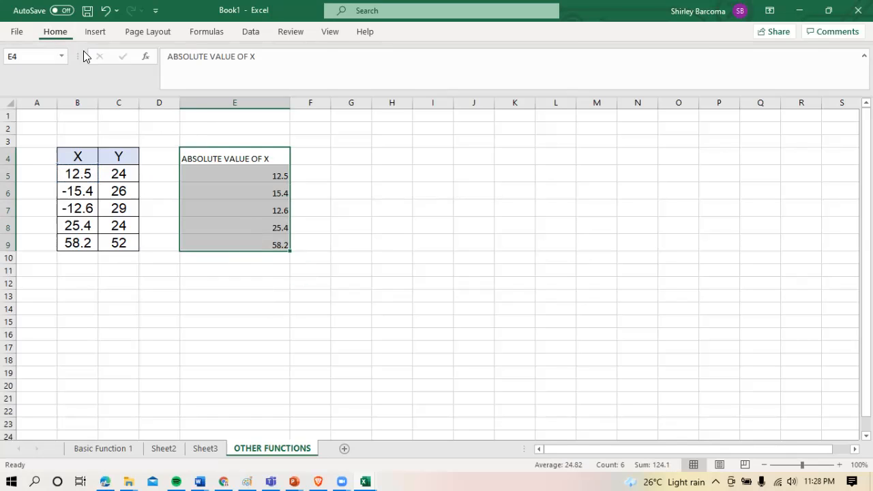
click(237, 76)
click(237, 55)
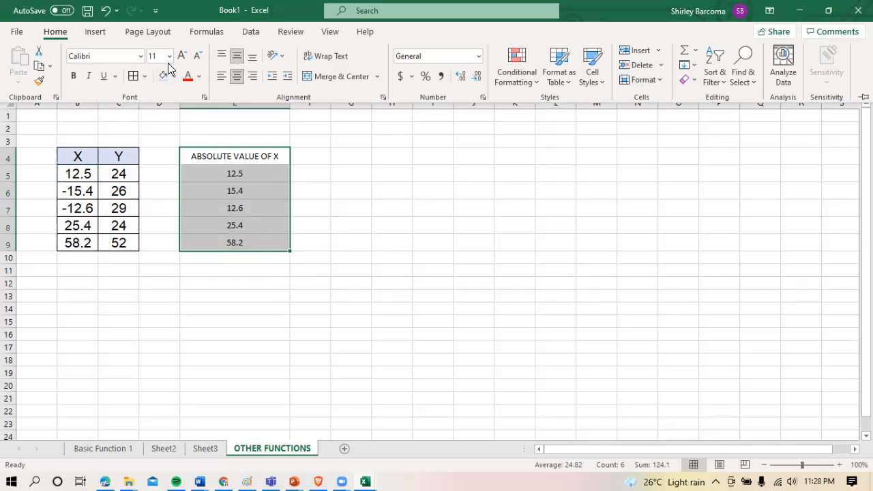
Set the font size of E4:E9 to 16 and auto-fit column E to its heading
click(164, 56)
text(16)
key(Return)
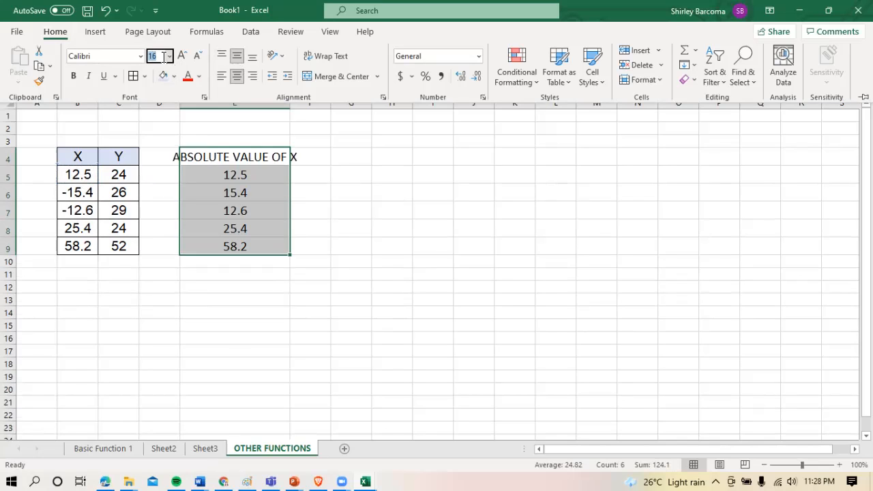
click(289, 106)
double_click(289, 106)
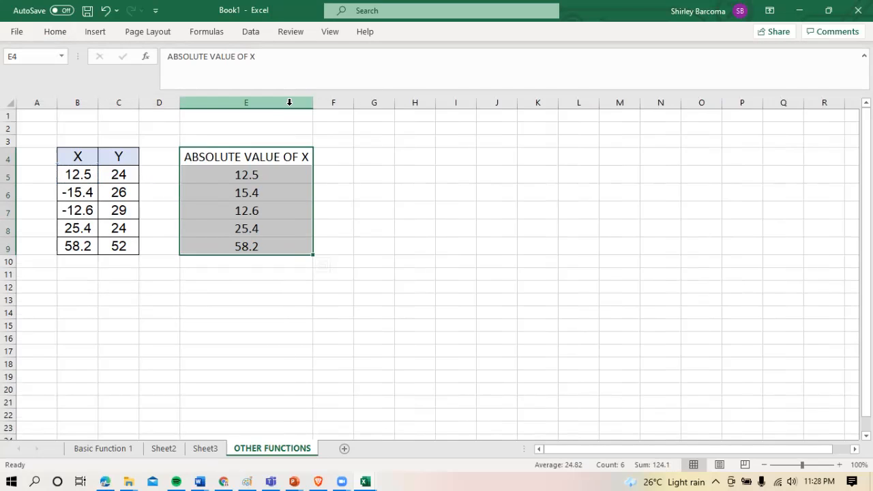
click(278, 199)
drag(238, 156, 264, 240)
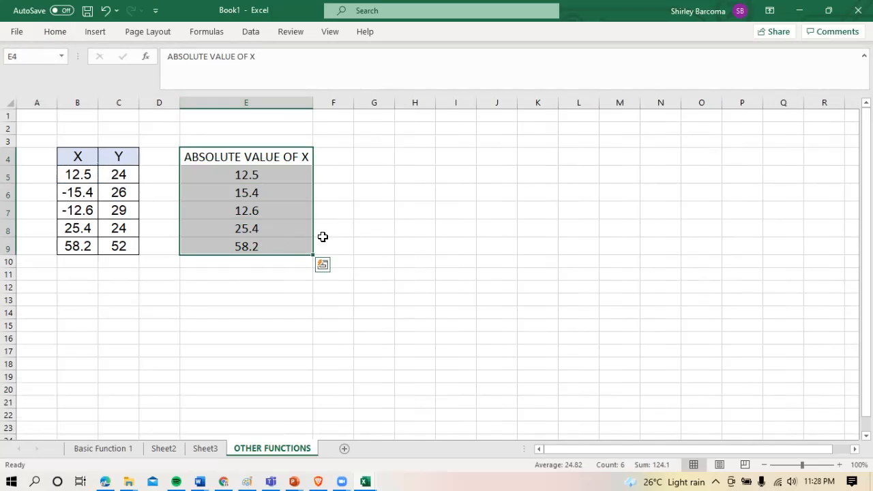
click(398, 232)
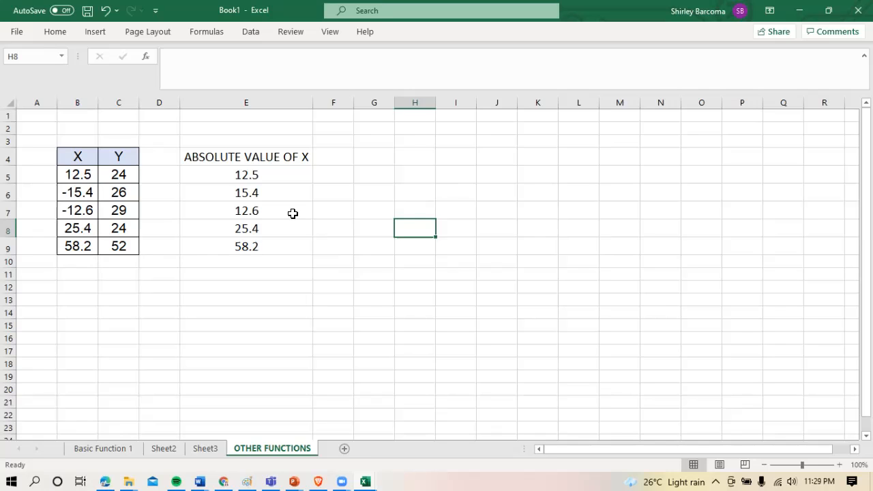
Enter the heading IF(X>0, POSITIVE, NEGATIVE in cell F4 and widen column F to fit it
click(344, 159)
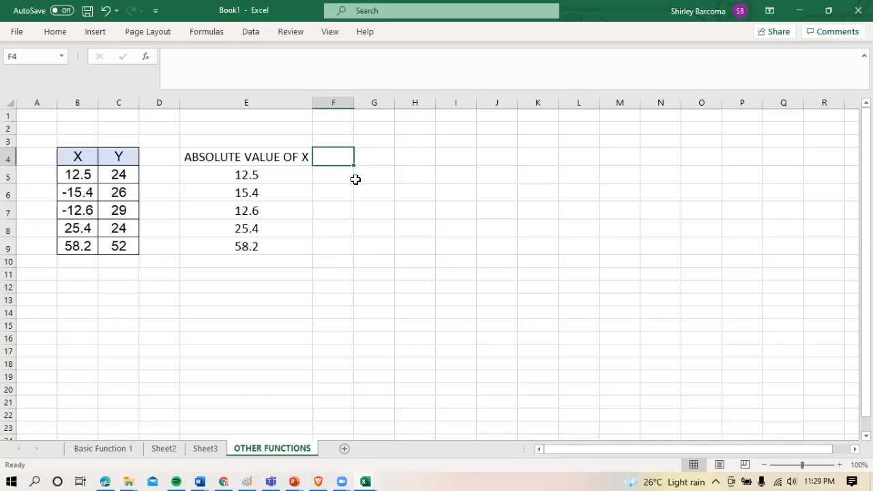
text(I)
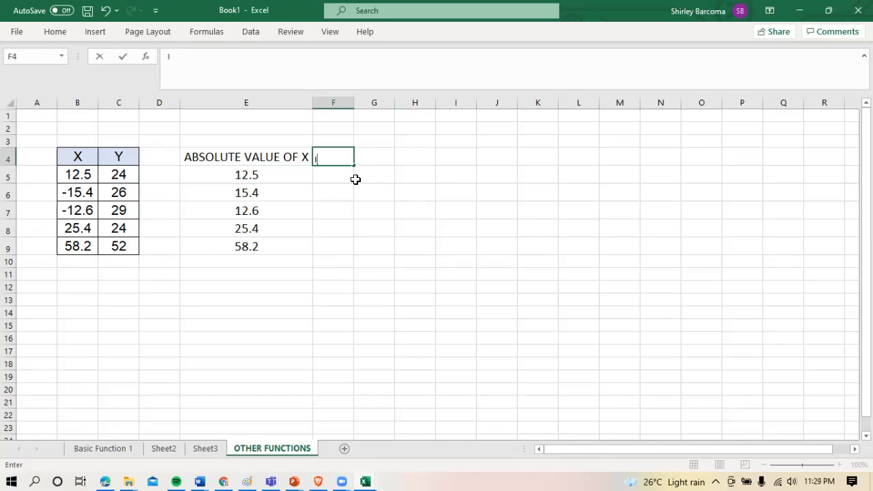
text(F(X>0, POSITIVE, N)
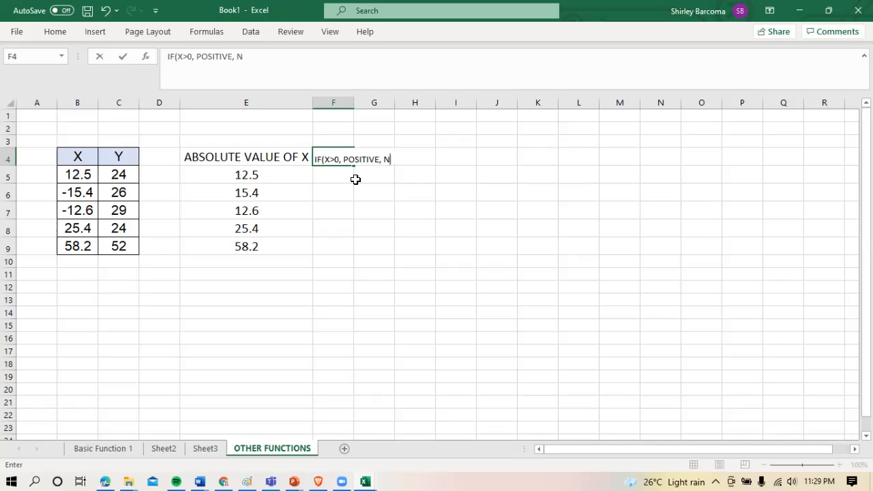
text(EGATIVE)
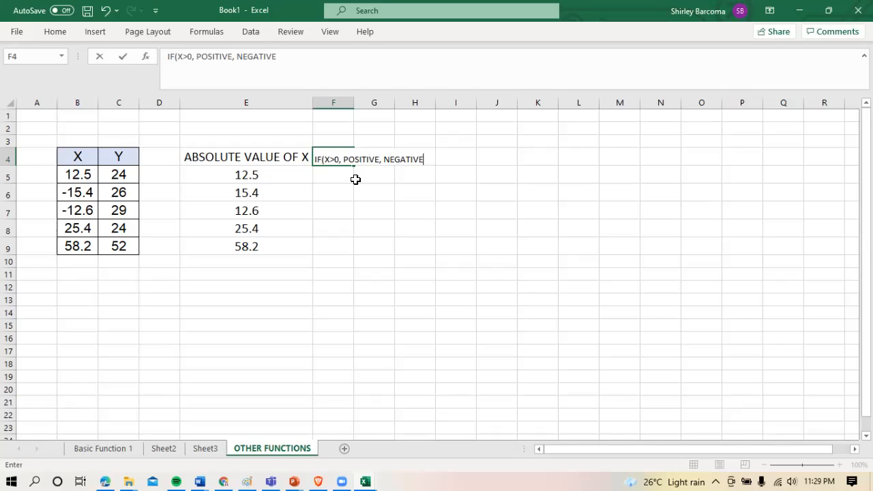
key(Return)
drag(353, 105, 430, 103)
Enter the formula =IF(B5>0,"POSITIVE","NEGATIVE") in cell F5
click(364, 190)
click(364, 168)
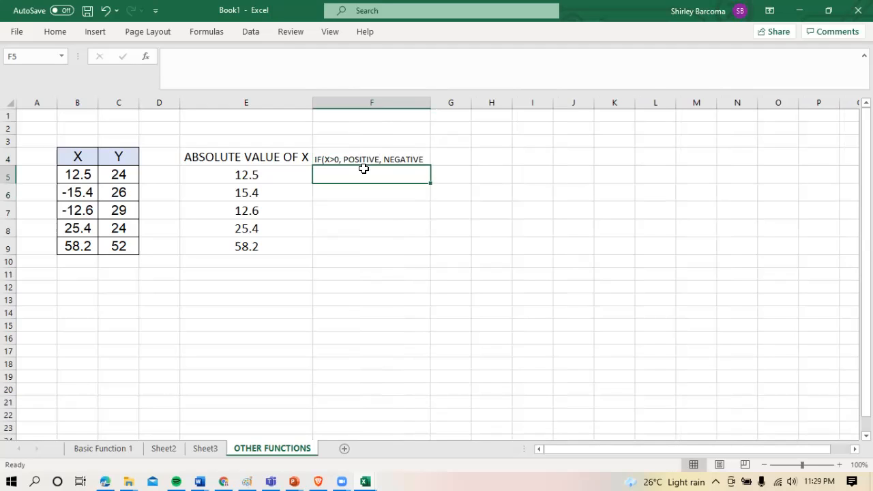
text(=)
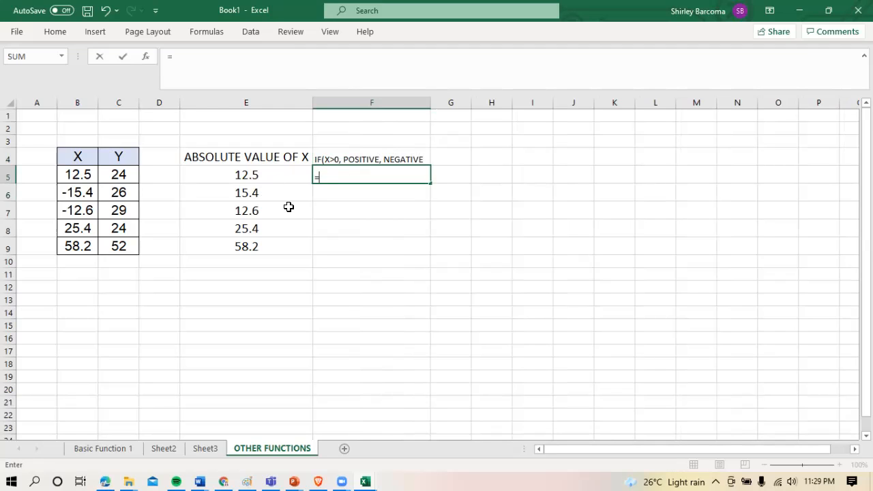
click(79, 178)
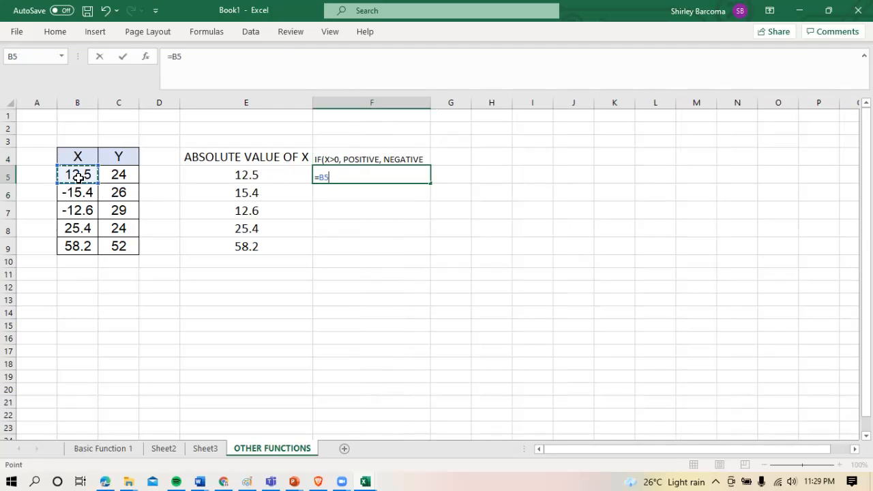
click(320, 178)
text(IF()
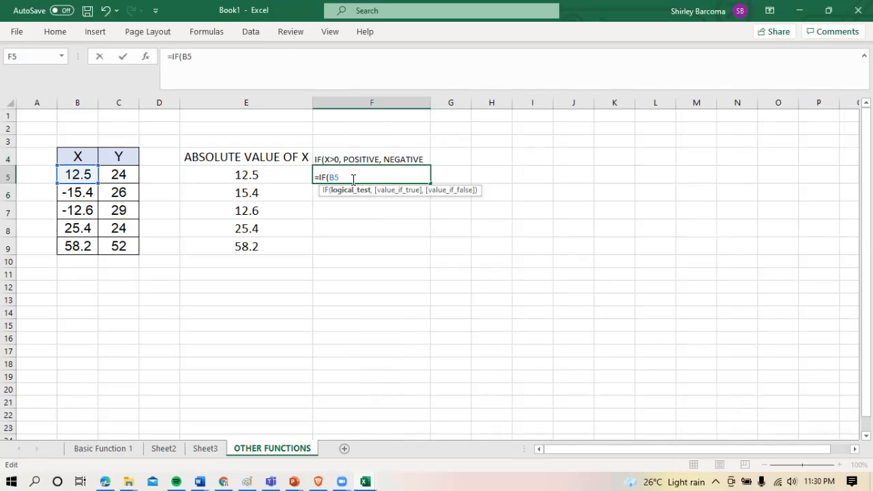
text(>0,)
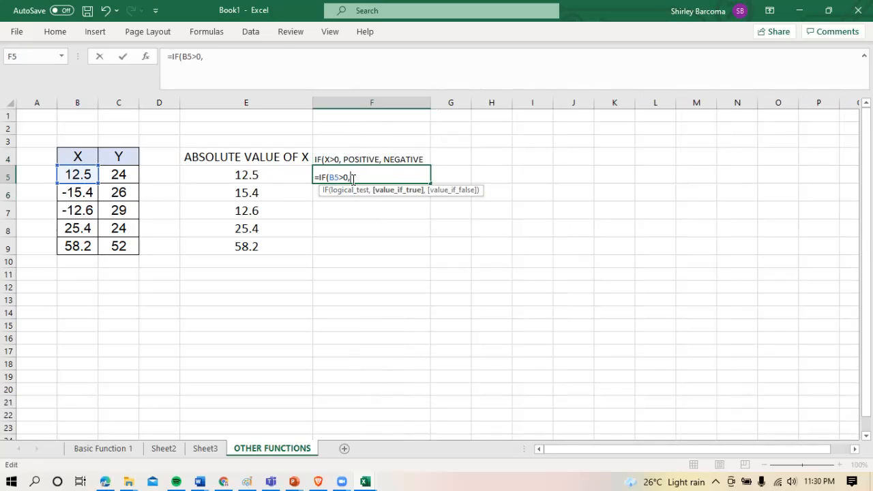
text("POSITIVE","NEGATIVE")
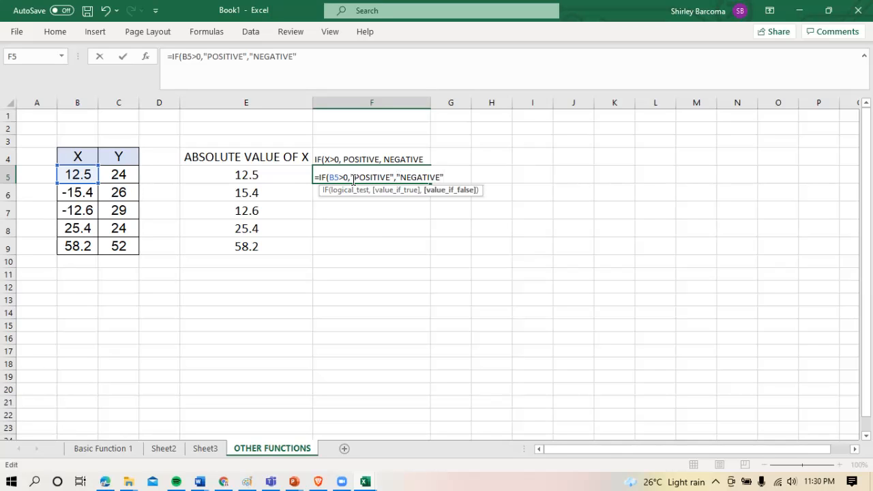
text())
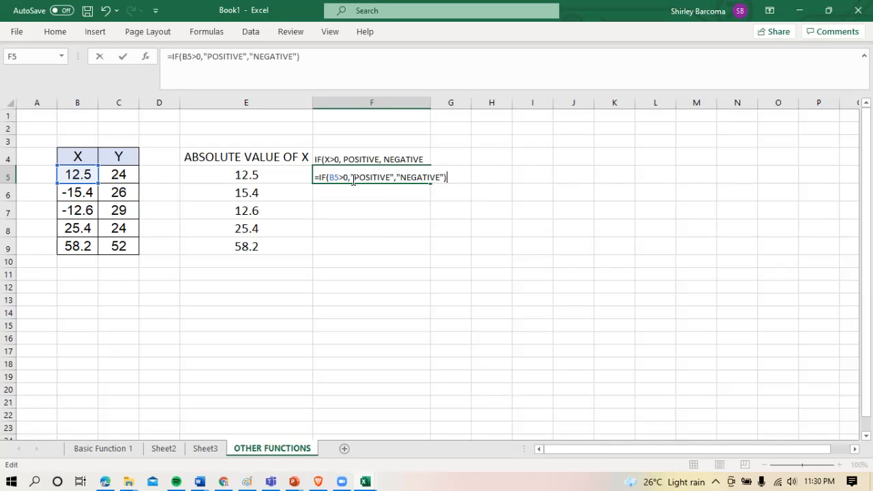
key(ctrl+Return)
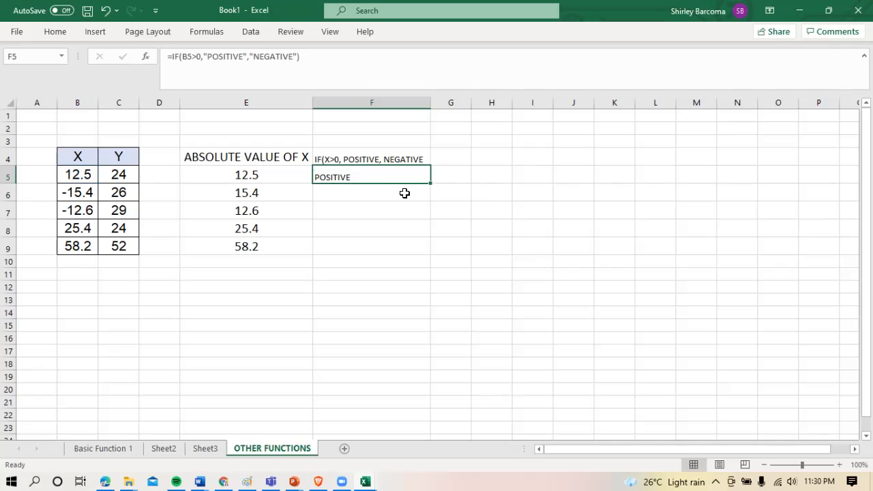
Copy the IF formula from F5 down to F9 and check the X values in B5:B9 against the results
drag(431, 184, 376, 255)
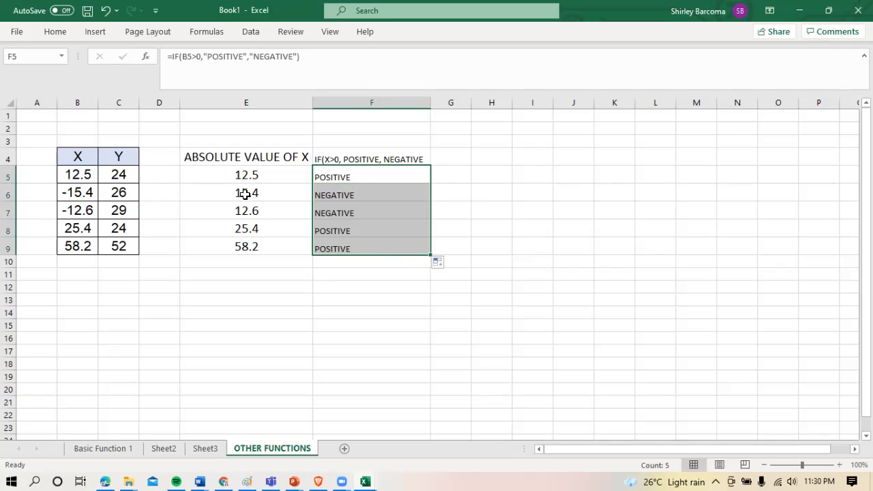
click(73, 177)
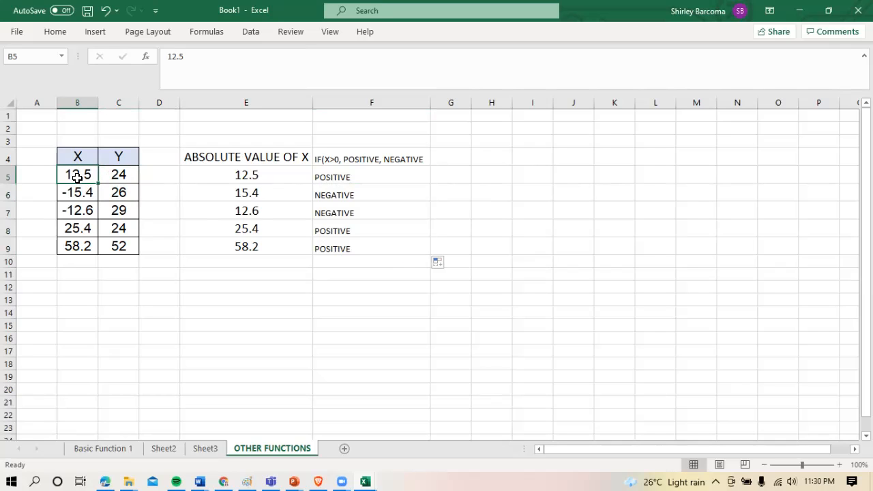
click(82, 198)
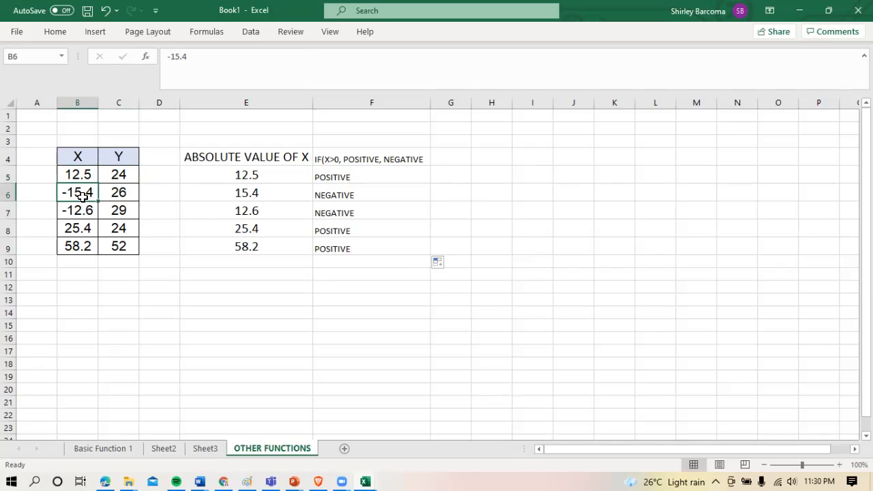
click(73, 215)
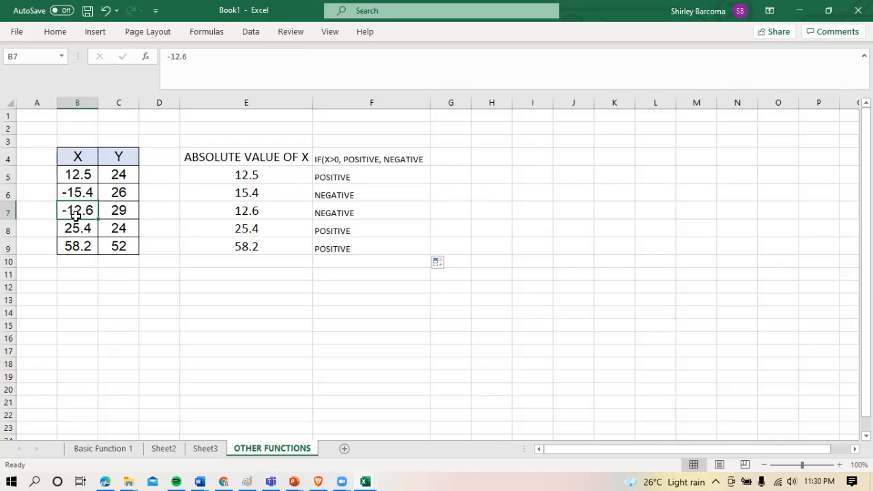
click(74, 231)
click(83, 245)
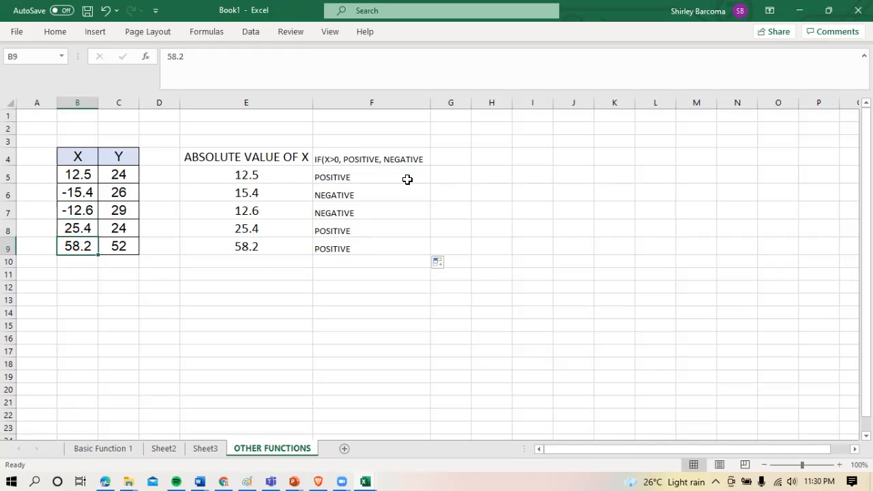
Enter the heading ISEVEN(Y) in cell G4
click(454, 160)
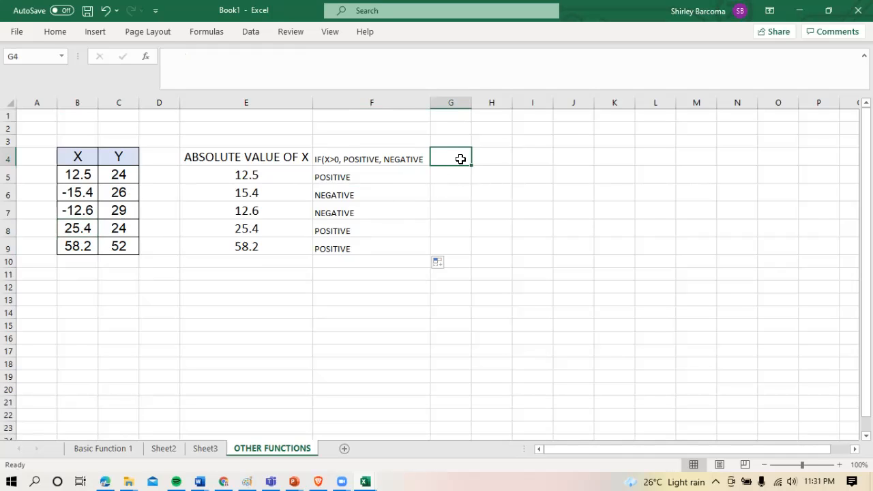
text(I)
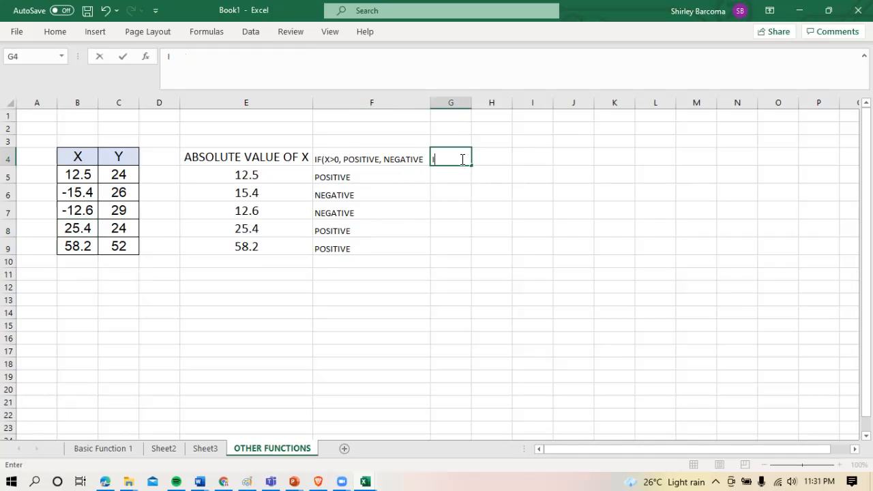
text(SEVEN(Y))
key(Return)
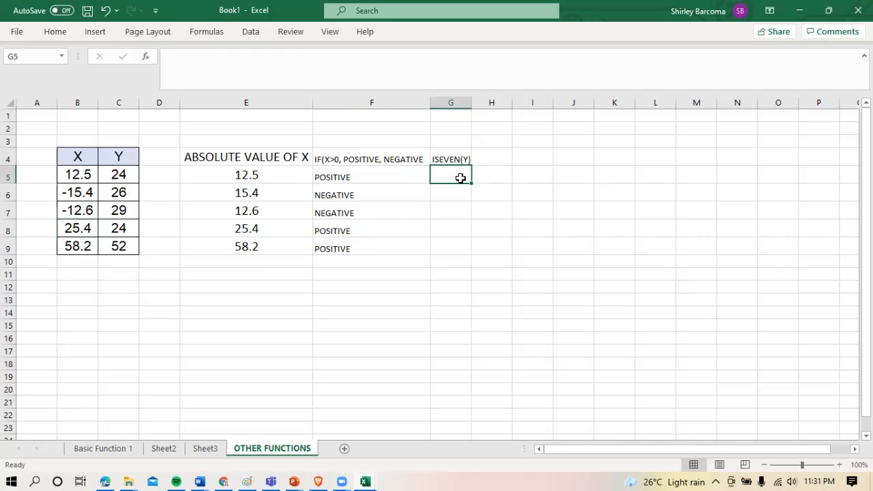
Enter the formula =ISEVEN(C5) in cell G5, copy it down to G9 and check the Y value in C7
text(=)
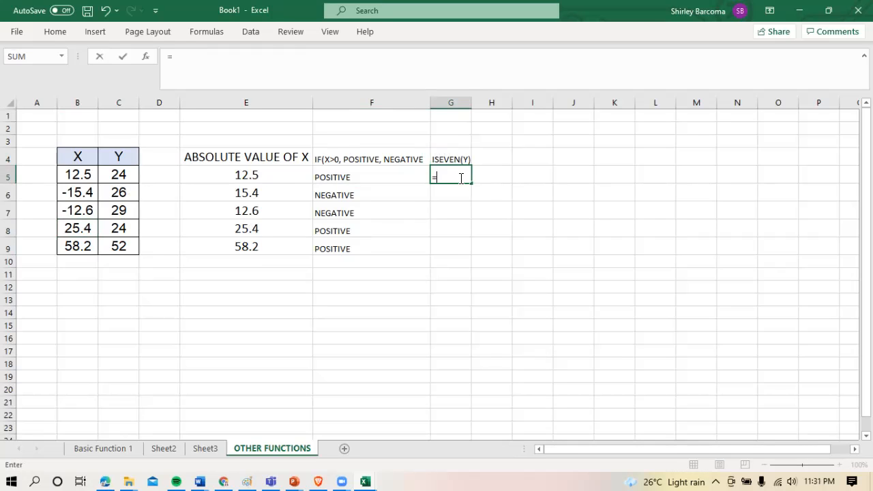
text(ISEVEN)
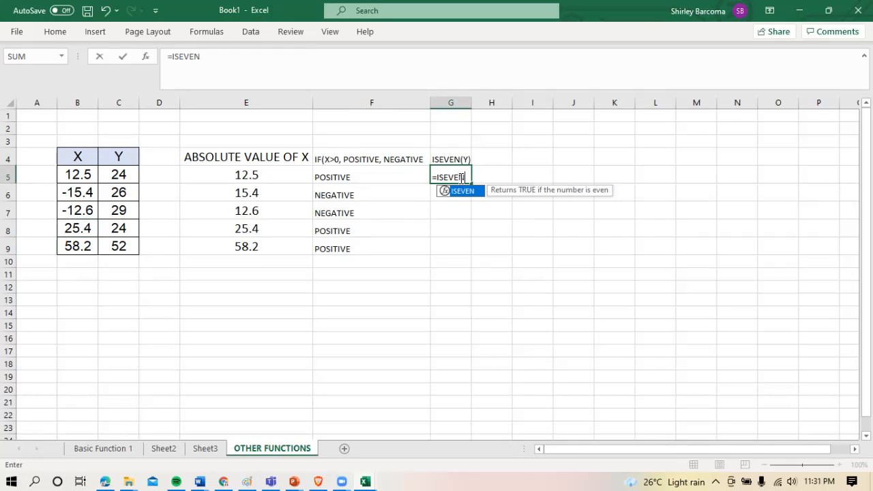
text(()
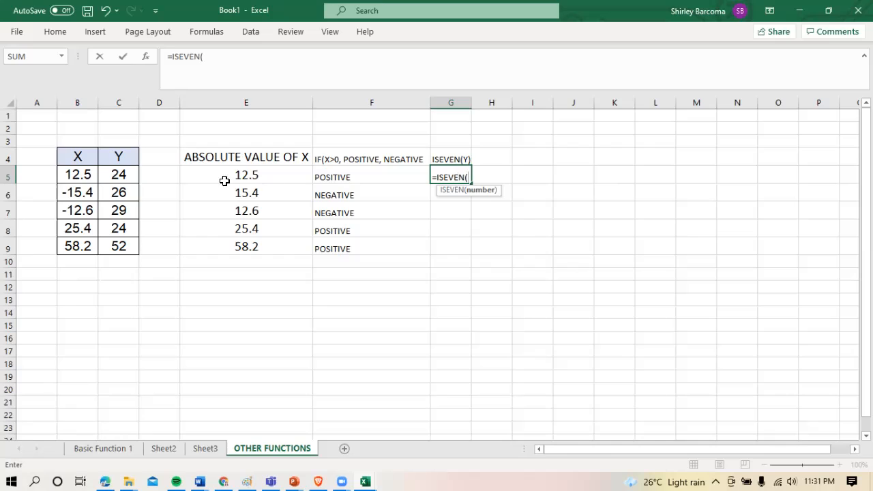
click(126, 176)
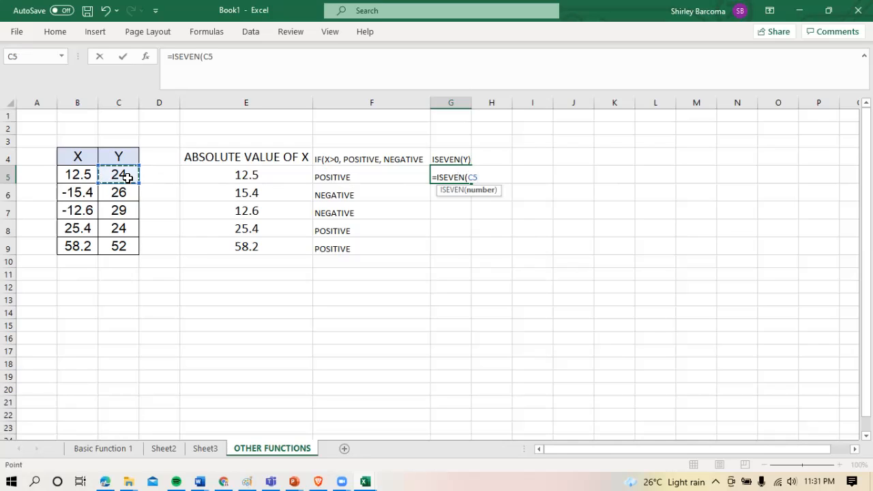
text())
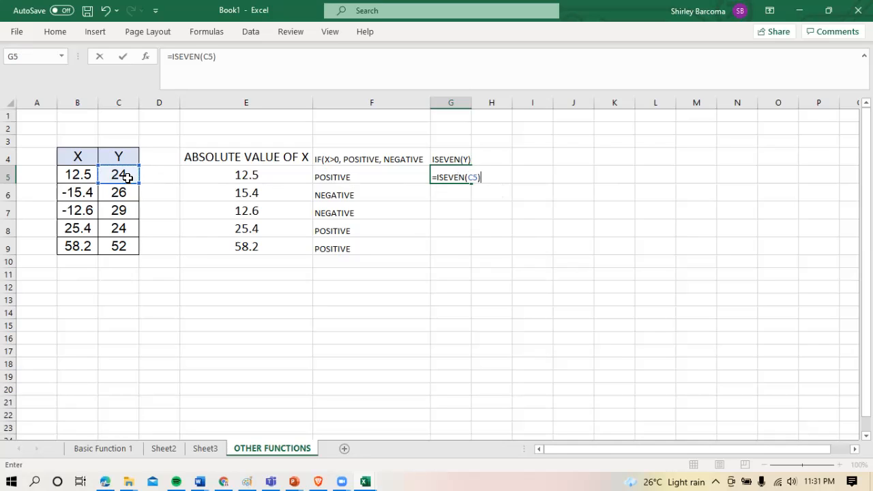
key(Return)
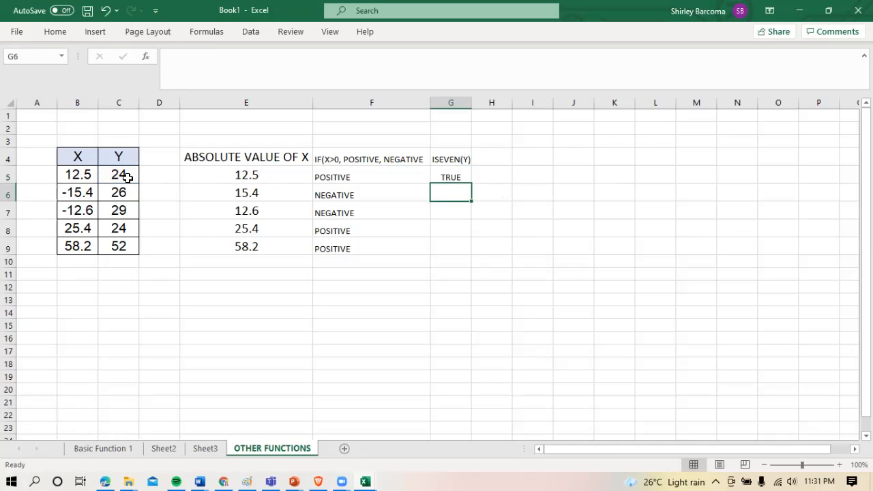
click(453, 178)
drag(471, 184, 474, 252)
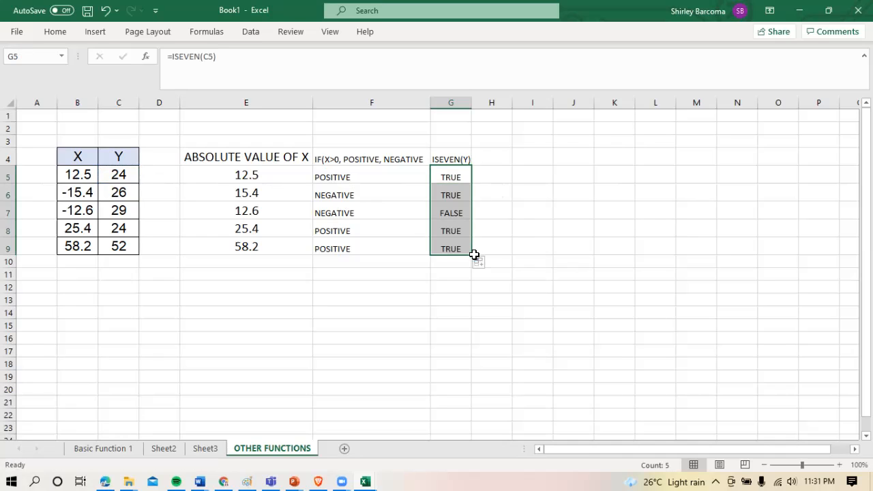
click(123, 213)
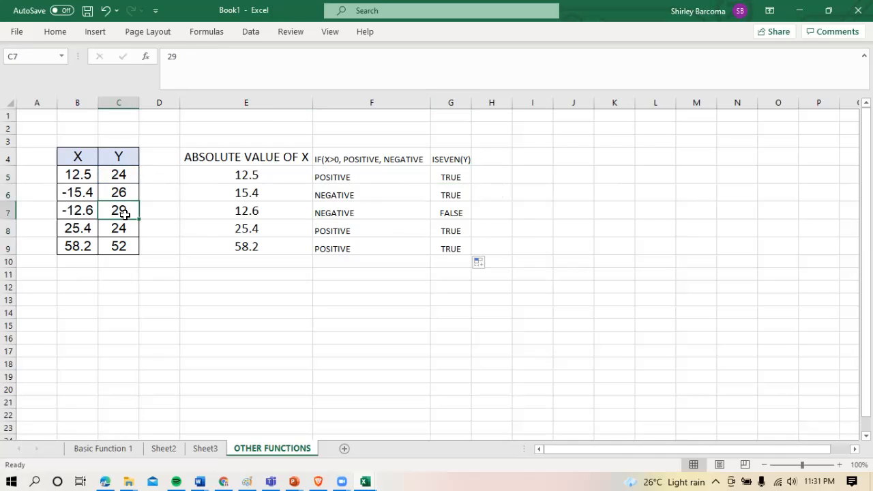
Enter the heading ISODD(Y) in cell H4
click(488, 156)
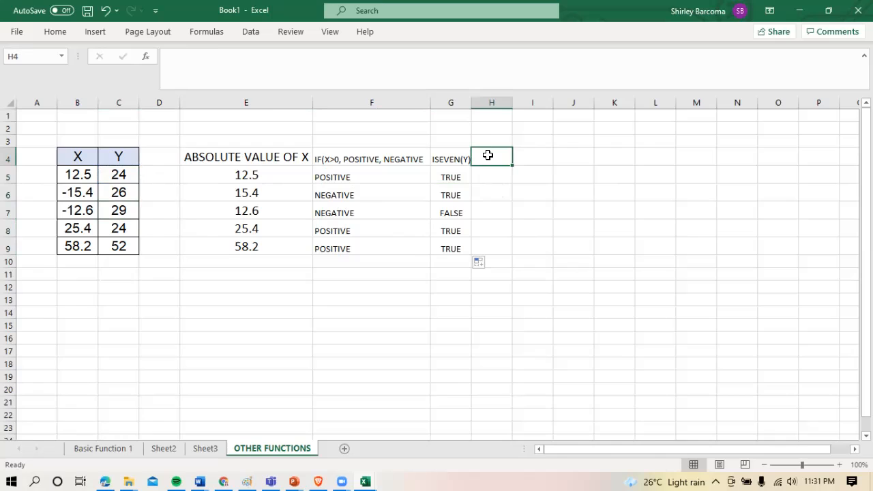
text(ISODD)
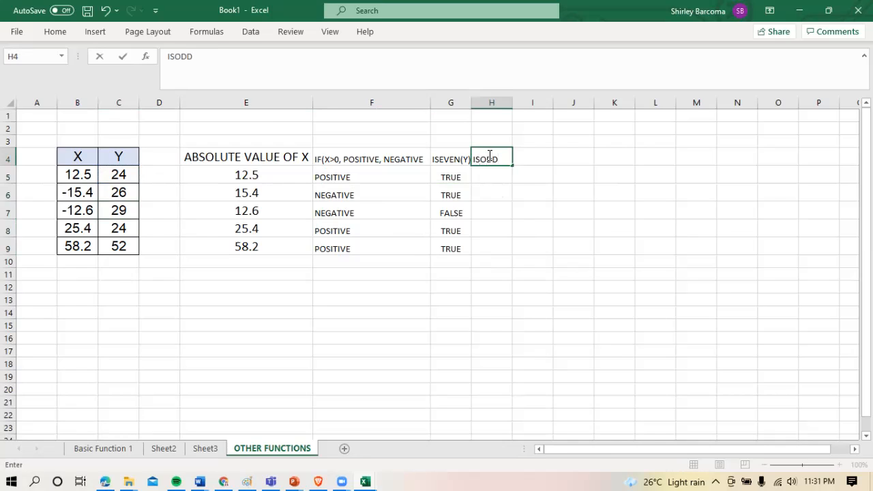
text((Y))
key(Left)
key(Left)
key(Left)
key(Left)
key(Left)
key(Left)
key(Left)
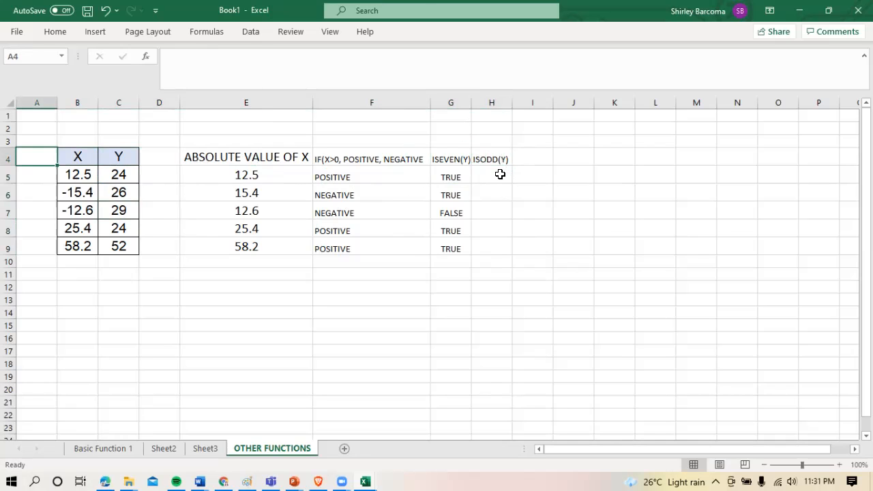
Enter the formula =ISODD(C5) in cell H5 and copy it down to H9
click(495, 161)
click(495, 179)
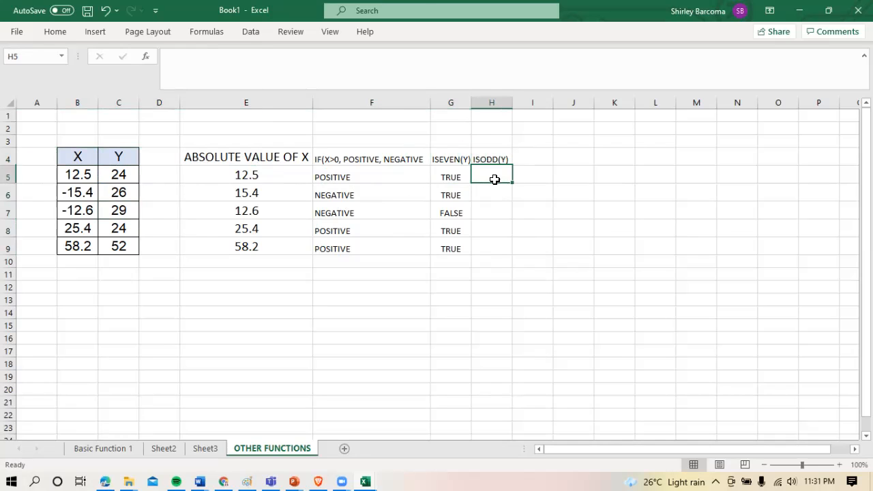
text(=)
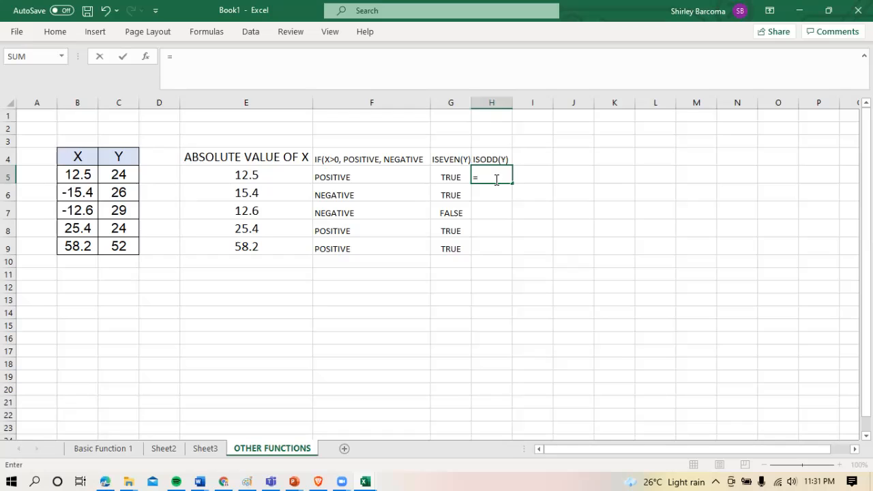
text(ISODD()
click(123, 175)
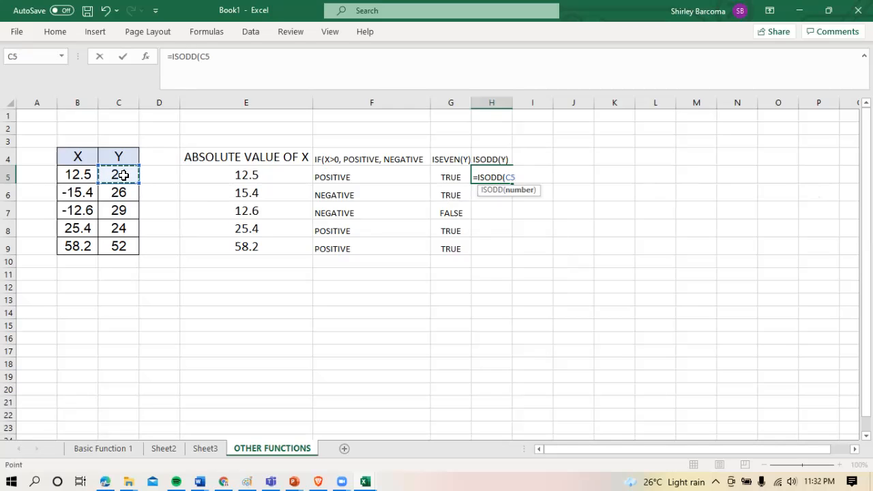
text())
key(Return)
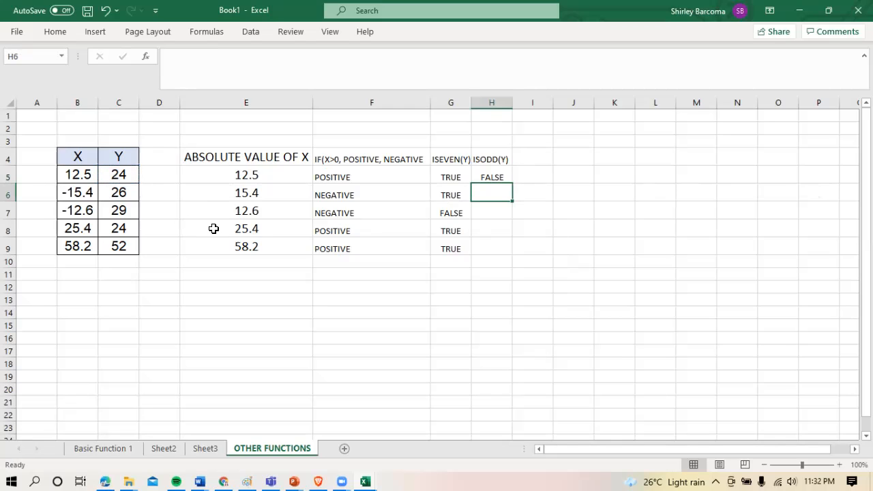
click(487, 176)
drag(511, 183, 506, 253)
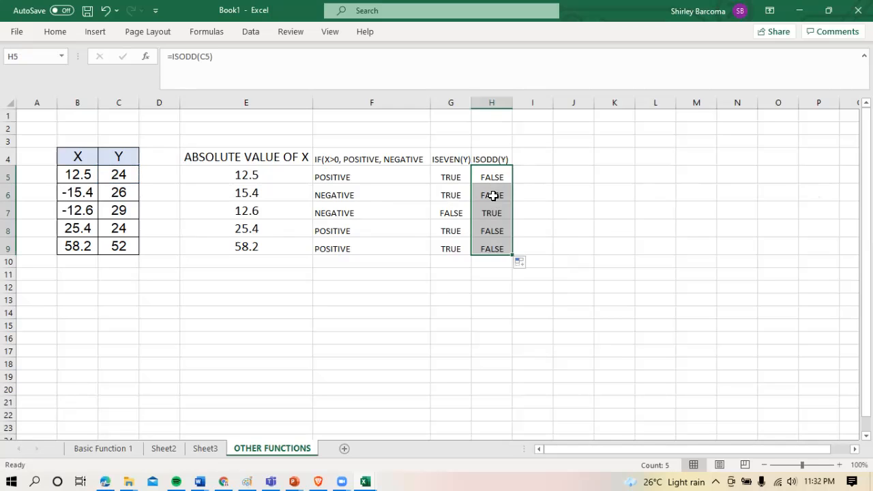
click(489, 280)
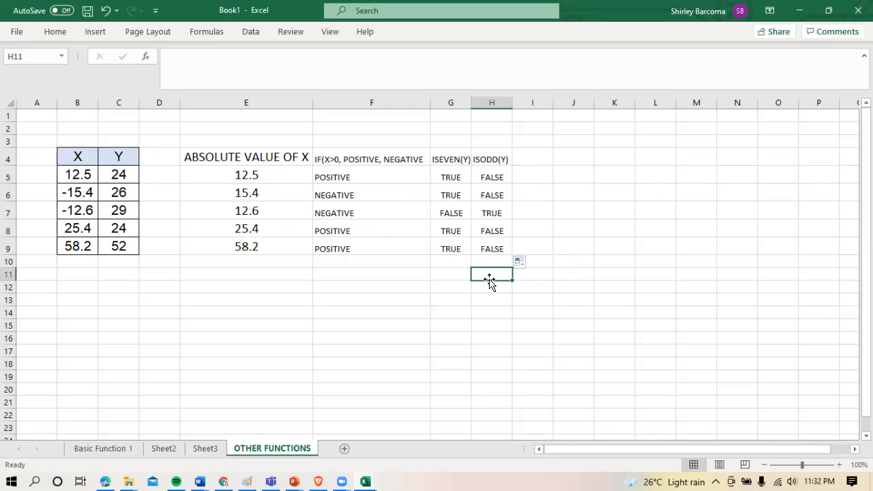
Enter the heading ISNUMBER(Y) in cell J4 and widen column J to fit it
click(535, 159)
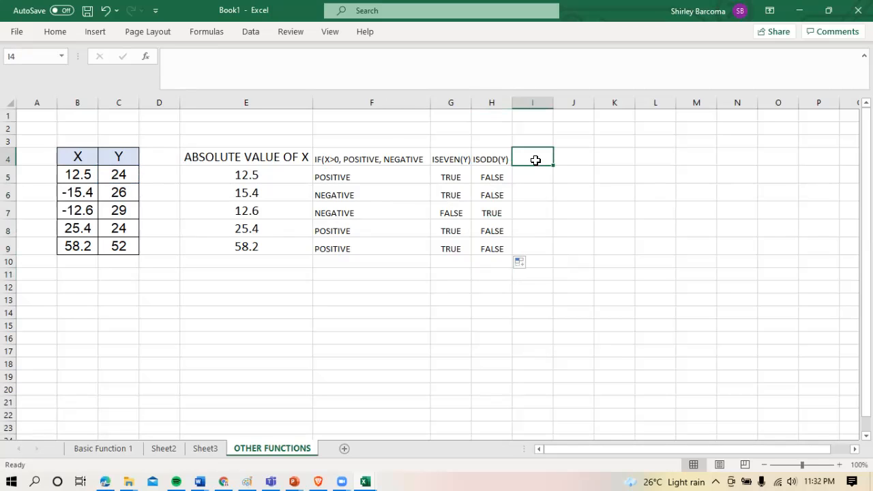
click(574, 160)
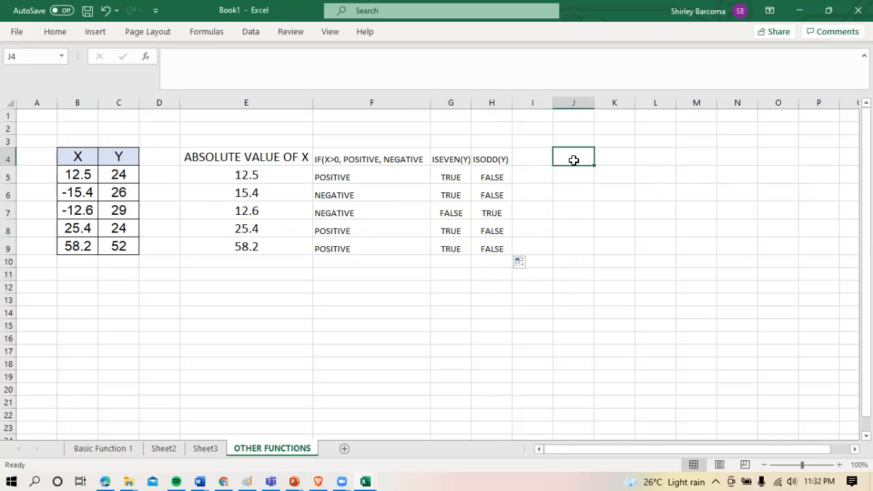
text(ISNU)
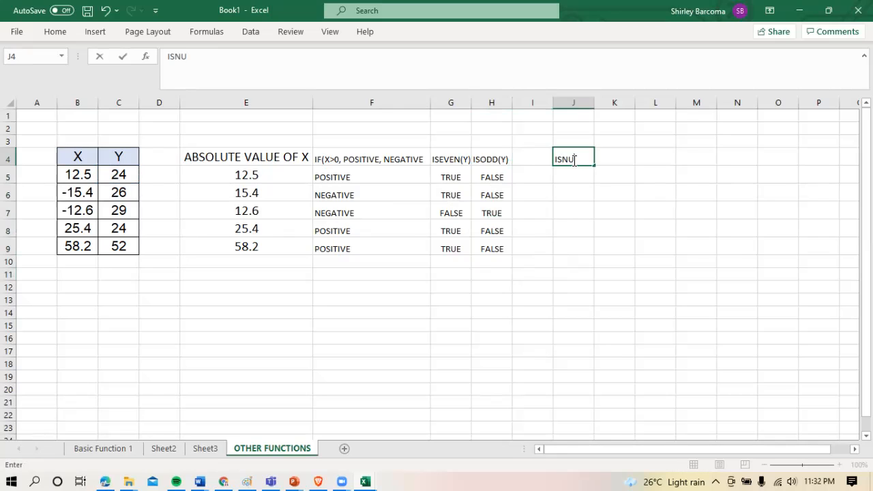
text(MBER(Y))
key(Return)
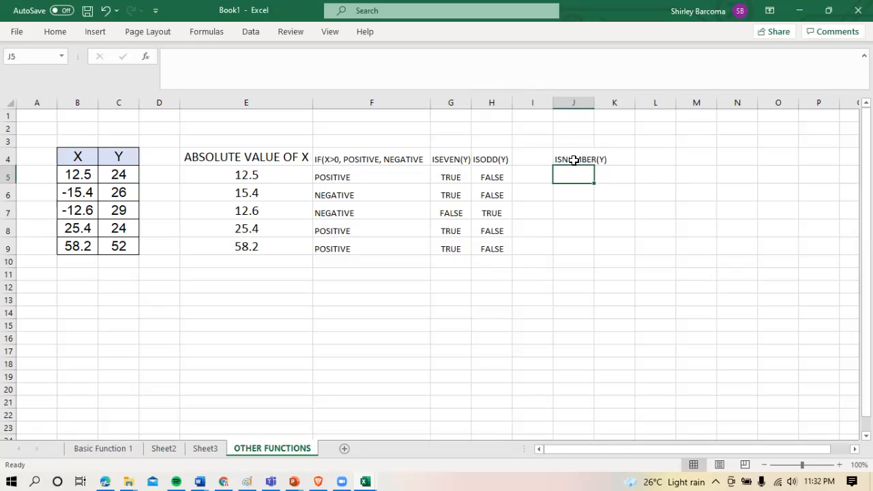
drag(594, 102, 614, 102)
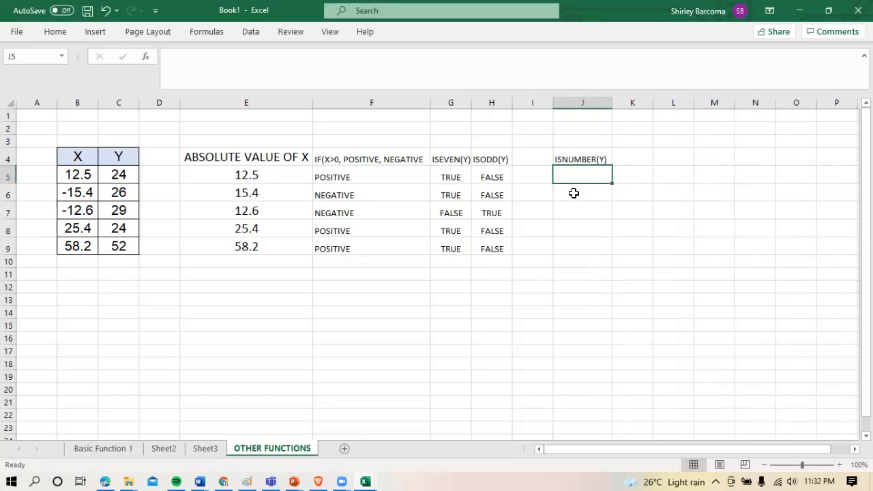
Enter the formula =ISNUMBER(C5) in cell J5 and copy it down to J9
text(=)
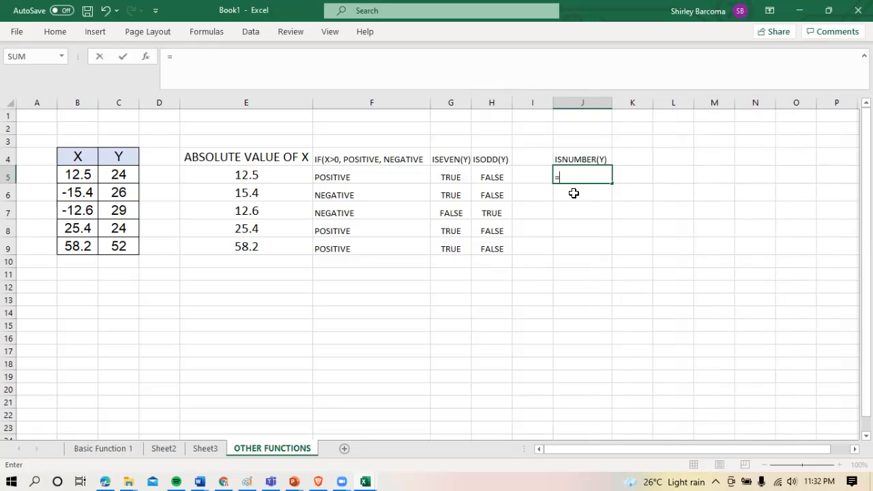
text(ISNU)
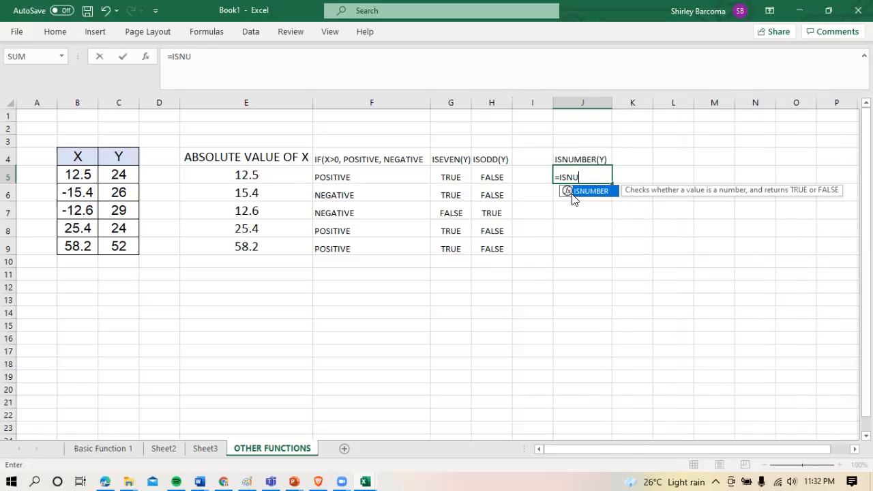
text(MBER)
text(()
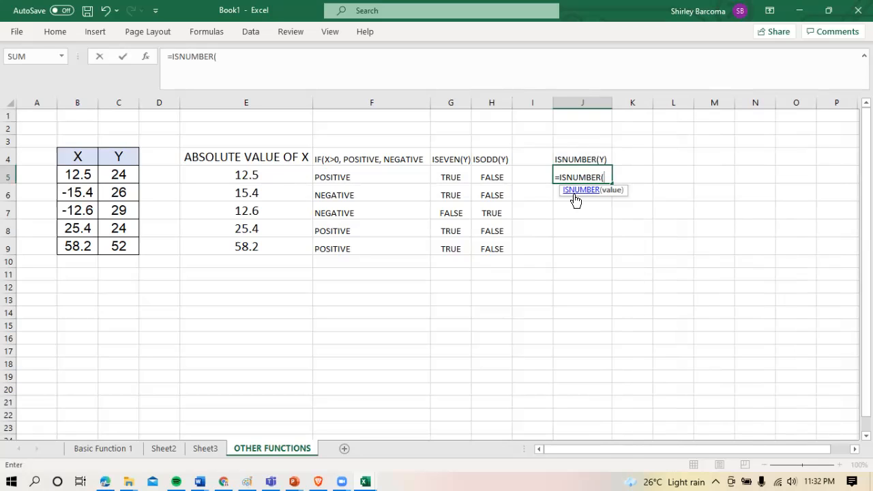
click(120, 175)
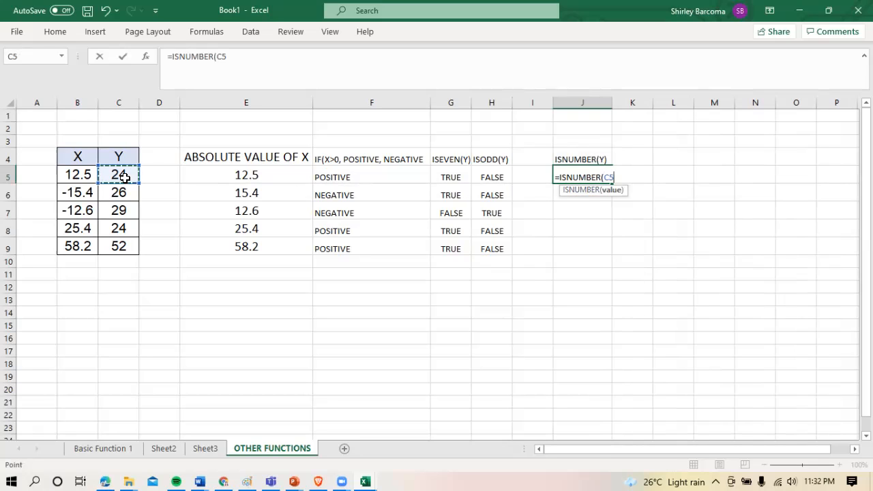
text())
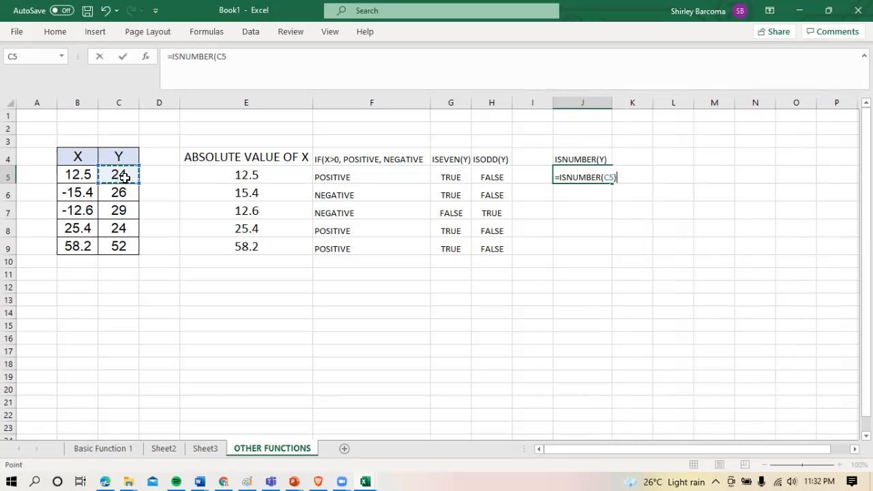
key(Return)
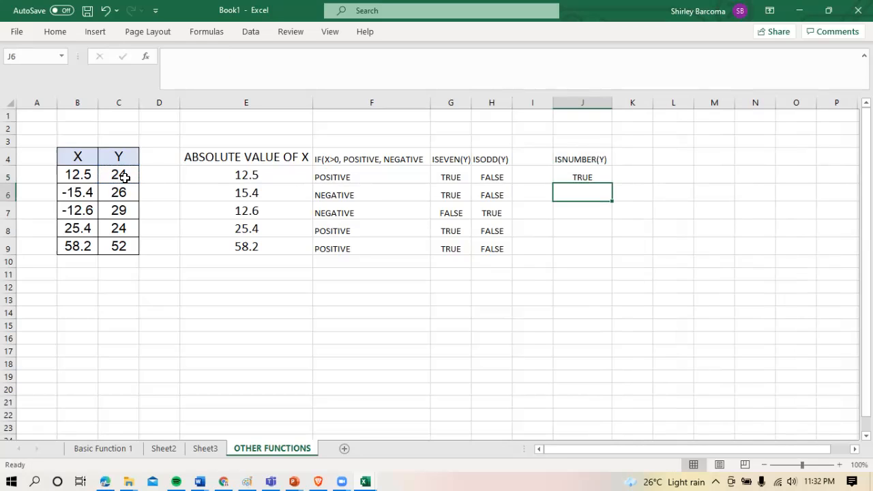
click(576, 183)
drag(612, 185, 613, 256)
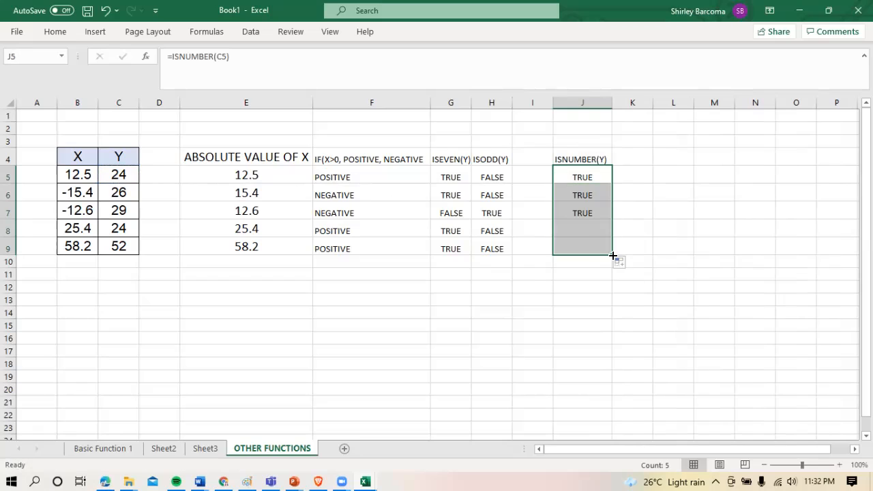
Test the ISNUMBER formula in J6 by entering the letter Y in cell C6, and set C6 back to 26
click(121, 193)
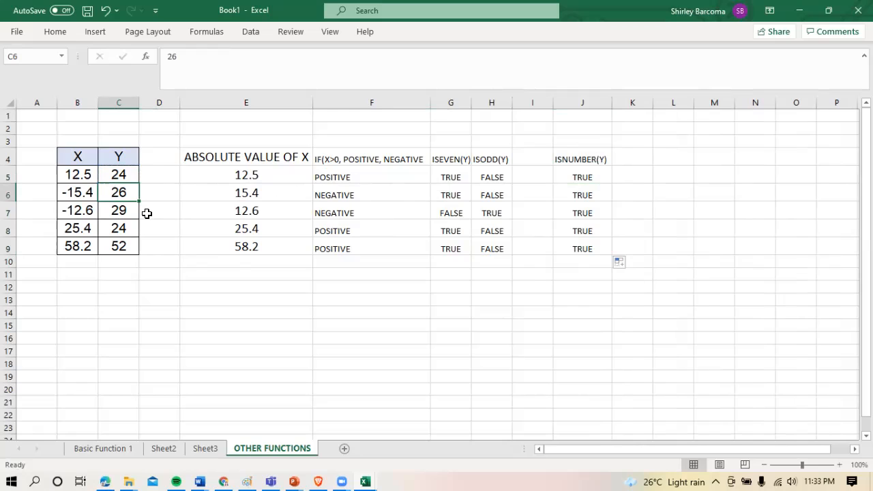
text(Y)
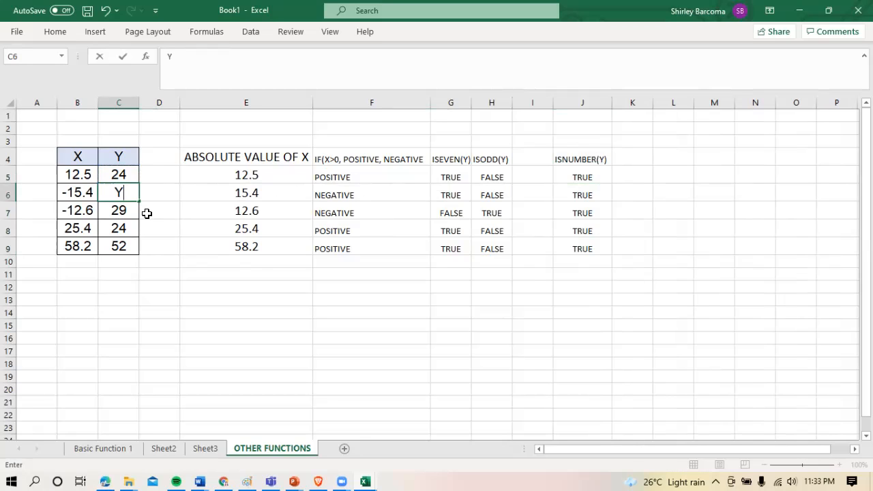
key(Return)
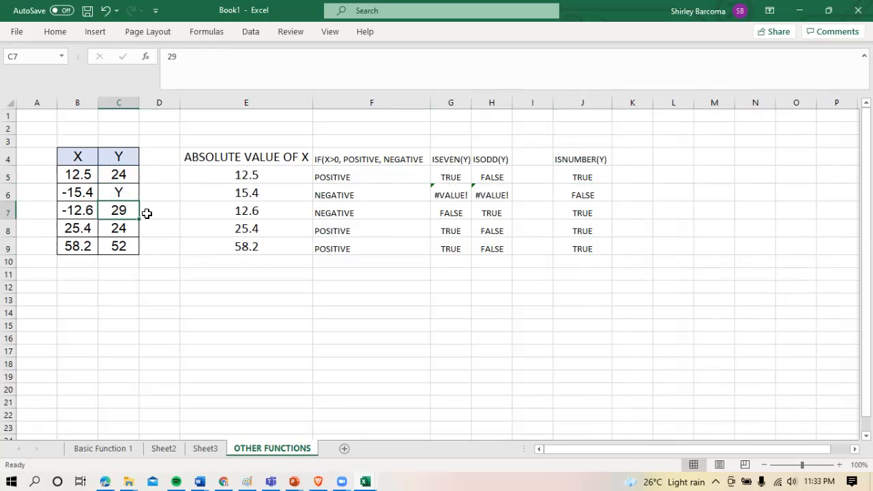
click(578, 194)
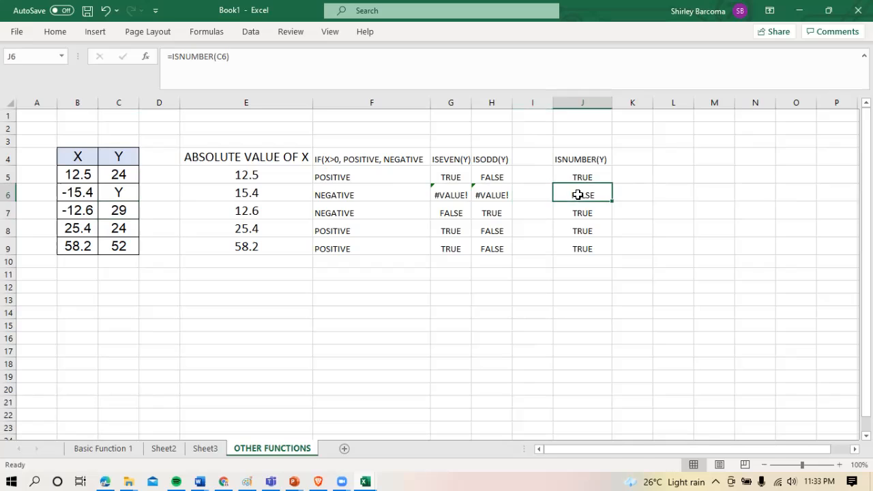
click(125, 193)
text(26)
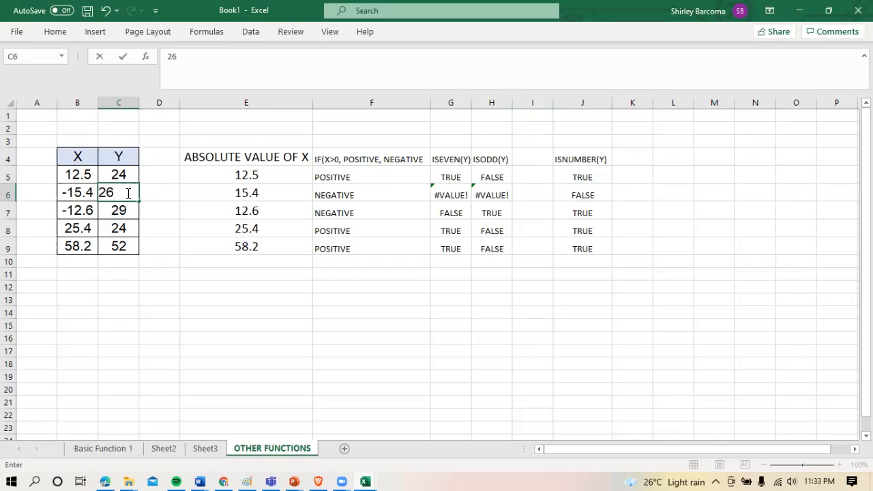
key(Return)
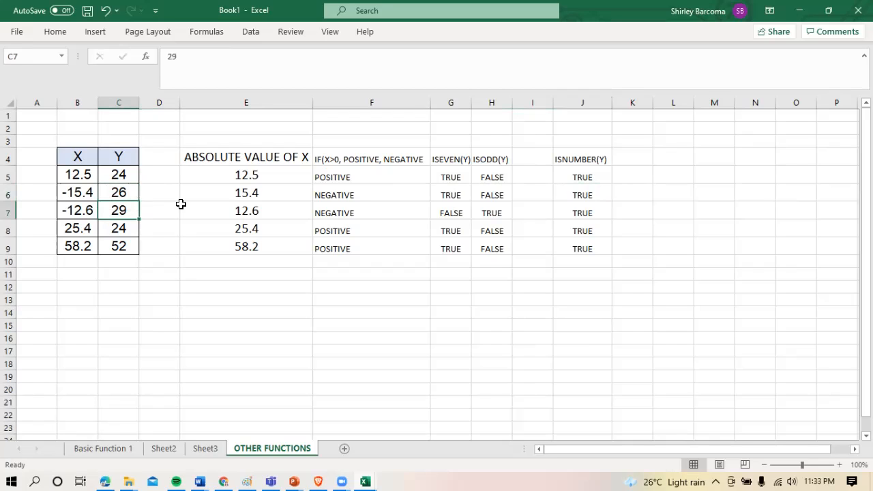
Enter the heading CONCAT (X,Y) in cell E13 below the results
click(384, 302)
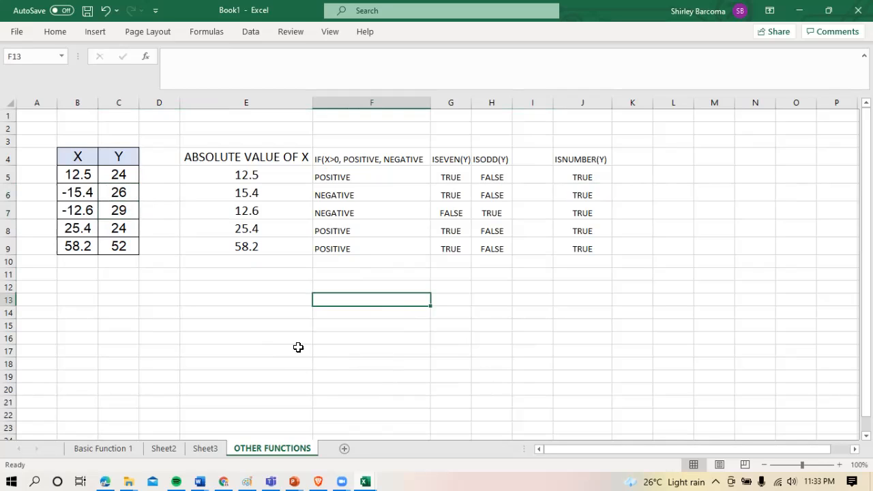
click(244, 302)
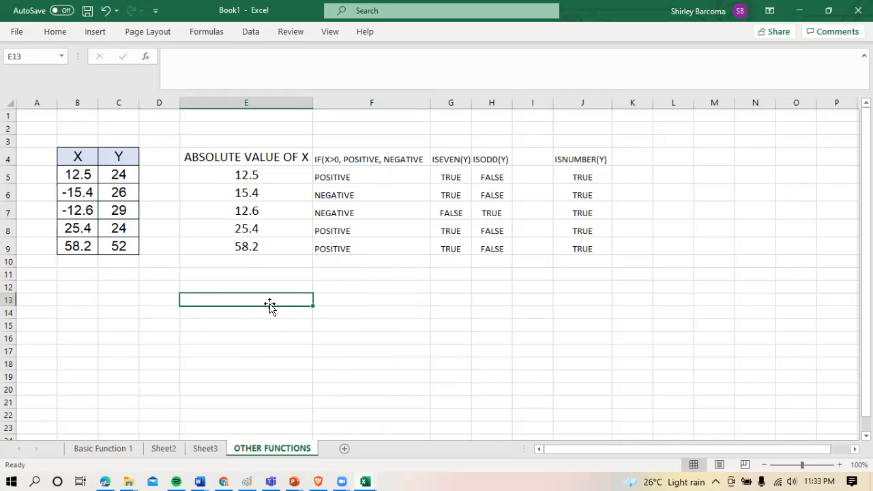
text(CONCAT)
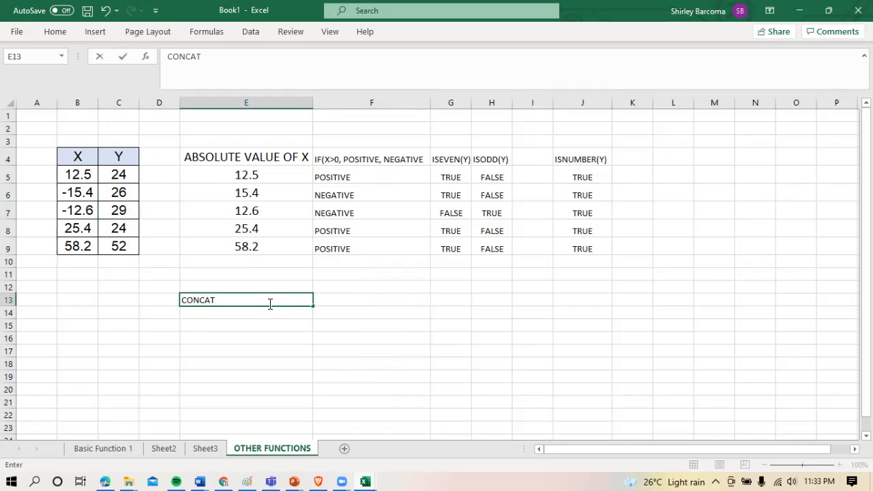
text((X,Y)
key(Return)
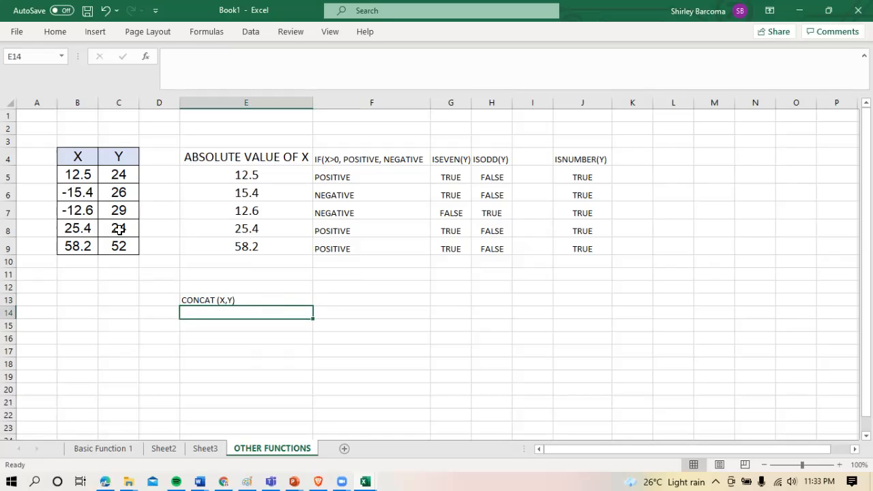
Enter the formula =CONCAT(B5,C5) in cell E14 to join the first X and Y values
text(=)
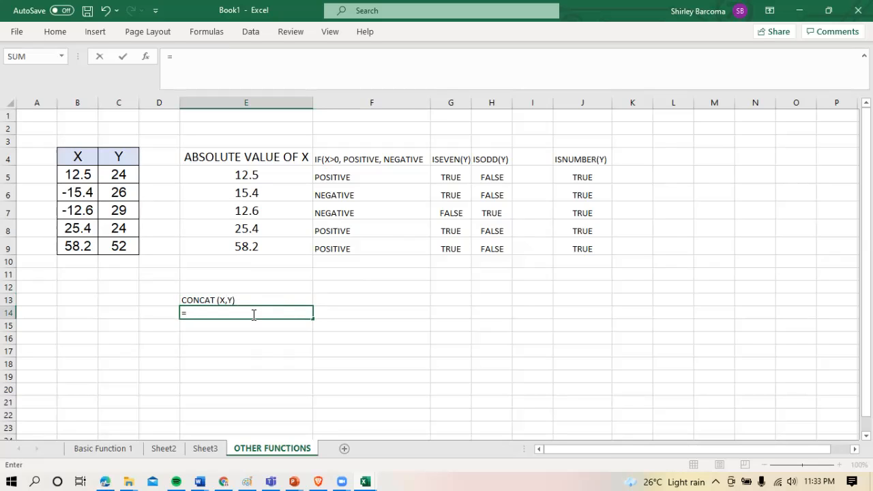
text(CONCAT)
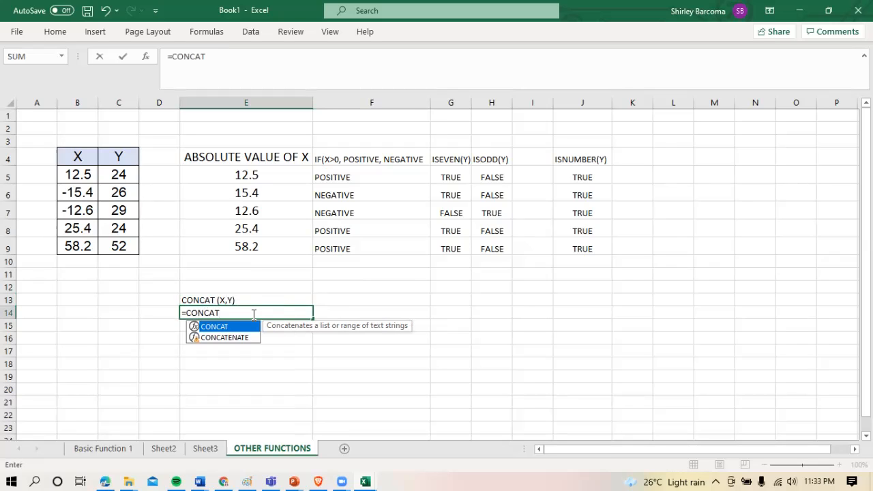
text(()
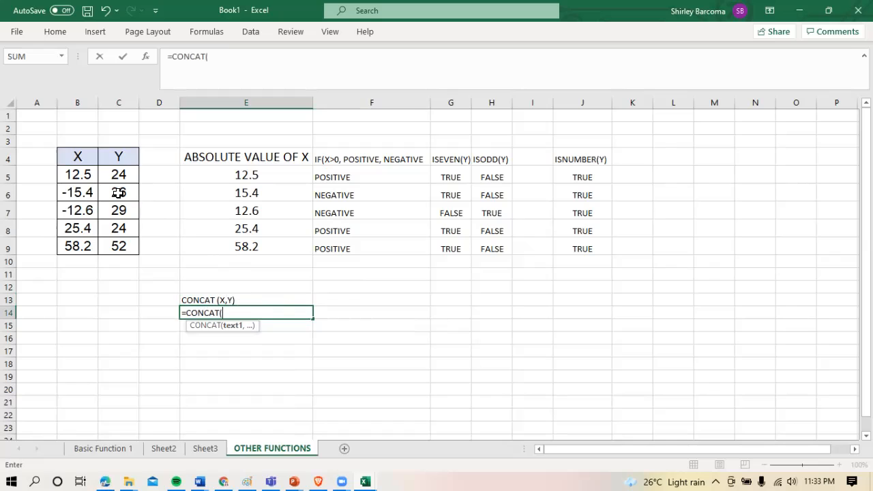
click(82, 172)
text(,)
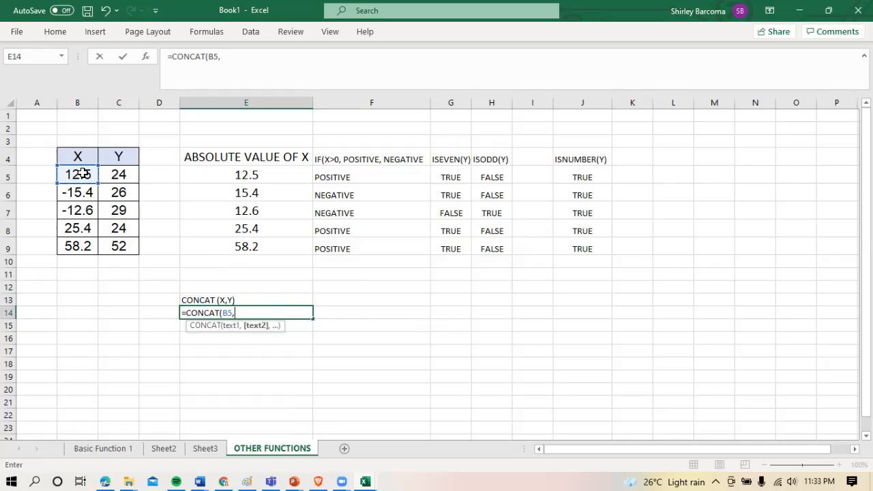
click(120, 177)
text())
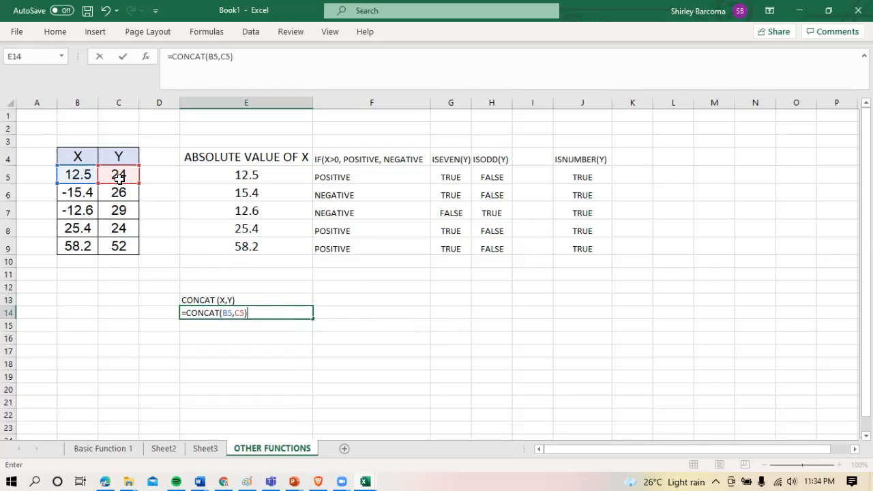
key(Return)
Copy the CONCAT formula from E14 down to E19 and check the joined values in E14:E18
click(218, 316)
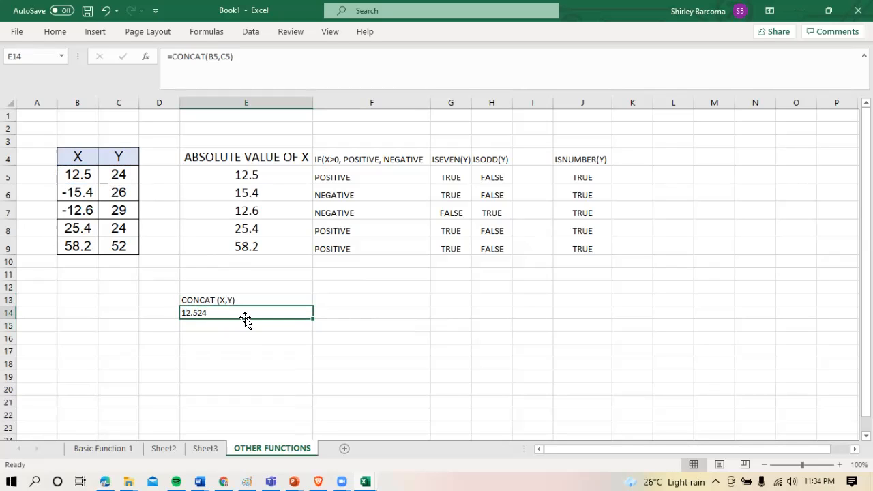
drag(311, 321, 295, 383)
click(282, 375)
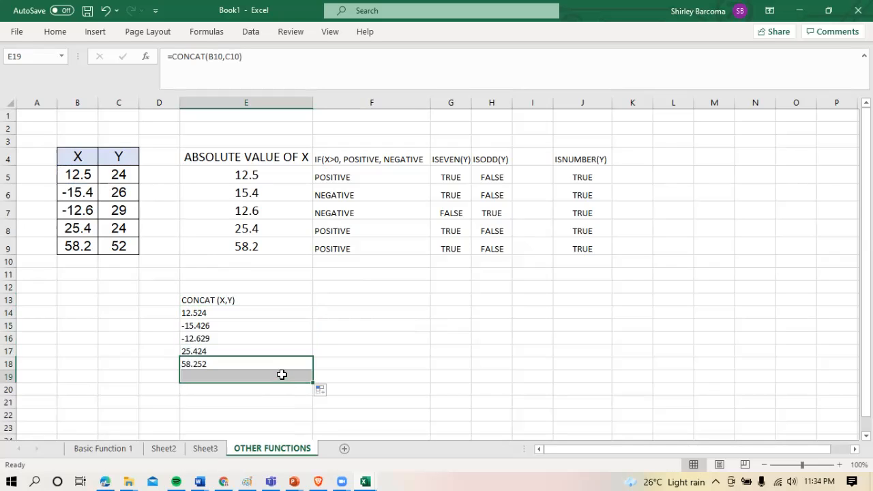
click(207, 313)
click(208, 326)
click(208, 338)
click(202, 352)
click(204, 364)
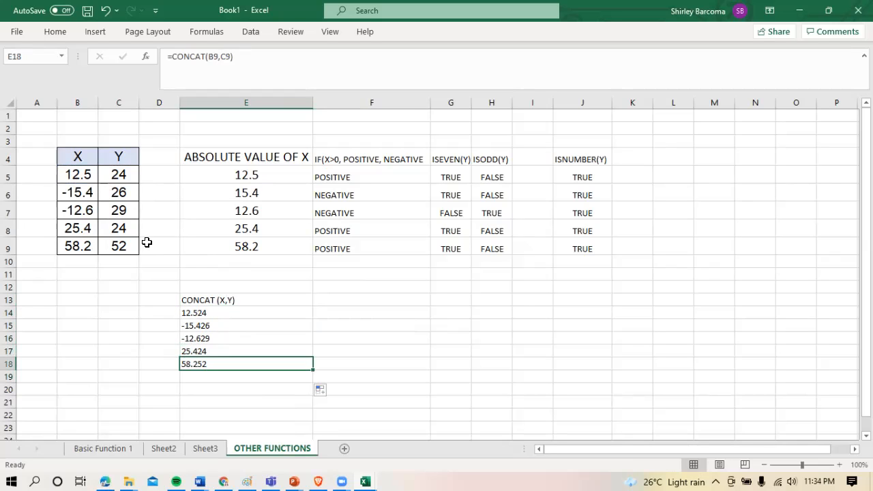
Change the formula in E14 to =CONCAT(B5," ", C5) so a space separates the X and Y values
click(207, 316)
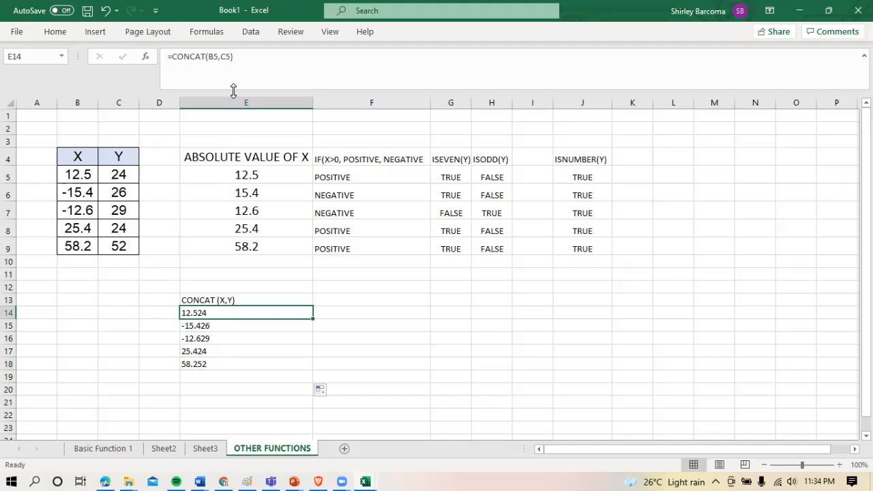
click(223, 57)
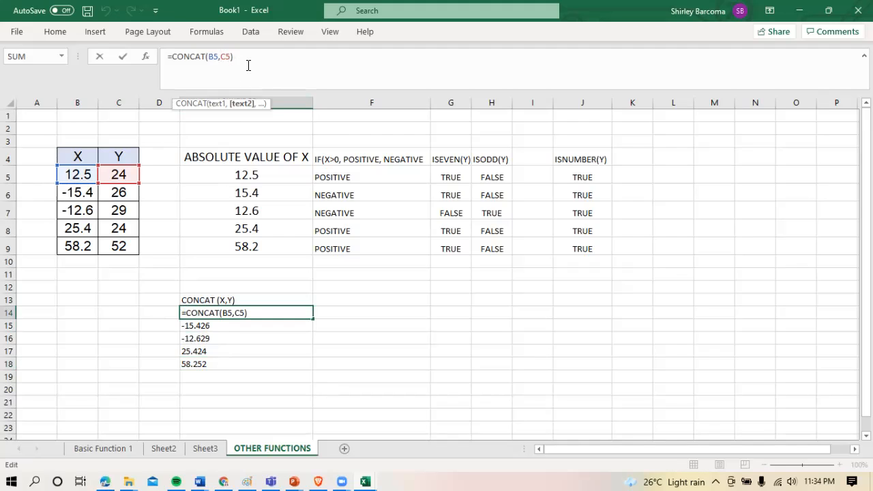
text(" ")
key(Return)
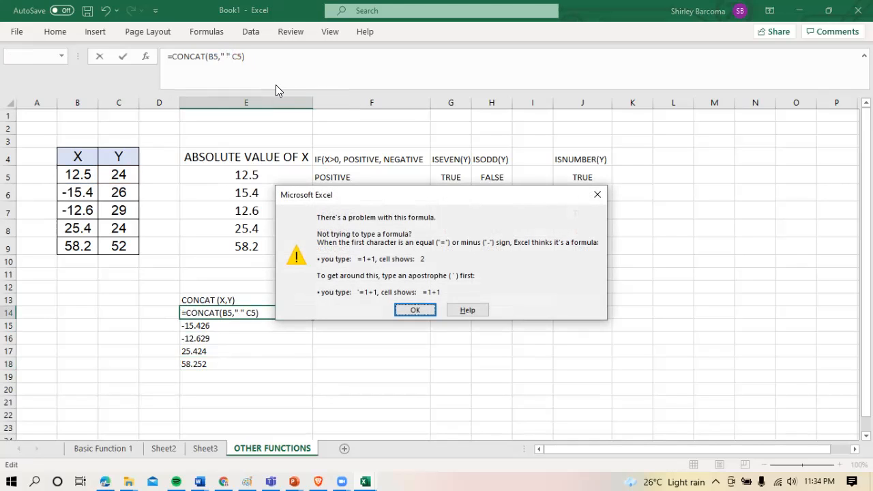
click(415, 309)
click(229, 57)
text(,)
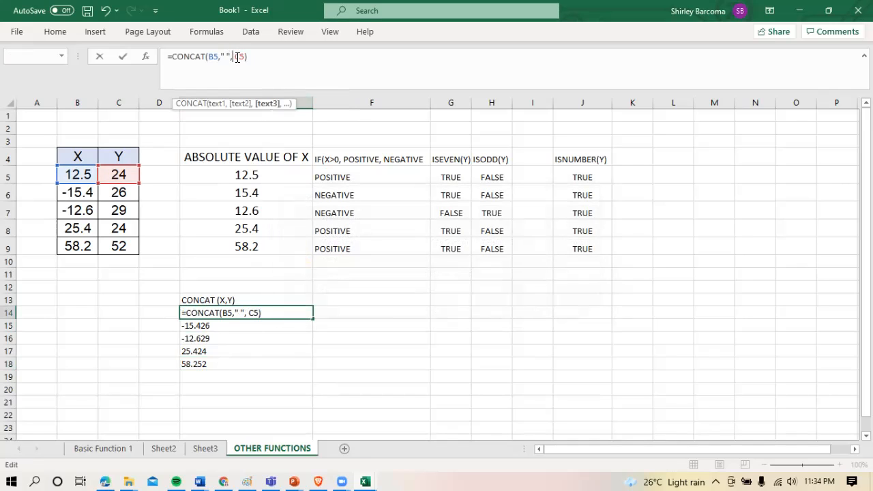
key(Return)
Copy the revised CONCAT formula from E14 down to E18
click(244, 311)
drag(311, 321, 295, 370)
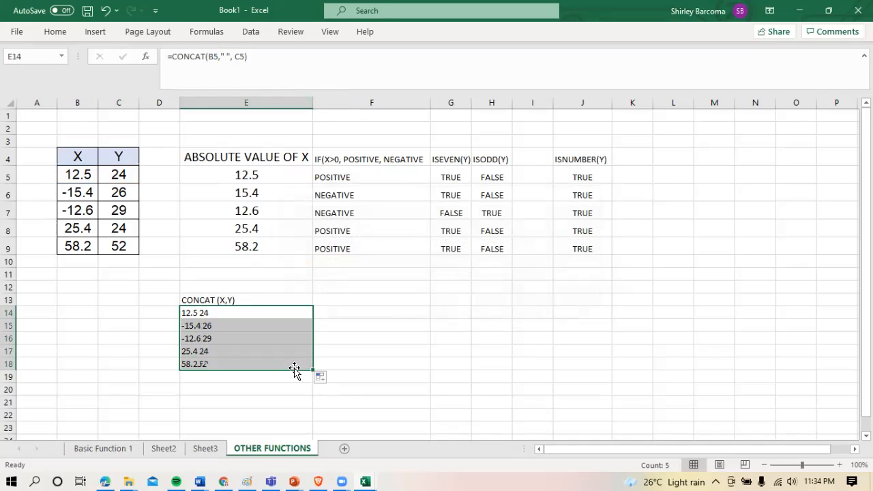
click(363, 363)
Center the CONCAT heading and its results in E13:E18 horizontally
click(221, 323)
click(220, 300)
drag(221, 305, 230, 360)
click(60, 31)
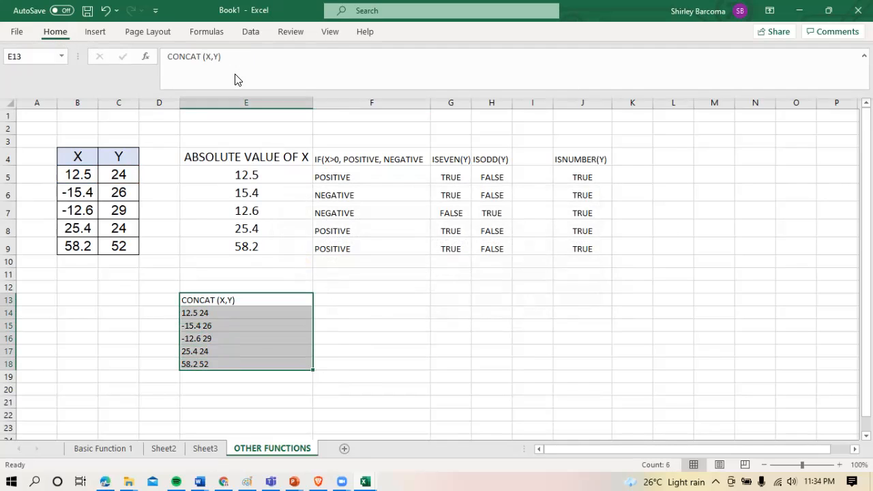
click(236, 72)
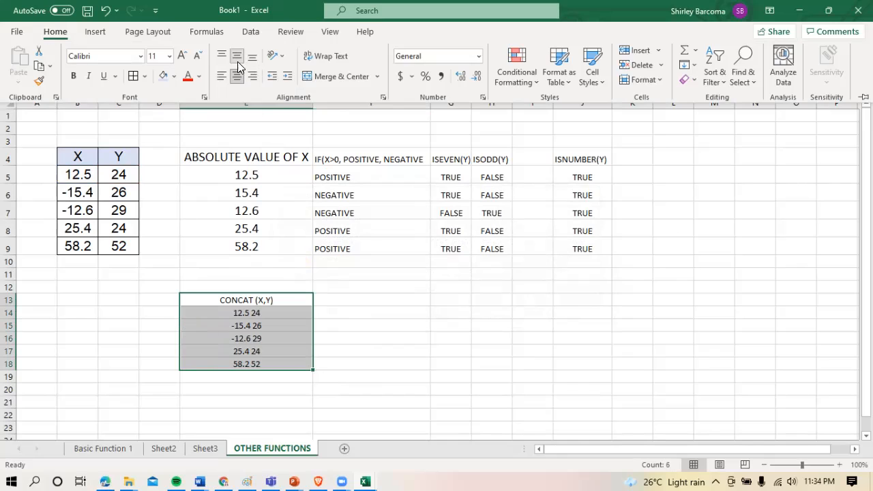
click(362, 316)
click(374, 311)
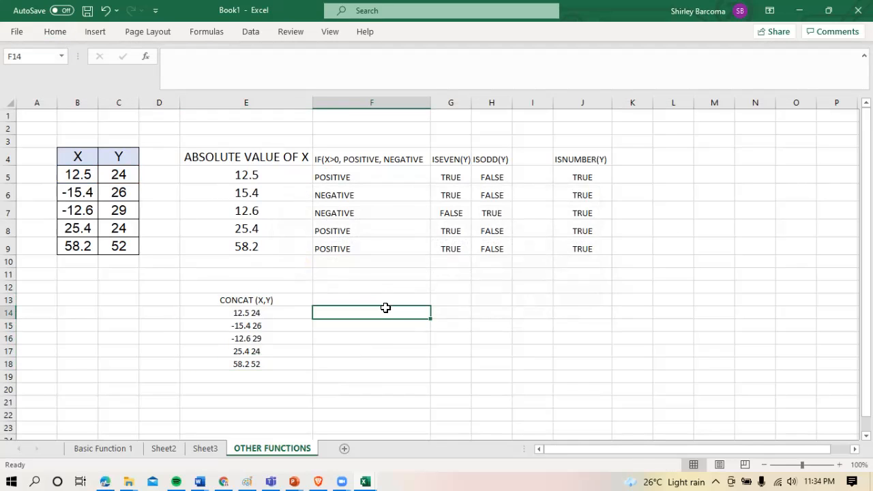
Enter the headings LASTNAME in cell F12 and FIRSTNAME in cell G12
click(385, 288)
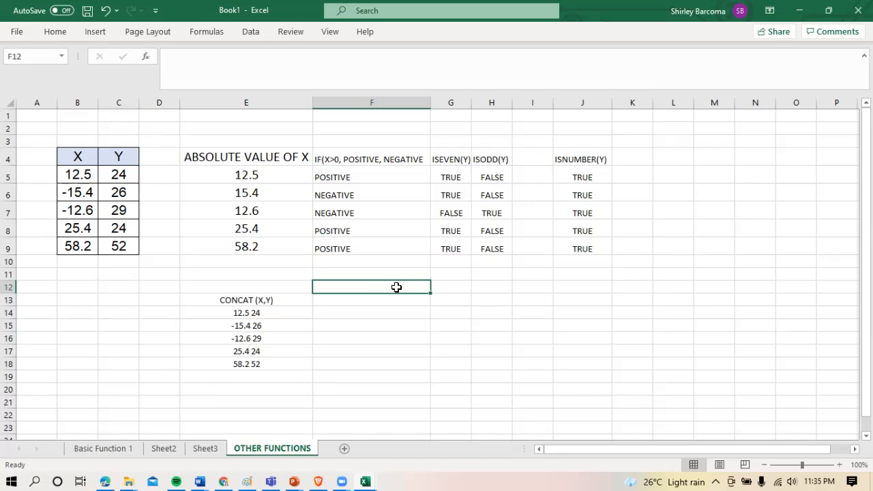
text(LASTNAME)
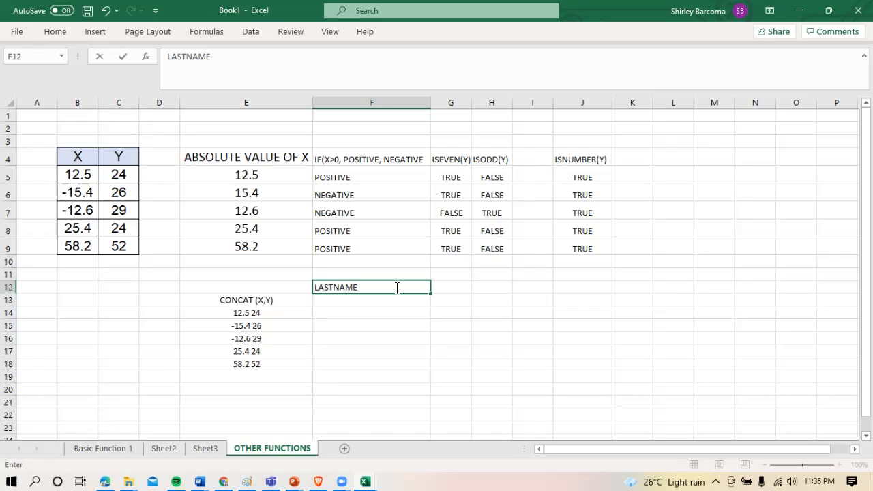
key(Tab)
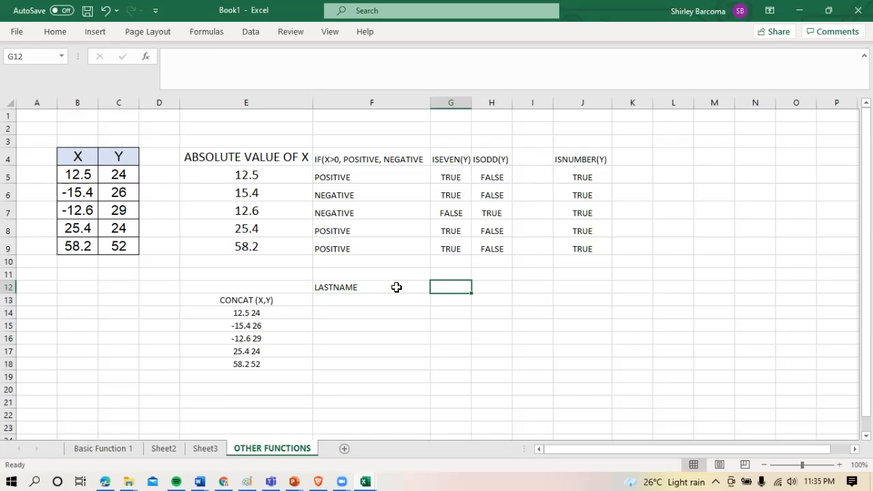
text(FIR)
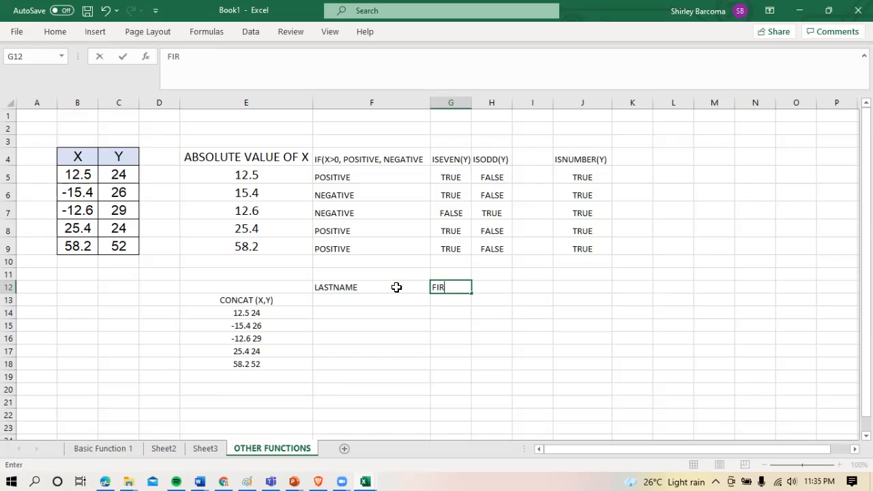
text(STNAME)
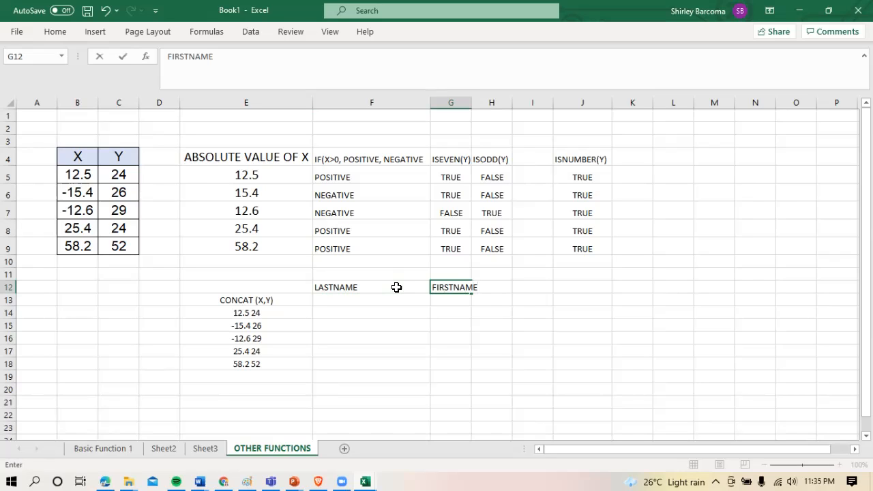
key(Return)
Enter a person's last name in cell F13 and their first name in cell G13
key(Left)
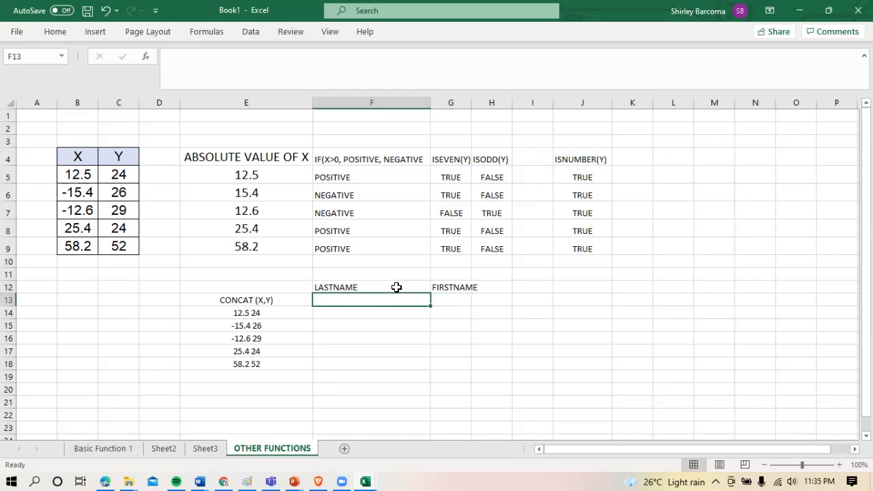
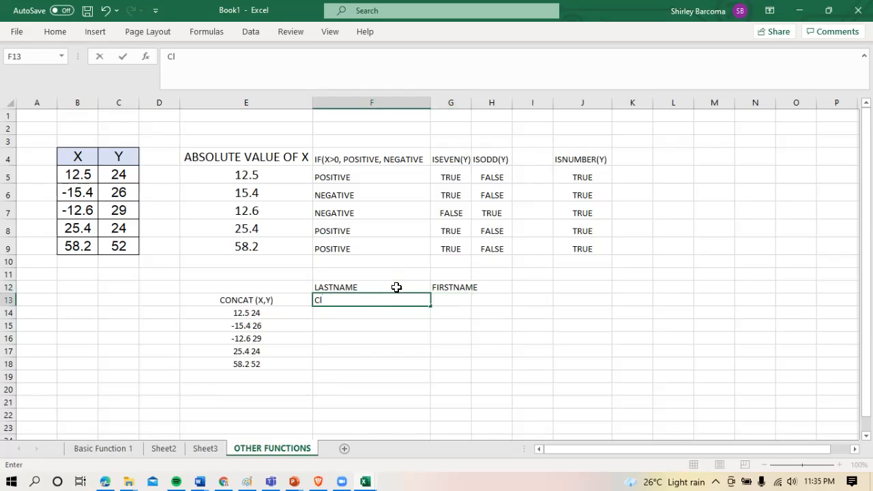
key(Tab)
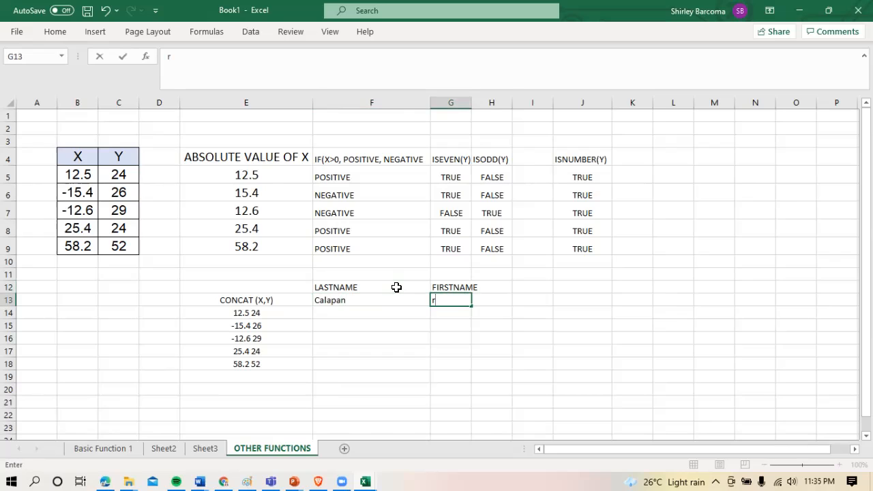
key(Return)
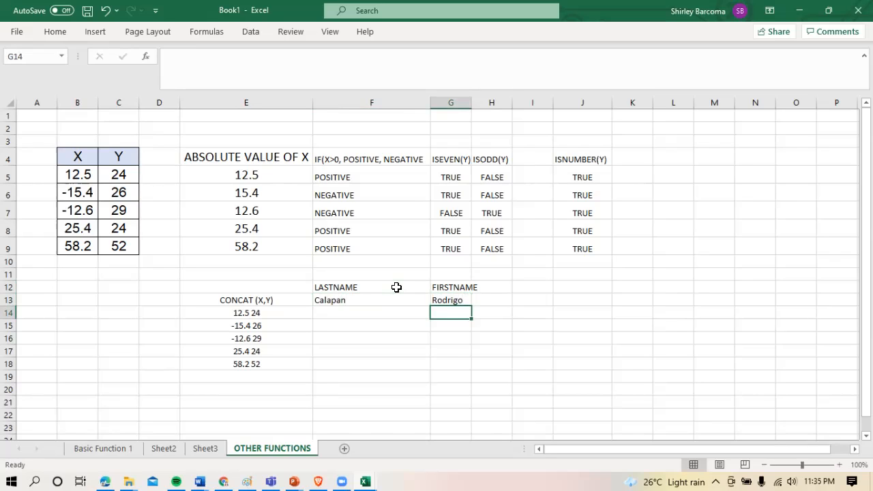
Enter the formula =CONCAT(G13, " ", F13) in cell F15 to join first and last name, and review it
click(372, 327)
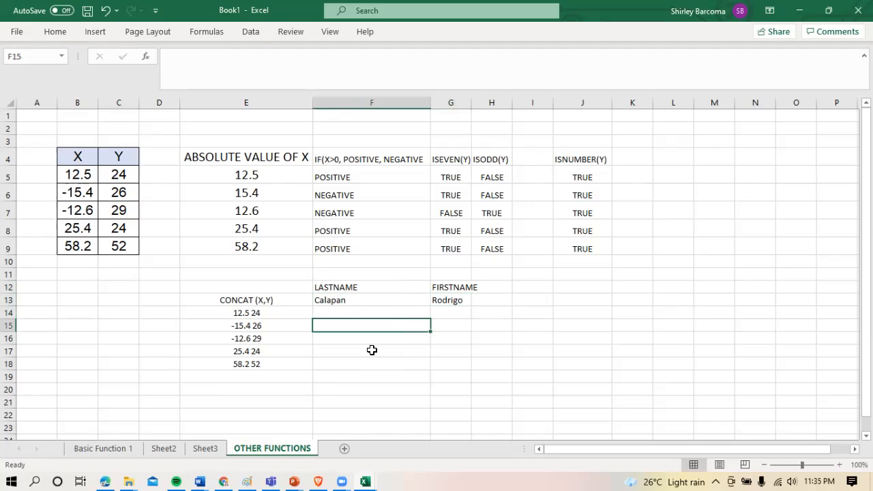
text(=conca)
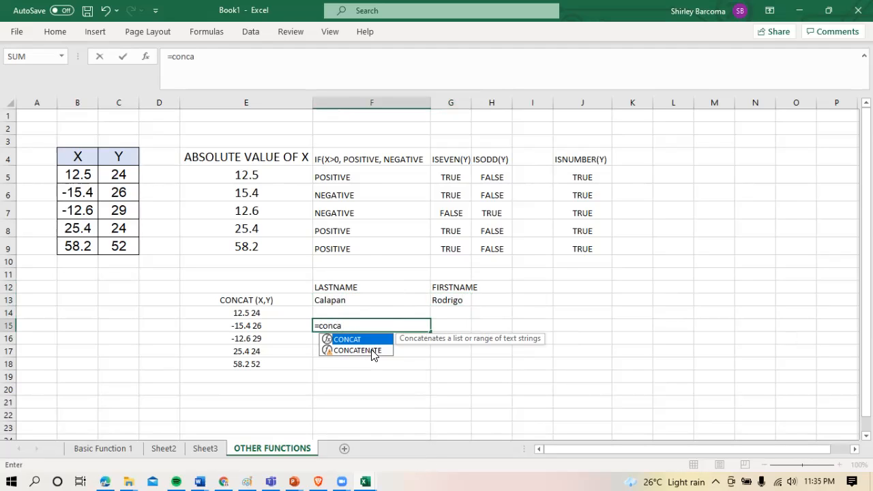
text(t()
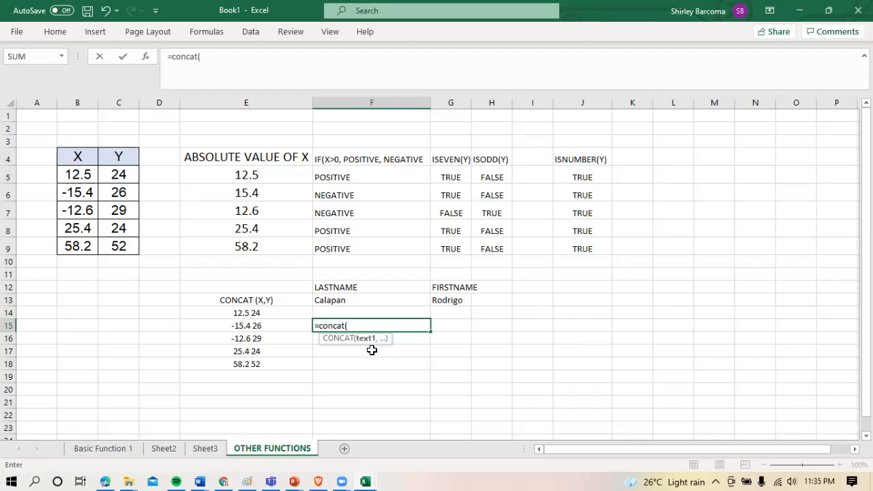
click(462, 302)
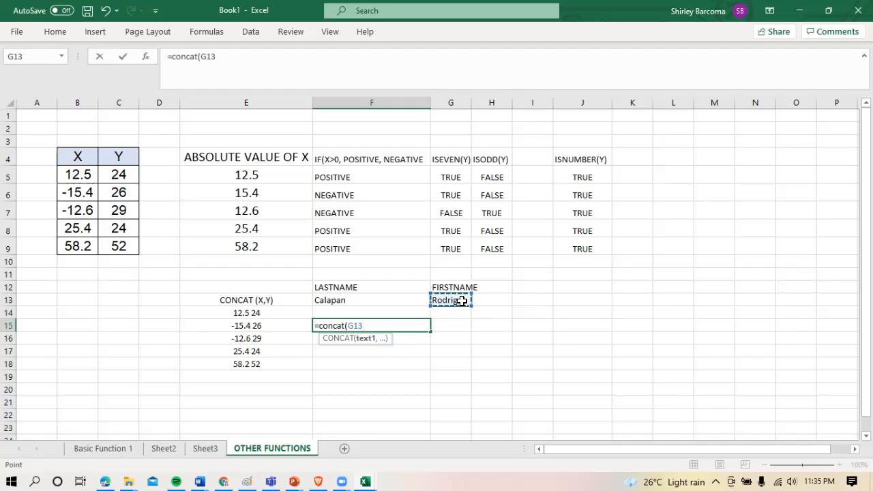
text(,)
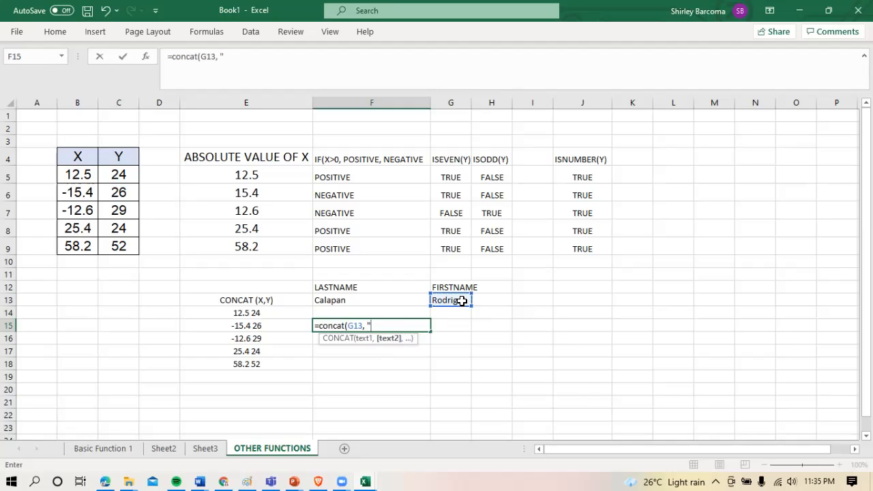
text( " ",)
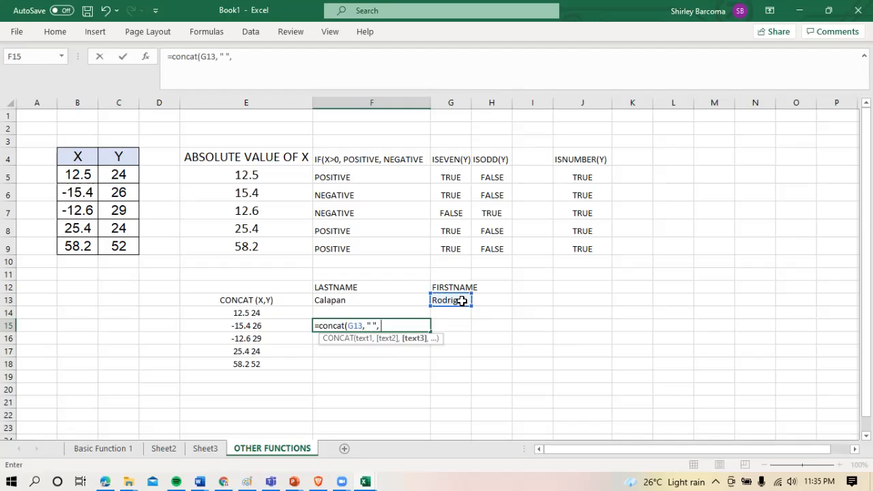
click(370, 300)
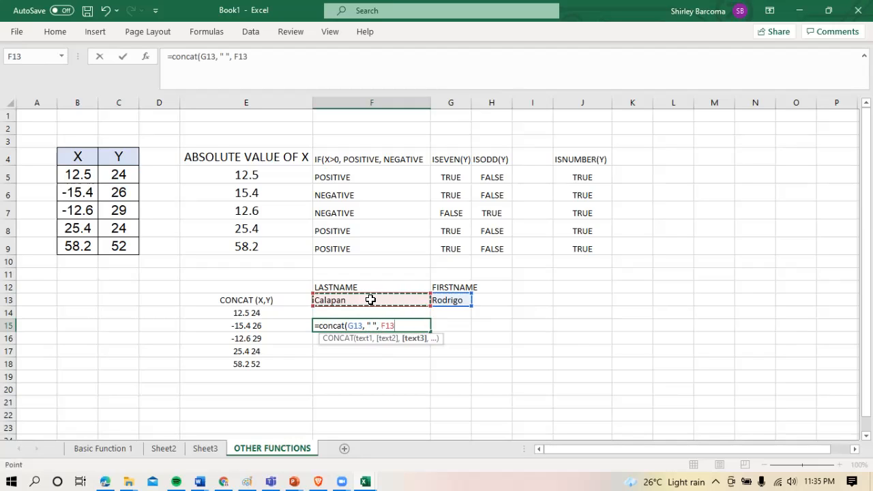
text())
key(Return)
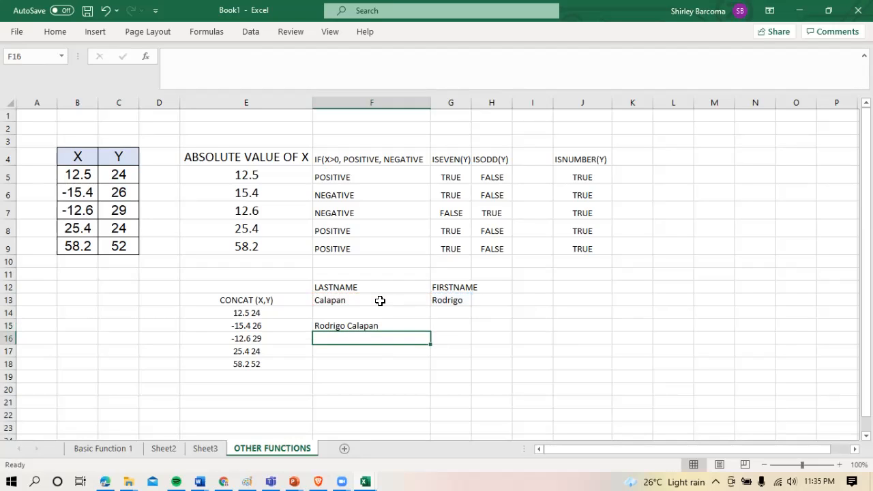
click(380, 327)
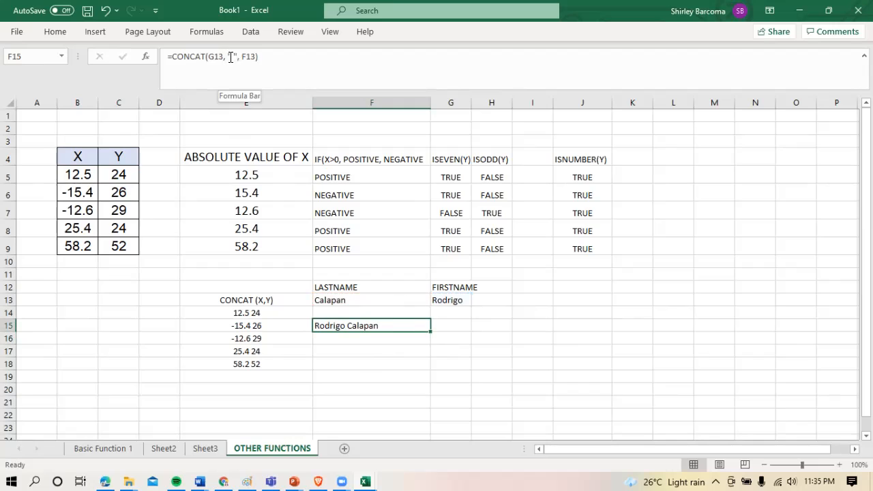
click(523, 385)
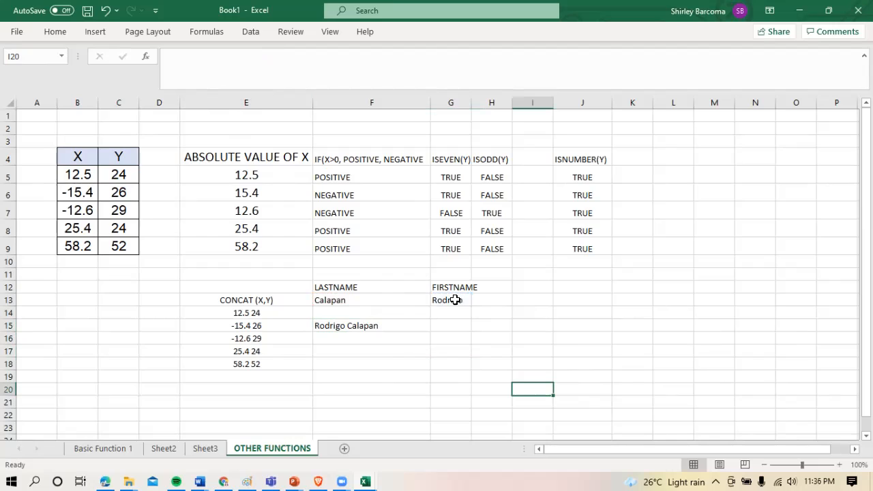
Enter the lowercase text muntinlupa city in cell F17
click(349, 345)
click(381, 356)
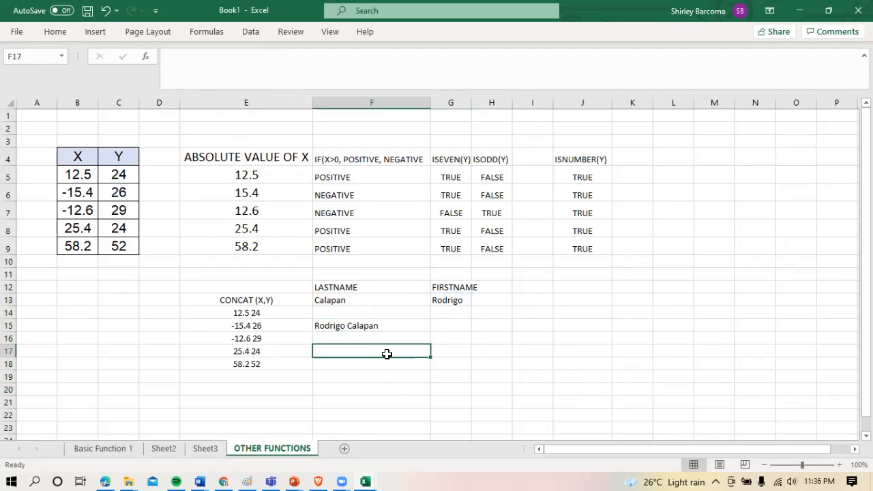
text(muntinlu)
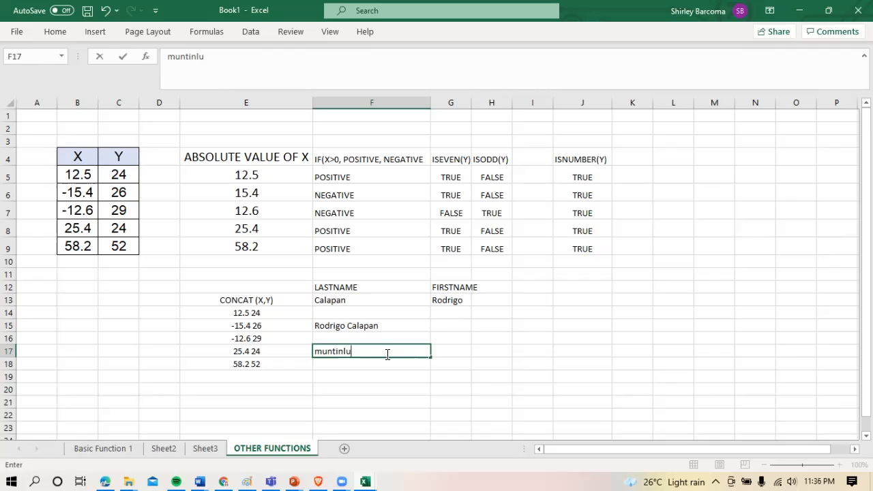
text(pa city)
key(Return)
click(387, 354)
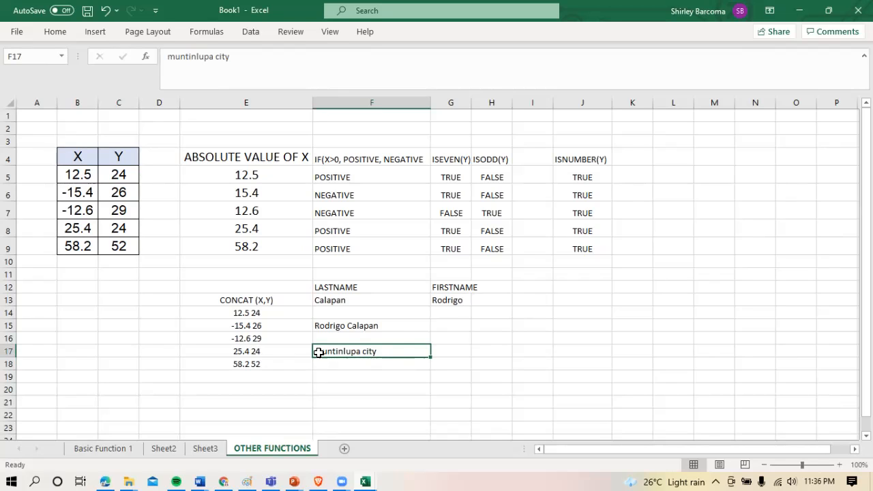
Enter the formula =PROPER(F17) in cell G17 to capitalize each word of the lowercase city text
click(425, 360)
click(459, 355)
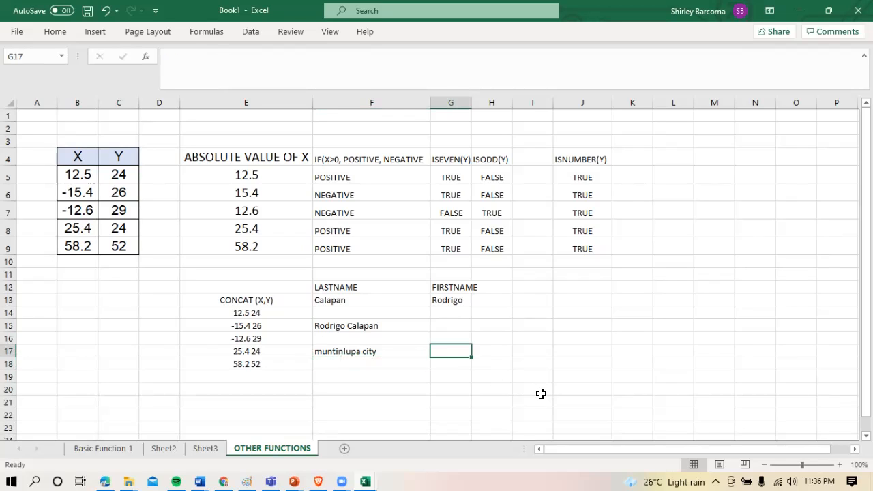
text(=)
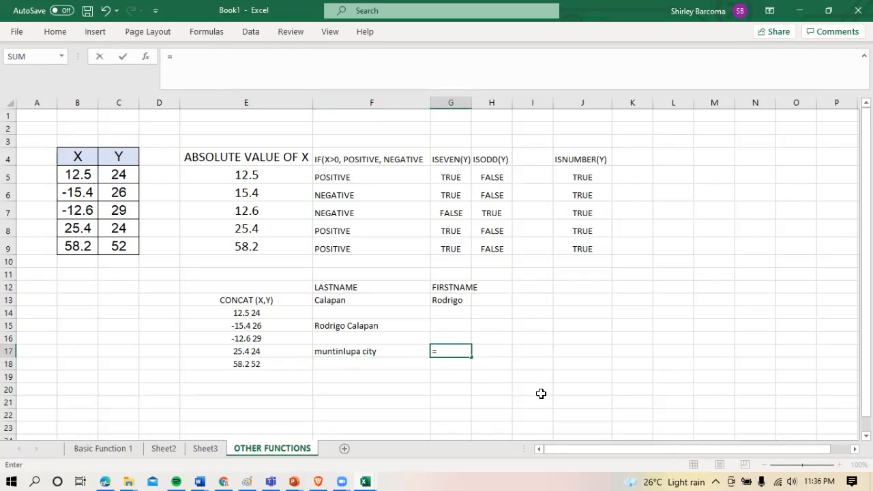
text(pro)
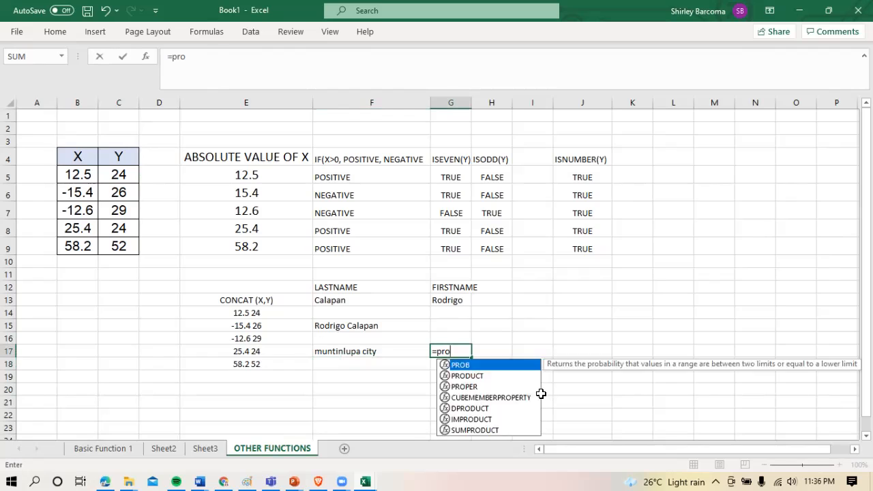
text(per()
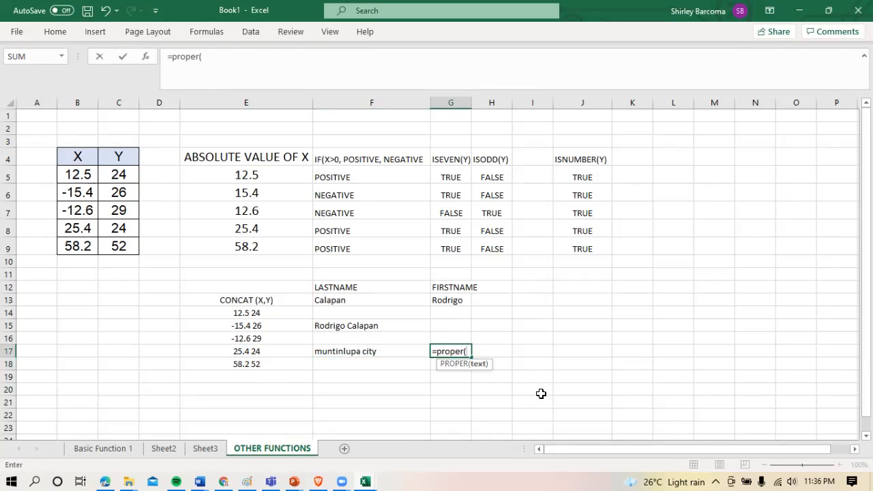
click(367, 352)
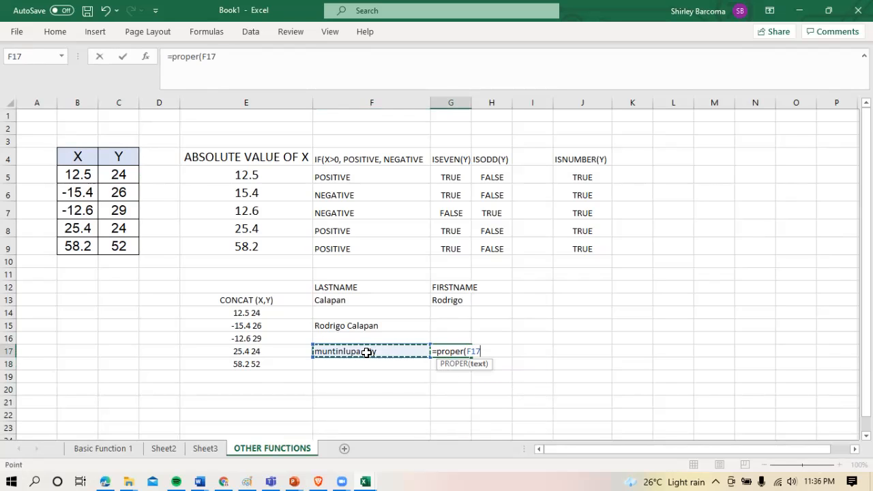
text())
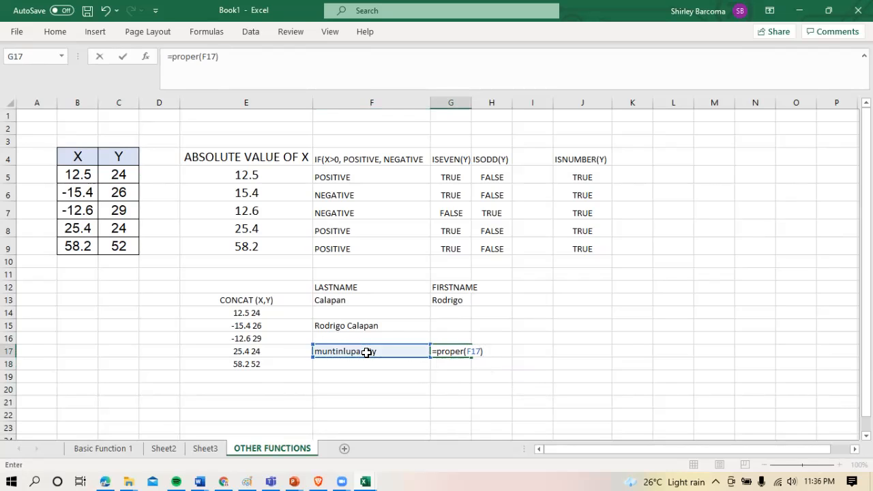
key(Return)
click(501, 375)
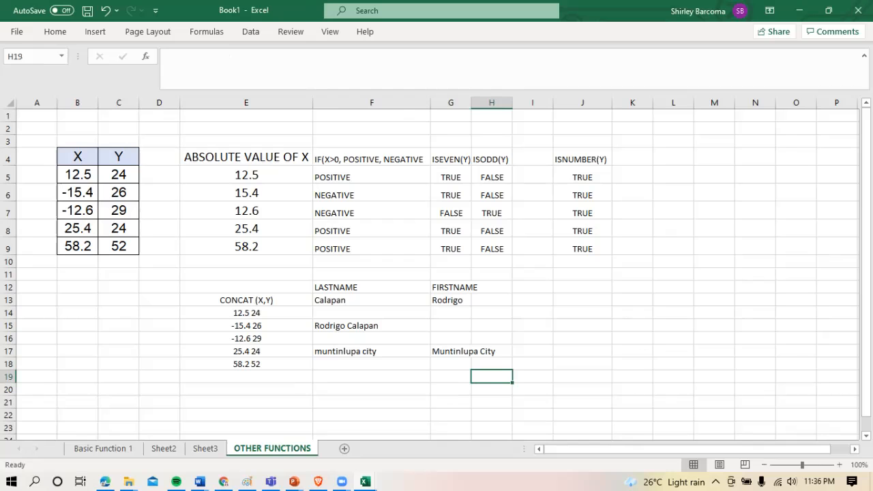
Enter the formula =PI() in cell F19
drag(866, 266, 867, 271)
click(371, 369)
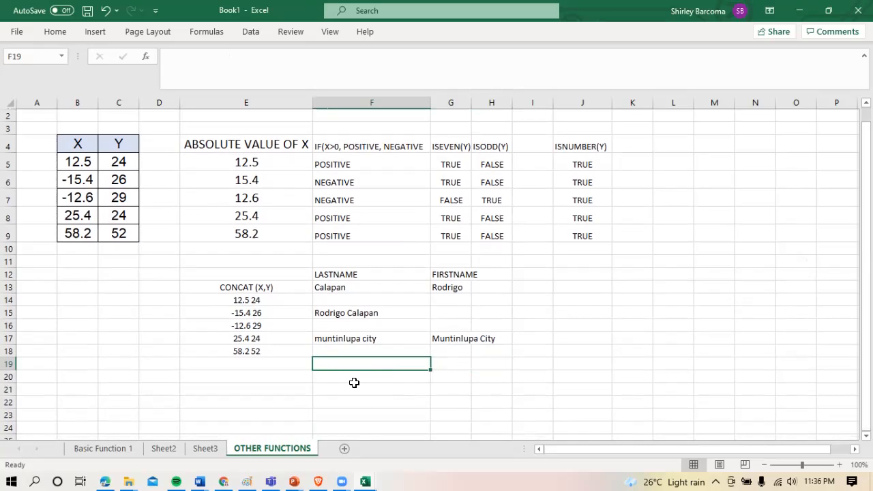
text(=pi)
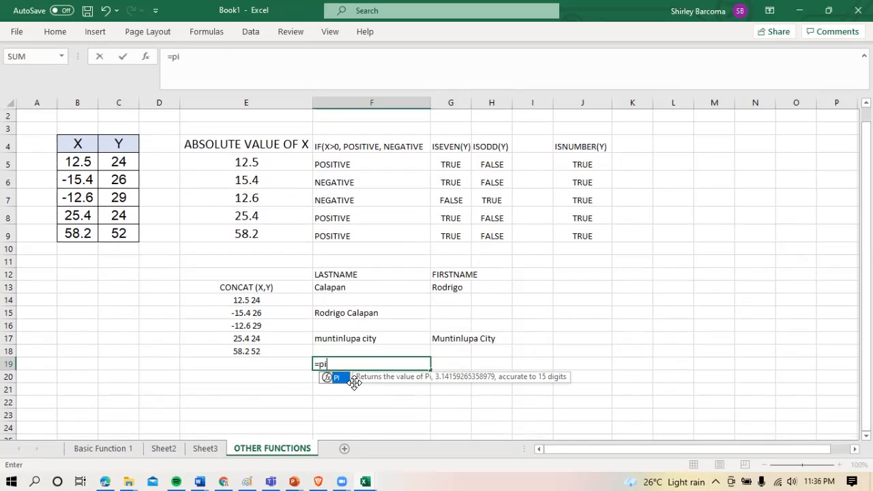
text(())
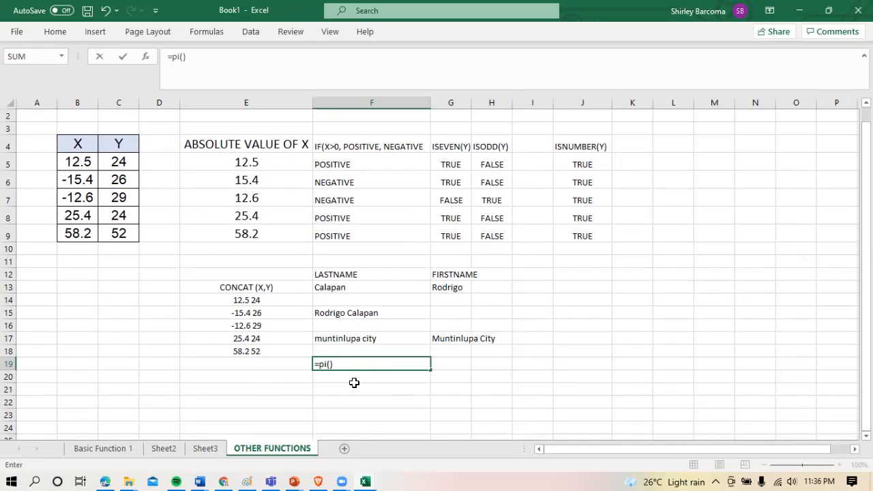
key(Return)
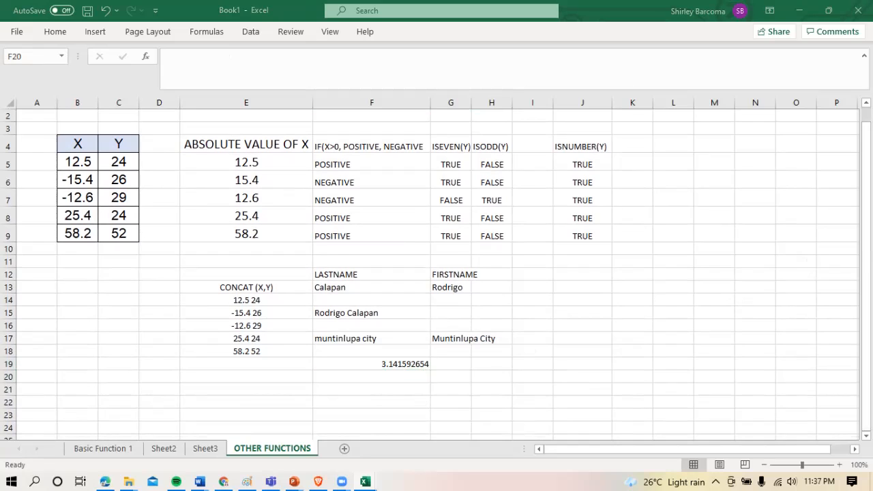
Enter the formula =SQRT(81) in cell F20 to calculate a square root
click(373, 376)
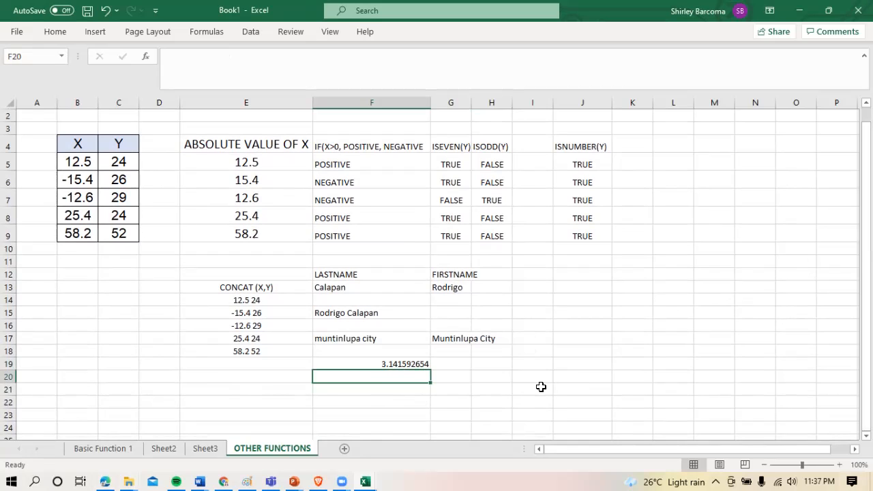
text(=s)
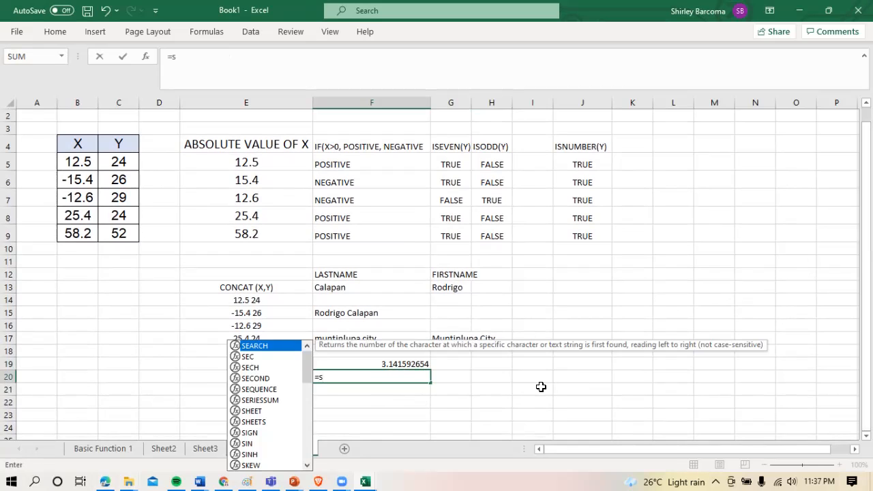
text(qrt)
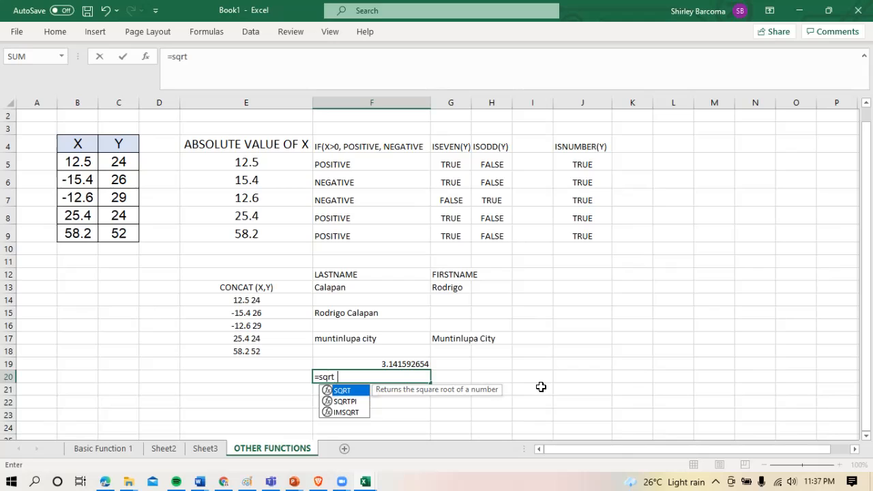
text((81)
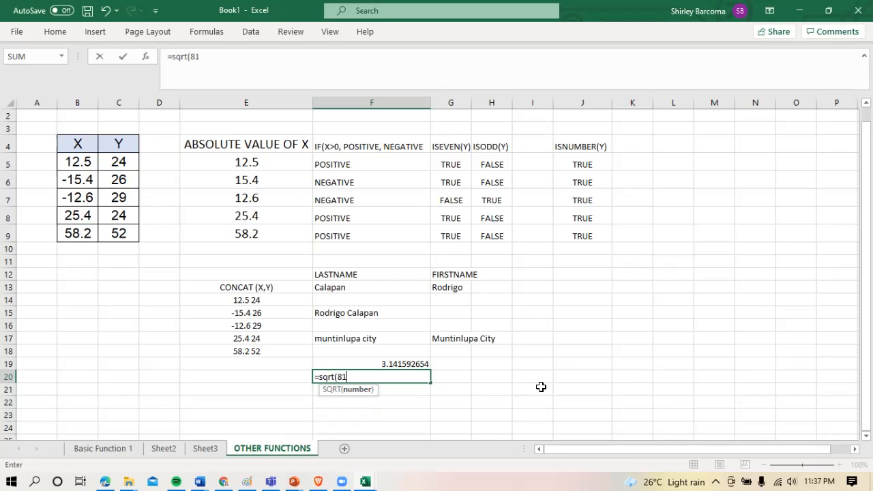
text())
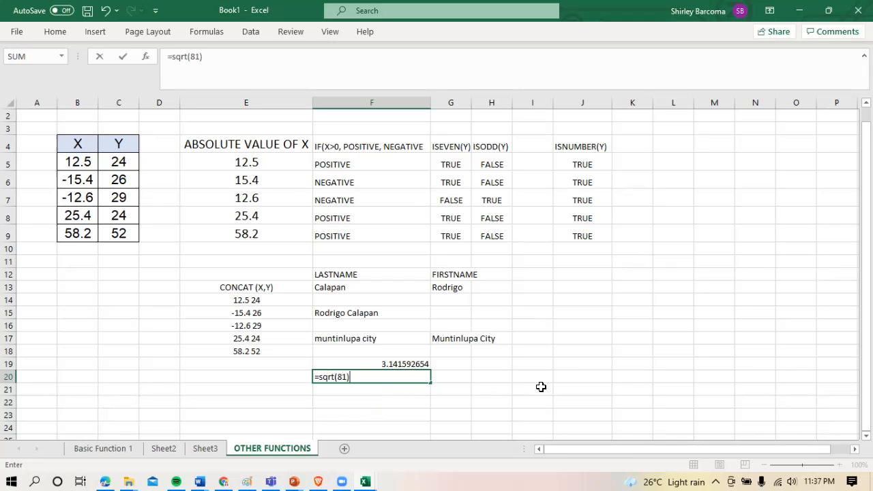
key(Return)
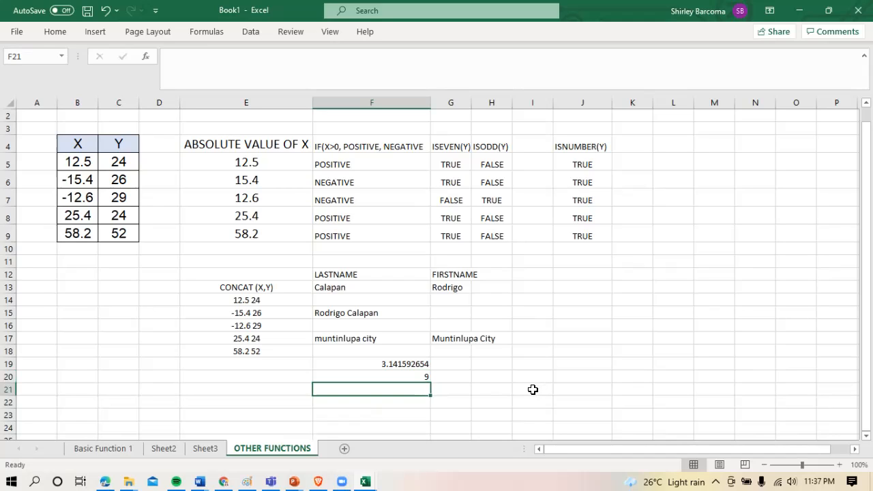
Enter the numbers 25, 255, 254 and 1024 in cells E21 to E24
click(285, 388)
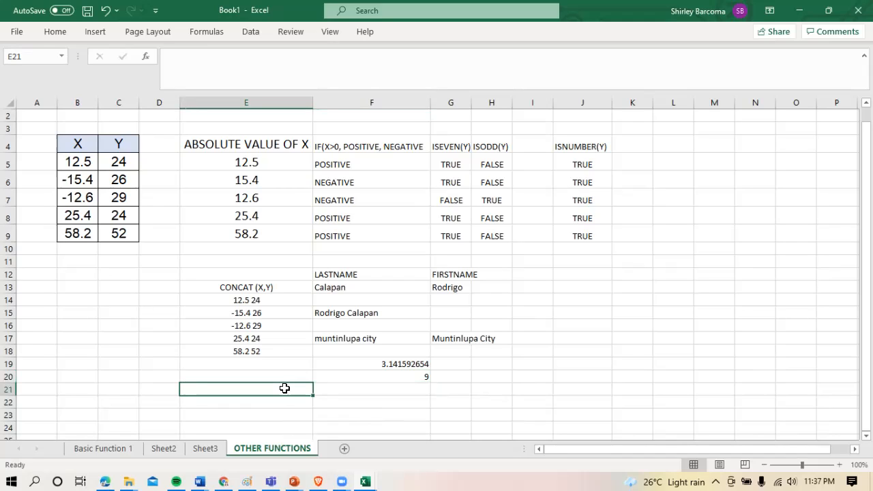
text(25)
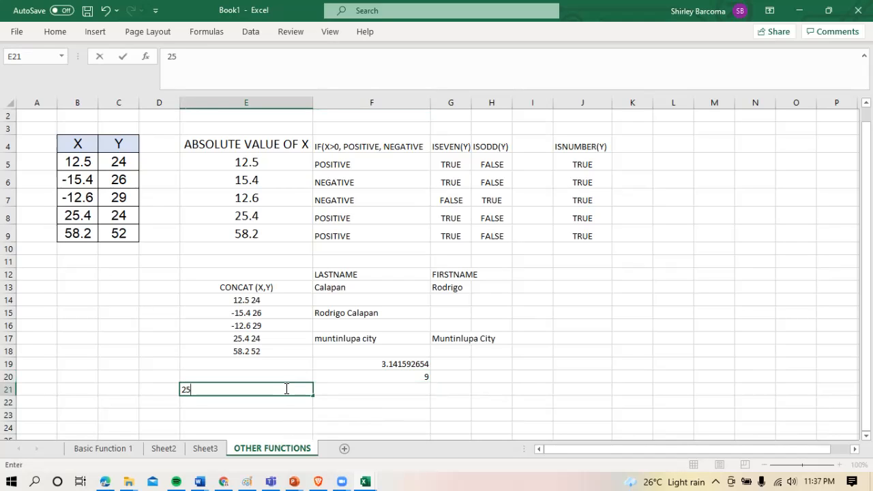
key(Return)
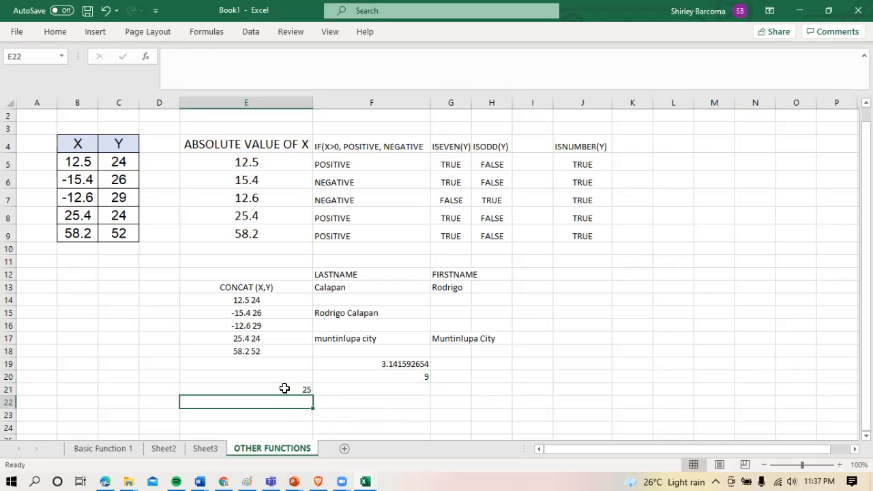
text(255)
key(Return)
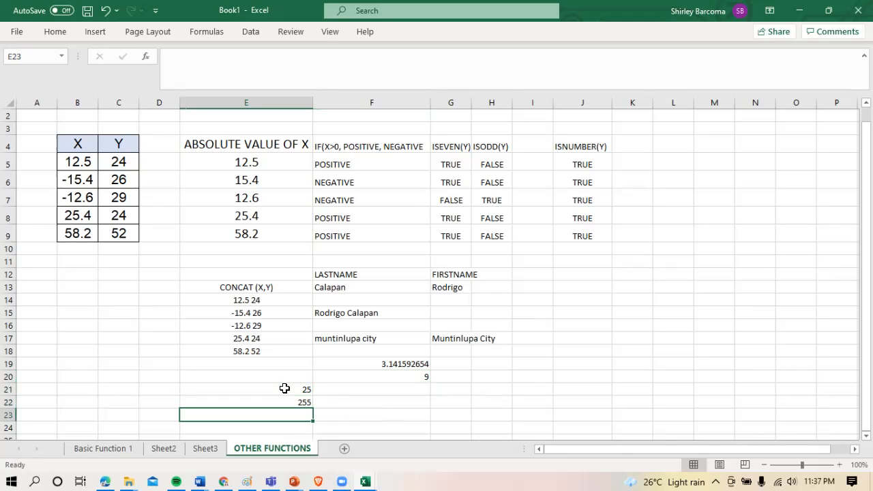
text(254)
key(Return)
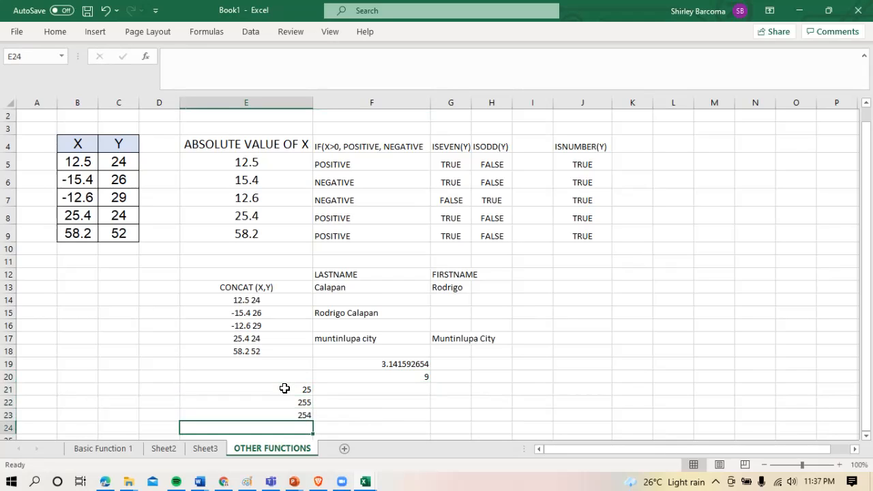
text(102)
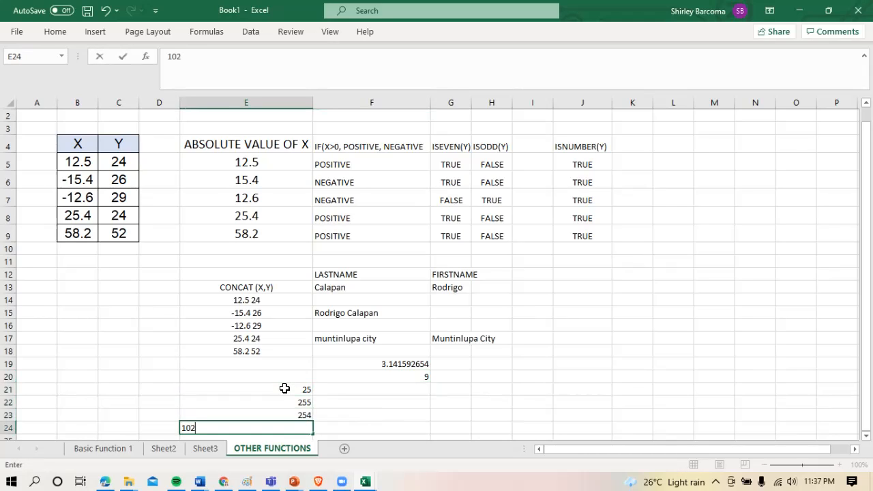
text(4)
key(Return)
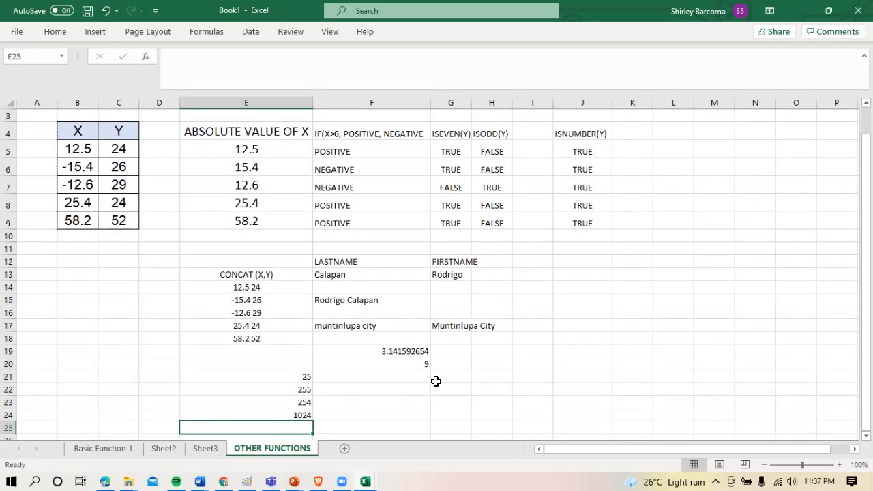
Enter the formula =SQRT(E21) in cell F21 and fill it down through F24
click(341, 376)
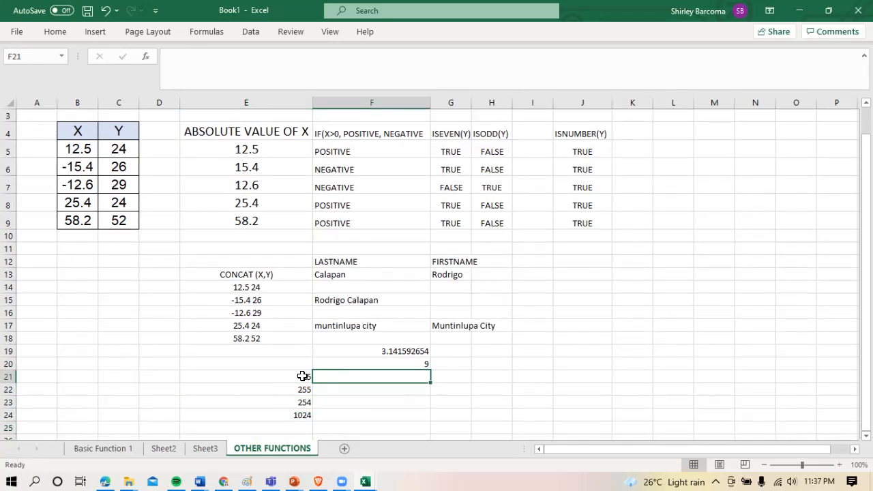
drag(303, 377, 301, 415)
click(345, 380)
text(=)
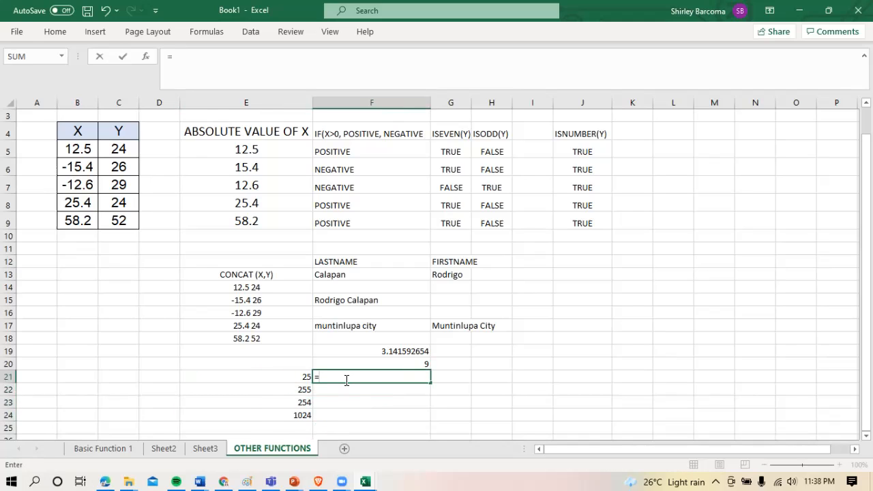
text(sqr)
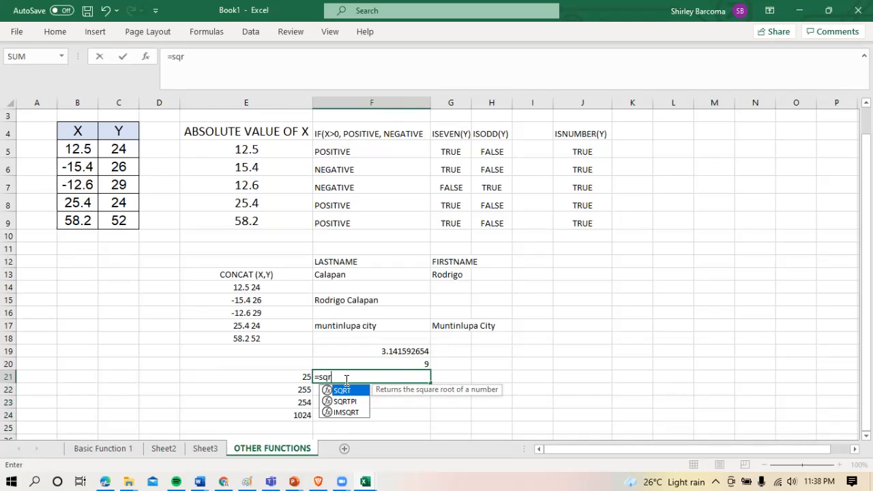
text(t()
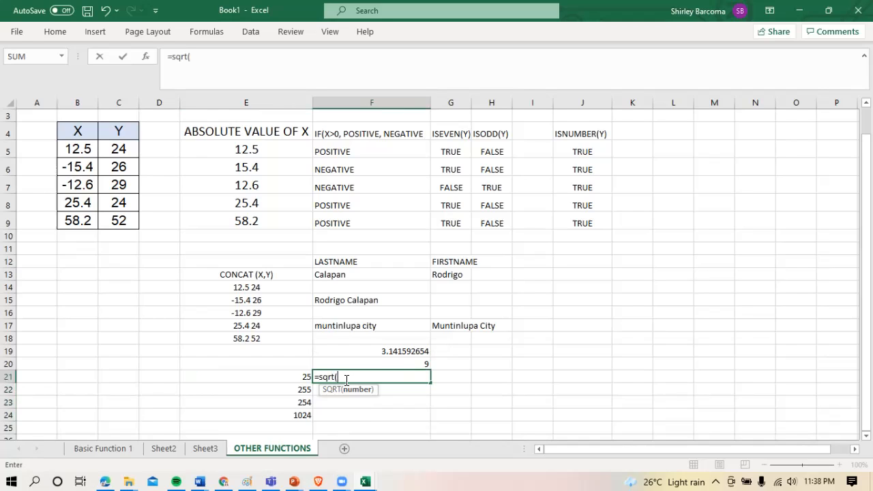
click(280, 377)
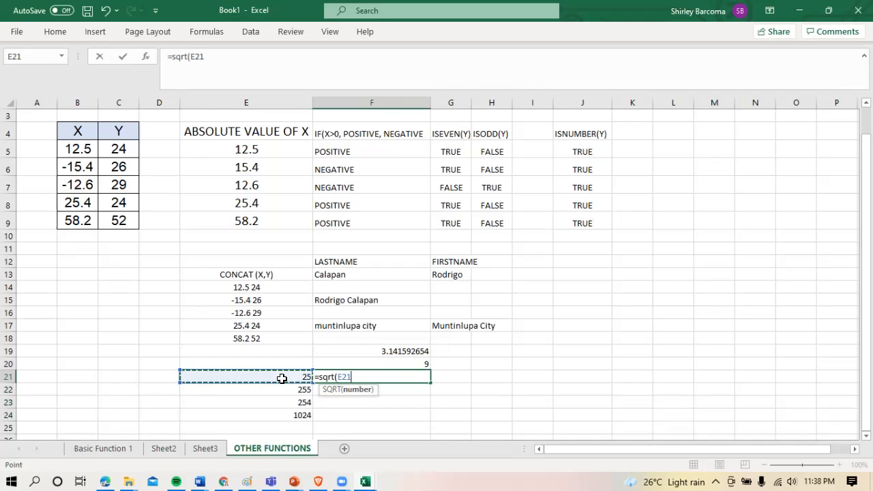
key(BackSpace)
key(Return)
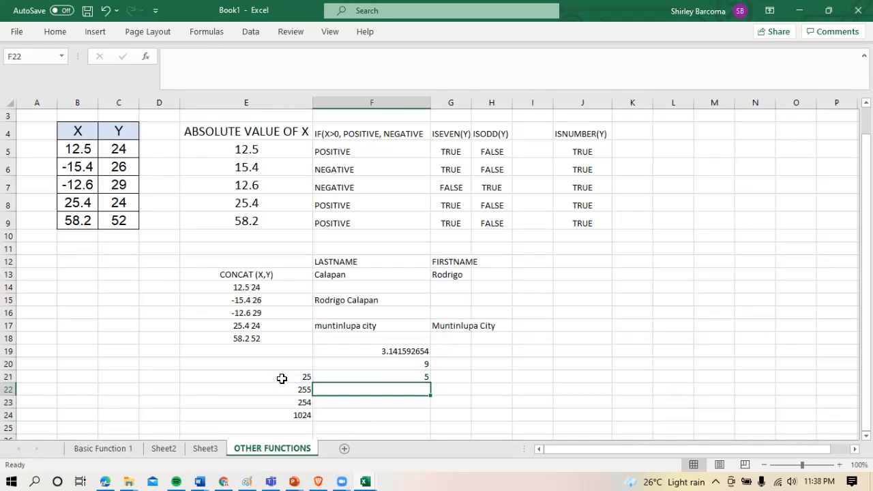
click(368, 379)
drag(431, 383, 430, 420)
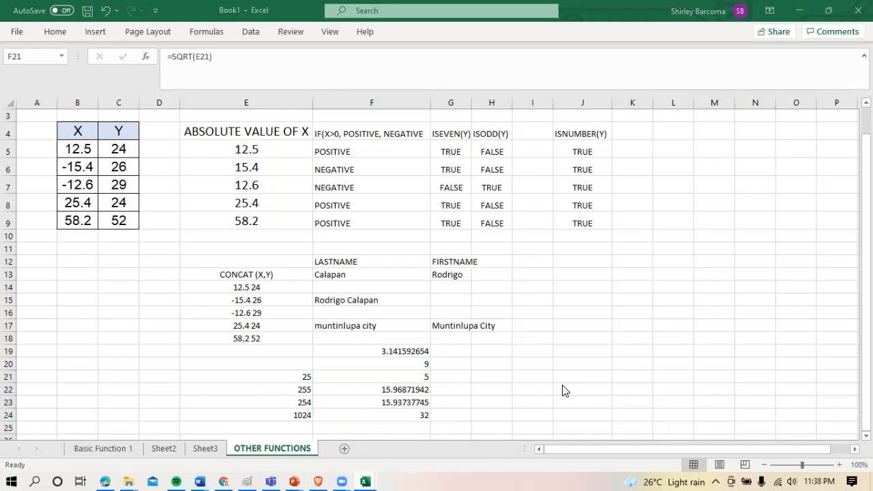
Format the PI result in cell F19 as a Number with 2 decimal places
click(407, 348)
click(413, 350)
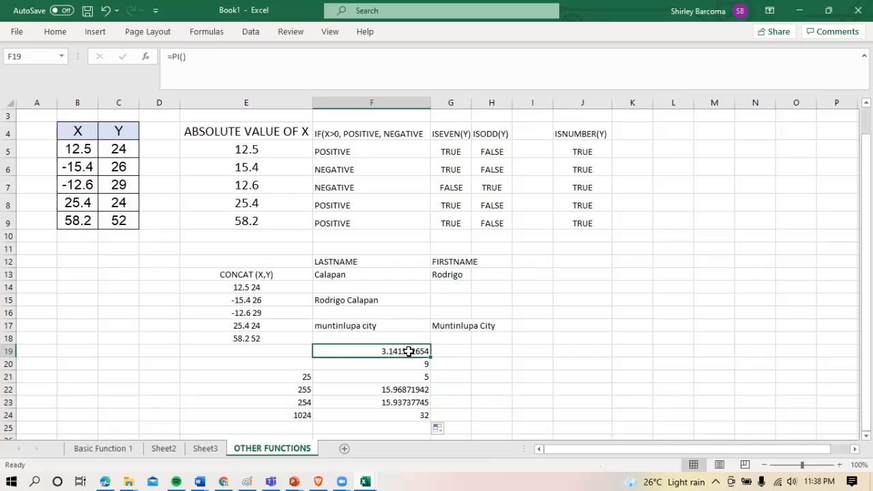
right_click(408, 351)
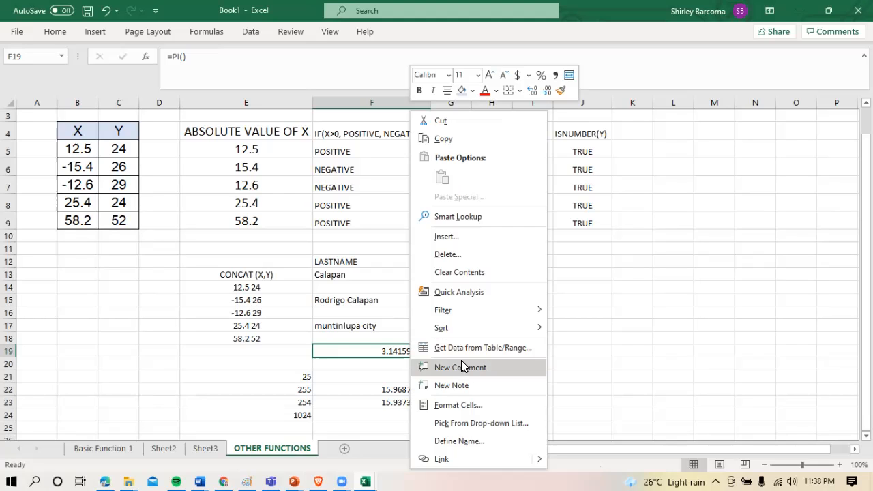
click(467, 405)
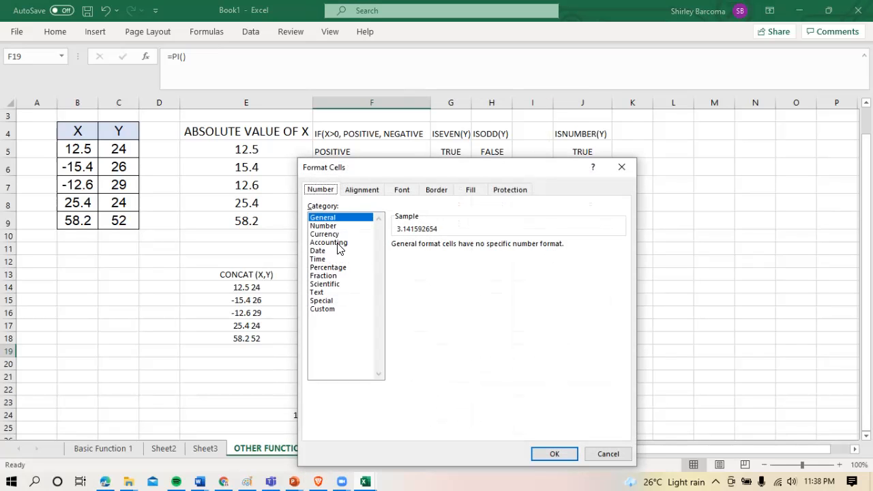
click(329, 226)
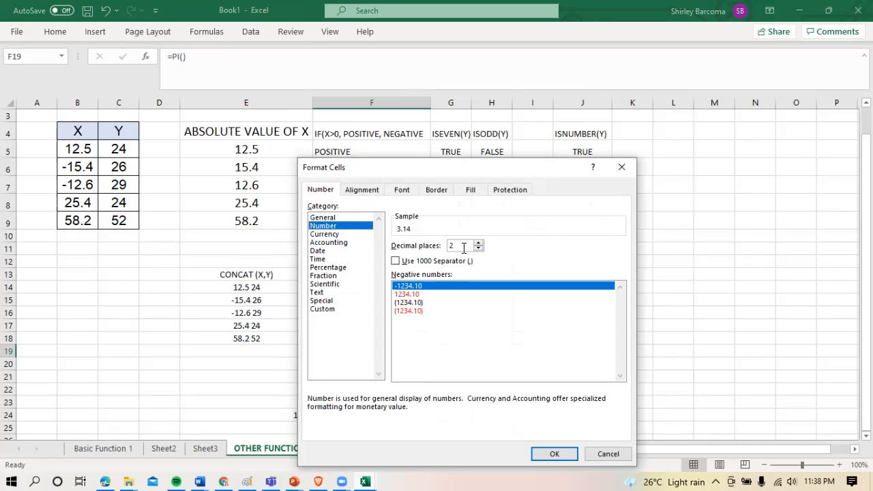
click(554, 452)
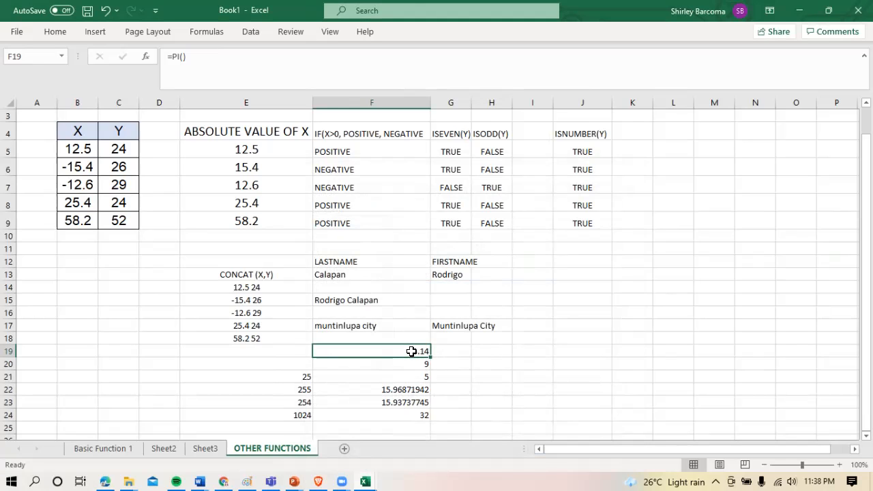
Increase the decimal places of the PI result in cell F19 to 4
right_click(412, 351)
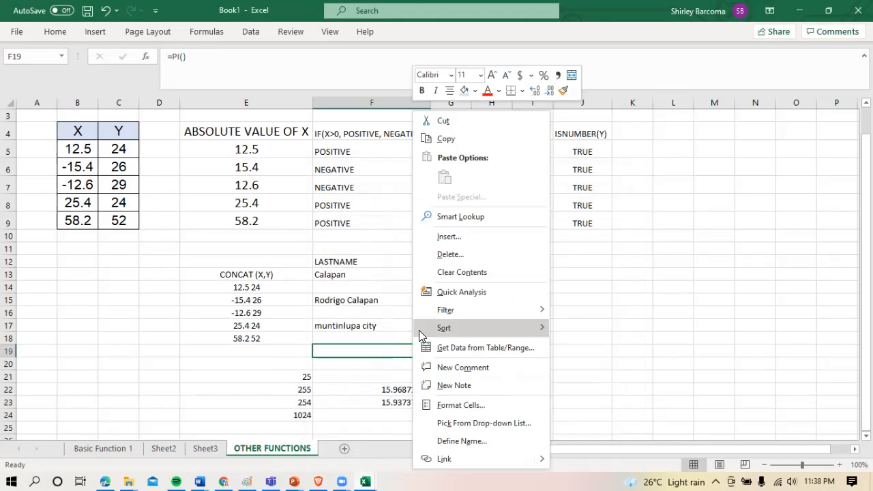
click(470, 405)
click(482, 243)
click(482, 243)
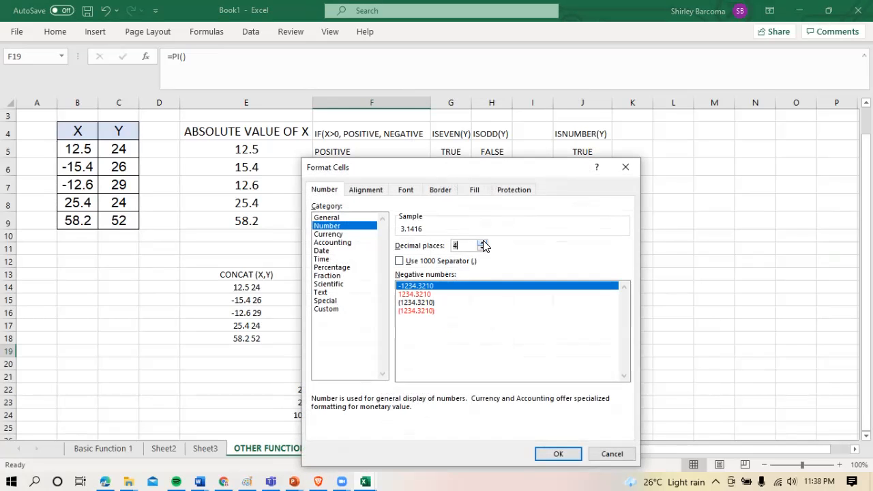
click(558, 454)
click(453, 382)
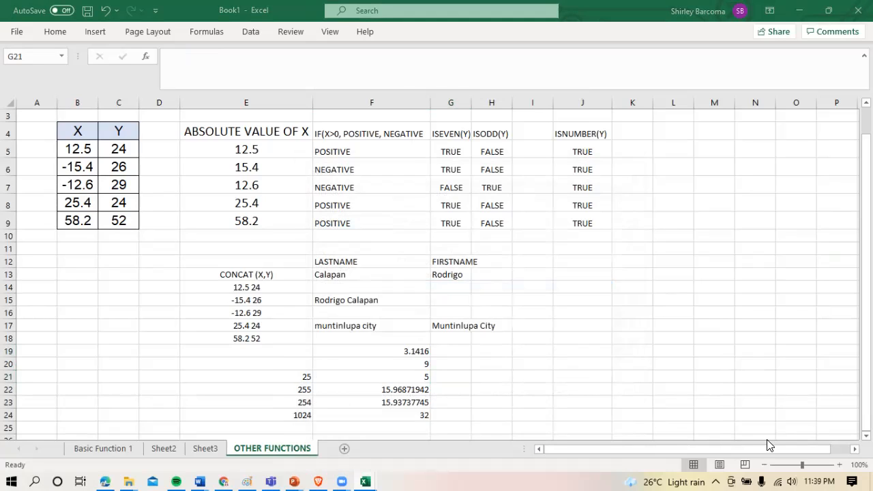
click(525, 376)
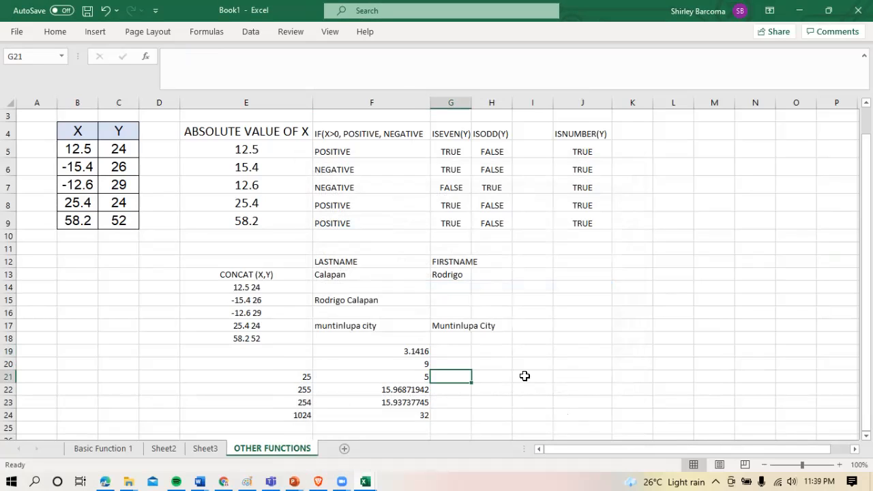
click(707, 351)
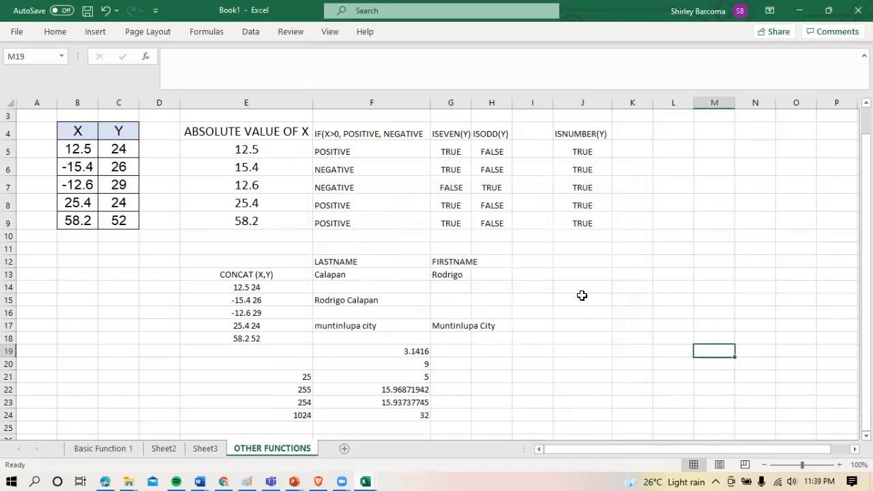
Enter the formula =EXP(1) in cell J21 to calculate e raised to the power of 1
click(578, 375)
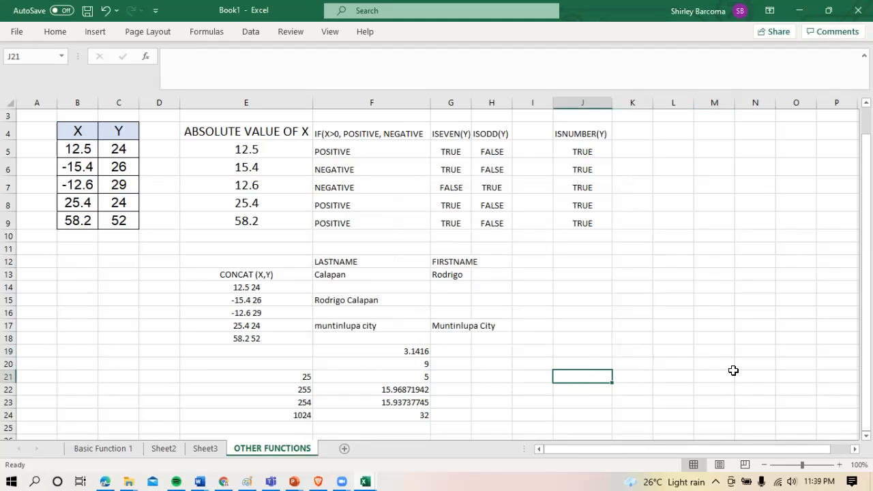
text(=)
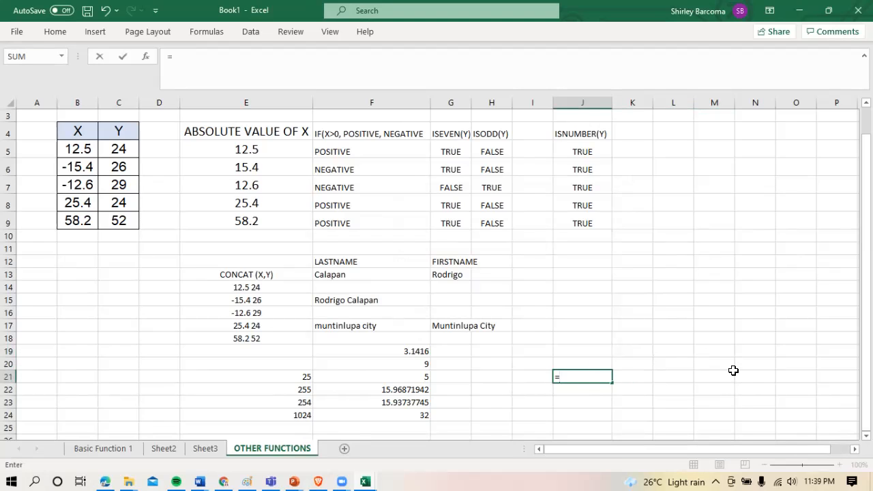
text(exp)
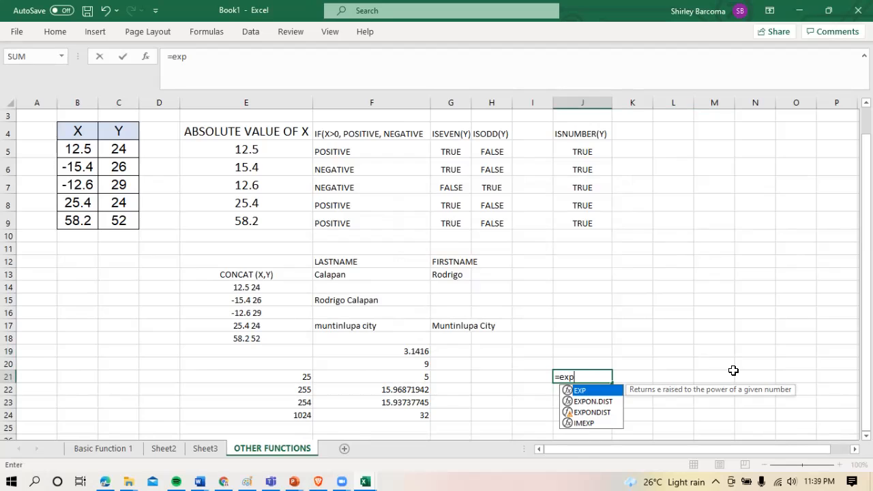
text((1)
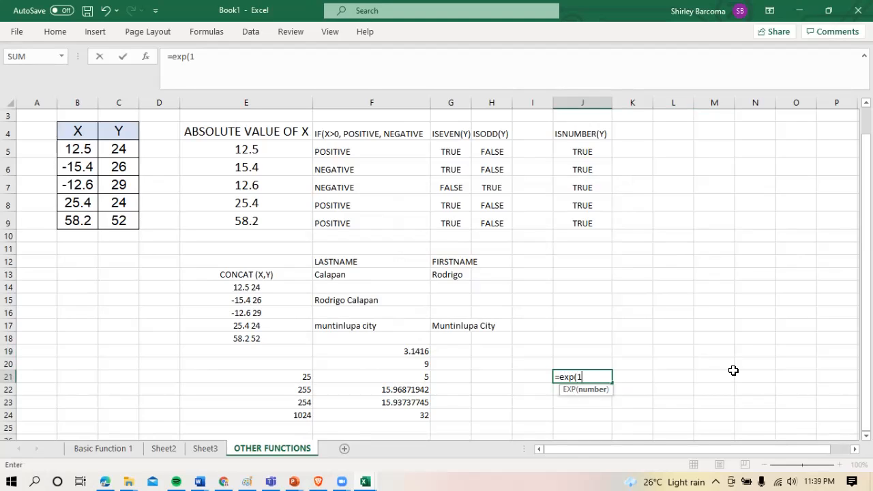
text())
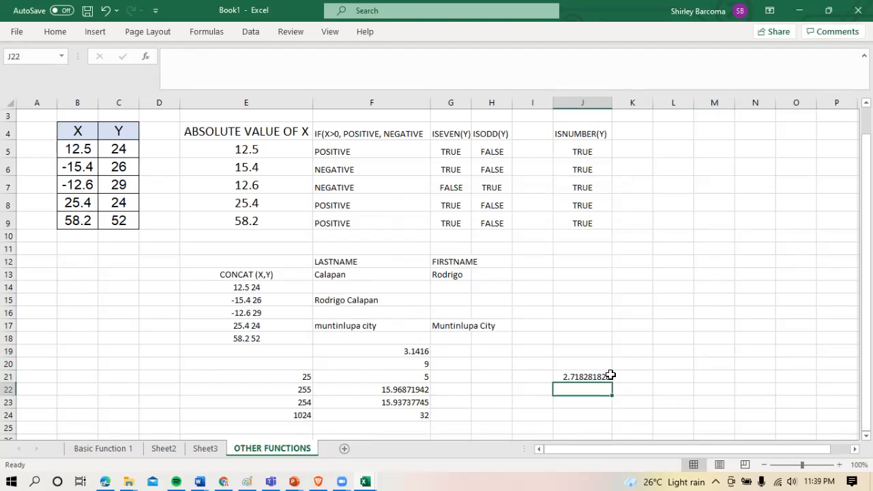
click(638, 377)
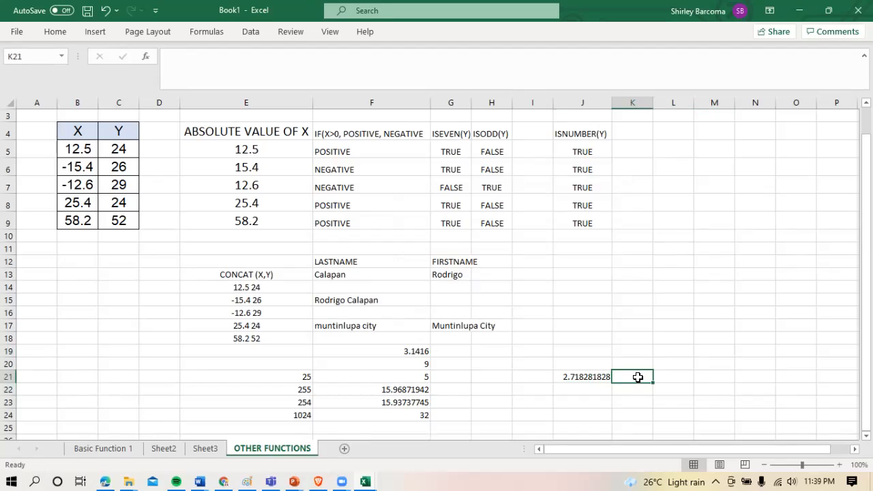